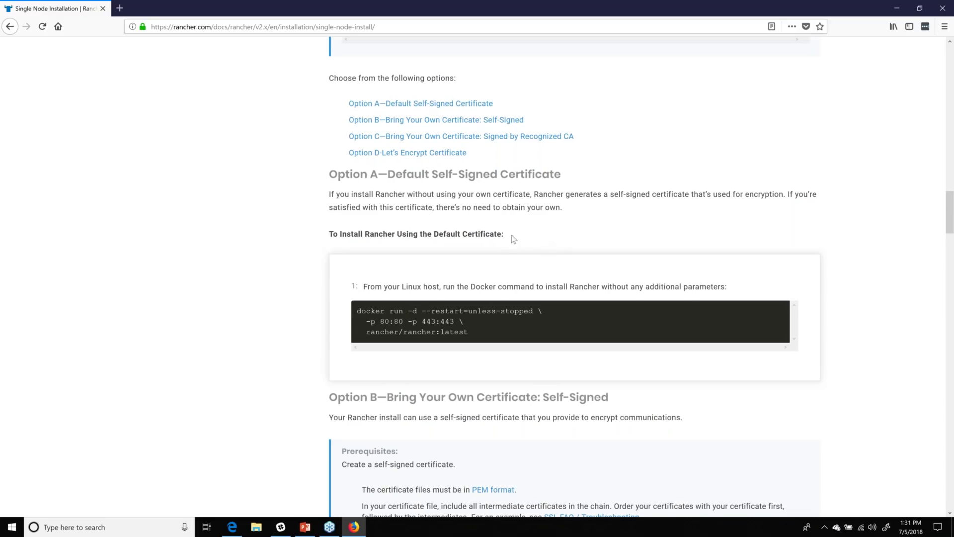
Open Windows PowerShell and connect to the vblinux host over SSH, entering the account password.
{"action": "scroll", "coordinate": [523, 246], "scroll_direction": "down", "scroll_amount": 1}
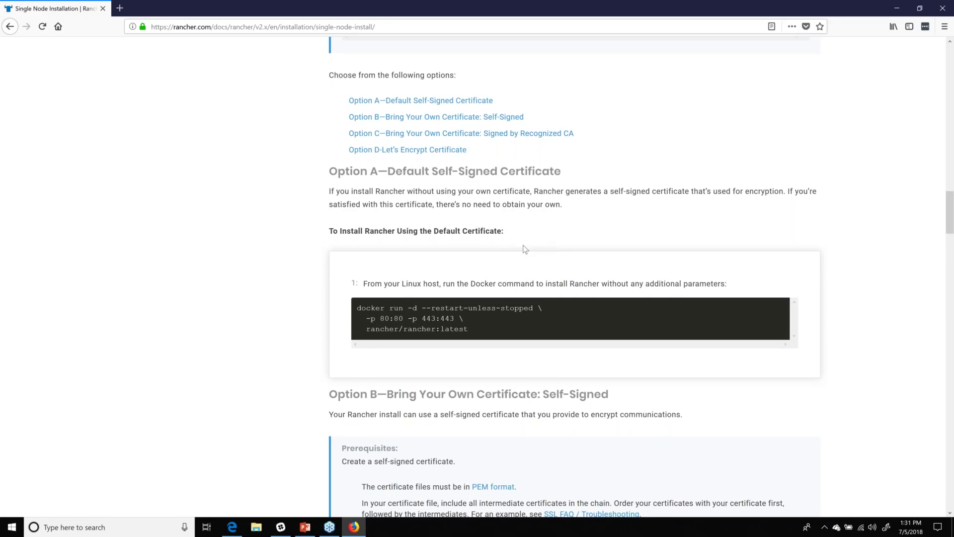
{"action": "scroll", "coordinate": [525, 249], "scroll_direction": "down", "scroll_amount": 2}
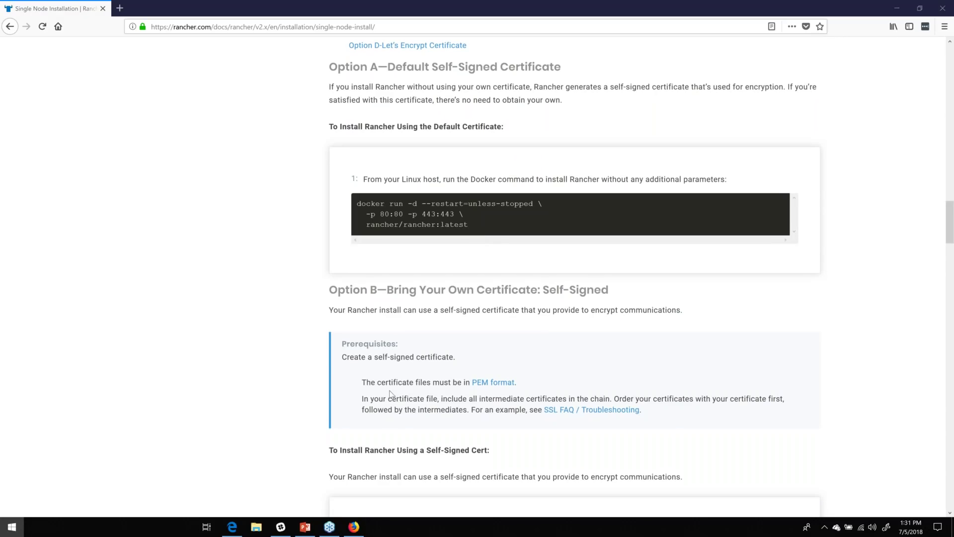
{"action": "key", "text": "super"}
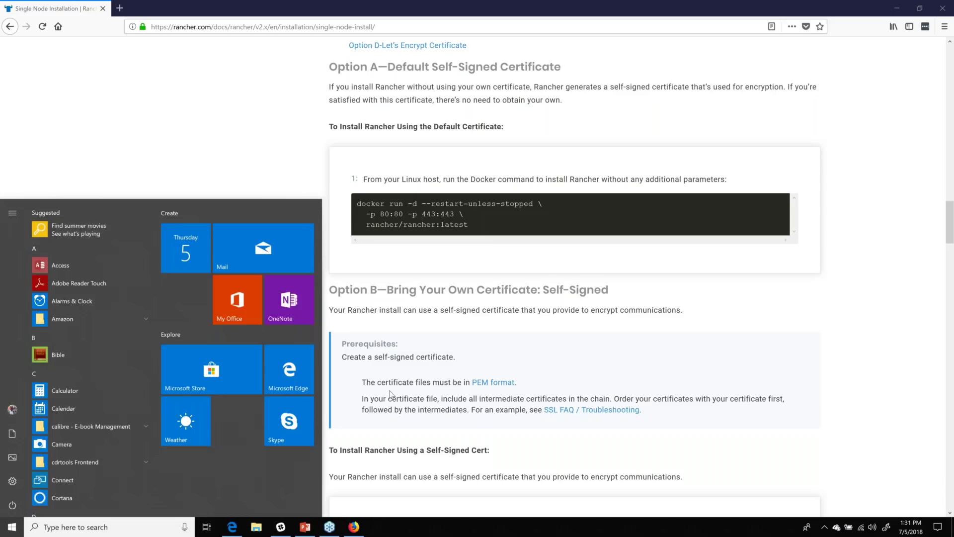
{"action": "type", "text": "power"}
{"action": "key", "text": "Return"}
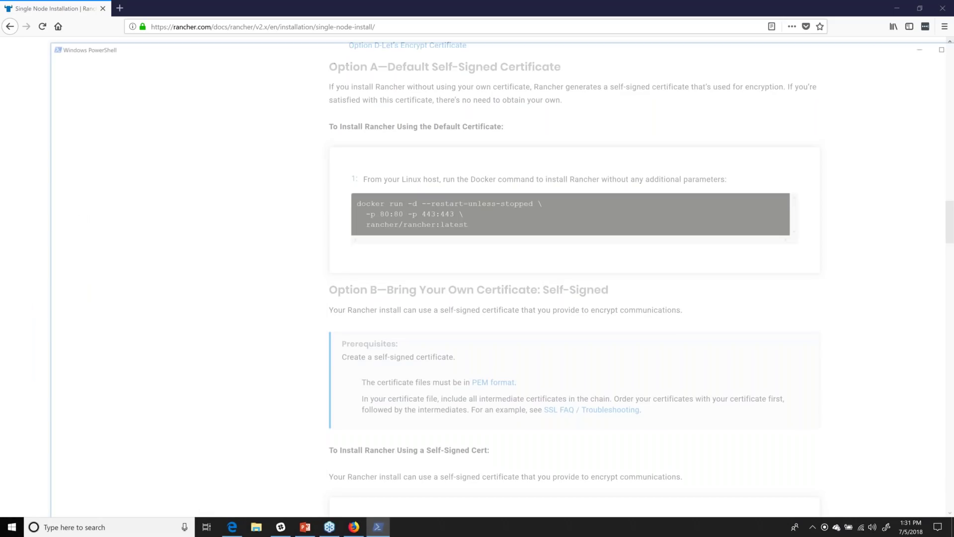
{"action": "type", "text": "ssh vblinux"}
{"action": "key", "text": "Return"}
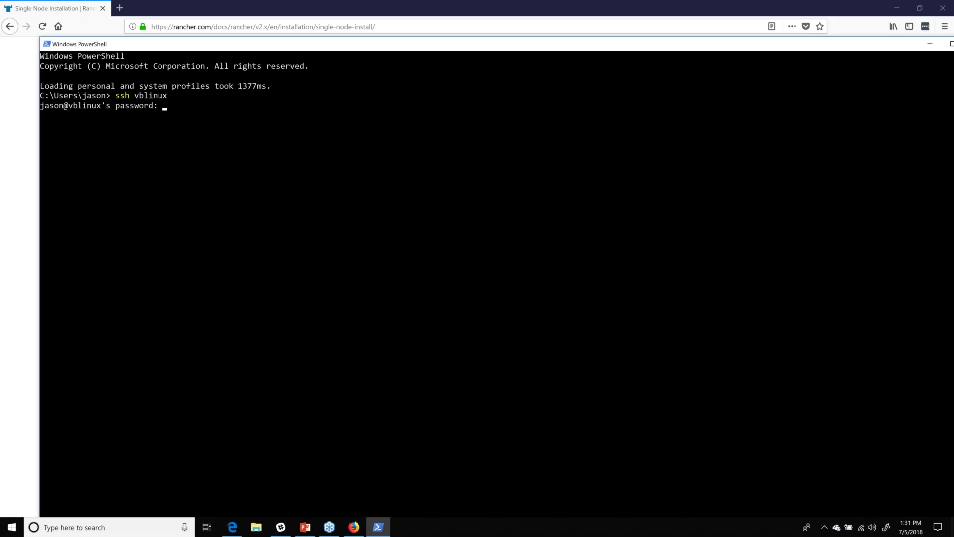
{"action": "key", "text": "Return"}
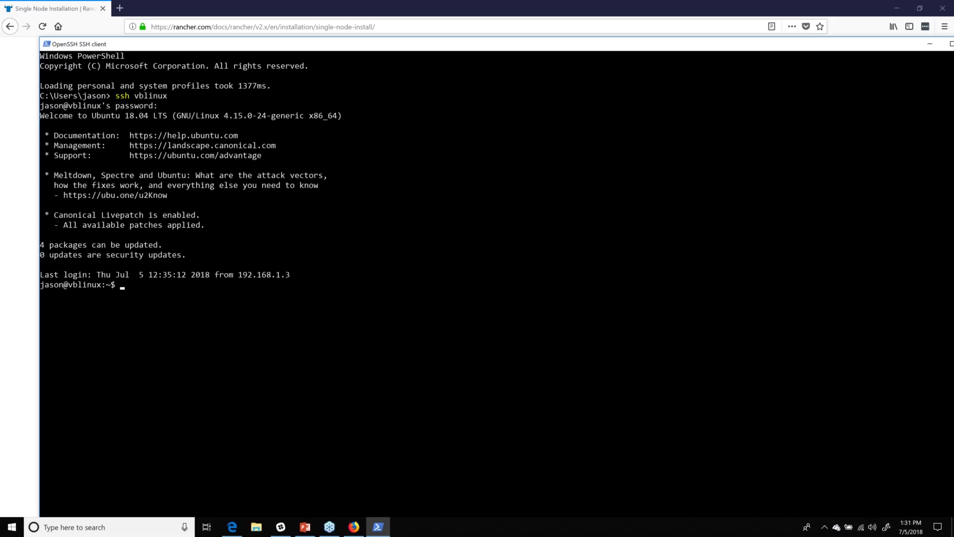
List the running Docker containers on the vblinux host with docker ps.
{"action": "type", "text": "dockr"}
{"action": "key", "text": "BackSpace"}
{"action": "key", "text": "BackSpace"}
{"action": "key", "text": "BackSpace"}
{"action": "type", "text": "ker -"}
{"action": "key", "text": "BackSpace"}
{"action": "type", "text": "ps"}
{"action": "key", "text": "Return"}
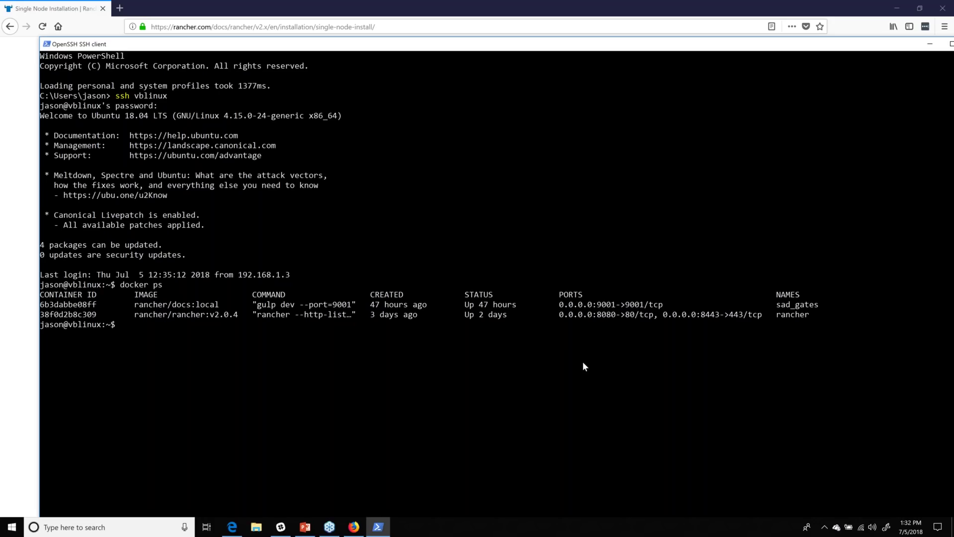
Change the working directory to src/fieldengineering-utilities and into its rancher-2.0 subfolder.
{"action": "type", "text": "cd src/fie"}
{"action": "key", "text": "Tab"}
{"action": "key", "text": "Return"}
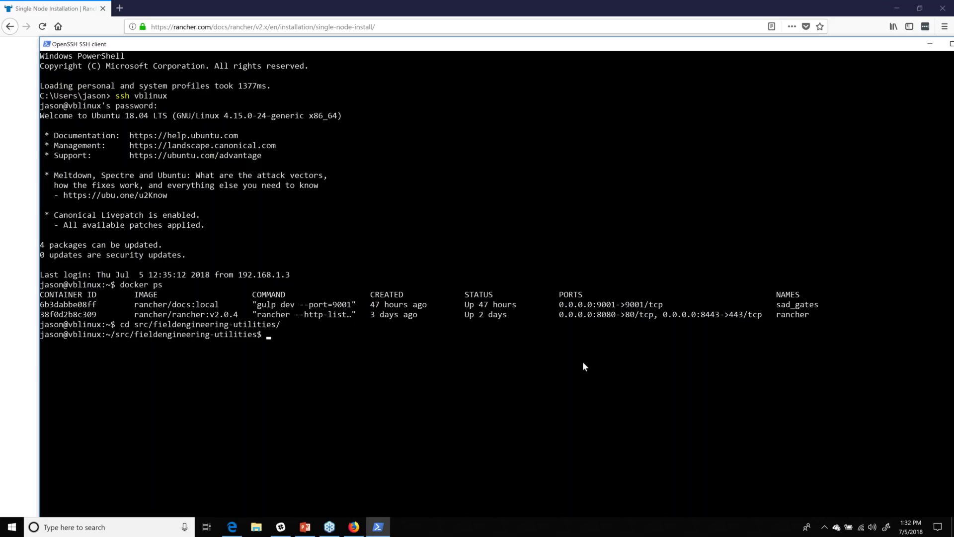
{"action": "type", "text": "cd r"}
{"action": "key", "text": "Tab"}
{"action": "key", "text": "Return"}
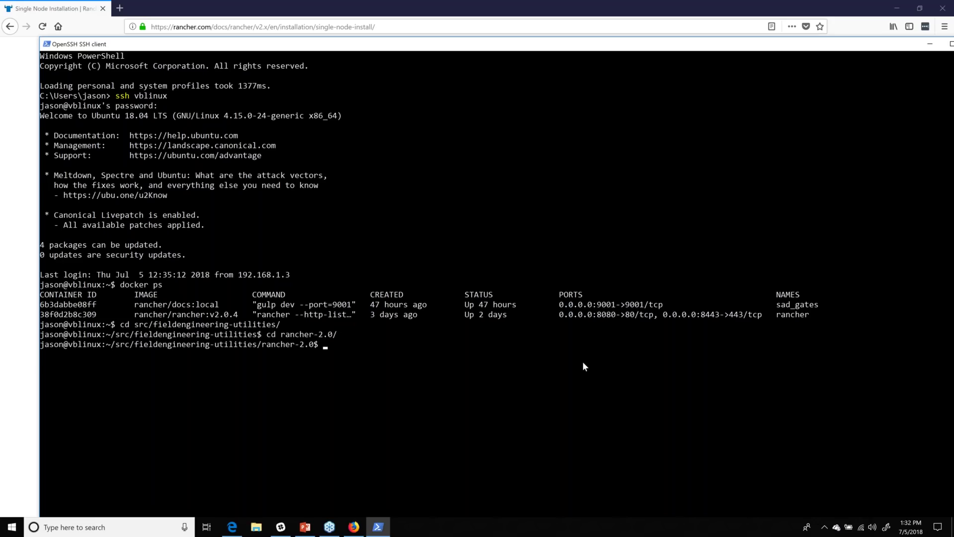
List the rancher-2.0 folder's files and display the contents of start-rancher-container.sh.
{"action": "type", "text": "ls"}
{"action": "key", "text": "Return"}
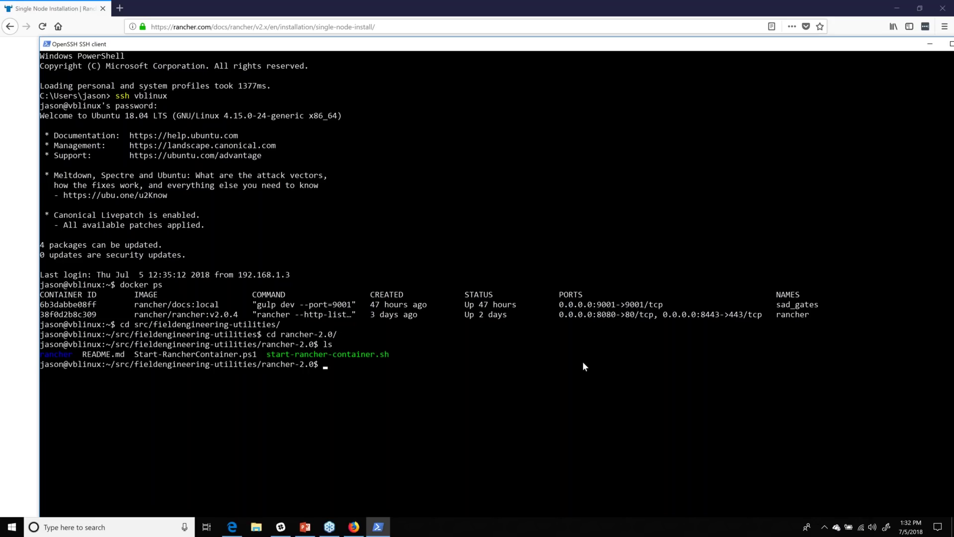
{"action": "type", "text": "cat s"}
{"action": "key", "text": "Tab"}
{"action": "key", "text": "Return"}
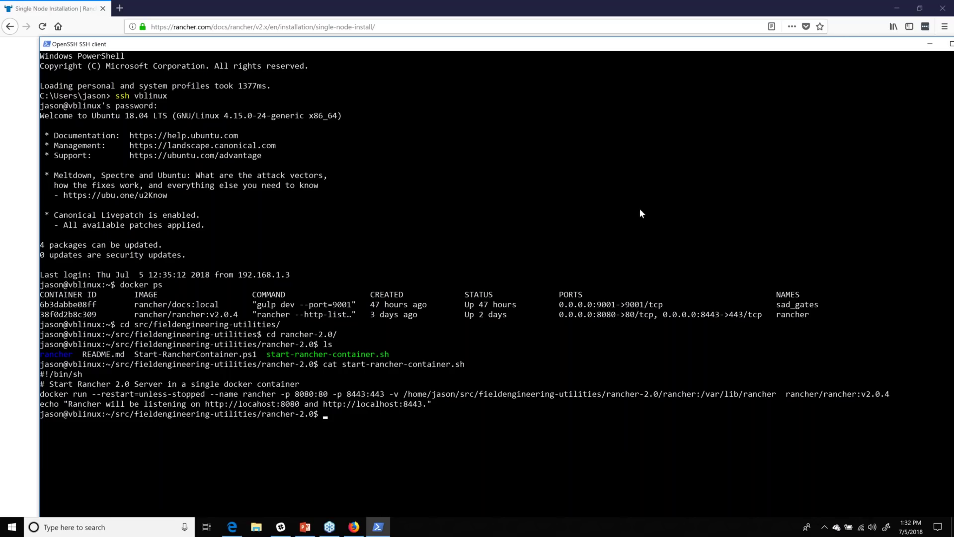
Minimize the terminal, return to the Rancher documentation in Firefox and review the Single Node Installation page's introduction and Installation Outline.
{"action": "left_click_drag", "start_coordinate": [823, 47], "coordinate": [809, 49]}
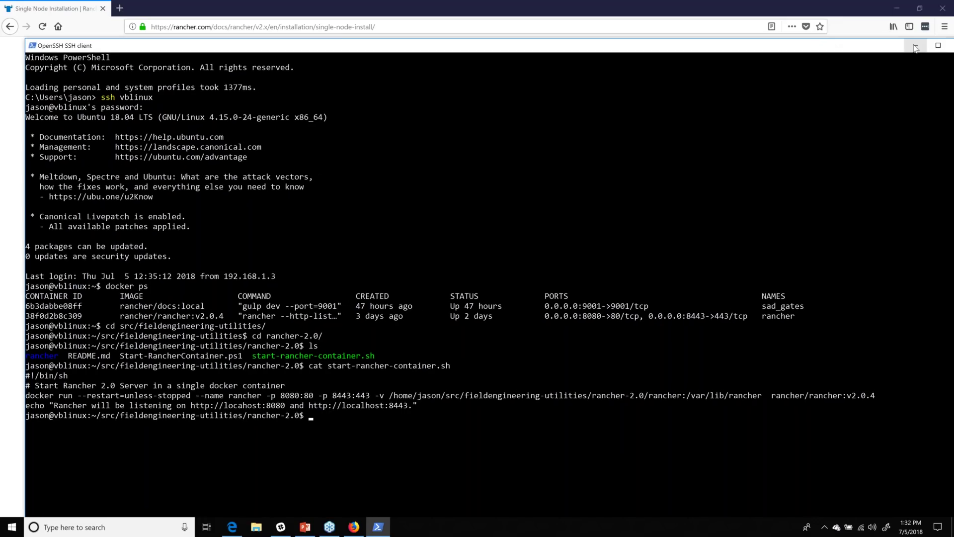
{"action": "left_click", "coordinate": [915, 46]}
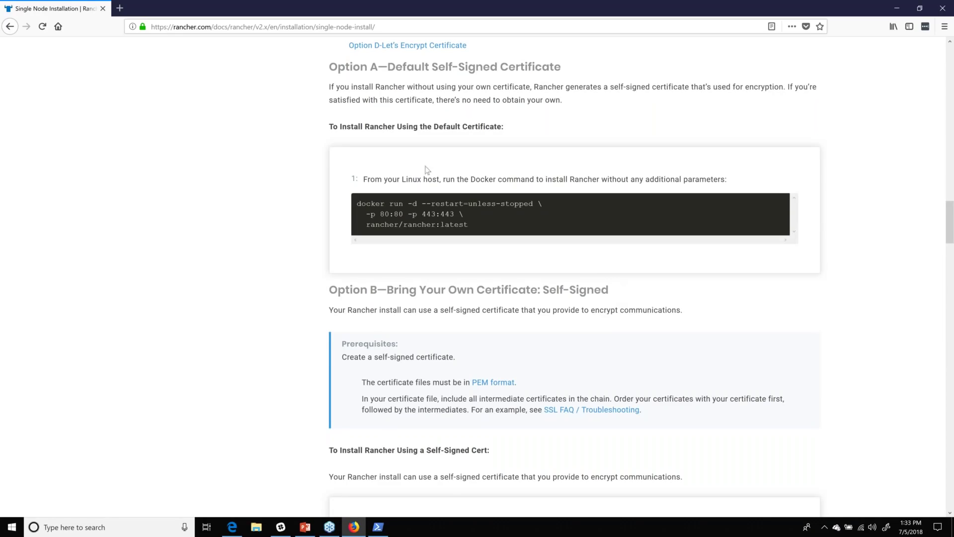
{"action": "scroll", "coordinate": [426, 169], "scroll_direction": "up", "scroll_amount": 1}
{"action": "scroll", "coordinate": [415, 184], "scroll_direction": "up", "scroll_amount": 10}
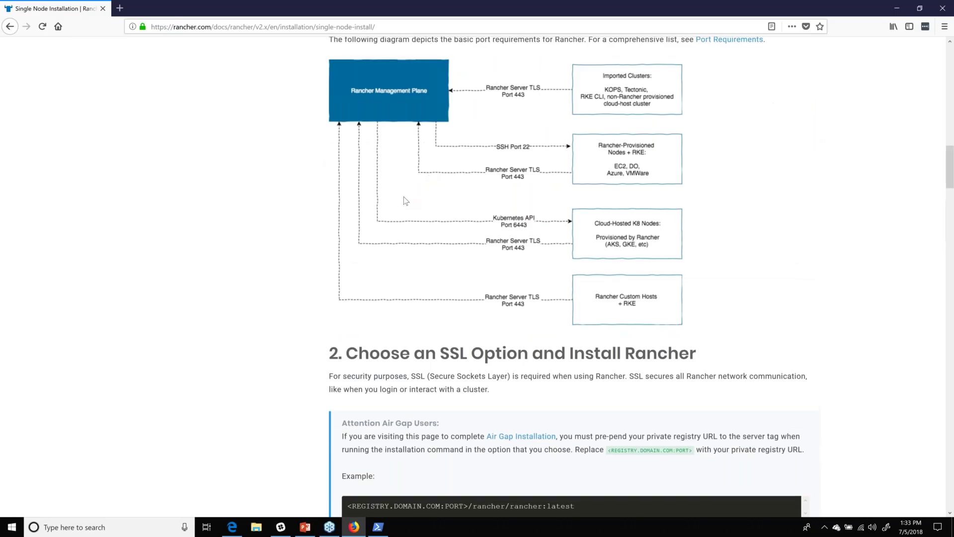
{"action": "scroll", "coordinate": [403, 197], "scroll_direction": "up", "scroll_amount": 15}
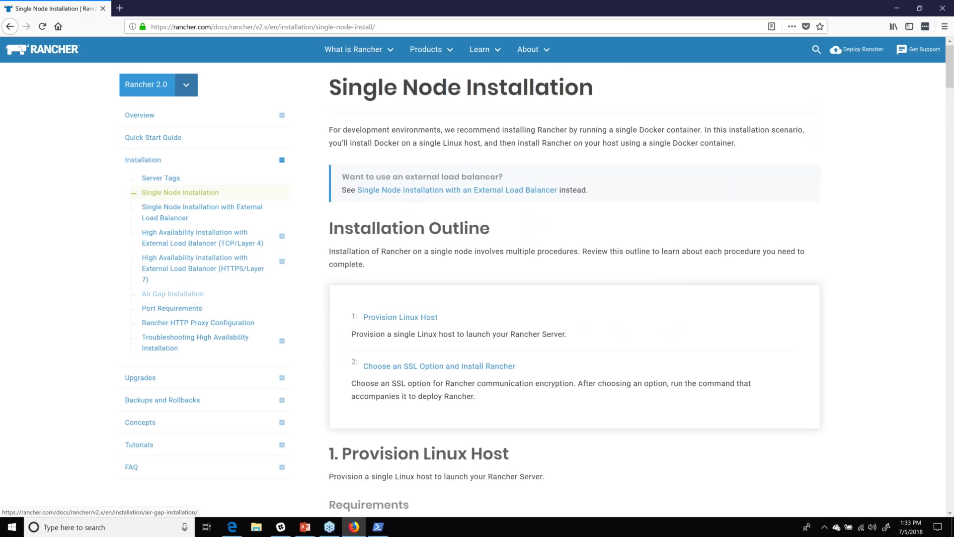
{"action": "scroll", "coordinate": [565, 281], "scroll_direction": "down", "scroll_amount": 1}
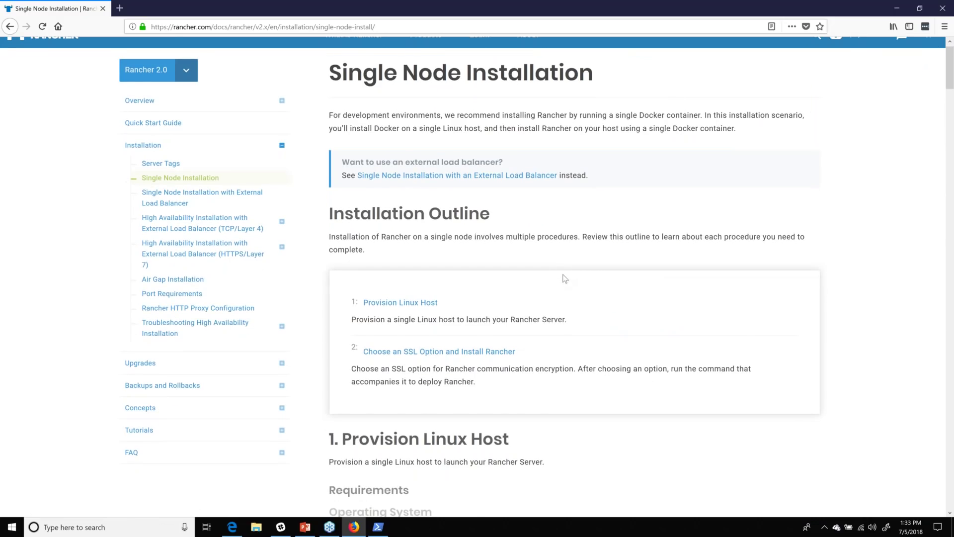
{"action": "scroll", "coordinate": [565, 278], "scroll_direction": "down", "scroll_amount": 1}
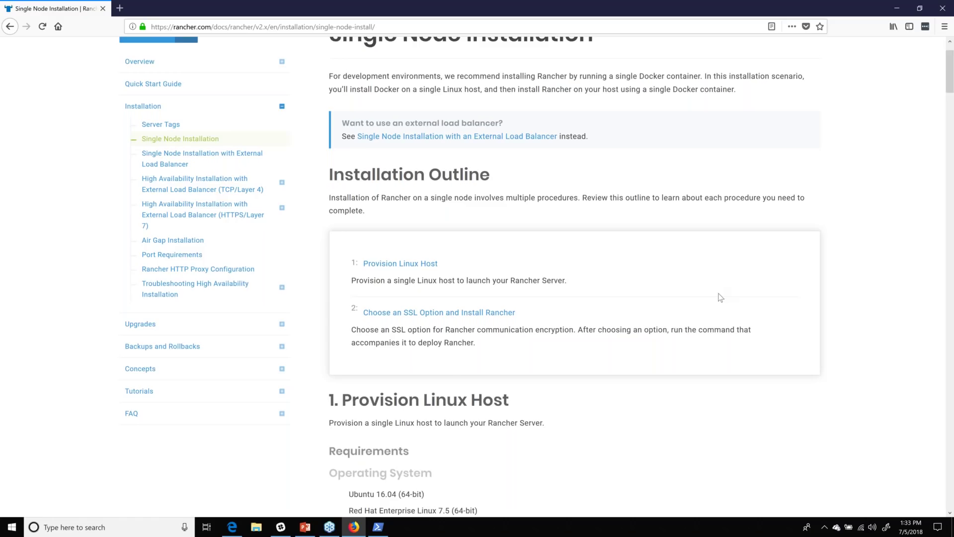
{"action": "scroll", "coordinate": [783, 290], "scroll_direction": "down", "scroll_amount": 1}
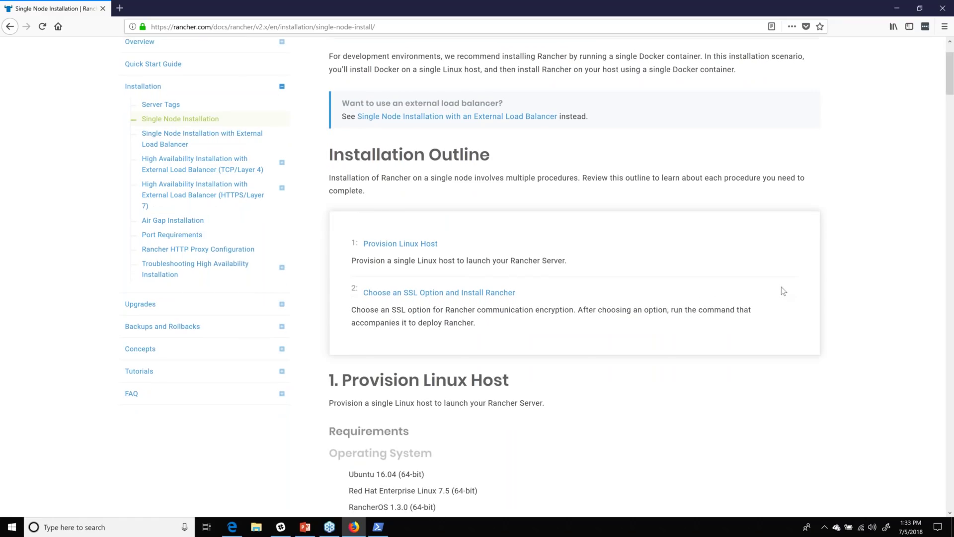
Examine the port requirements diagram, the SSL certificate options, the Let's Encrypt install command and the What's Next section.
{"action": "scroll", "coordinate": [783, 290], "scroll_direction": "down", "scroll_amount": 10}
{"action": "scroll", "coordinate": [783, 291], "scroll_direction": "down", "scroll_amount": 5}
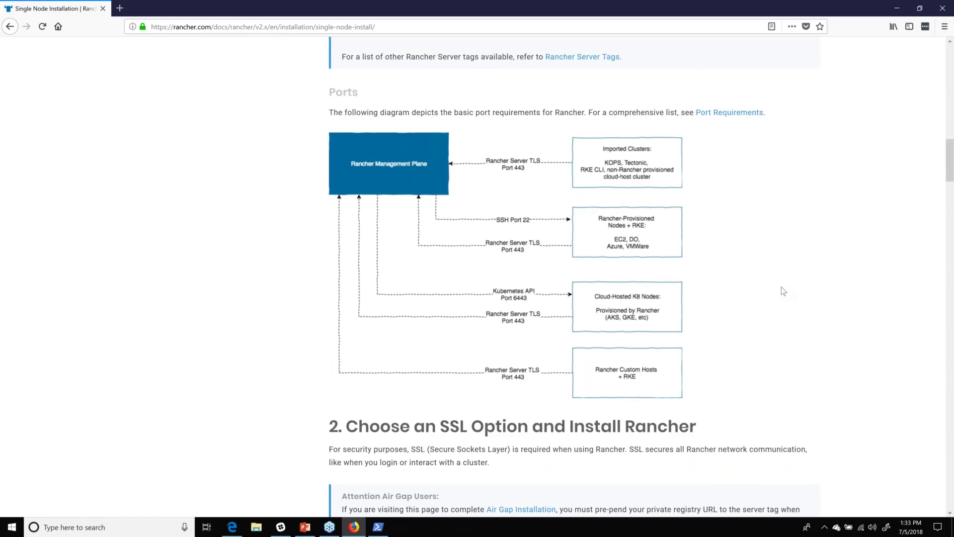
{"action": "scroll", "coordinate": [782, 288], "scroll_direction": "down", "scroll_amount": 1}
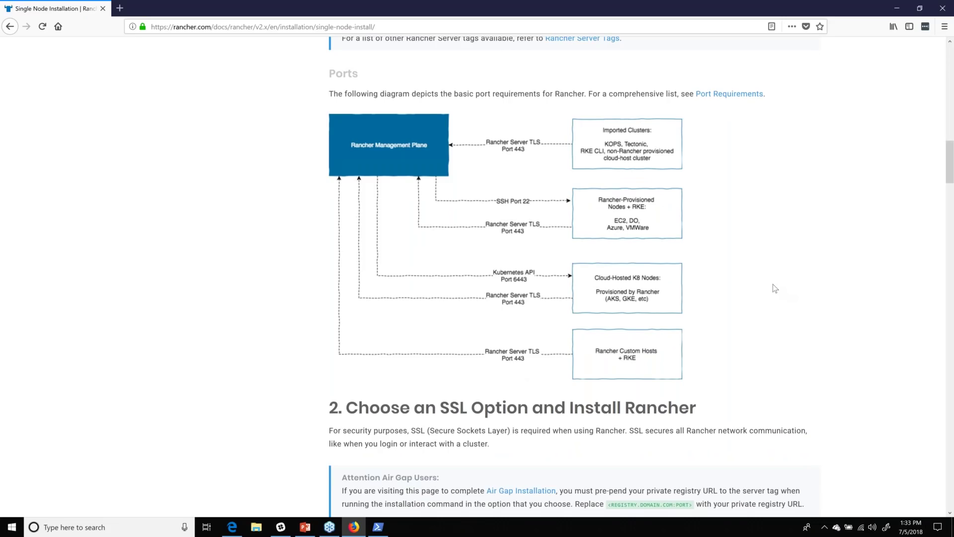
{"action": "scroll", "coordinate": [770, 268], "scroll_direction": "down", "scroll_amount": 1}
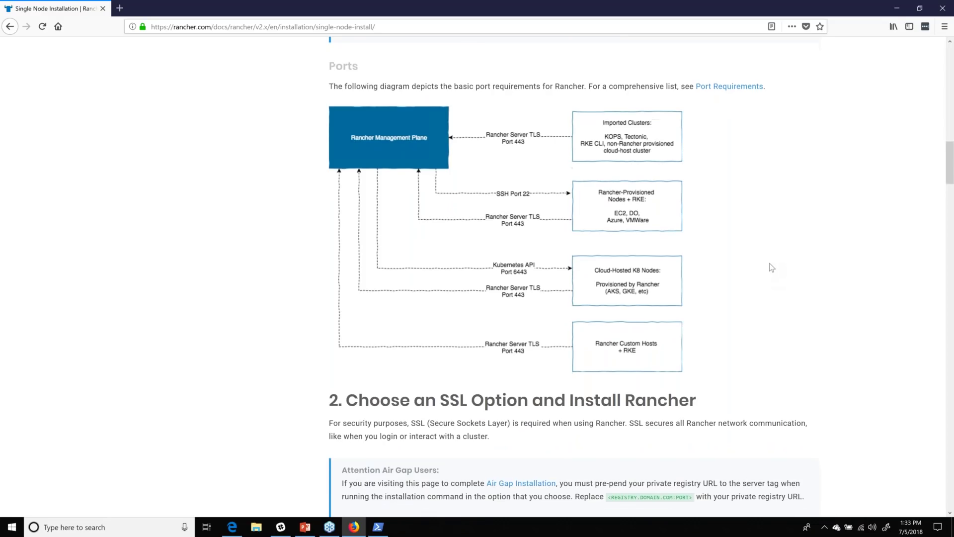
{"action": "scroll", "coordinate": [771, 267], "scroll_direction": "down", "scroll_amount": 7}
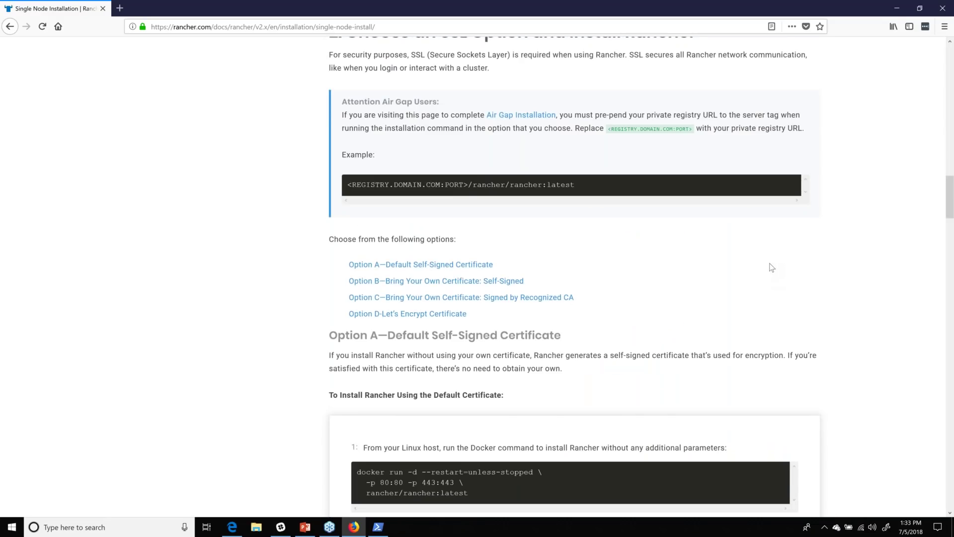
{"action": "scroll", "coordinate": [771, 267], "scroll_direction": "down", "scroll_amount": 9}
{"action": "scroll", "coordinate": [759, 241], "scroll_direction": "down", "scroll_amount": 10}
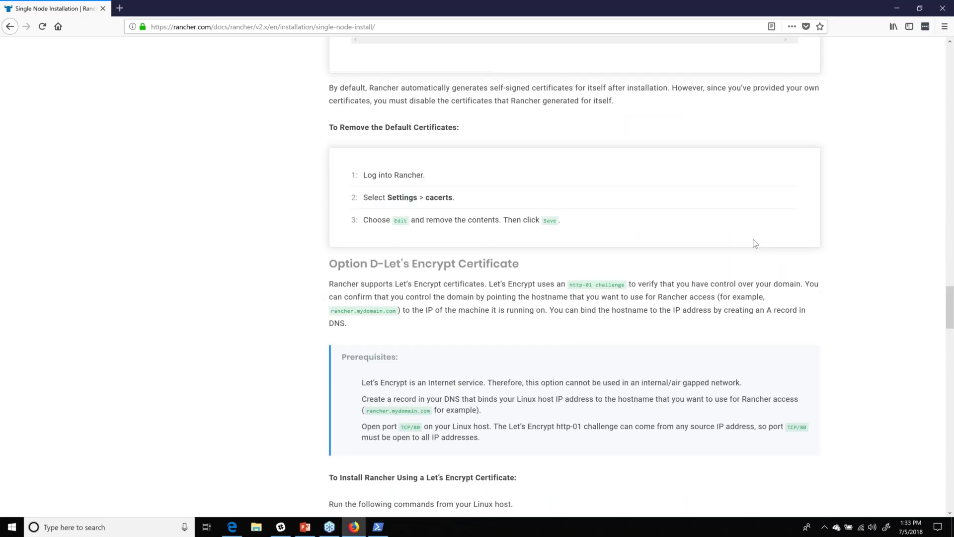
{"action": "scroll", "coordinate": [754, 243], "scroll_direction": "down", "scroll_amount": 3}
{"action": "scroll", "coordinate": [574, 276], "scroll_direction": "down", "scroll_amount": 7}
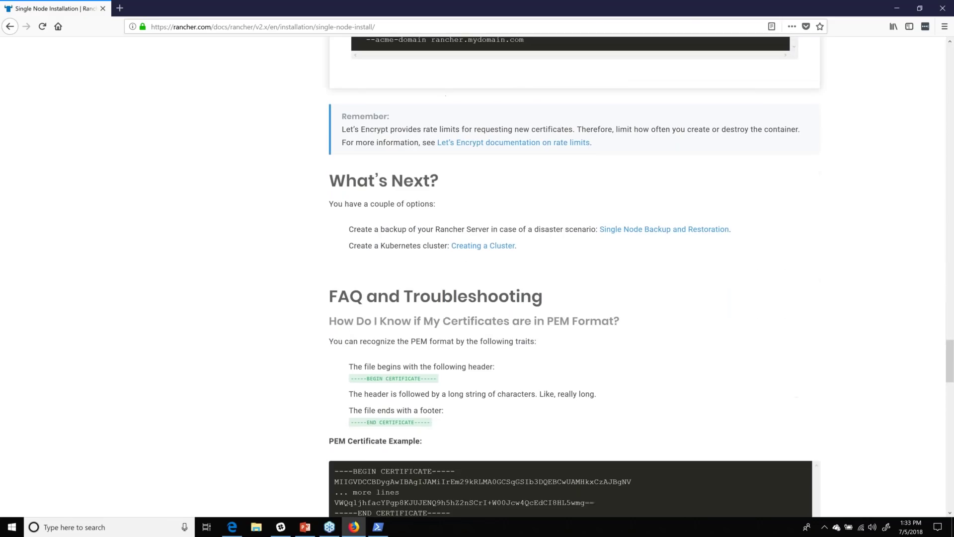
{"action": "scroll", "coordinate": [744, 209], "scroll_direction": "up", "scroll_amount": 4}
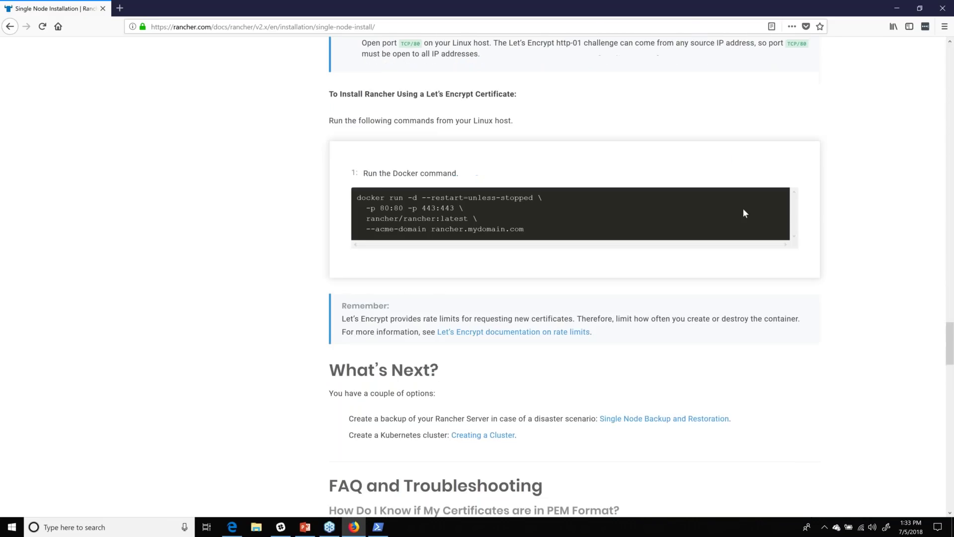
{"action": "scroll", "coordinate": [743, 209], "scroll_direction": "up", "scroll_amount": 1}
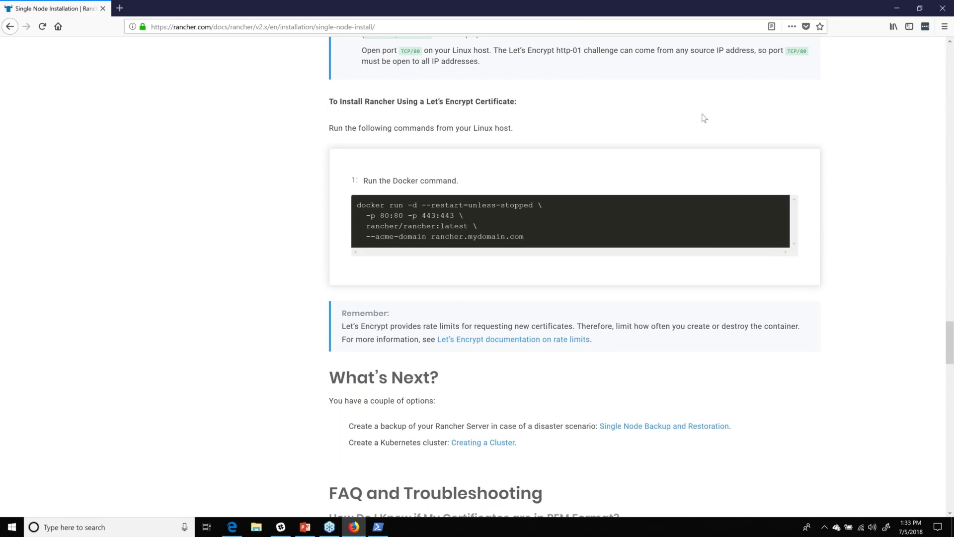
{"action": "scroll", "coordinate": [744, 142], "scroll_direction": "down", "scroll_amount": 2}
{"action": "scroll", "coordinate": [745, 145], "scroll_direction": "down", "scroll_amount": 2}
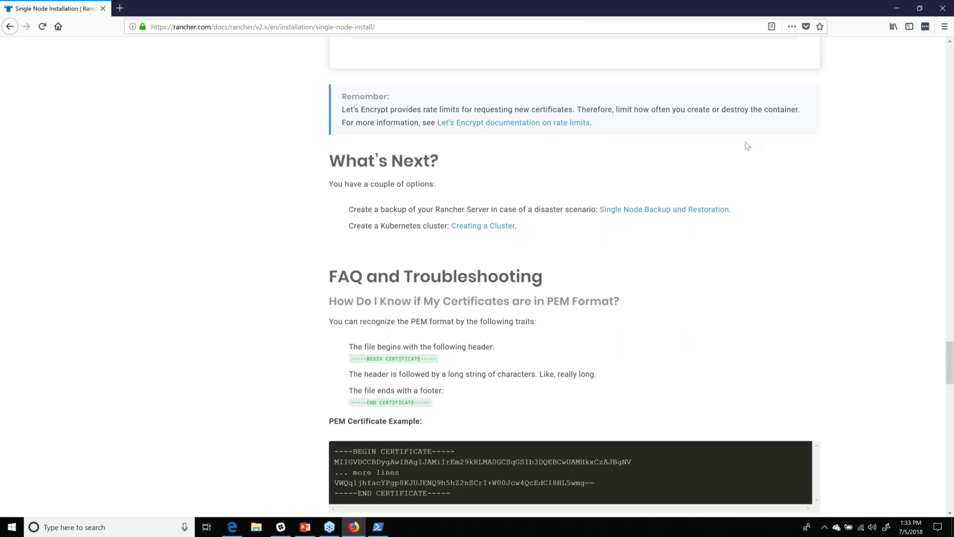
{"action": "scroll", "coordinate": [747, 146], "scroll_direction": "down", "scroll_amount": 1}
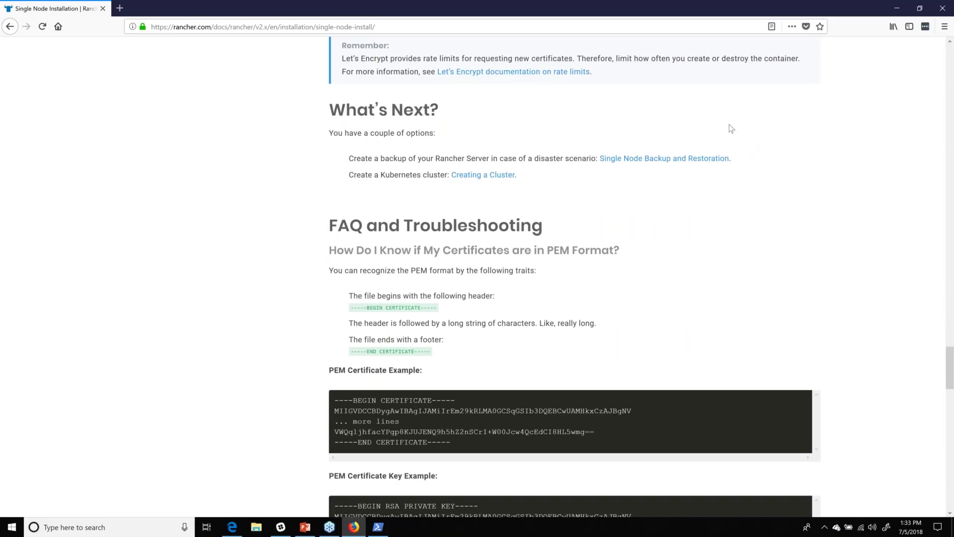
Go to the Rancher server's site at jvb.ddns.net.
{"action": "key", "text": "ctrl+l"}
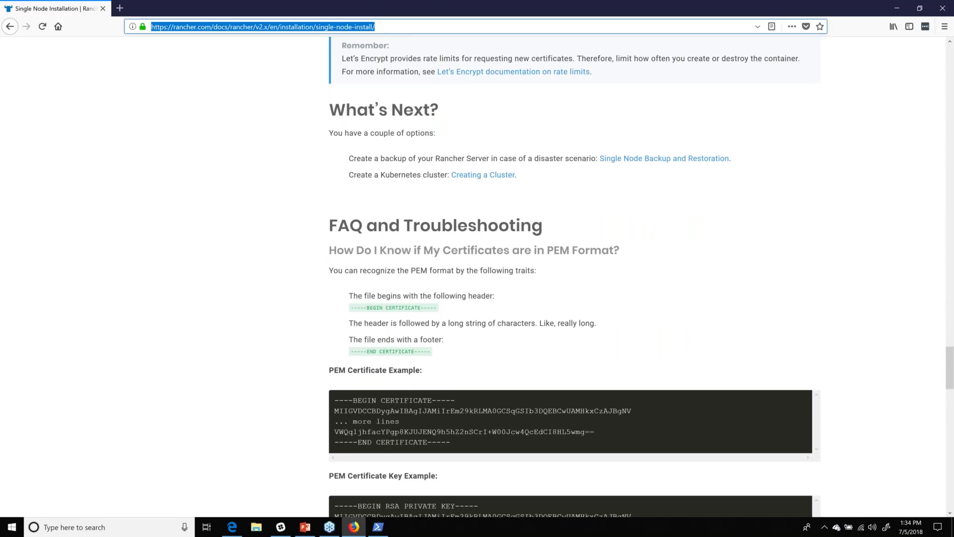
{"action": "key", "text": "Return"}
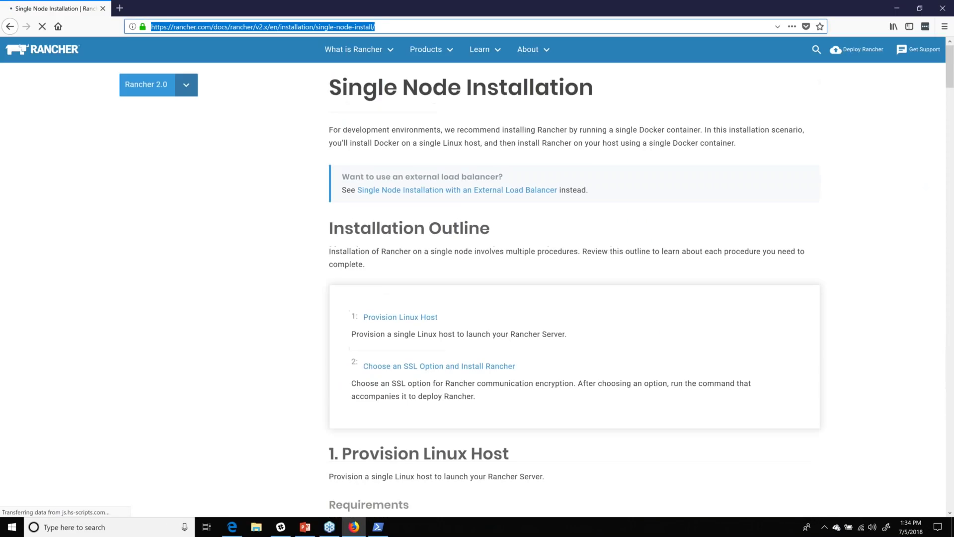
{"action": "type", "text": "jvb.ddns.net/"}
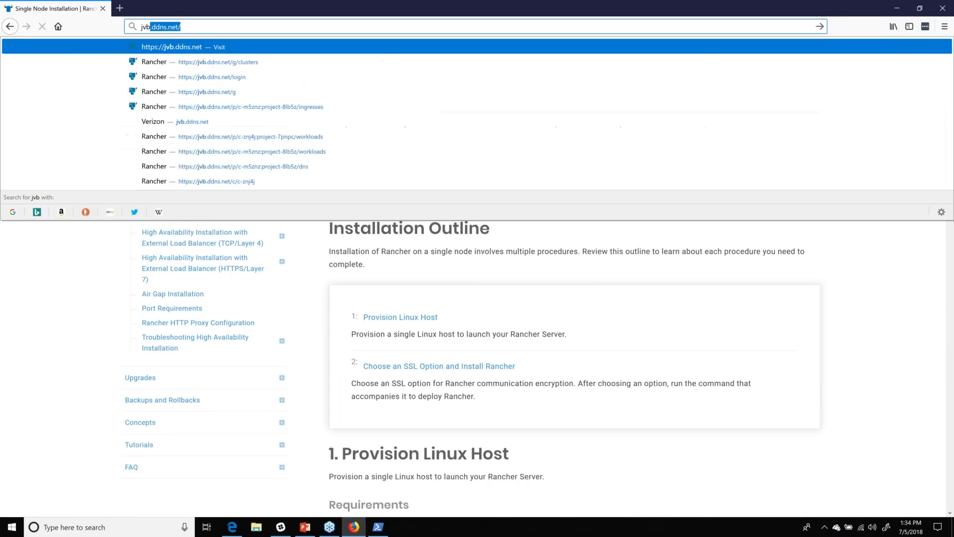
{"action": "key", "text": "Return"}
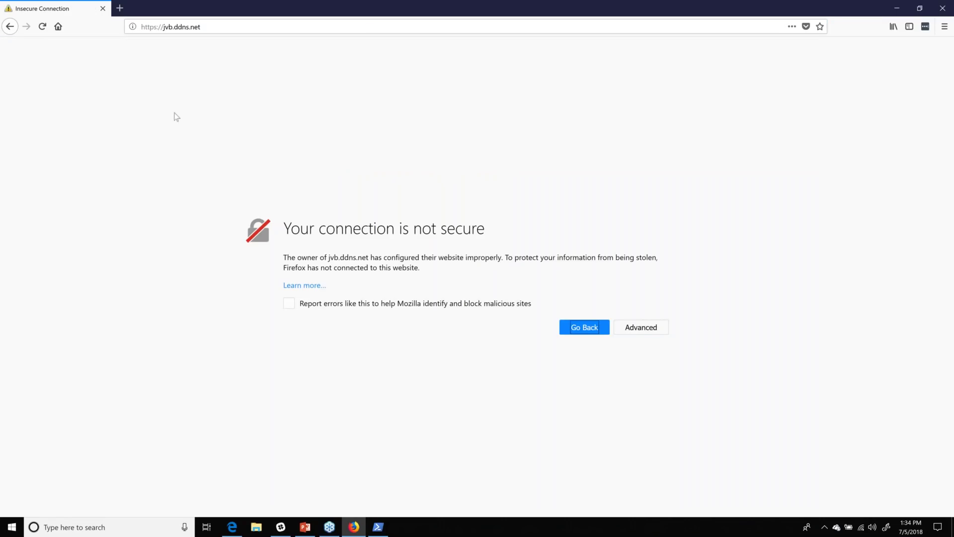
{"action": "left_click", "coordinate": [635, 332]}
{"action": "scroll", "coordinate": [433, 372], "scroll_direction": "down", "scroll_amount": 1}
{"action": "scroll", "coordinate": [433, 372], "scroll_direction": "down", "scroll_amount": 1}
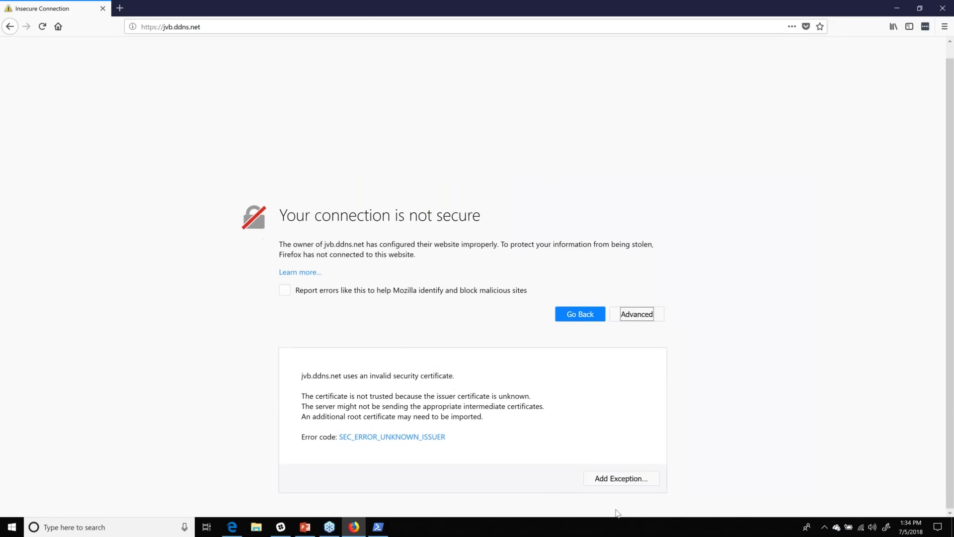
{"action": "left_click", "coordinate": [634, 478]}
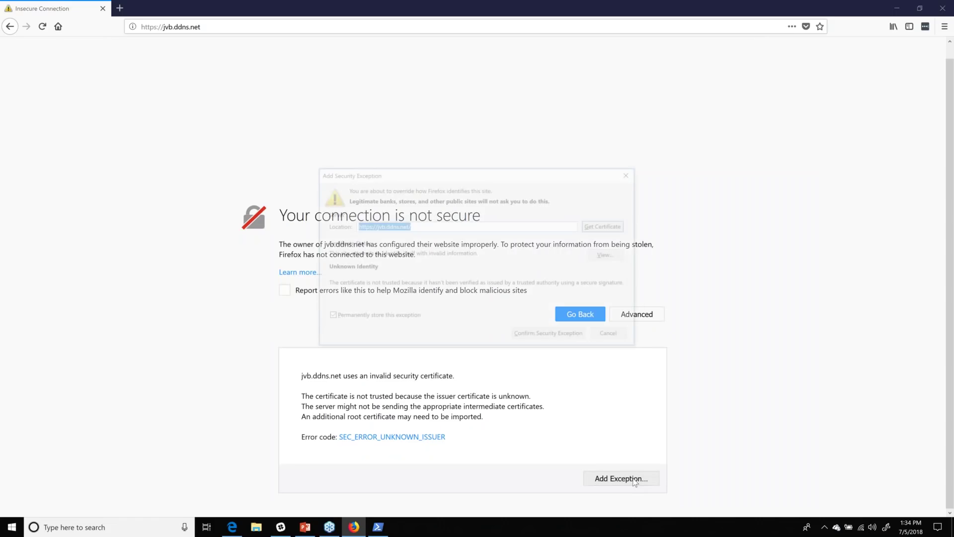
{"action": "left_click", "coordinate": [609, 226]}
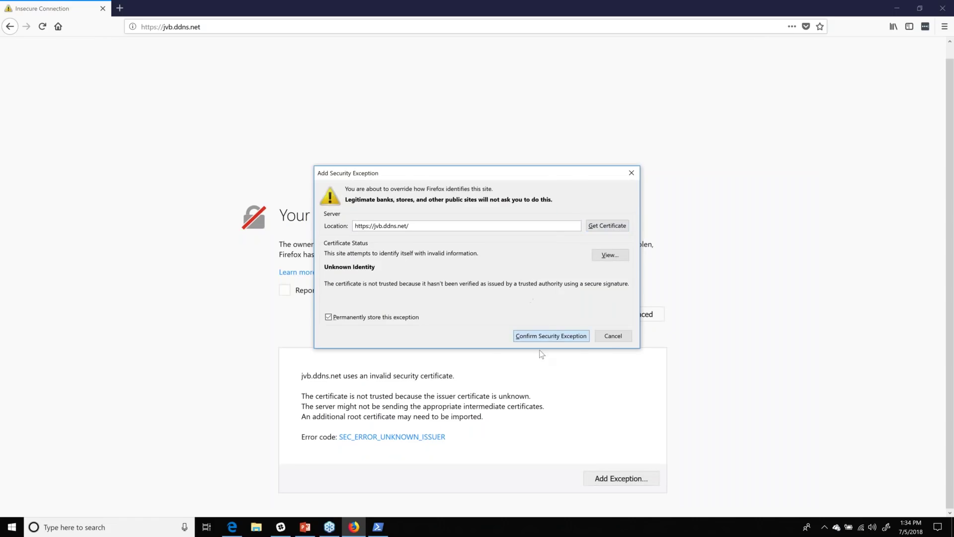
{"action": "left_click", "coordinate": [541, 337]}
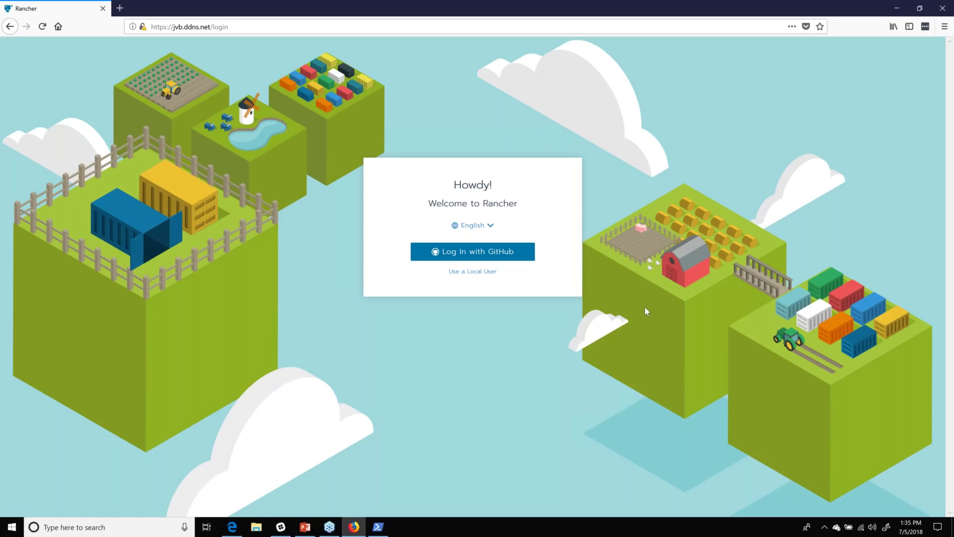
{"action": "left_click", "coordinate": [517, 261]}
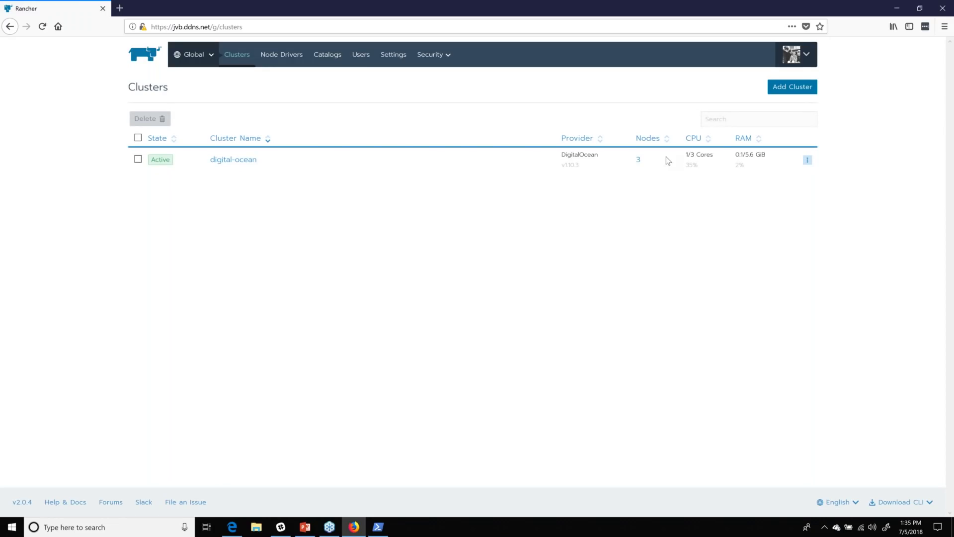
Look over the user account and Global scope options, view the security Roles, and open the Authentication settings.
{"action": "left_click", "coordinate": [807, 54]}
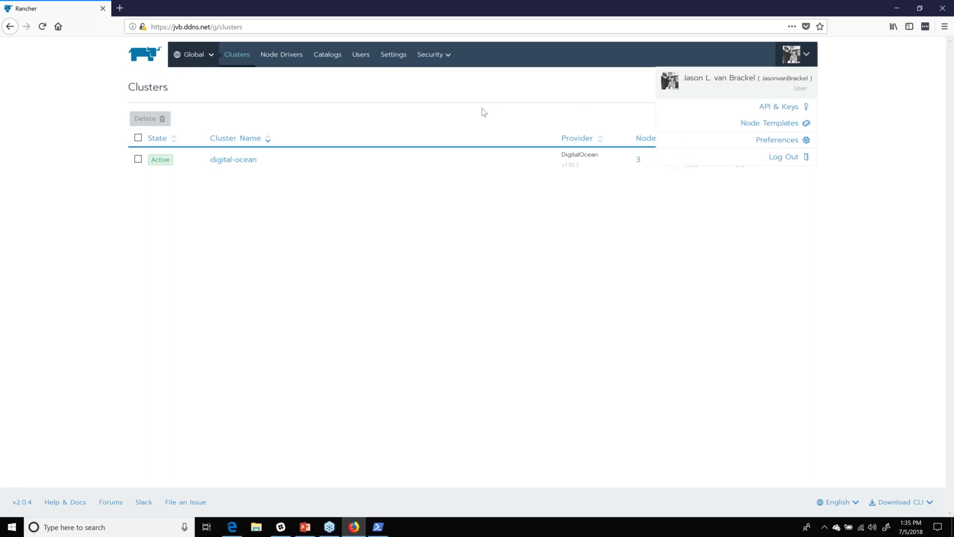
{"action": "mouse_move", "coordinate": [170, 53]}
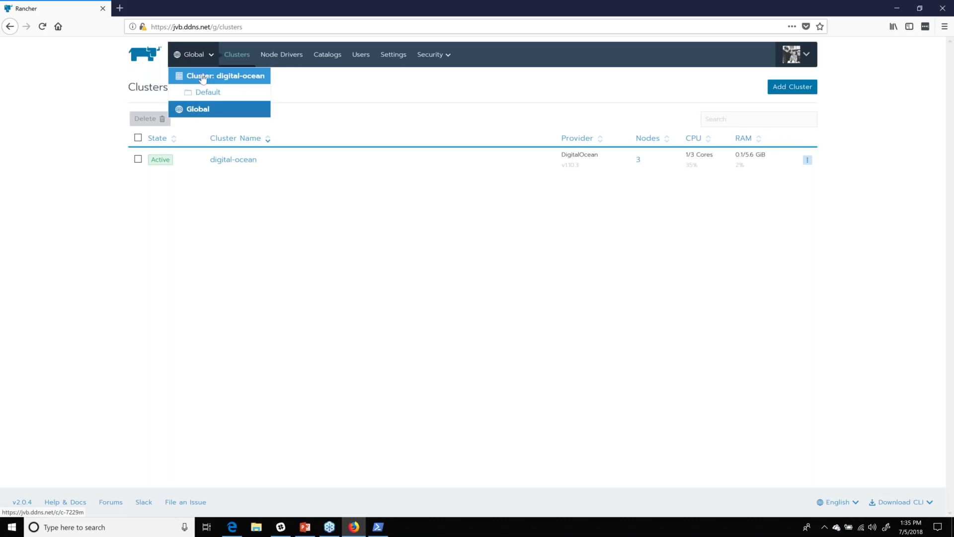
{"action": "mouse_move", "coordinate": [433, 55]}
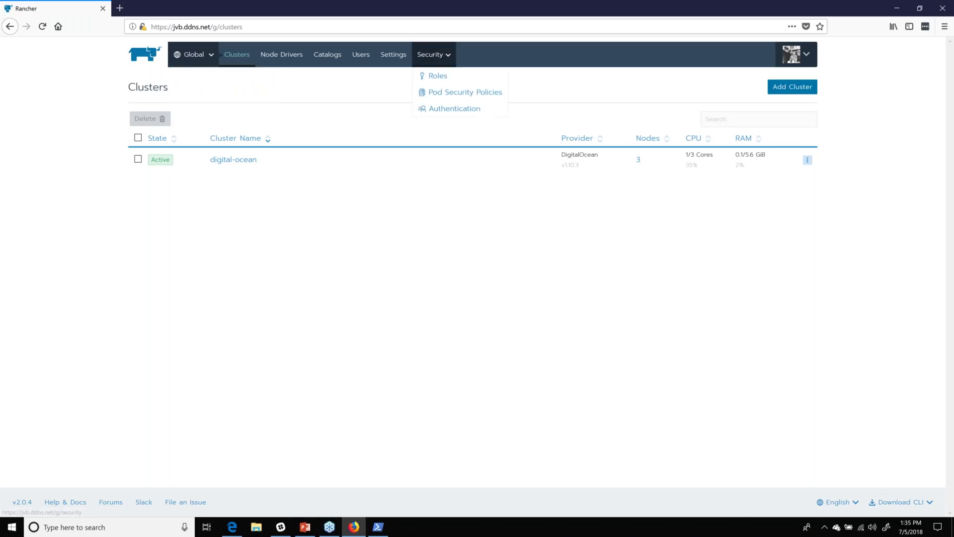
{"action": "left_click", "coordinate": [438, 75]}
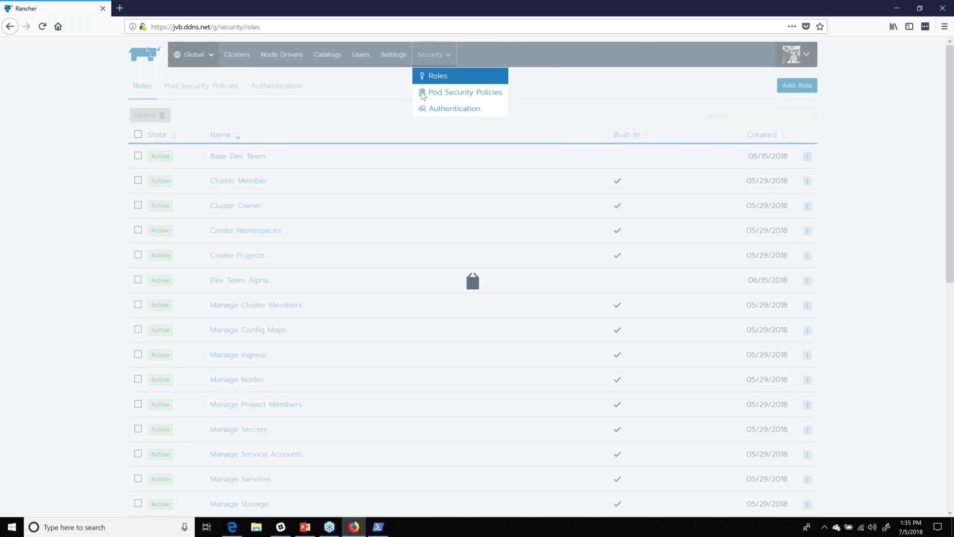
{"action": "mouse_move", "coordinate": [443, 61]}
{"action": "left_click", "coordinate": [438, 108]}
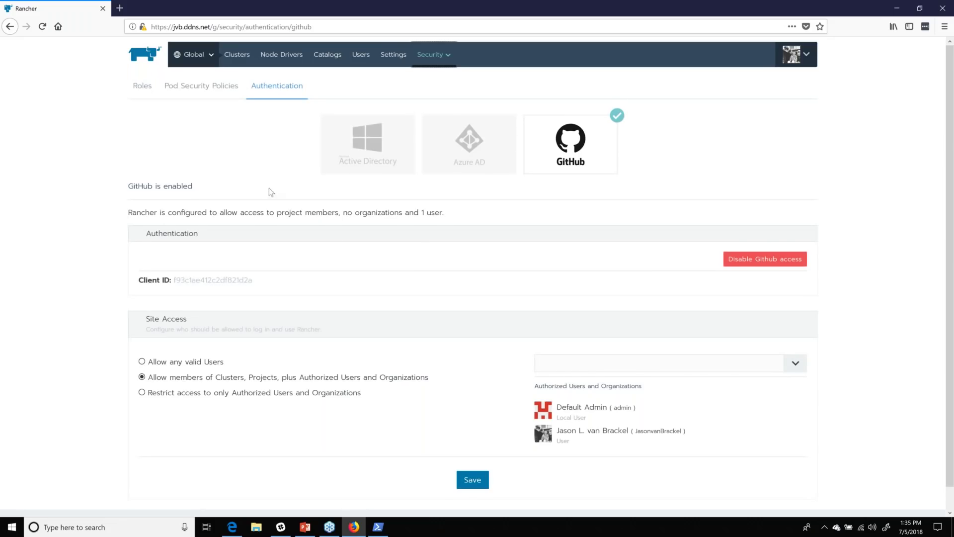
Review the Active Directory authentication form, from the server configuration to the test and enable section.
{"action": "left_click", "coordinate": [344, 150]}
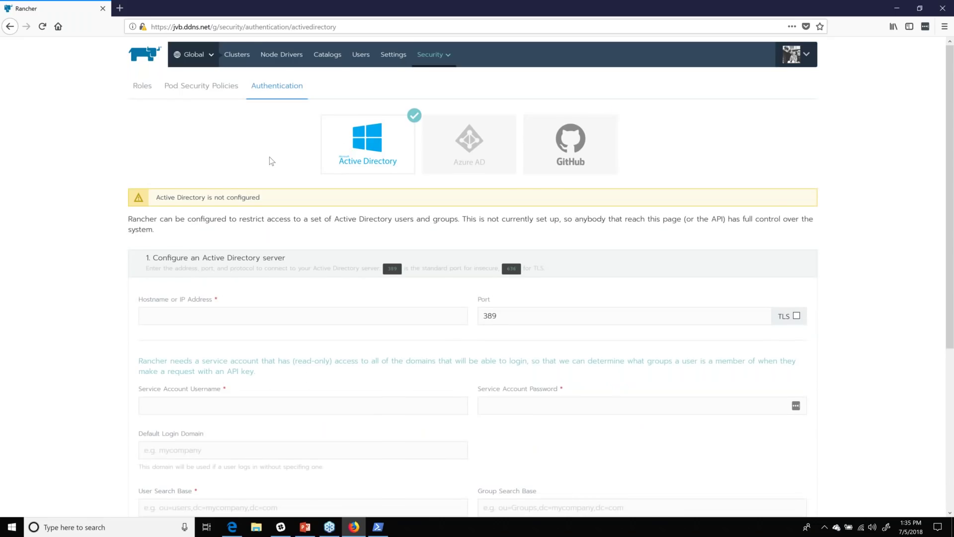
{"action": "scroll", "coordinate": [271, 161], "scroll_direction": "down", "scroll_amount": 1}
{"action": "scroll", "coordinate": [271, 161], "scroll_direction": "down", "scroll_amount": 3}
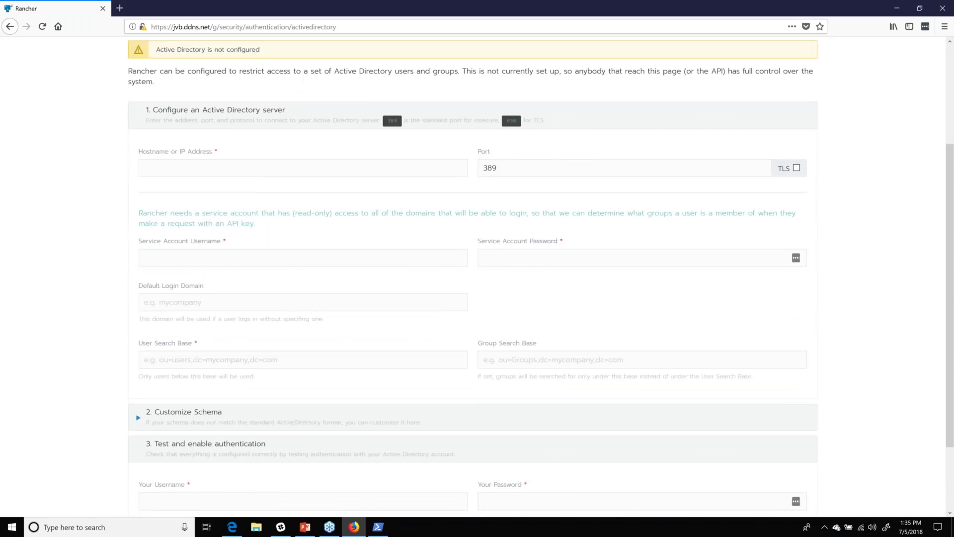
{"action": "scroll", "coordinate": [271, 160], "scroll_direction": "down", "scroll_amount": 2}
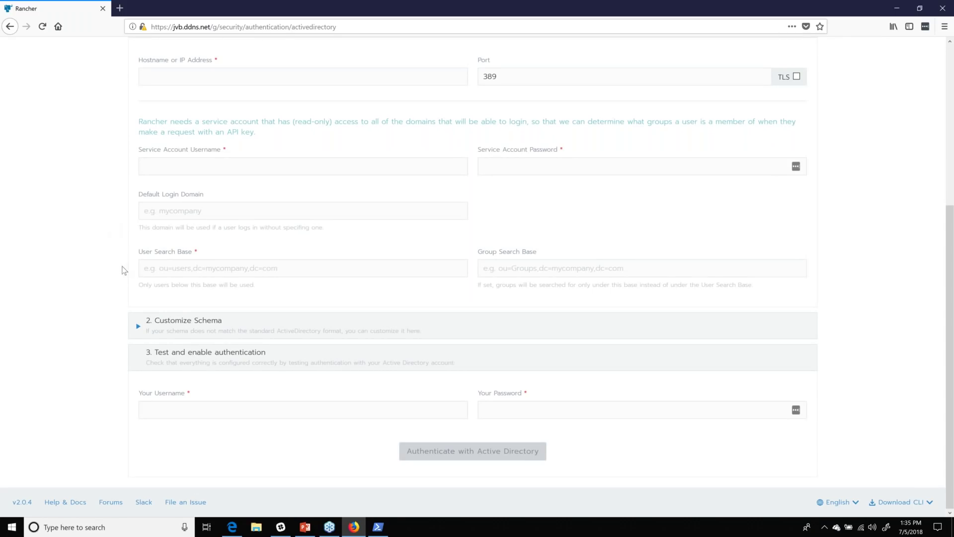
{"action": "scroll", "coordinate": [498, 275], "scroll_direction": "up", "scroll_amount": 1}
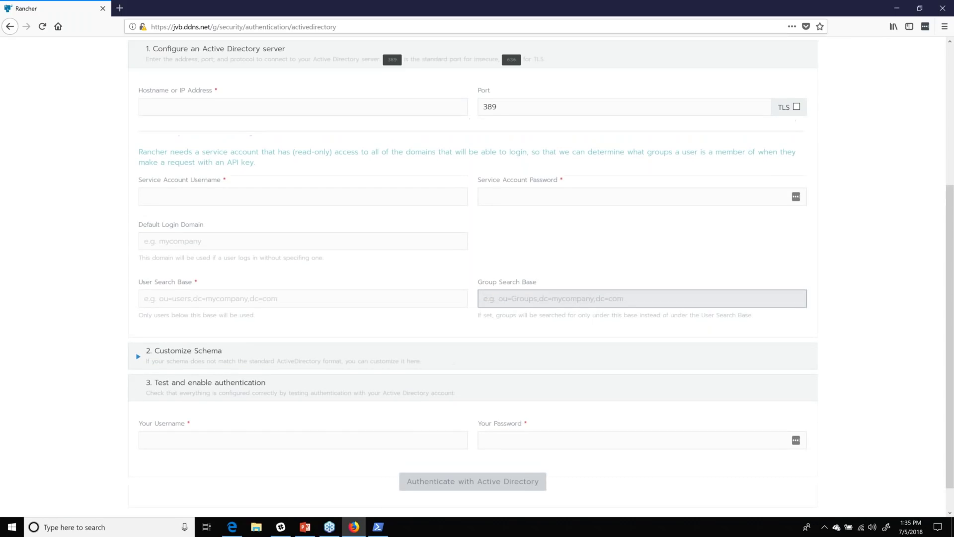
{"action": "scroll", "coordinate": [469, 270], "scroll_direction": "up", "scroll_amount": 4}
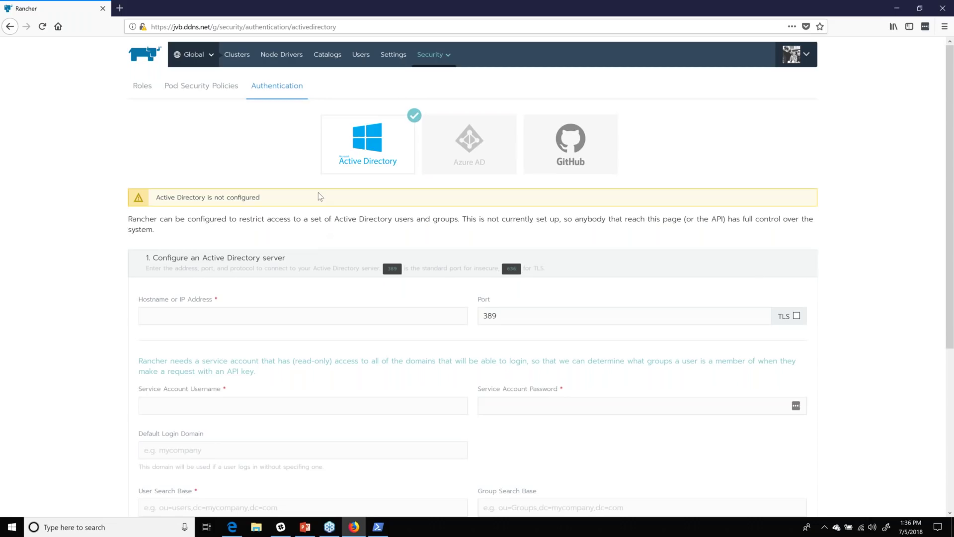
View the Azure AD setup form and the GitHub settings, including the groups offered for site access.
{"action": "left_click", "coordinate": [469, 152]}
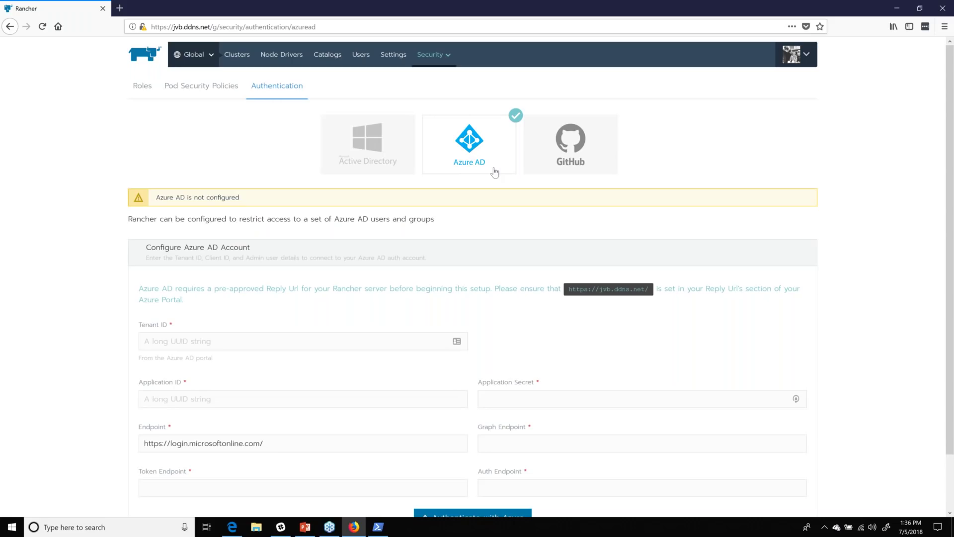
{"action": "left_click", "coordinate": [570, 147]}
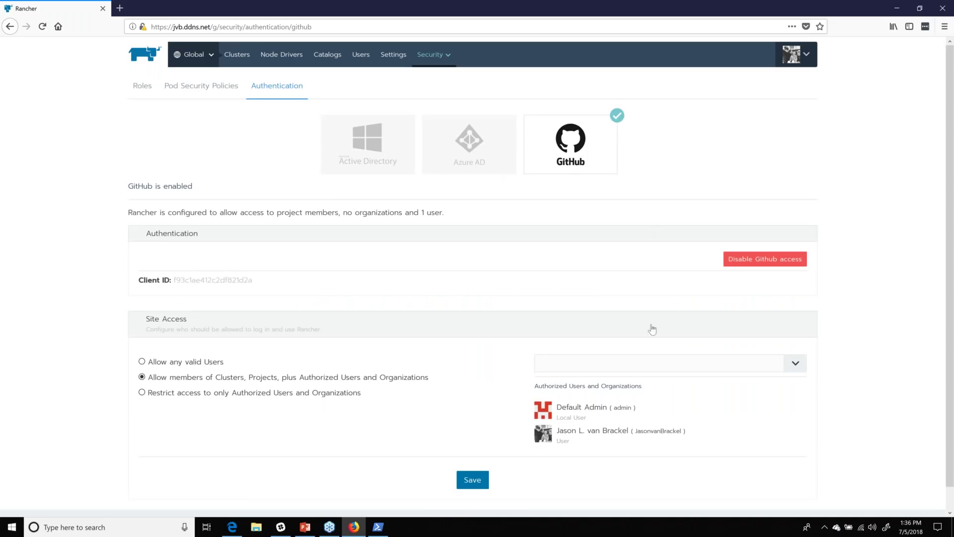
{"action": "left_click", "coordinate": [559, 364]}
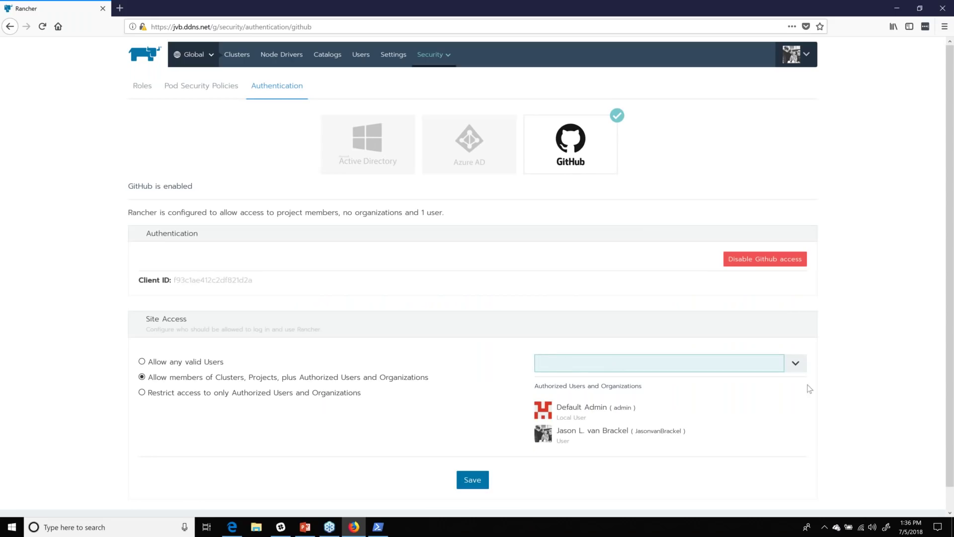
{"action": "left_click", "coordinate": [801, 363]}
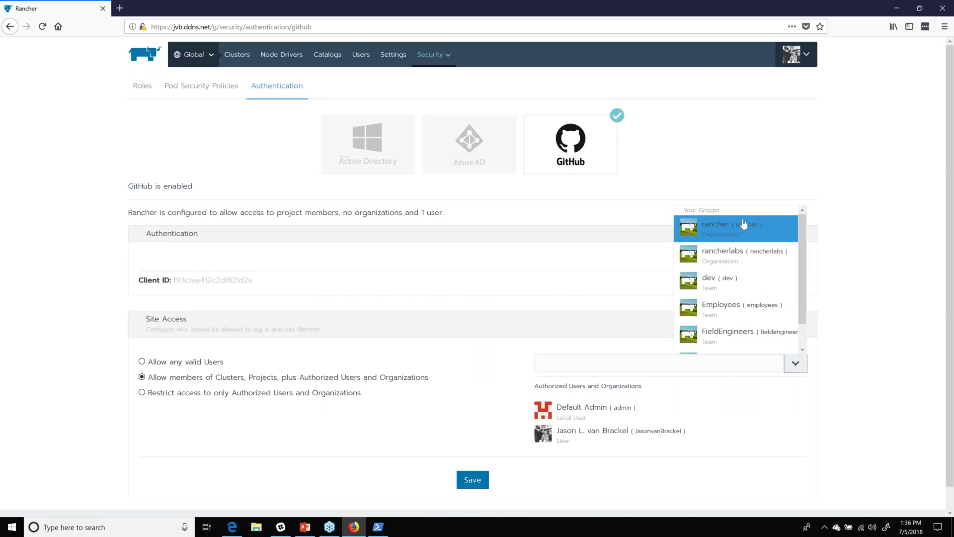
{"action": "left_click", "coordinate": [808, 160]}
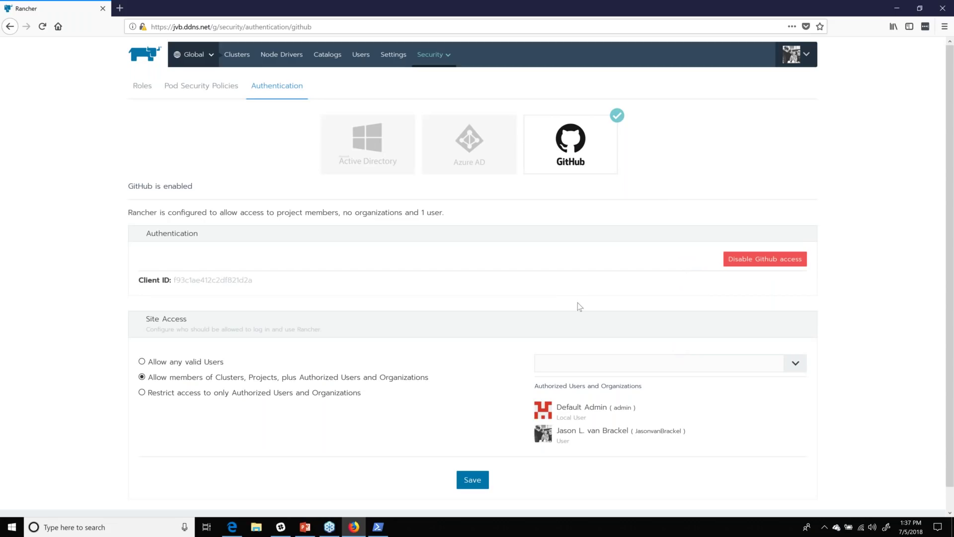
Switch to PowerPoint, show the Rancher 2.0 101 agenda on slide 36, and return to the Rancher page in Firefox.
{"action": "left_click", "coordinate": [308, 530]}
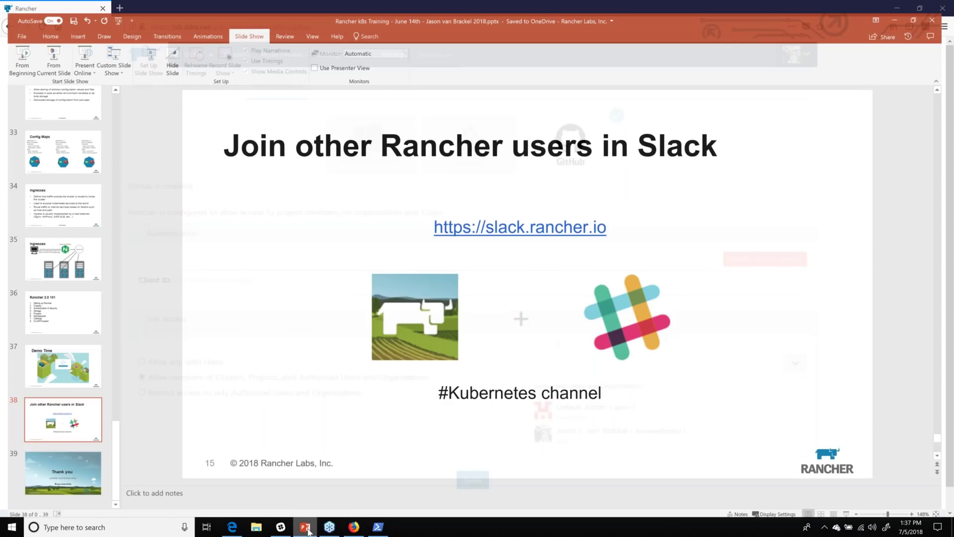
{"action": "left_click", "coordinate": [57, 308]}
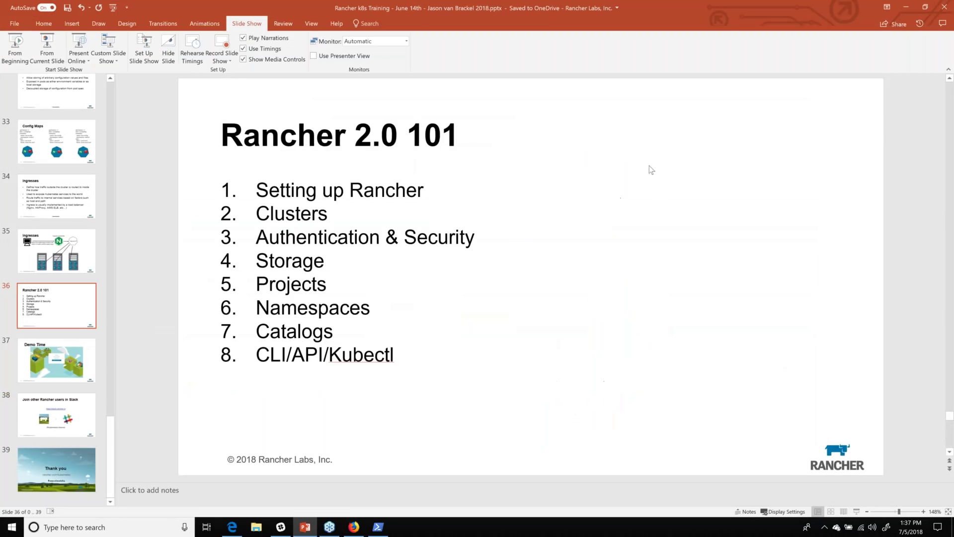
{"action": "left_click", "coordinate": [906, 20]}
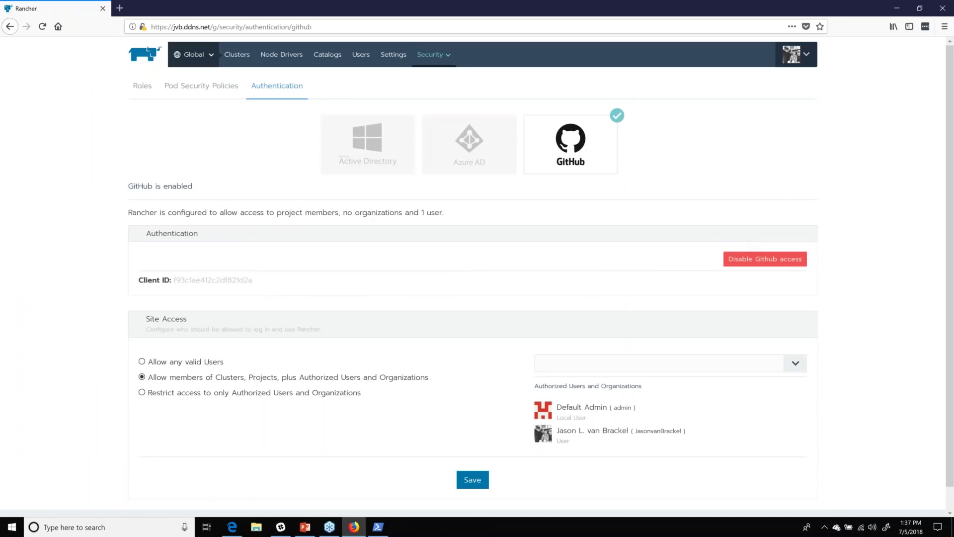
Search for "kubernetes the hard way" in a new tab and view its GitHub repository, closing the tab when done.
{"action": "mouse_move", "coordinate": [354, 526]}
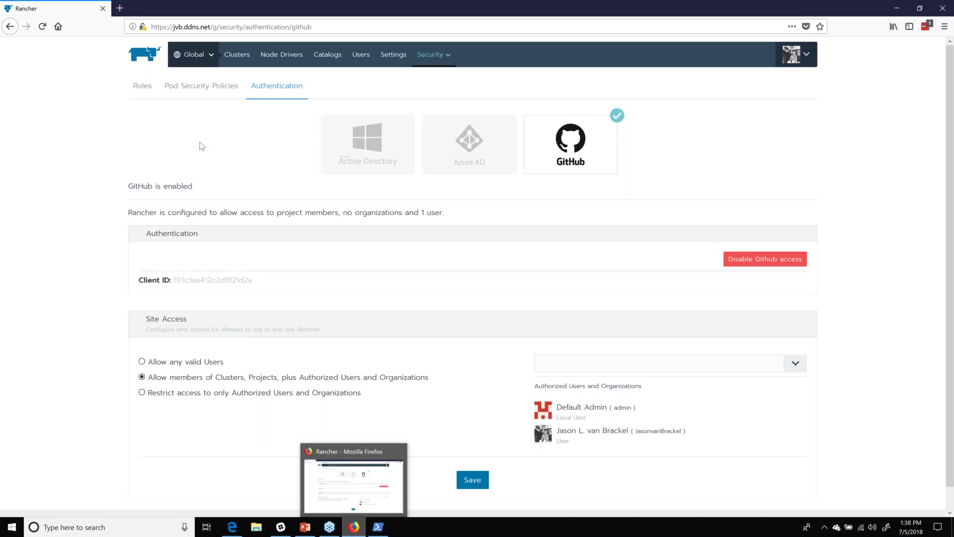
{"action": "left_click", "coordinate": [120, 7]}
{"action": "type", "text": "K"}
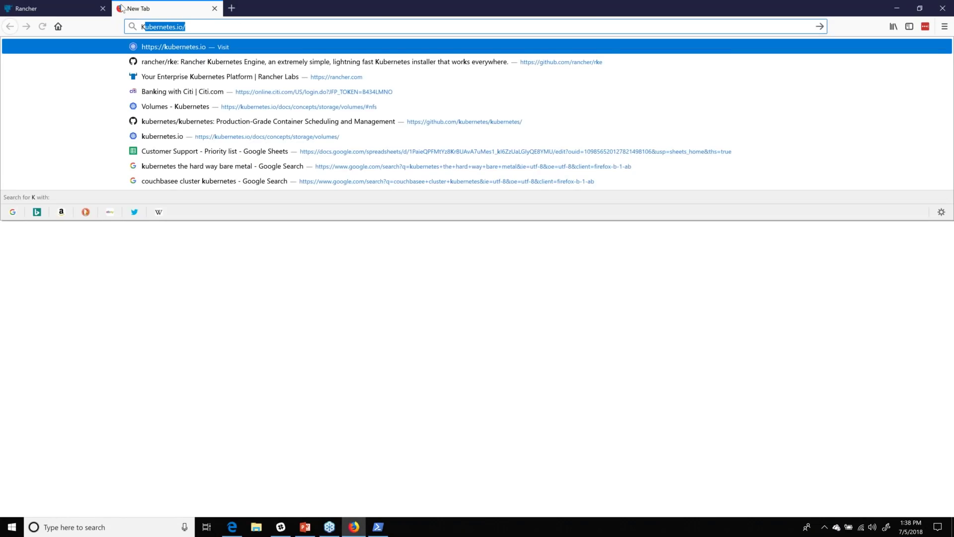
{"action": "type", "text": "ubernets th"}
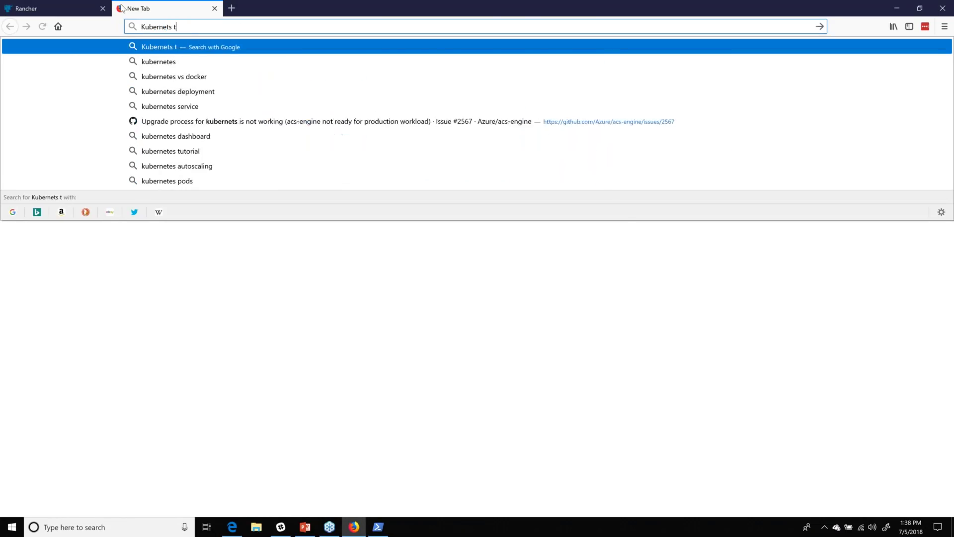
{"action": "key", "text": "BackSpace"}
{"action": "key", "text": "BackSpace"}
{"action": "key", "text": "BackSpace"}
{"action": "key", "text": "BackSpace"}
{"action": "type", "text": "es"}
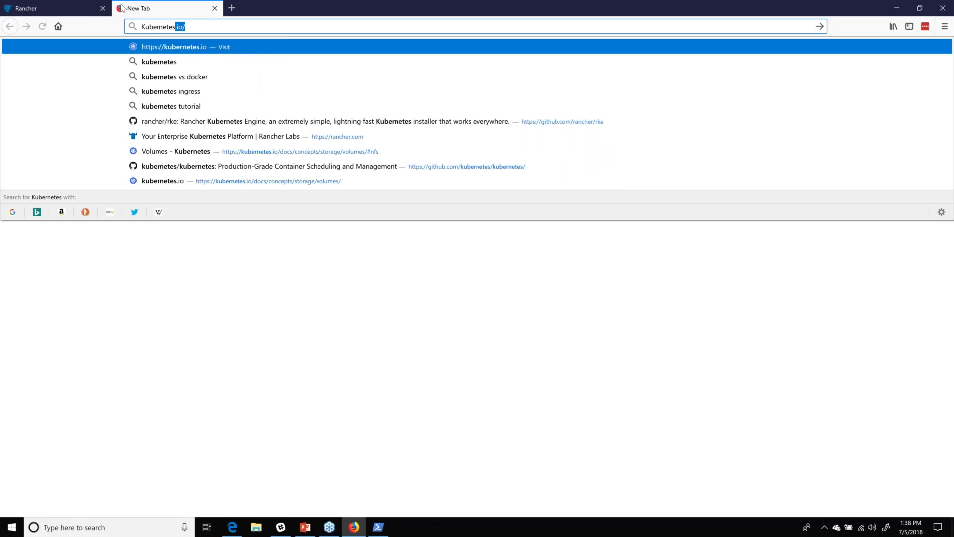
{"action": "type", "text": " the hard"}
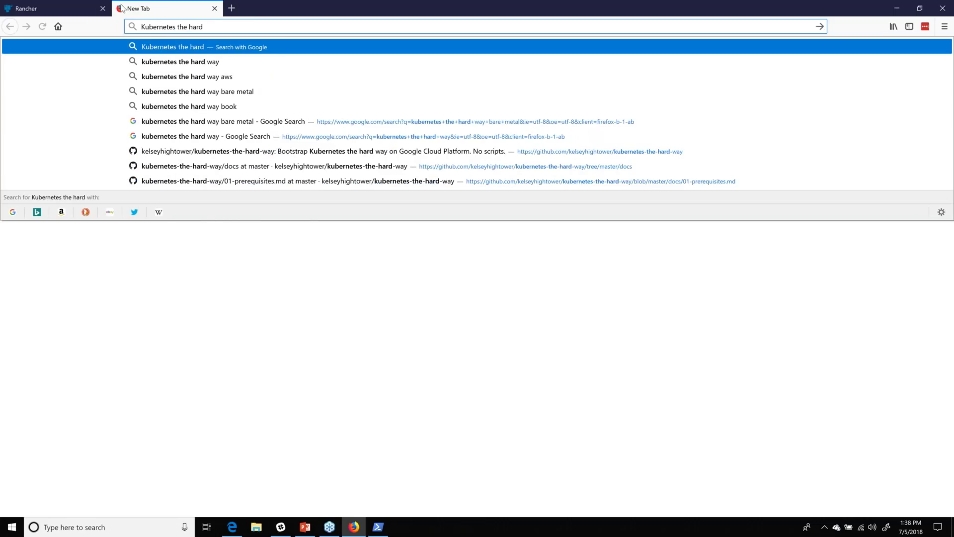
{"action": "left_click", "coordinate": [208, 136]}
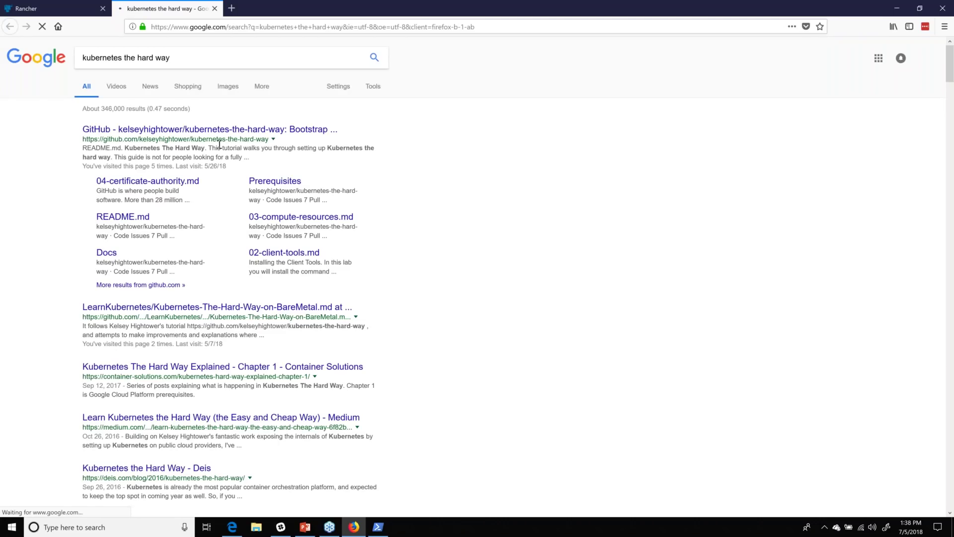
{"action": "left_click", "coordinate": [213, 129]}
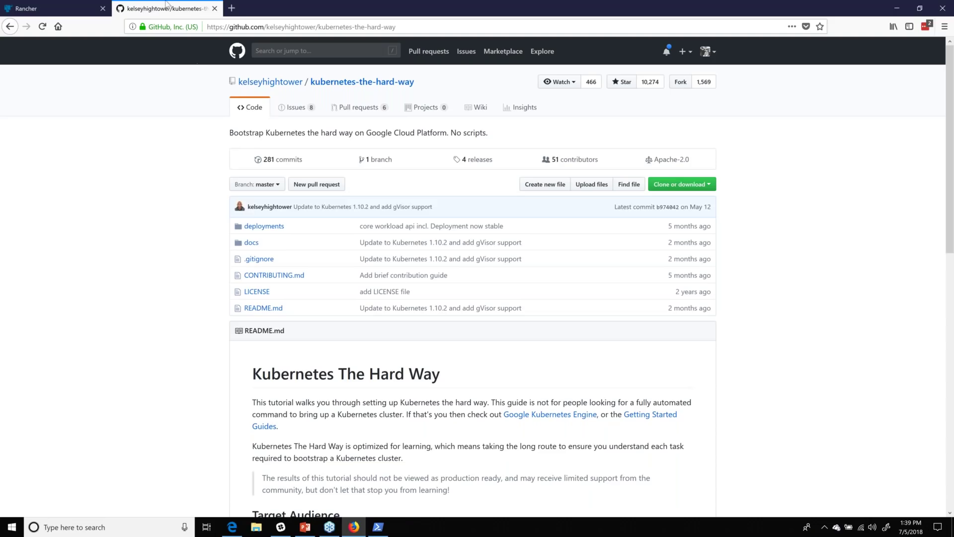
{"action": "left_click", "coordinate": [214, 9]}
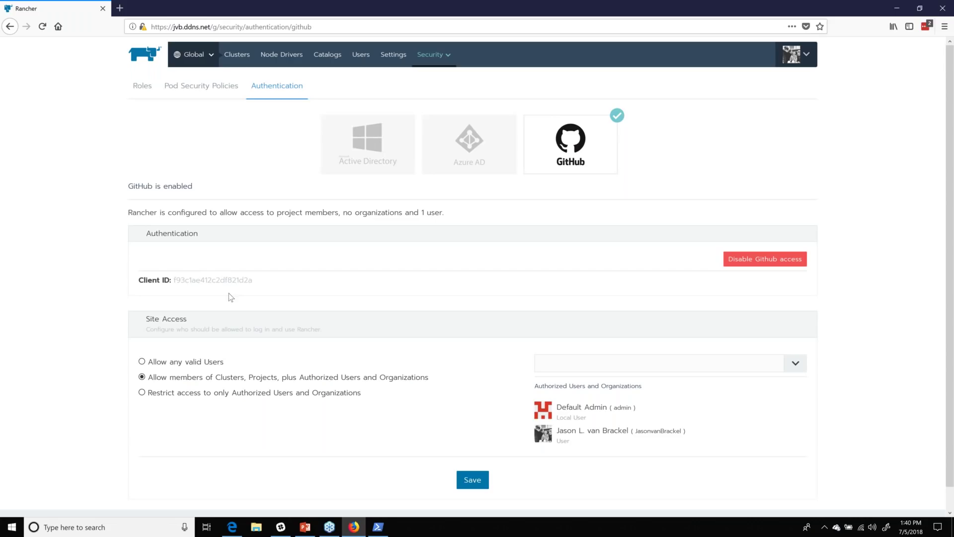
Switch back to the PowerPoint deck and select slide 35, the Ingresses diagram.
{"action": "left_click", "coordinate": [316, 532]}
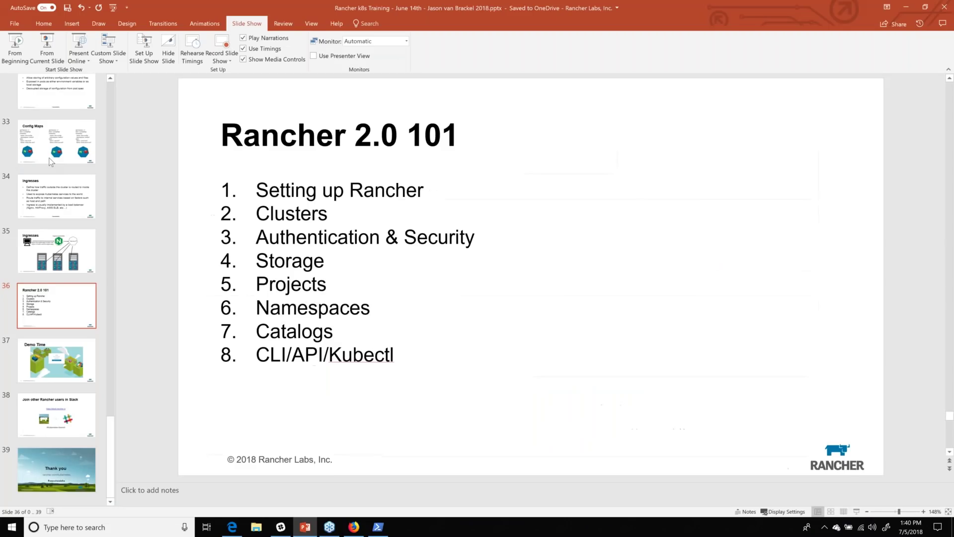
{"action": "left_click", "coordinate": [46, 271]}
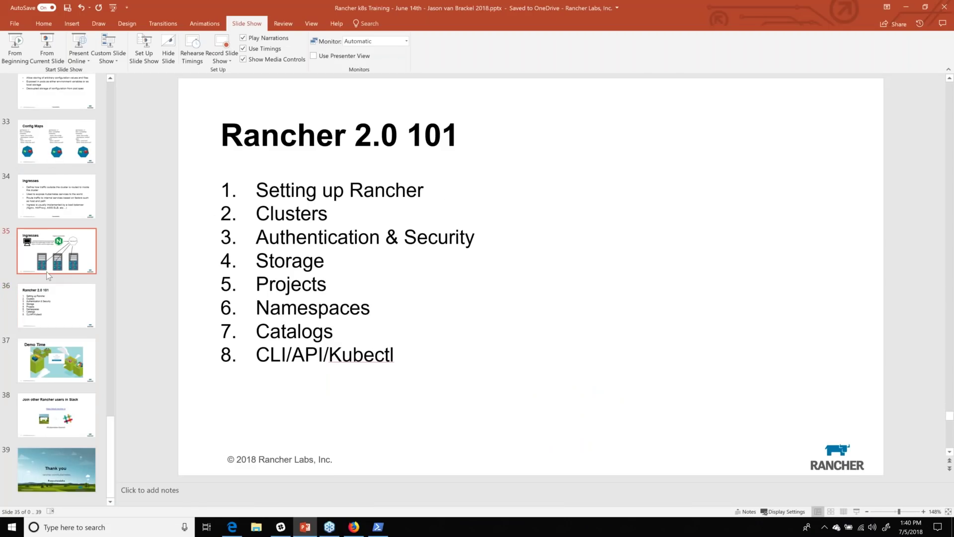
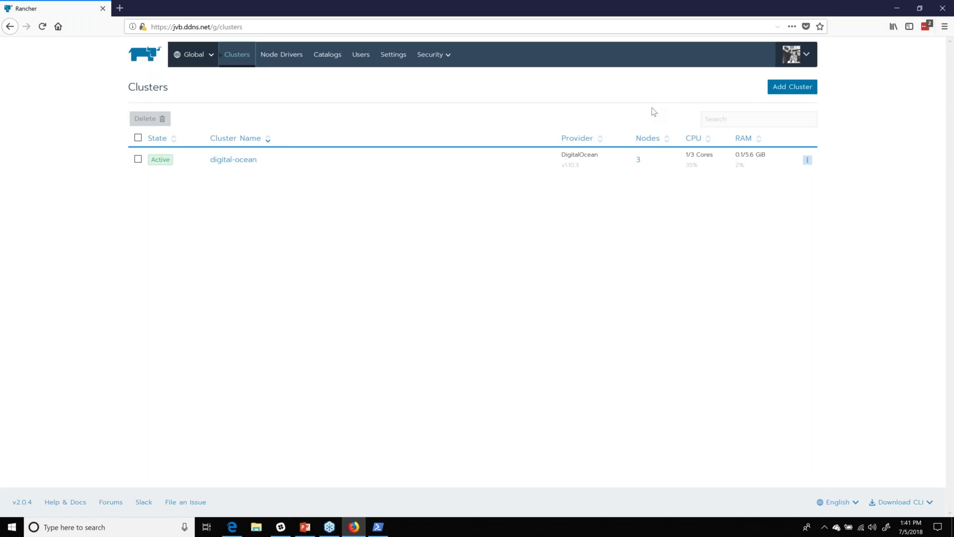
Start adding a cluster from existing nodes with the Custom option and enter custom as the cluster name.
{"action": "left_click", "coordinate": [776, 89]}
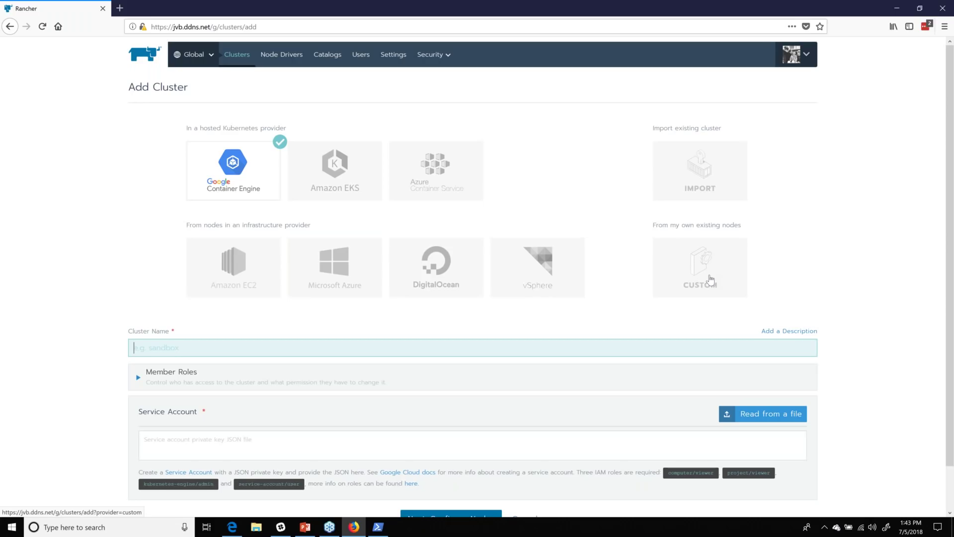
{"action": "left_click", "coordinate": [710, 279]}
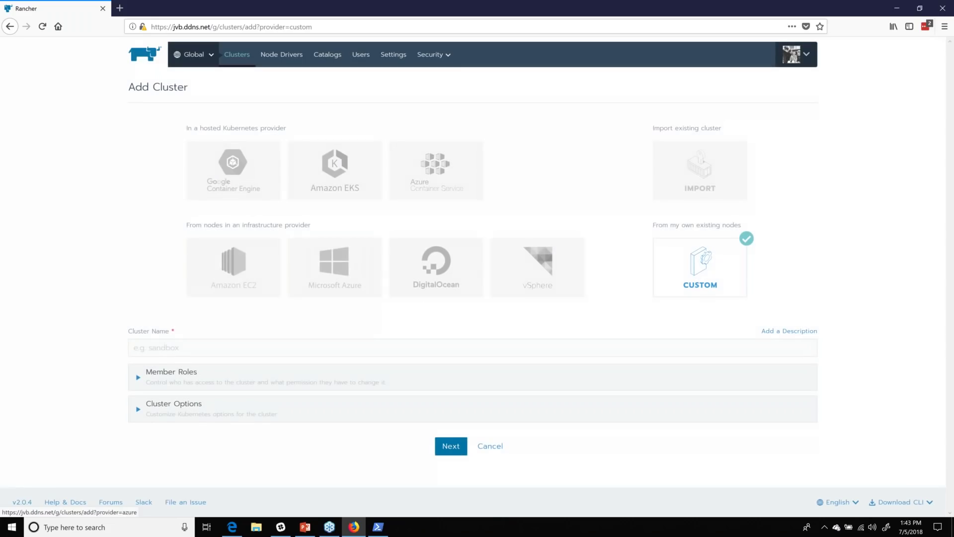
{"action": "left_click", "coordinate": [170, 349]}
{"action": "type", "text": "c"}
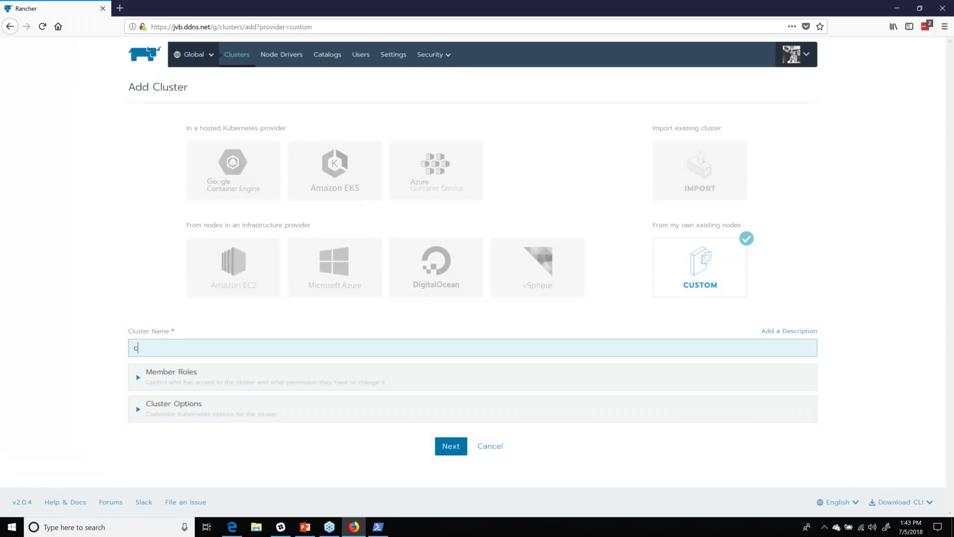
{"action": "type", "text": "ustomer"}
{"action": "key", "text": "BackSpace"}
{"action": "key", "text": "BackSpace"}
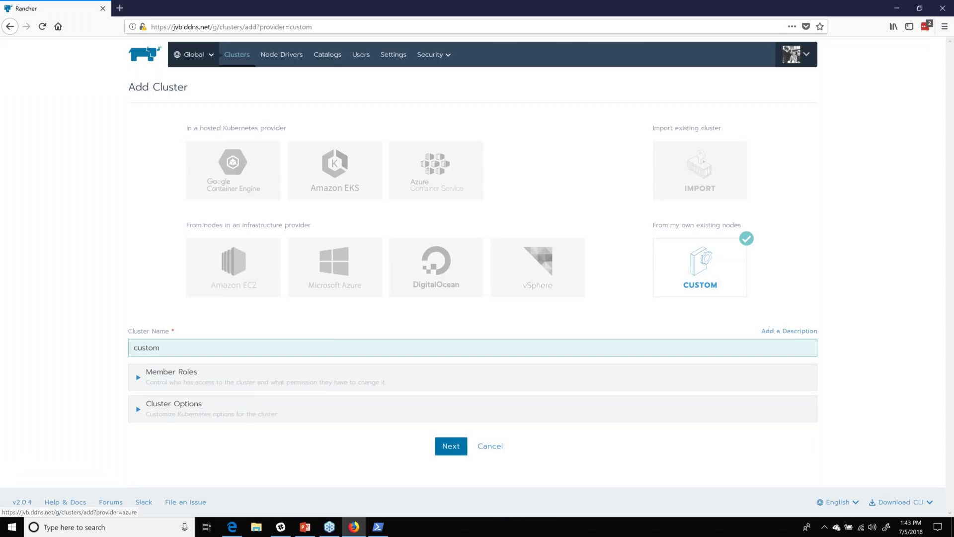
View the groups offered for a new member under the cluster's Member Roles, removing the blank member entry when done.
{"action": "left_click", "coordinate": [254, 381]}
{"action": "scroll", "coordinate": [84, 366], "scroll_direction": "down", "scroll_amount": 1}
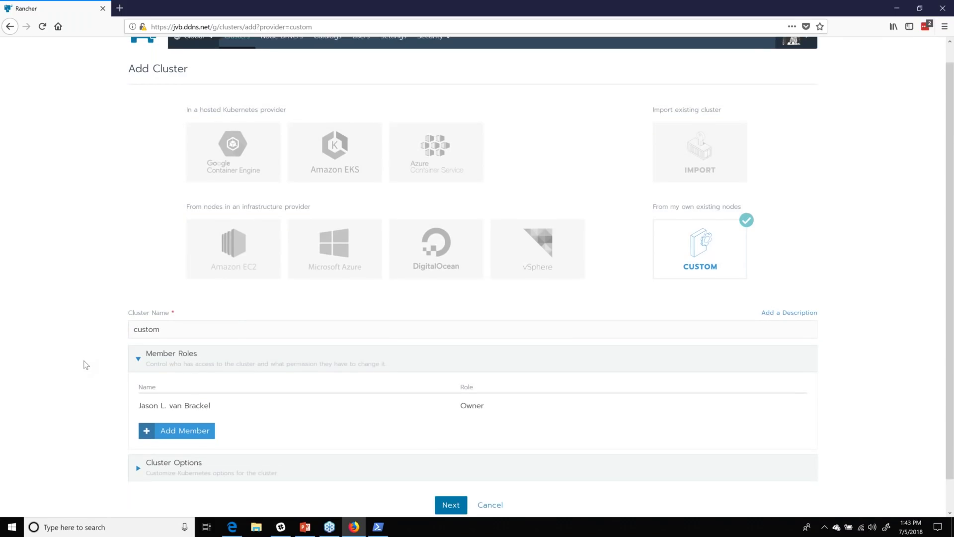
{"action": "scroll", "coordinate": [86, 365], "scroll_direction": "down", "scroll_amount": 2}
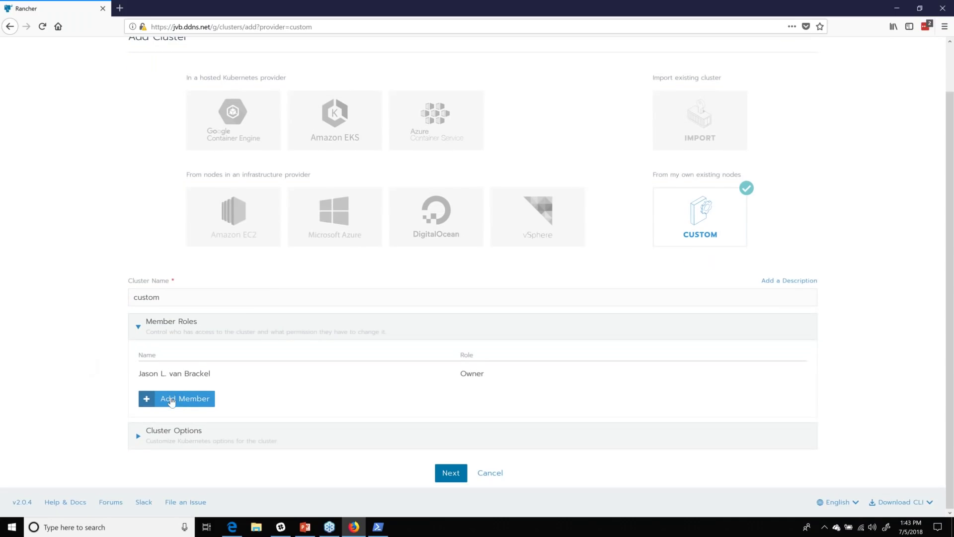
{"action": "left_click", "coordinate": [170, 396]}
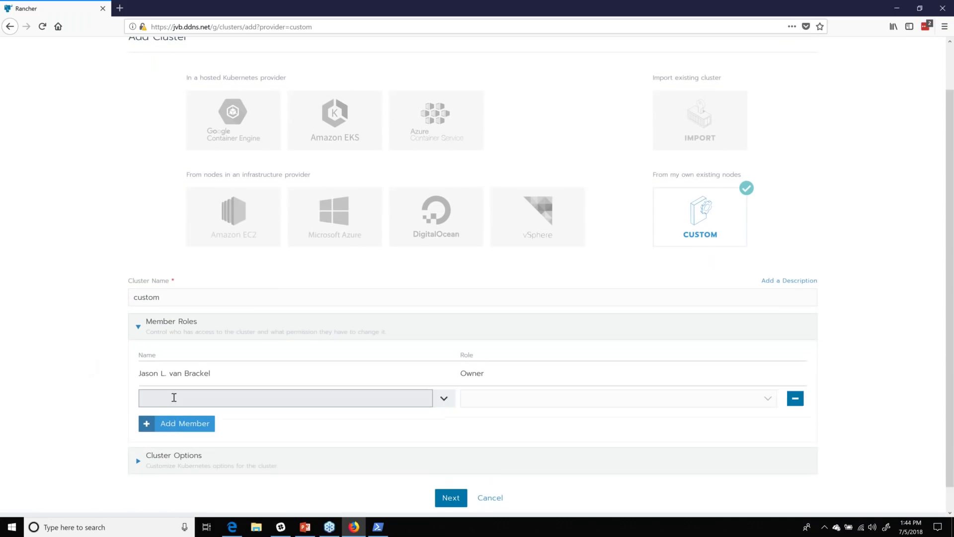
{"action": "left_click", "coordinate": [442, 398]}
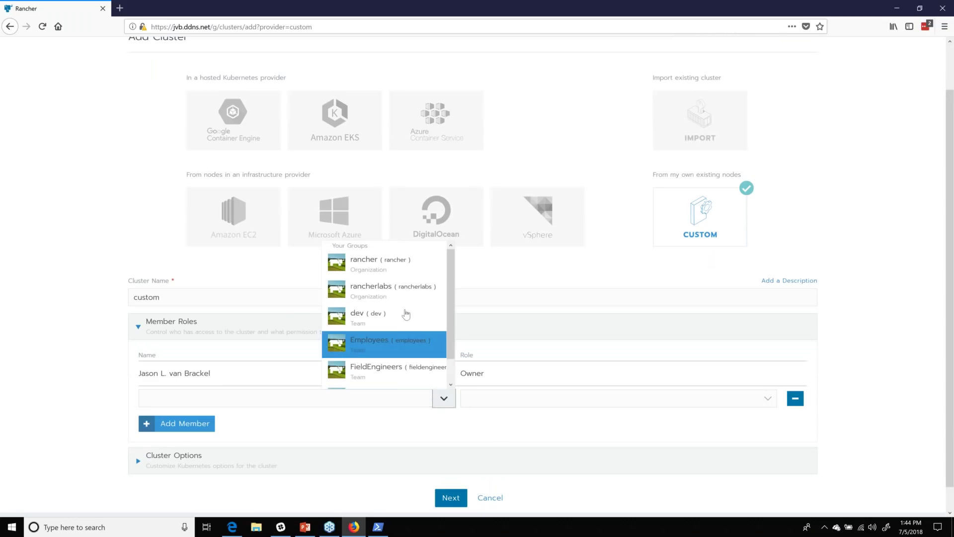
{"action": "scroll", "coordinate": [405, 313], "scroll_direction": "down", "scroll_amount": 1}
{"action": "scroll", "coordinate": [386, 328], "scroll_direction": "up", "scroll_amount": 1}
{"action": "scroll", "coordinate": [372, 341], "scroll_direction": "down", "scroll_amount": 1}
{"action": "scroll", "coordinate": [372, 342], "scroll_direction": "down", "scroll_amount": 1}
{"action": "scroll", "coordinate": [375, 293], "scroll_direction": "up", "scroll_amount": 1}
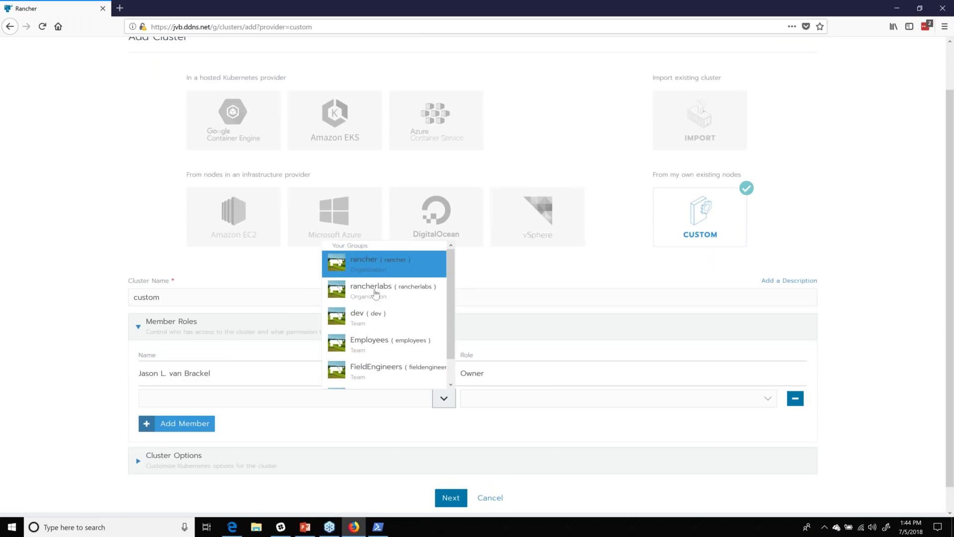
{"action": "scroll", "coordinate": [374, 296], "scroll_direction": "down", "scroll_amount": 1}
{"action": "scroll", "coordinate": [374, 296], "scroll_direction": "down", "scroll_amount": 1}
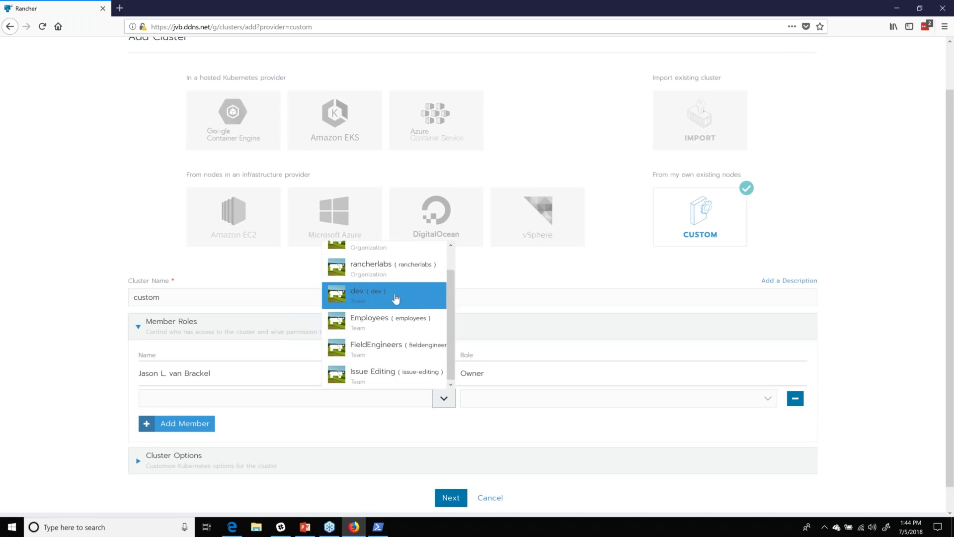
{"action": "scroll", "coordinate": [394, 301], "scroll_direction": "up", "scroll_amount": 1}
{"action": "left_click", "coordinate": [387, 420]}
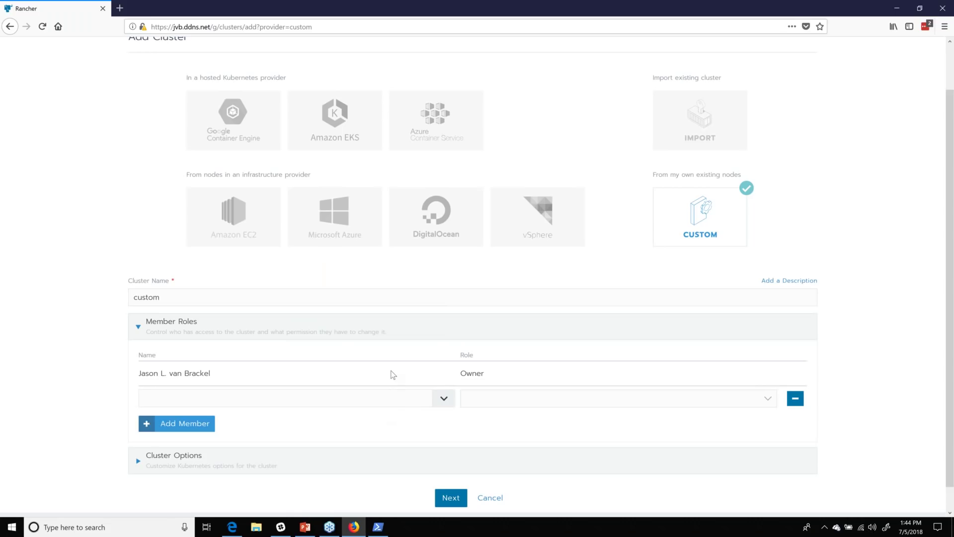
{"action": "left_click", "coordinate": [795, 398]}
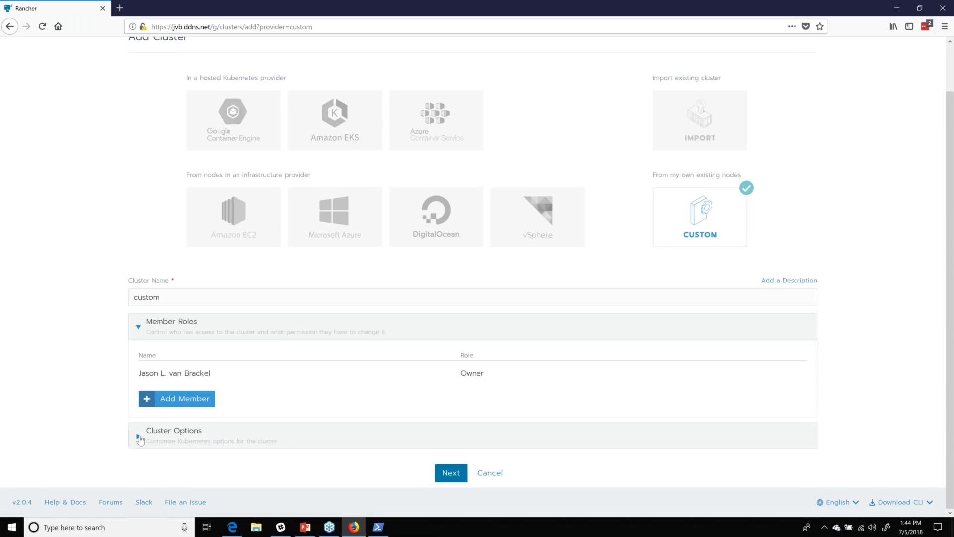
Examine the Cluster Options of the custom cluster, including the Kubernetes version and the network providers offered.
{"action": "left_click", "coordinate": [149, 437]}
{"action": "scroll", "coordinate": [149, 436], "scroll_direction": "down", "scroll_amount": 3}
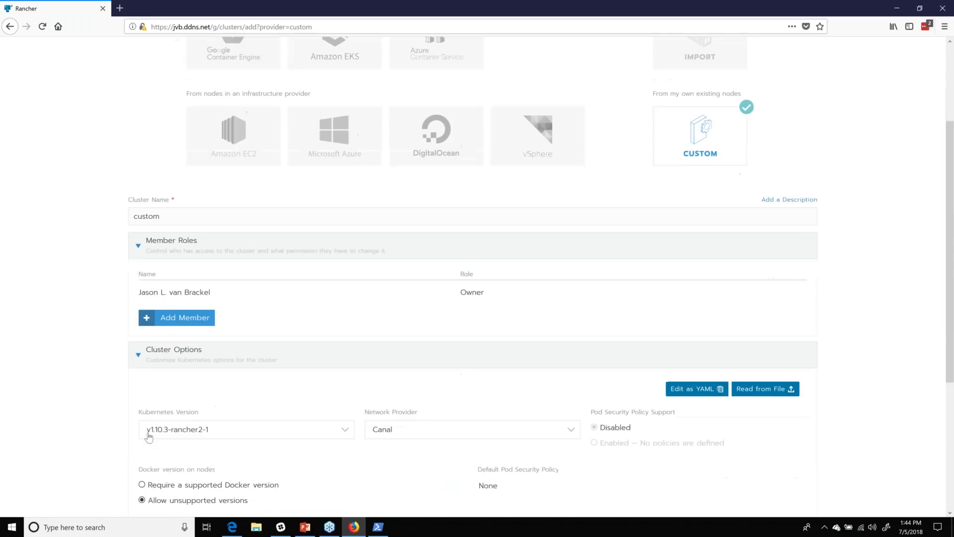
{"action": "scroll", "coordinate": [149, 436], "scroll_direction": "down", "scroll_amount": 5}
{"action": "left_click", "coordinate": [203, 213]}
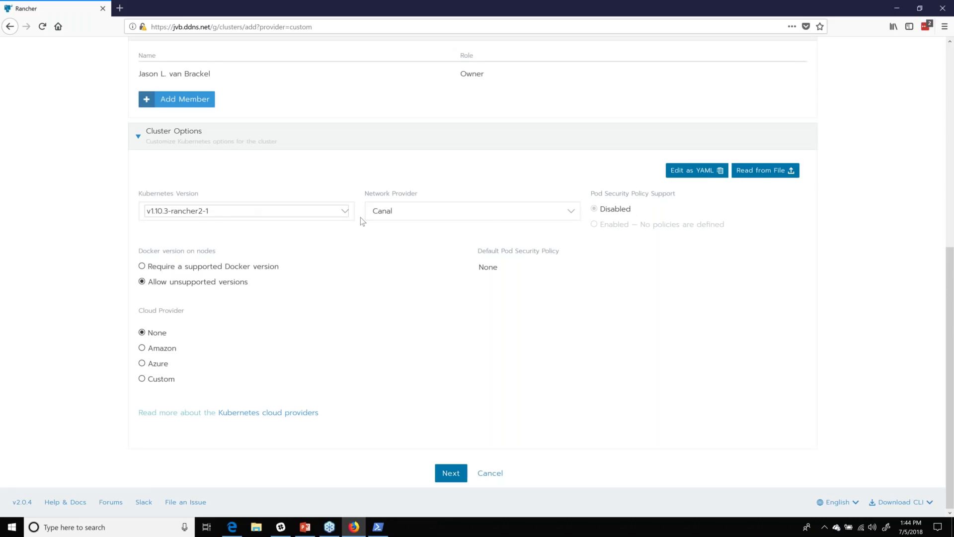
{"action": "left_click", "coordinate": [484, 212]}
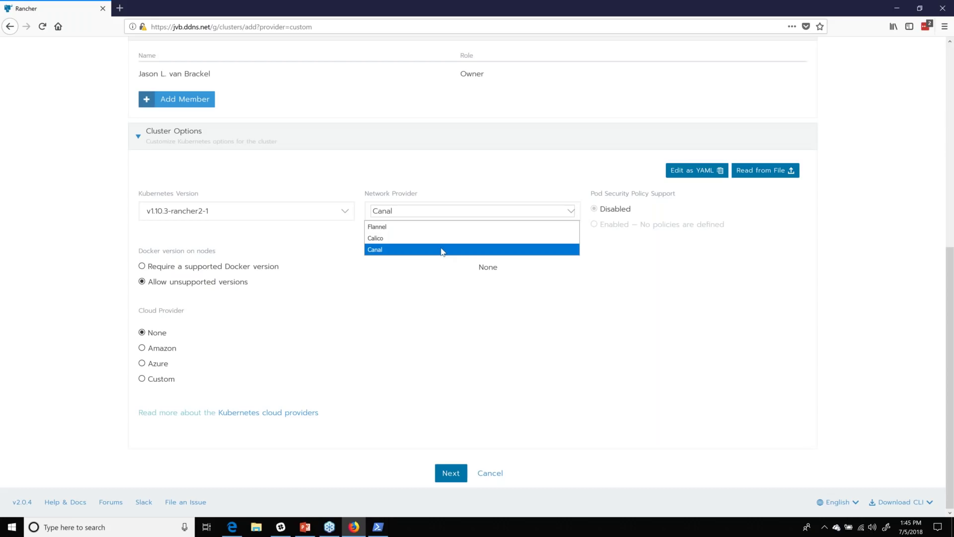
{"action": "left_click", "coordinate": [408, 264]}
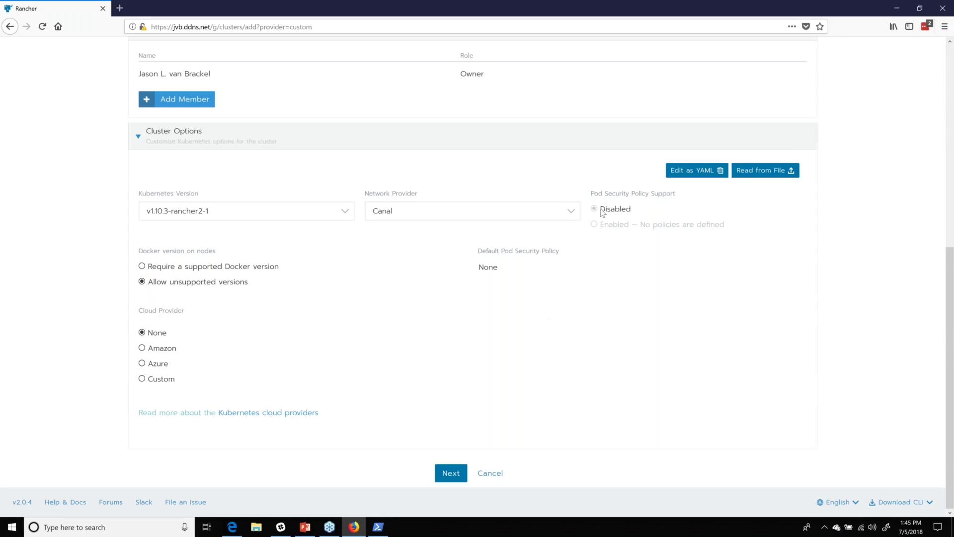
Look over pod security policy support, try the Custom cloud provider, and cancel adding the custom cluster.
{"action": "left_click_drag", "start_coordinate": [725, 224], "coordinate": [645, 195]}
{"action": "left_click", "coordinate": [645, 196]}
{"action": "left_click", "coordinate": [170, 376]}
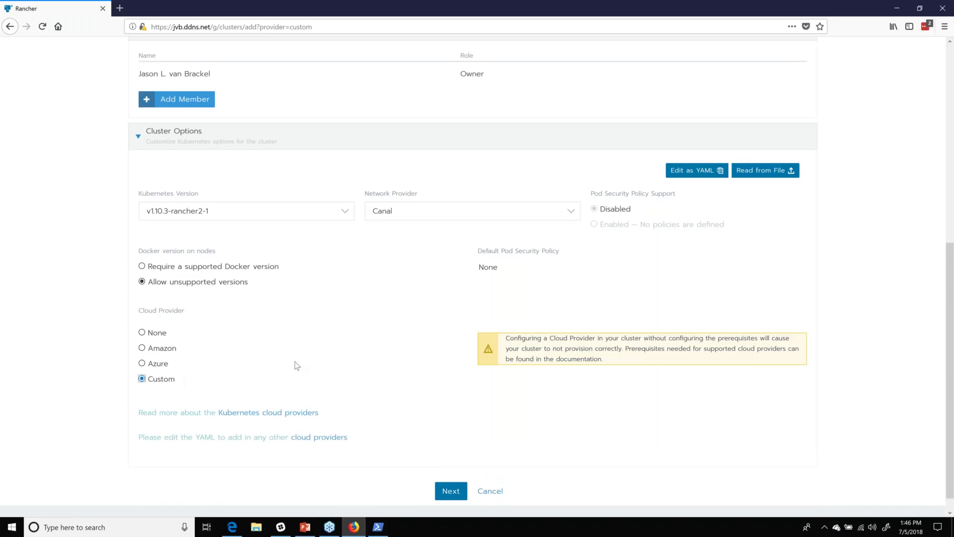
{"action": "scroll", "coordinate": [328, 355], "scroll_direction": "down", "scroll_amount": 1}
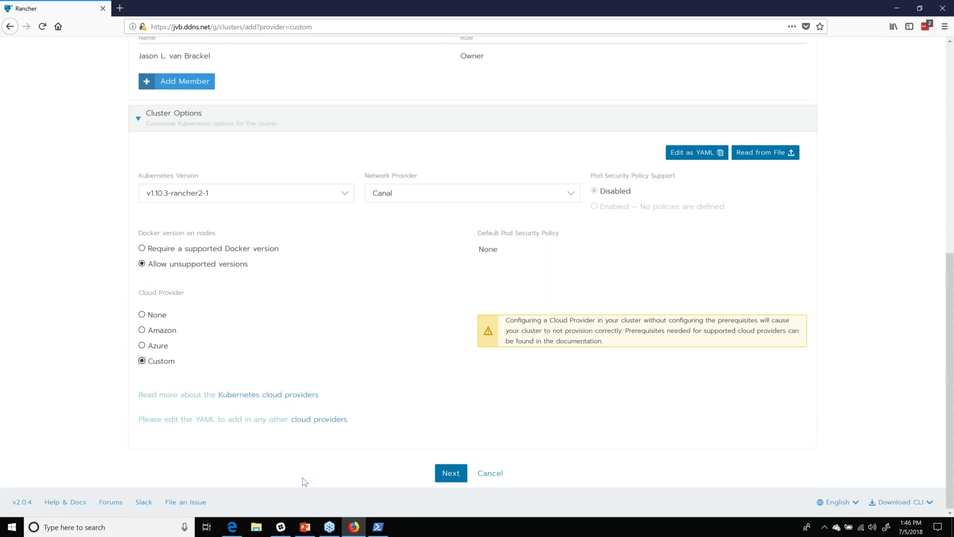
{"action": "left_click", "coordinate": [497, 477]}
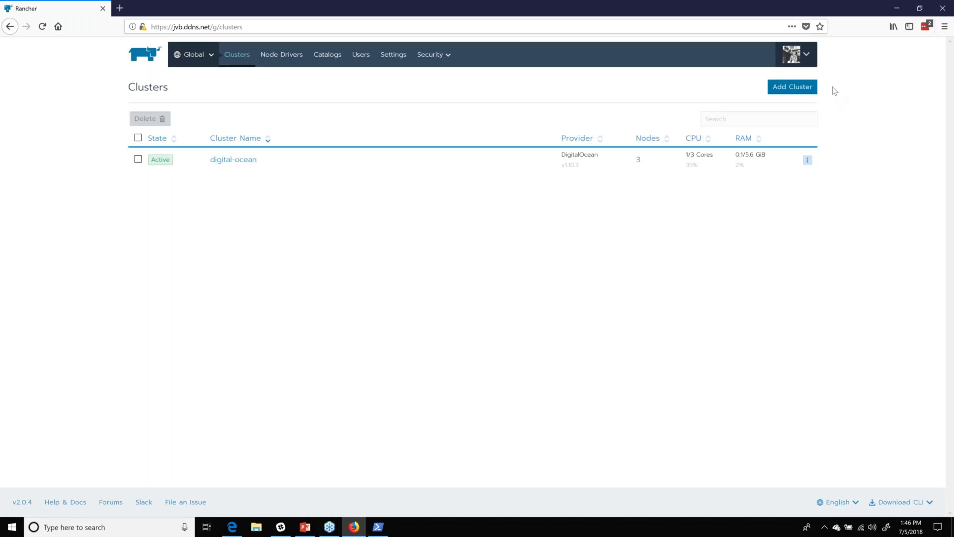
Create a cluster entry named aks-import with the Import option, viewing its member roles before creating it.
{"action": "left_click", "coordinate": [808, 89]}
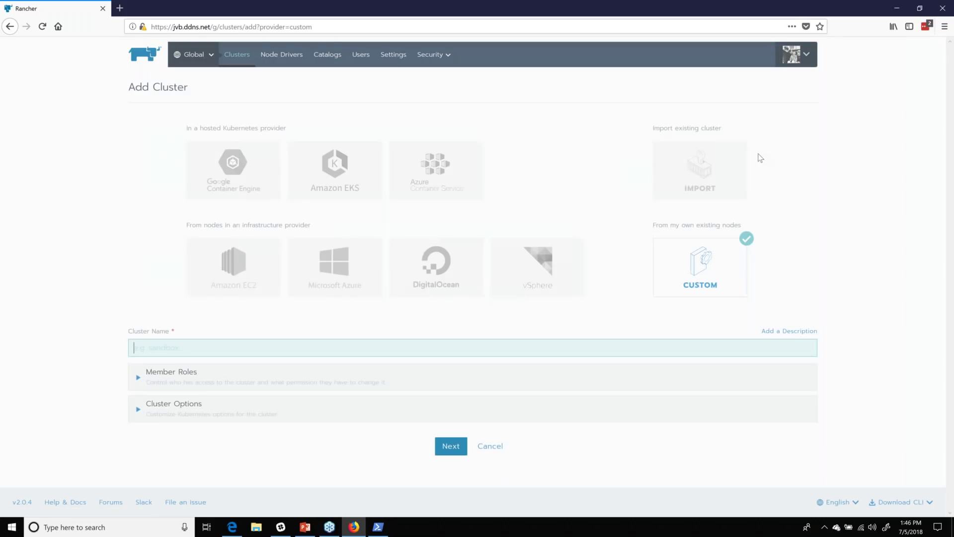
{"action": "left_click", "coordinate": [741, 162]}
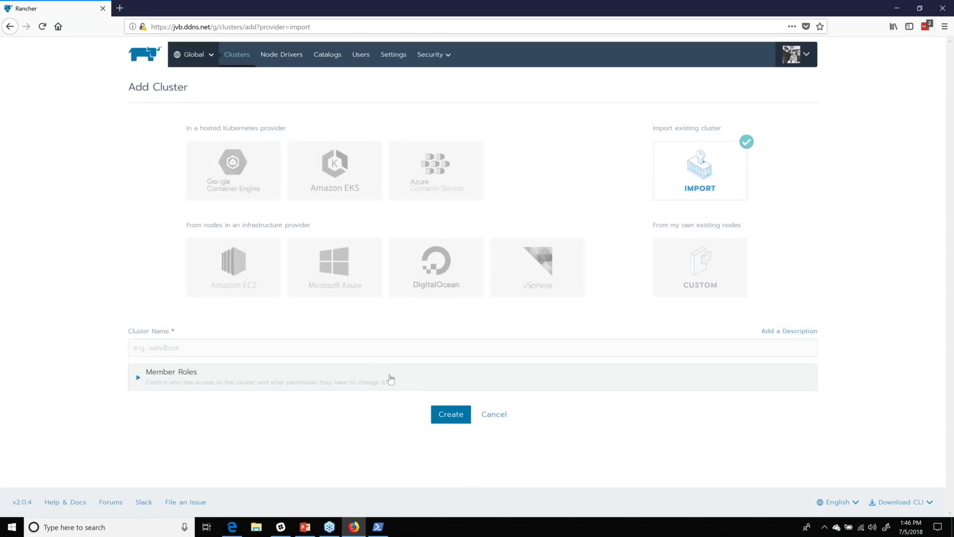
{"action": "left_click", "coordinate": [375, 345]}
{"action": "type", "text": "aks-impo"}
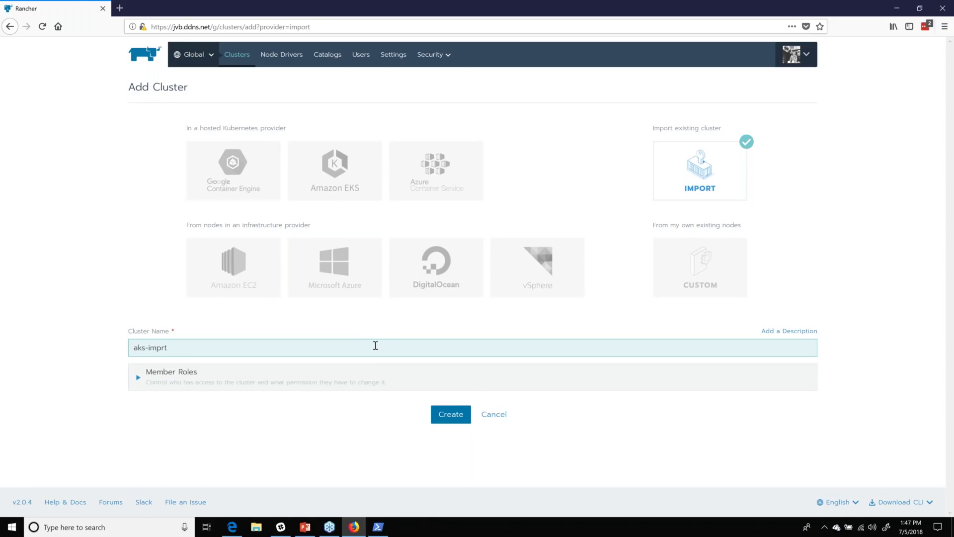
{"action": "type", "text": "rt"}
{"action": "left_click", "coordinate": [353, 385]}
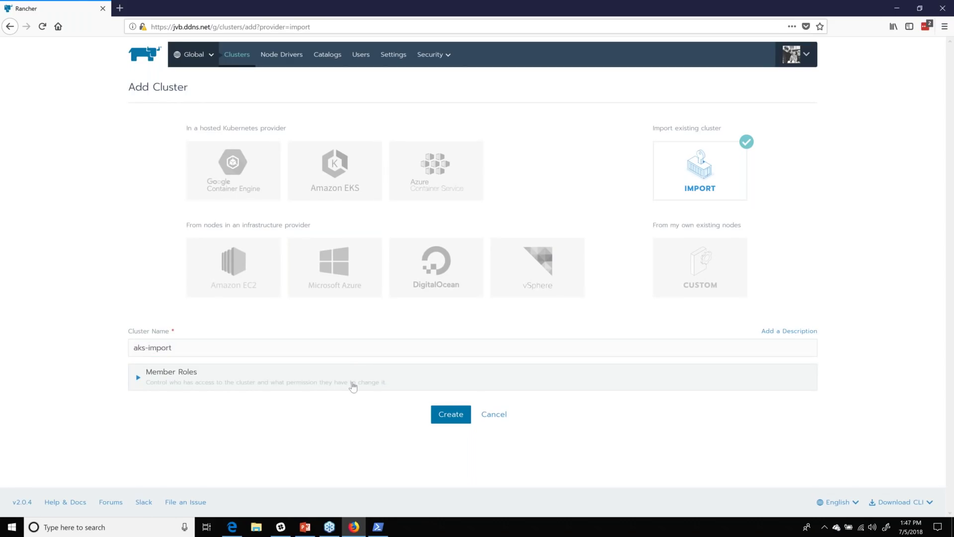
{"action": "scroll", "coordinate": [477, 276], "scroll_direction": "down", "scroll_amount": 1}
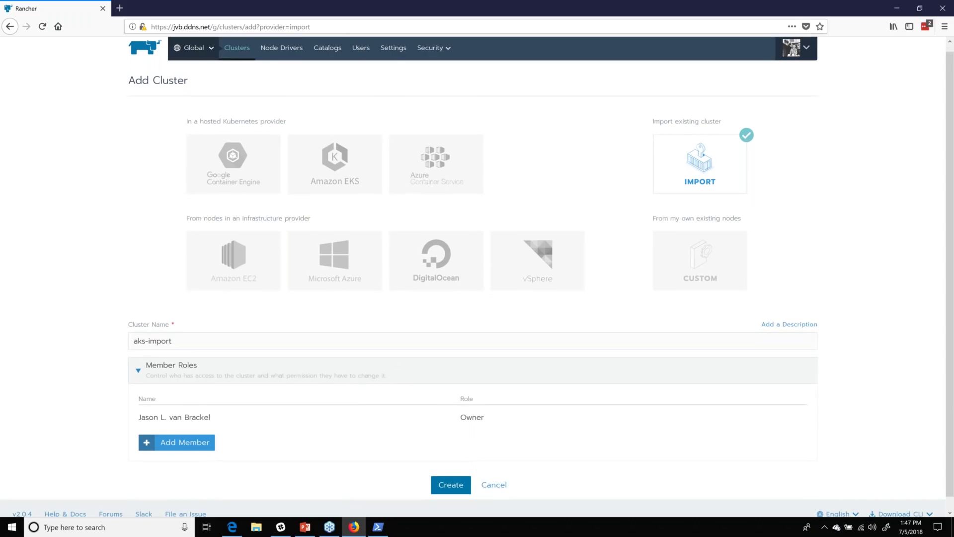
{"action": "scroll", "coordinate": [437, 478], "scroll_direction": "down", "scroll_amount": 1}
{"action": "left_click", "coordinate": [439, 474]}
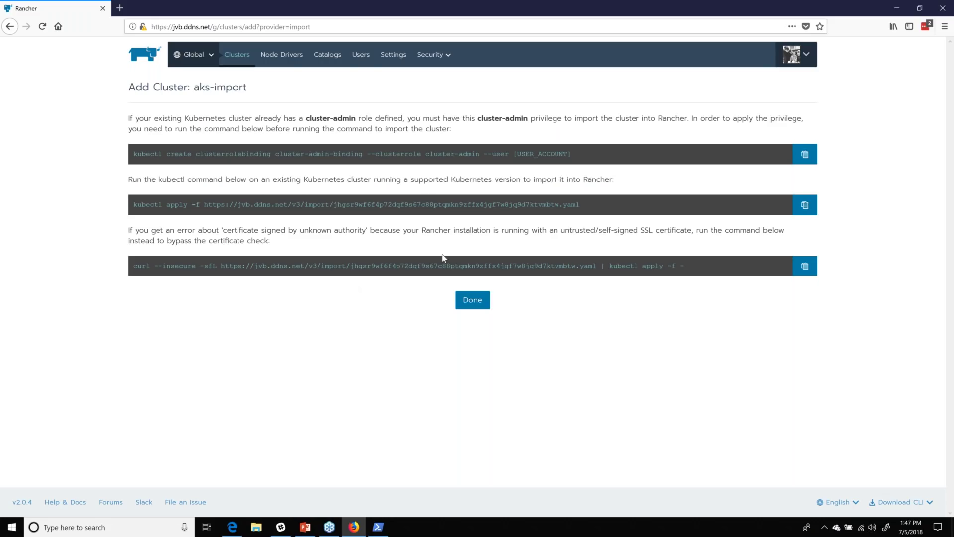
Copy the insecure curl import command that bypasses the certificate check for aks-import, and stay in Firefox.
{"action": "left_click", "coordinate": [805, 266]}
{"action": "left_click", "coordinate": [806, 267]}
{"action": "left_click", "coordinate": [354, 526]}
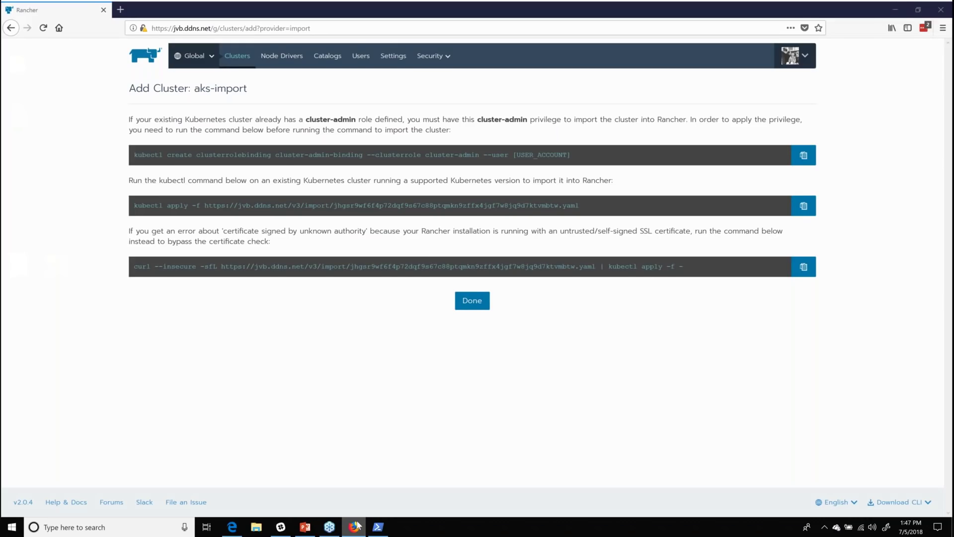
Load portal.azure.com in a new browser tab.
{"action": "left_click", "coordinate": [119, 9]}
{"action": "type", "text": "a"}
{"action": "key", "text": "BackSpace"}
{"action": "key", "text": "BackSpace"}
{"action": "type", "text": "portal.azure.com/"}
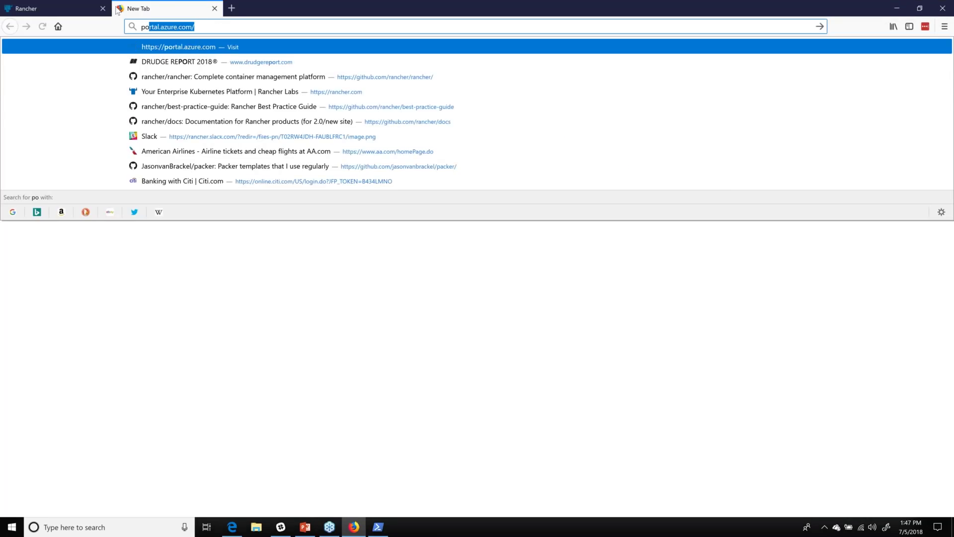
{"action": "key", "text": "Return"}
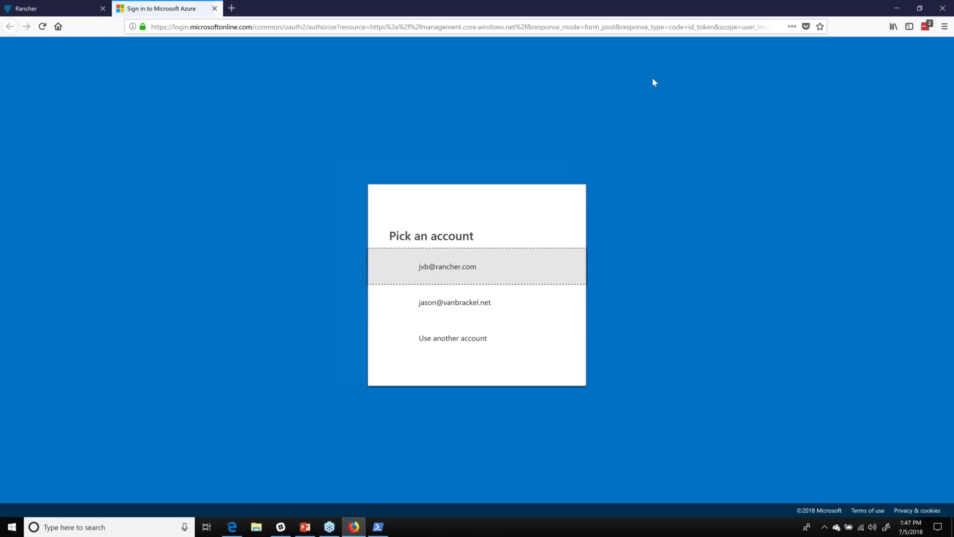
Sign in to Microsoft Azure with the second listed account, entering the account password and saving the login in the browser.
{"action": "left_click", "coordinate": [487, 310]}
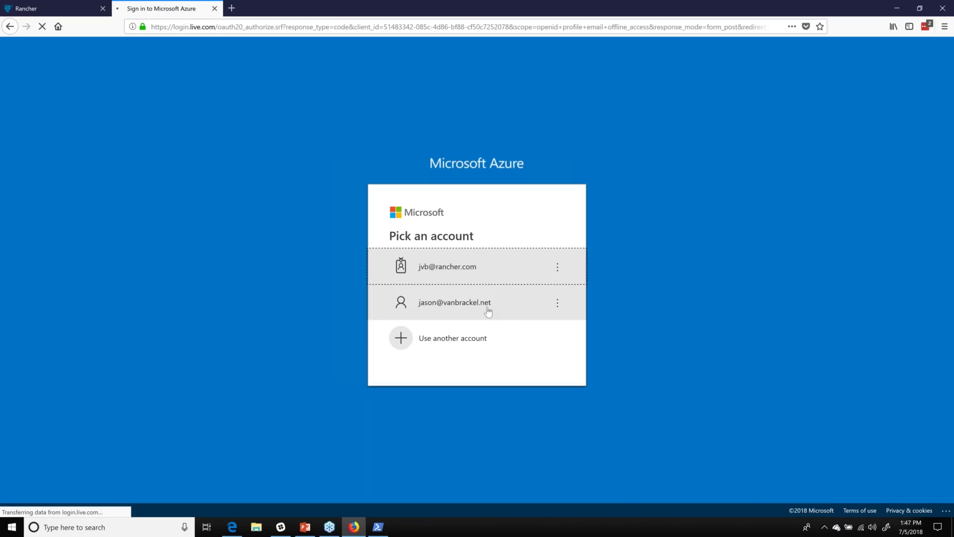
{"action": "left_click", "coordinate": [456, 297]}
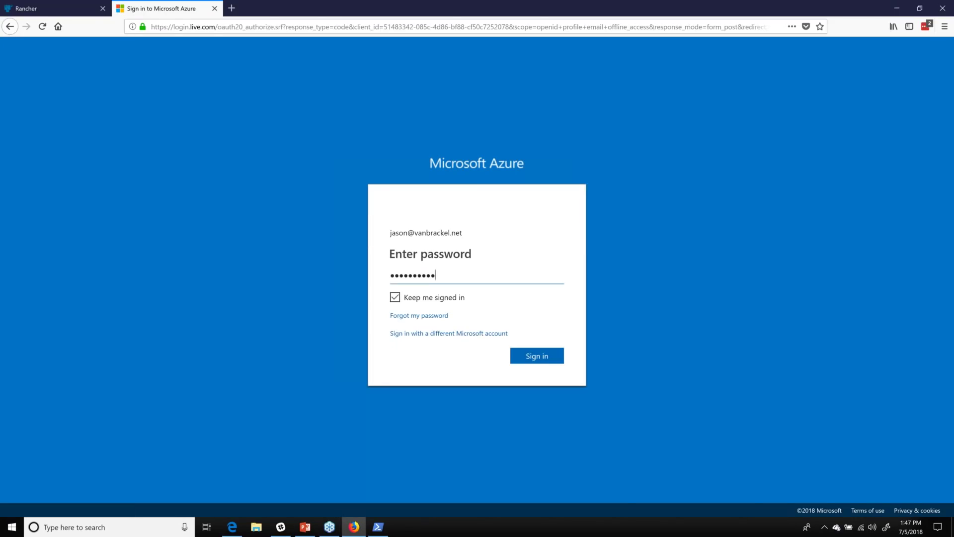
{"action": "double_click", "coordinate": [456, 267]}
{"action": "type", "text": "•••••••••••"}
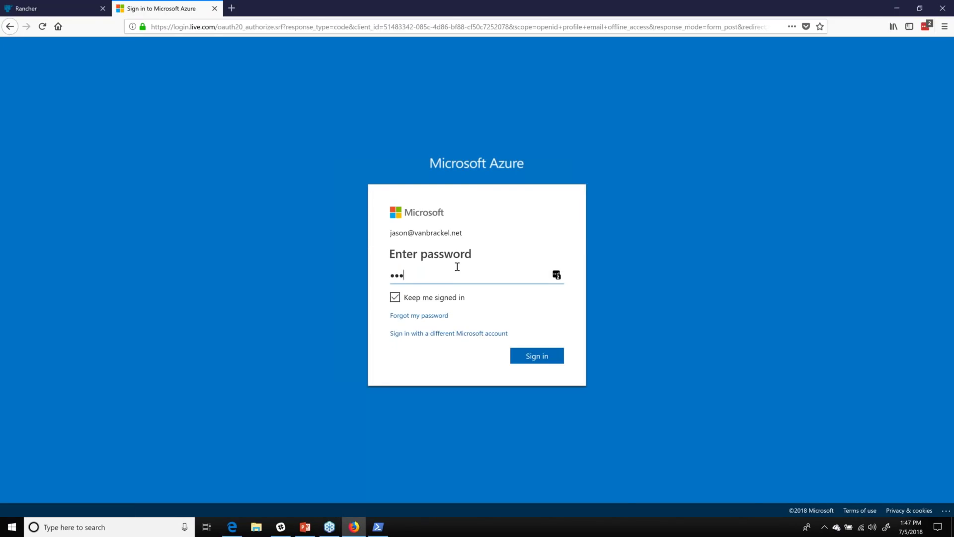
{"action": "left_click", "coordinate": [544, 361]}
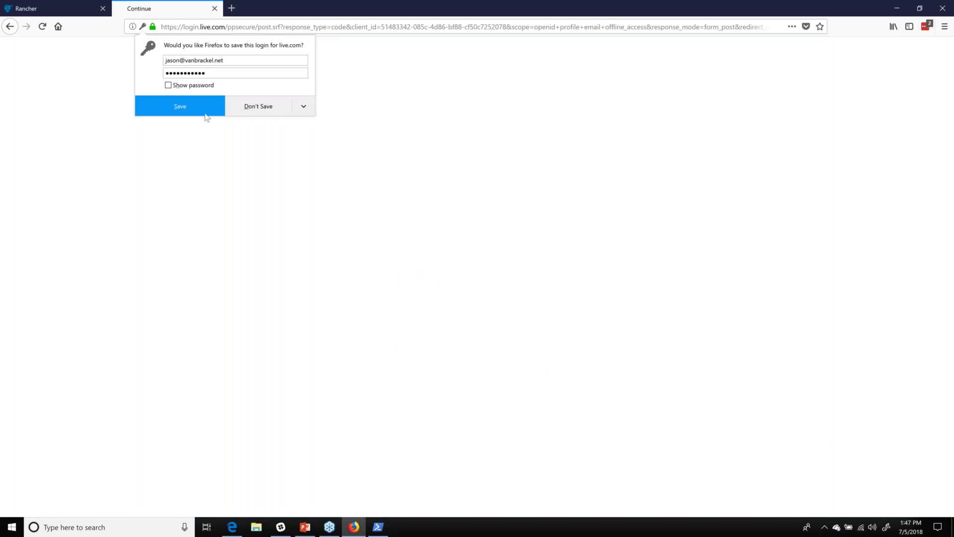
{"action": "left_click", "coordinate": [205, 114]}
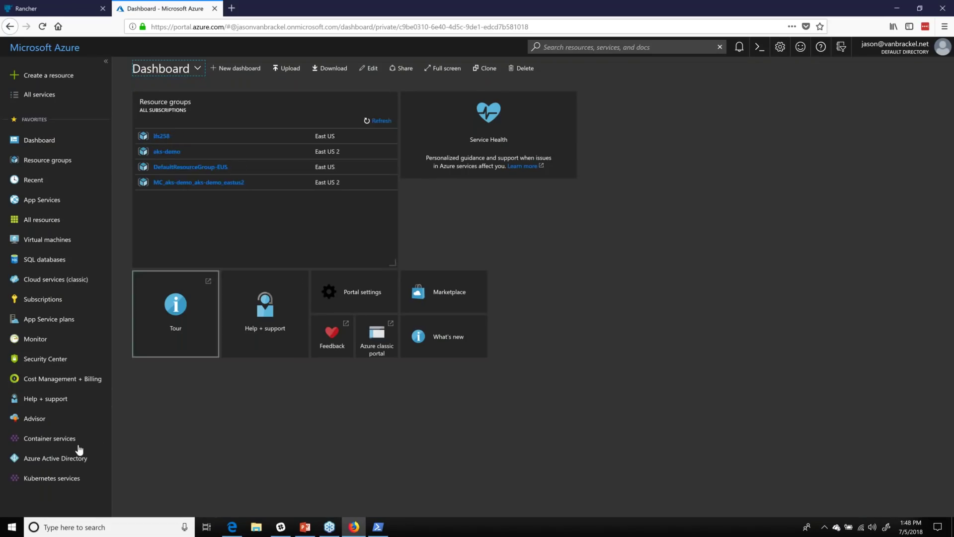
Display the Kubernetes services list in the Azure portal and dismiss the two remaining-credit notifications.
{"action": "left_click", "coordinate": [68, 475]}
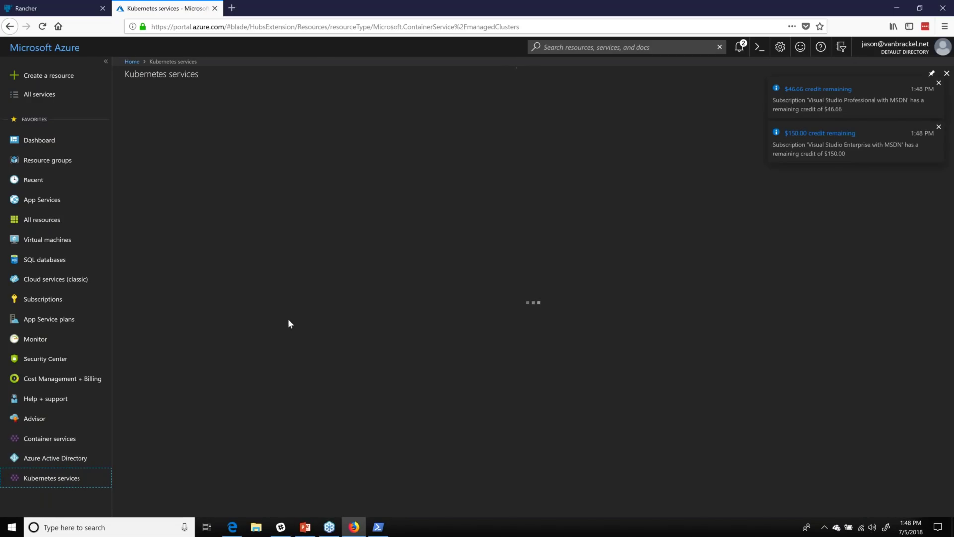
{"action": "left_click", "coordinate": [938, 83]}
{"action": "left_click", "coordinate": [938, 83]}
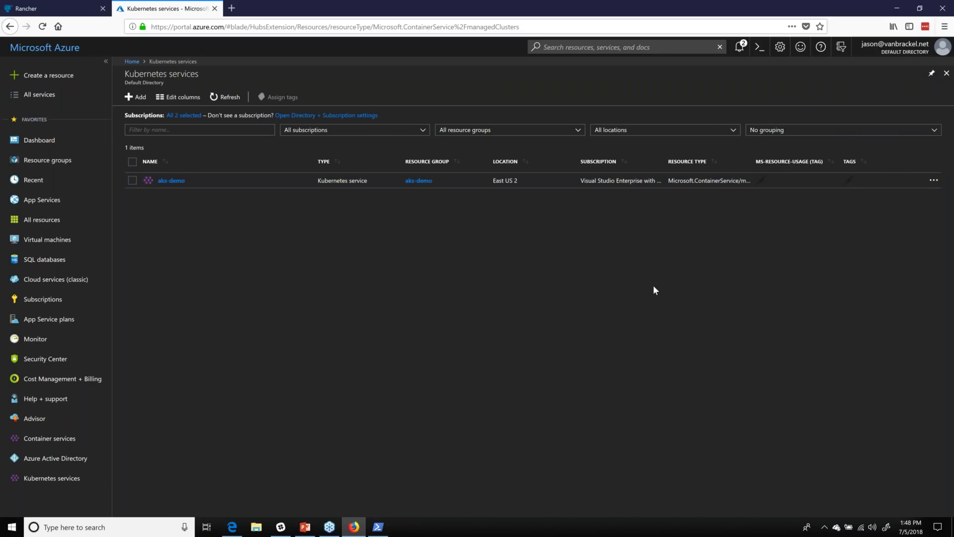
Open the aks-demo Kubernetes service through its resource group and show the connection steps for its Kubernetes dashboard.
{"action": "left_click", "coordinate": [431, 183]}
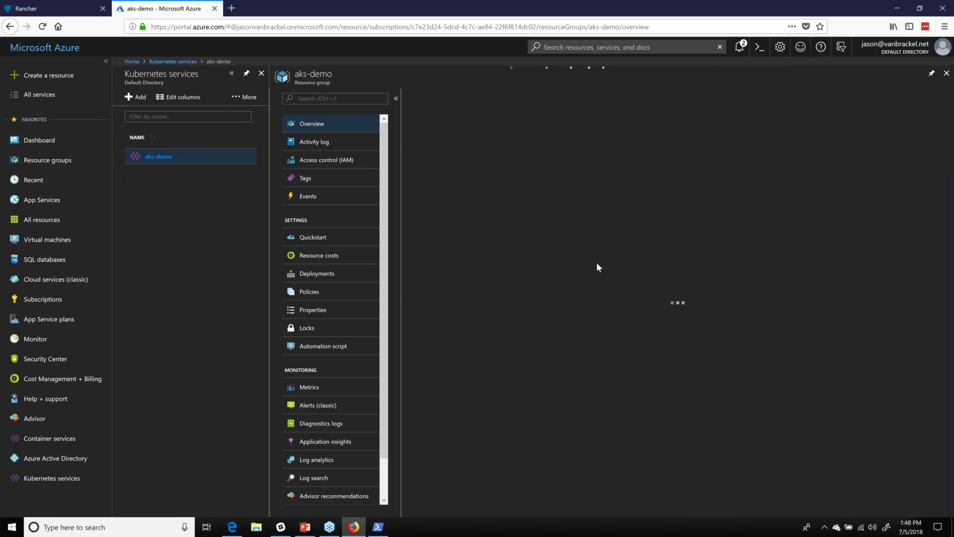
{"action": "left_click", "coordinate": [460, 226]}
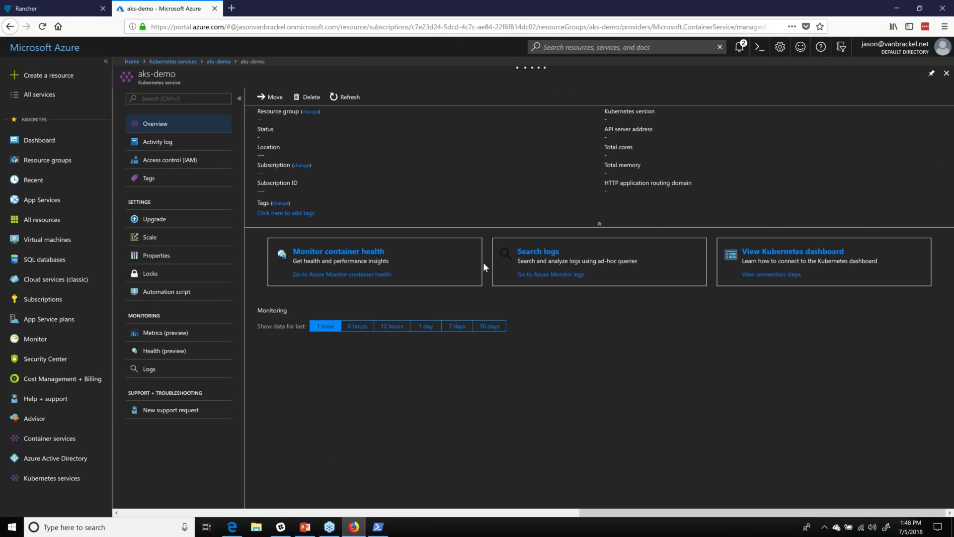
{"action": "left_click", "coordinate": [764, 275]}
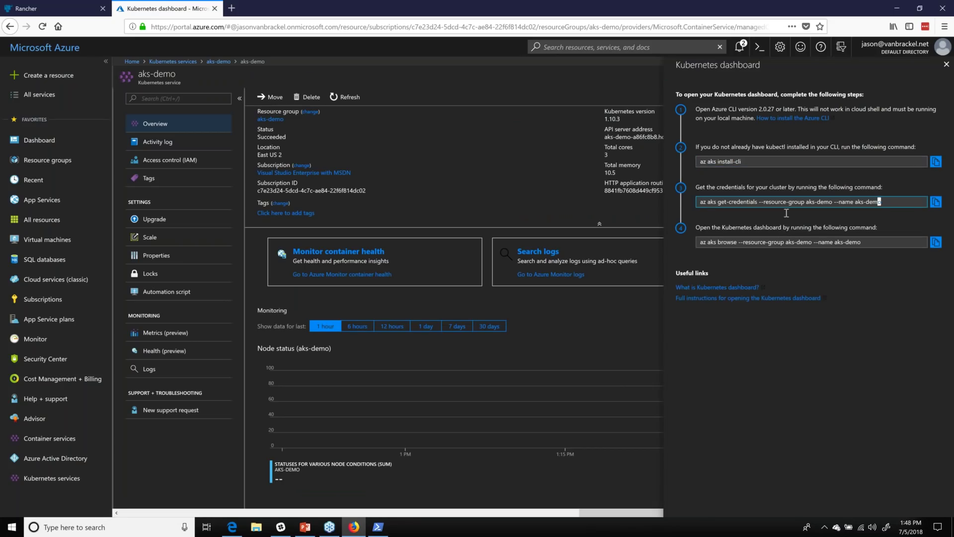
Copy the az aks get-credentials command for aks-demo and run it in the OpenSSH terminal.
{"action": "left_click_drag", "start_coordinate": [883, 202], "coordinate": [689, 208]}
{"action": "right_click", "coordinate": [757, 206]}
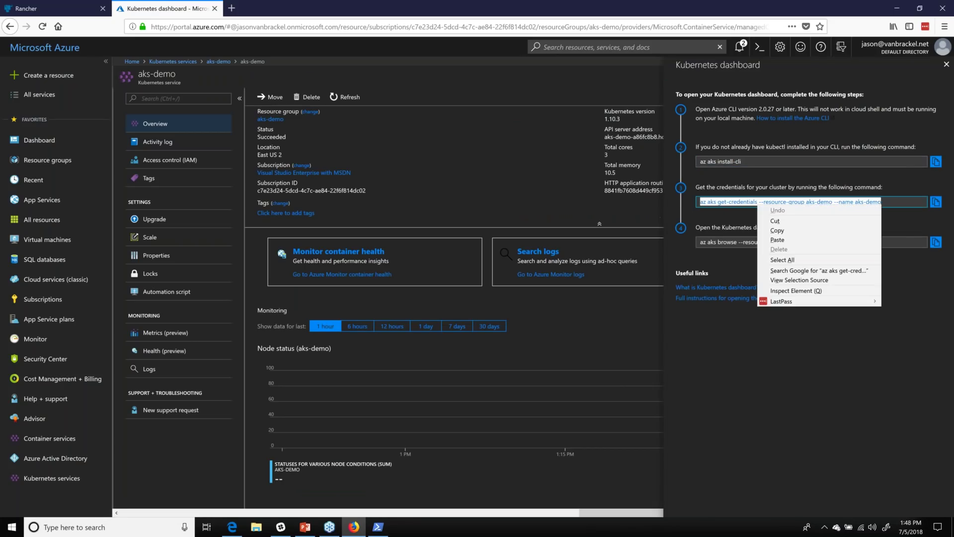
{"action": "left_click", "coordinate": [776, 231]}
{"action": "key", "text": "alt+Tab"}
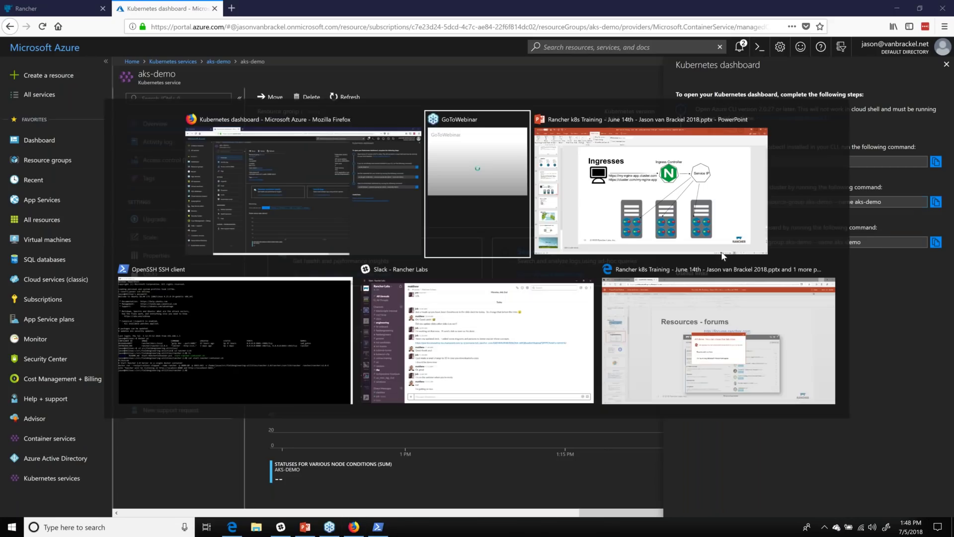
{"action": "key", "text": "alt+Tab"}
{"action": "key", "text": "alt+Tab"}
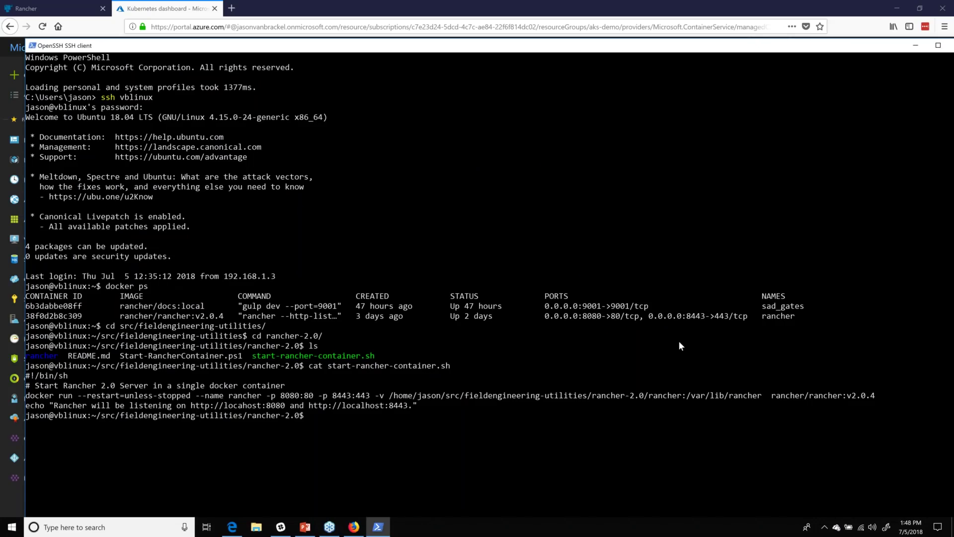
{"action": "key", "text": "ctrl+v"}
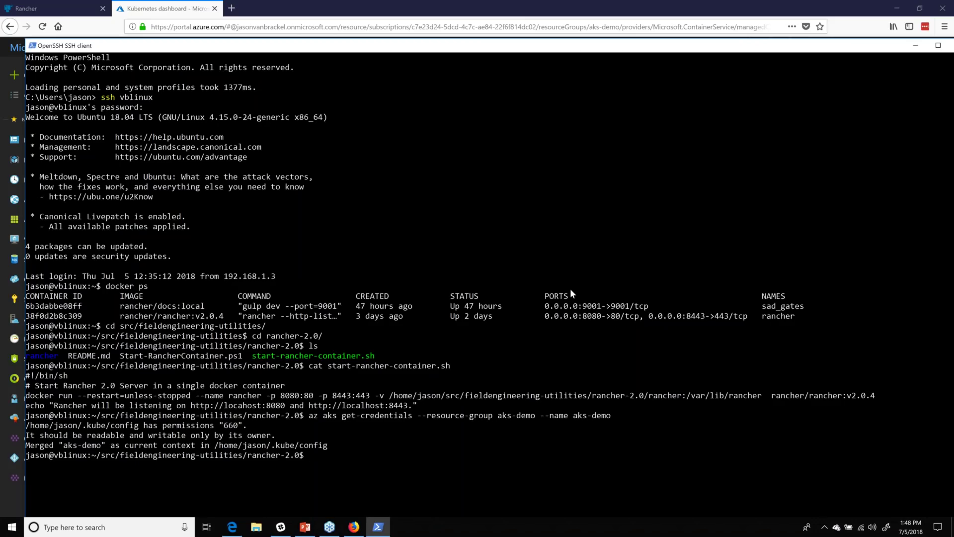
Copy the az aks browse command for aks-demo from the Azure portal and run it in the OpenSSH terminal.
{"action": "key", "text": "alt+Tab"}
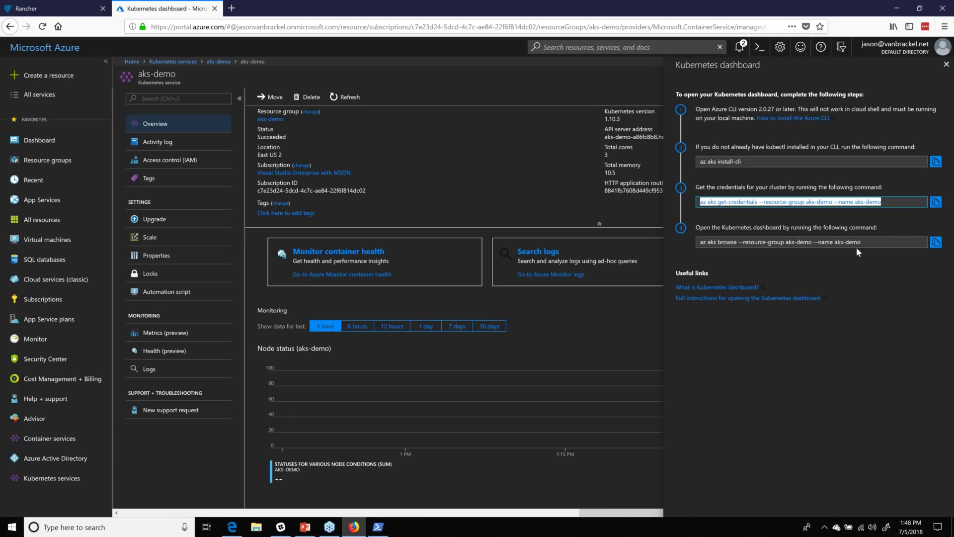
{"action": "left_click", "coordinate": [934, 242]}
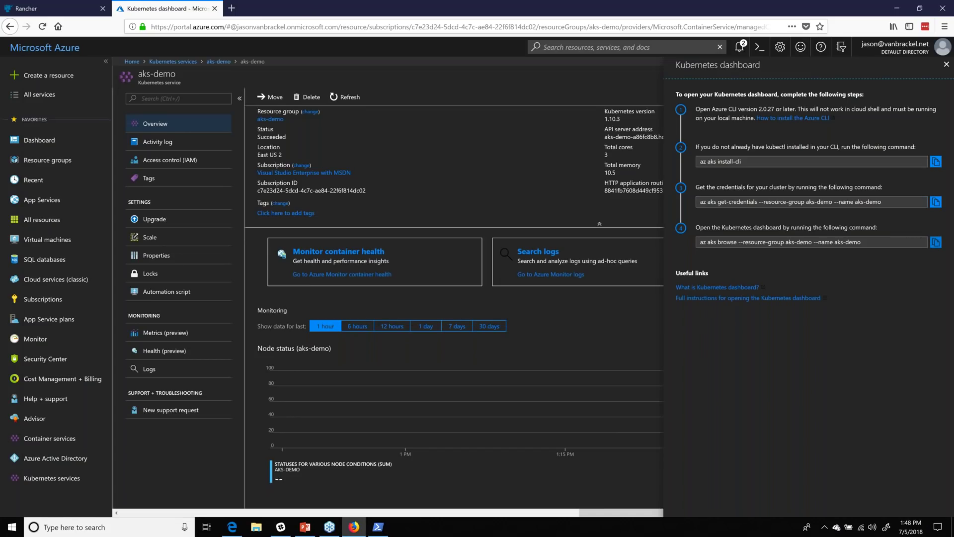
{"action": "key", "text": "alt+Tab"}
{"action": "key", "text": "ctrl+v"}
{"action": "key", "text": "Return"}
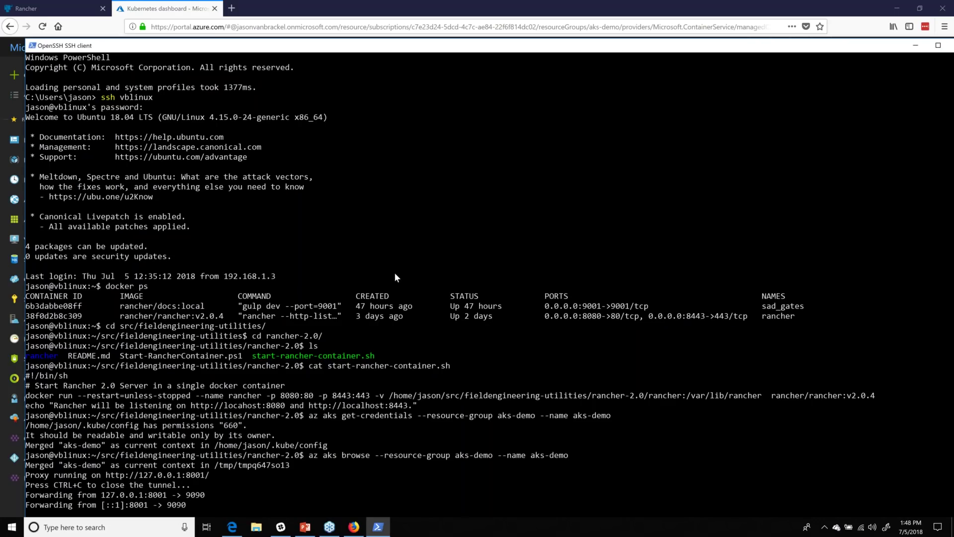
{"action": "scroll", "coordinate": [425, 290], "scroll_direction": "down", "scroll_amount": 1}
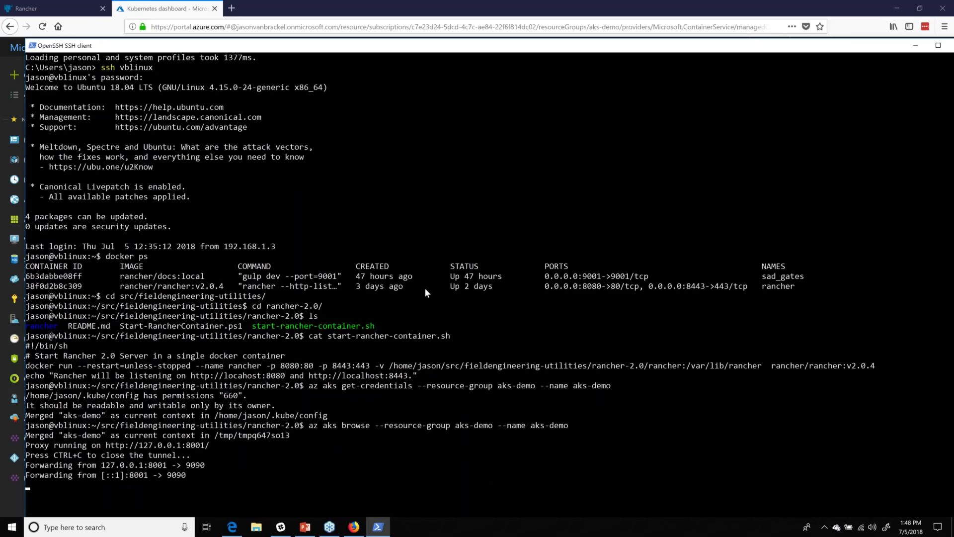
{"action": "scroll", "coordinate": [425, 291], "scroll_direction": "down", "scroll_amount": 2}
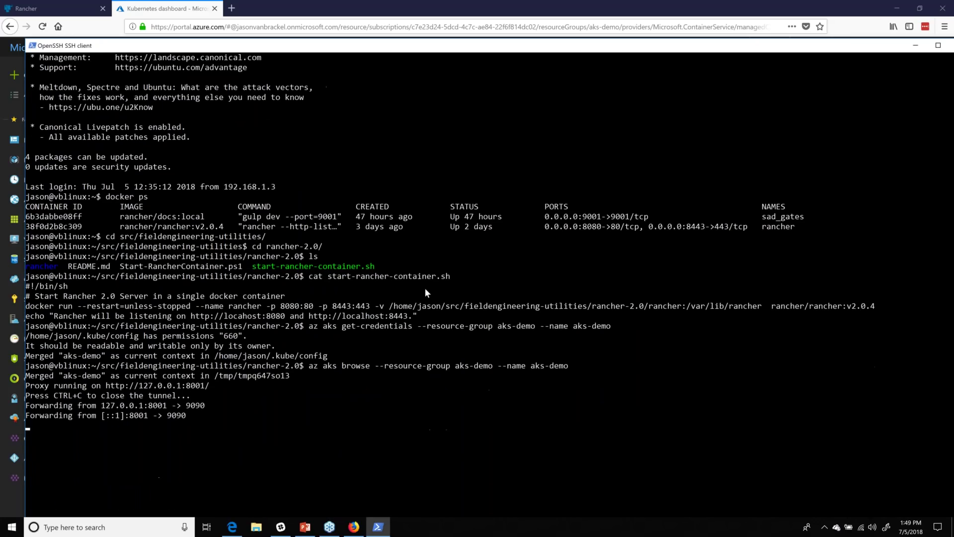
Launch another Windows PowerShell window and connect to vblinux over SSH, entering the account password.
{"action": "key", "text": "super"}
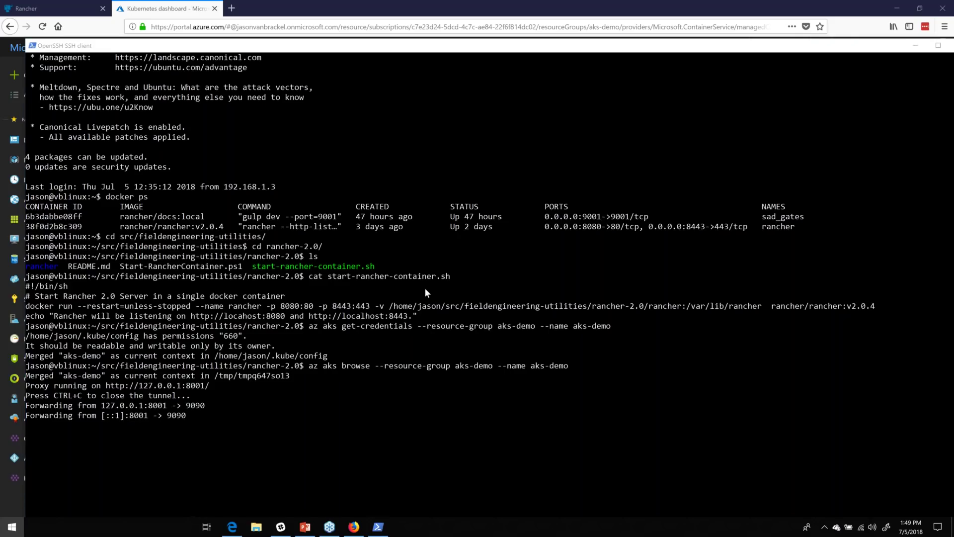
{"action": "type", "text": "power"}
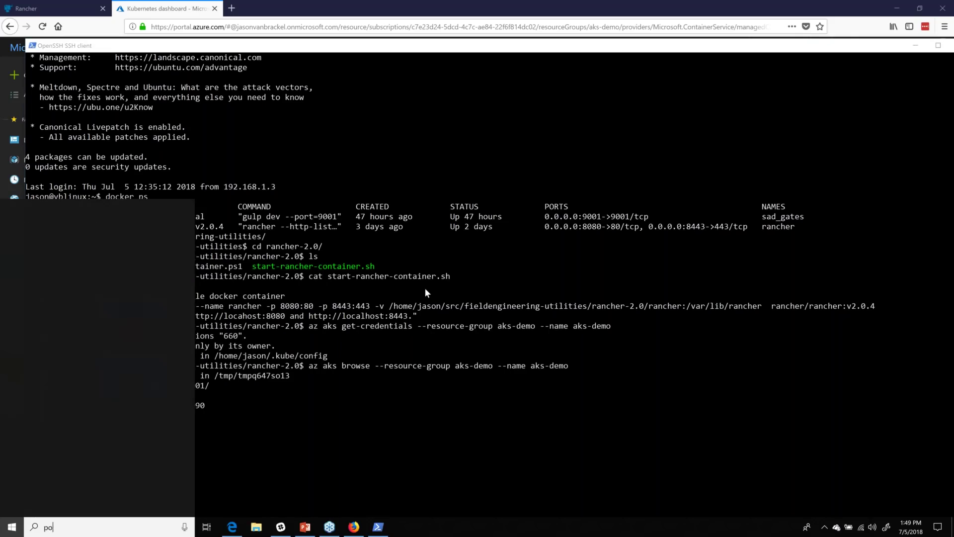
{"action": "key", "text": "Return"}
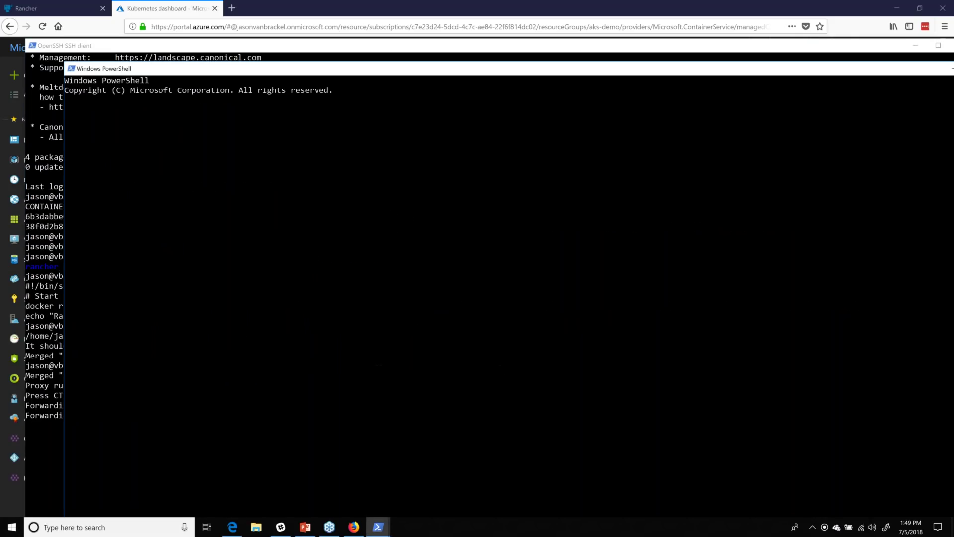
{"action": "type", "text": "ssh vbl"}
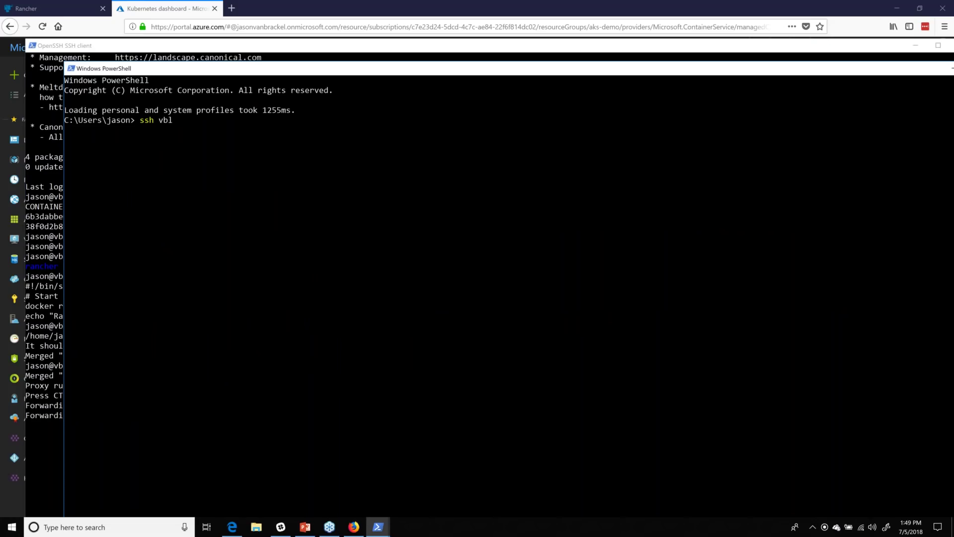
{"action": "type", "text": "inux"}
{"action": "key", "text": "Return"}
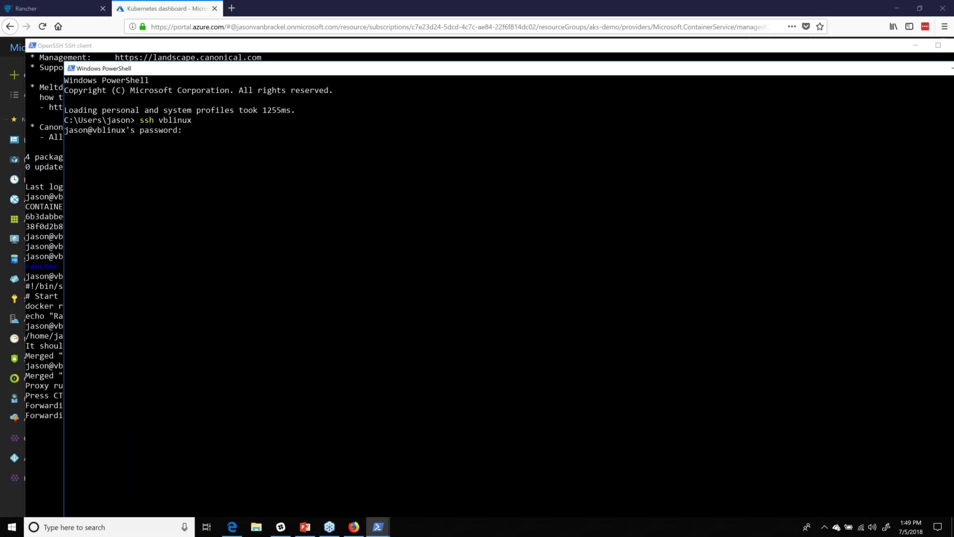
{"action": "key", "text": "Return"}
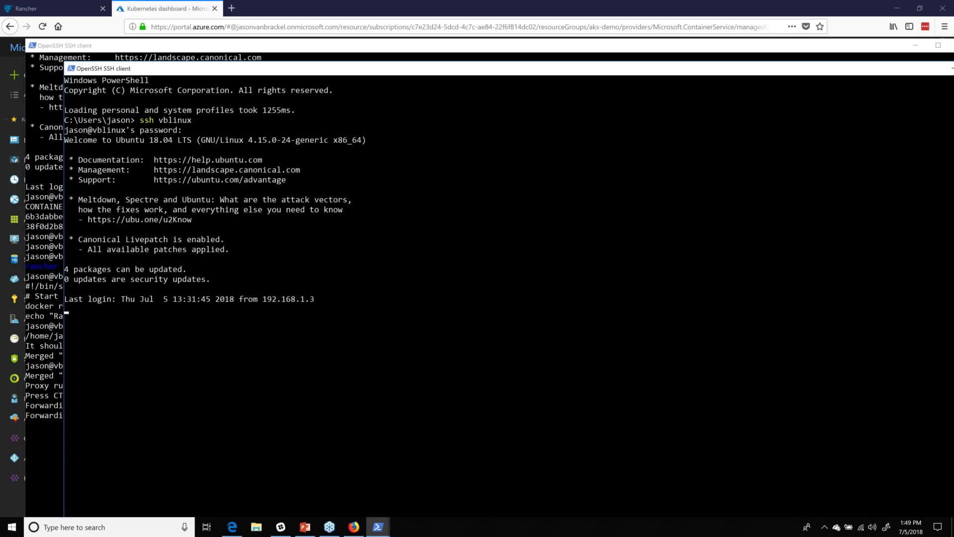
{"action": "left_click", "coordinate": [55, 455]}
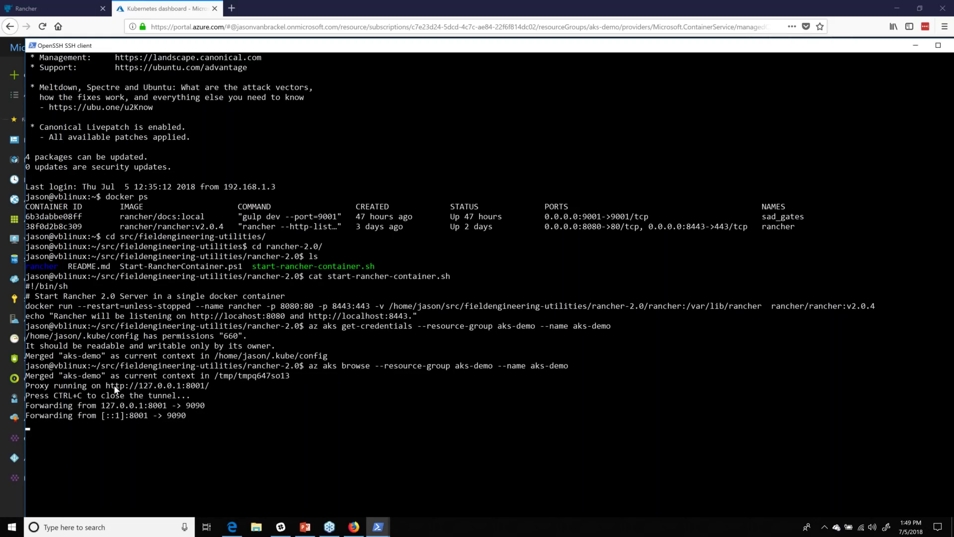
{"action": "left_click_drag", "start_coordinate": [103, 386], "coordinate": [209, 387]}
{"action": "right_click", "coordinate": [208, 387]}
{"action": "key", "text": "alt+Tab"}
{"action": "type", "text": "cul"}
{"action": "key", "text": "BackSpace"}
{"action": "key", "text": "BackSpace"}
{"action": "type", "text": "ul"}
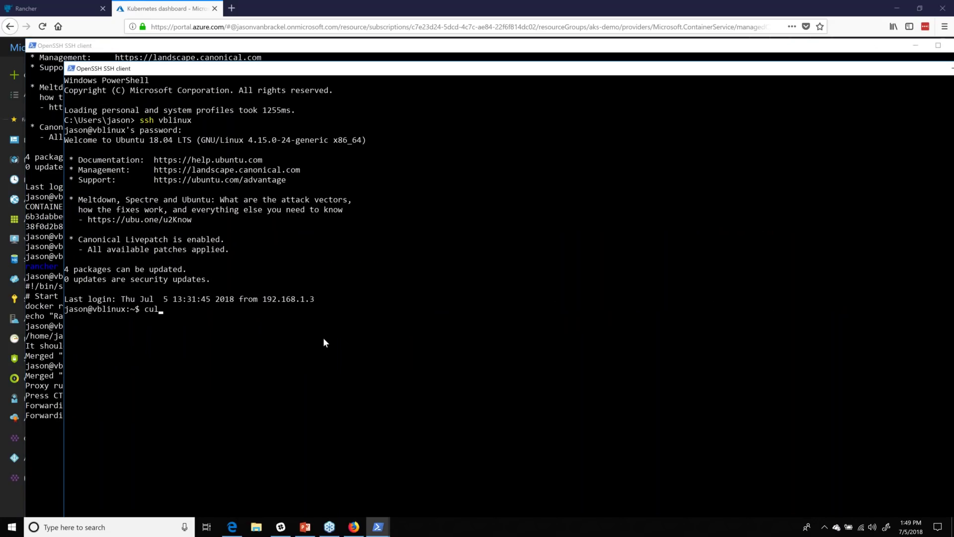
{"action": "key", "text": "BackSpace"}
{"action": "type", "text": "rl"}
{"action": "right_click", "coordinate": [558, 274]}
{"action": "key", "text": "Return"}
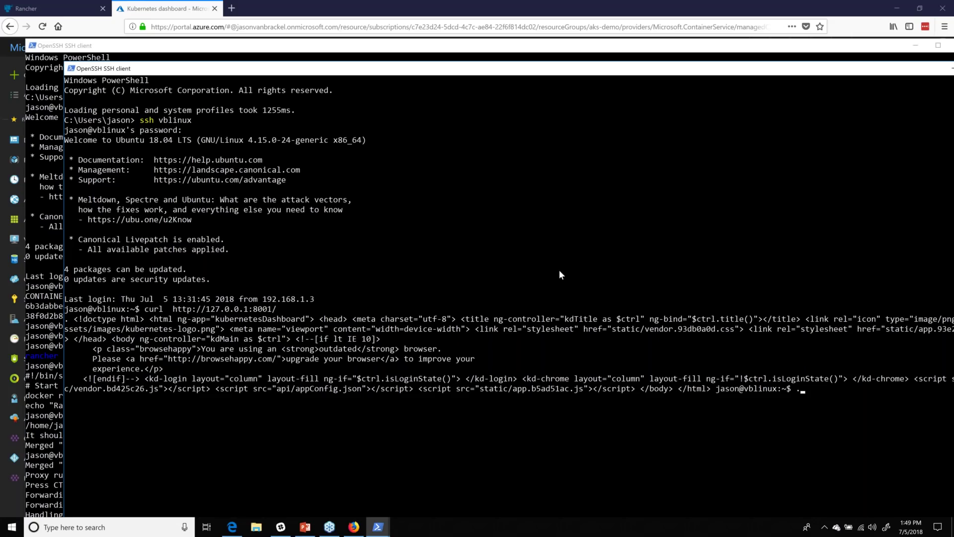
Discard the stray character at the prompt and clear the second SSH session's screen.
{"action": "key", "text": "BackSpace"}
{"action": "type", "text": "clear"}
{"action": "key", "text": "Return"}
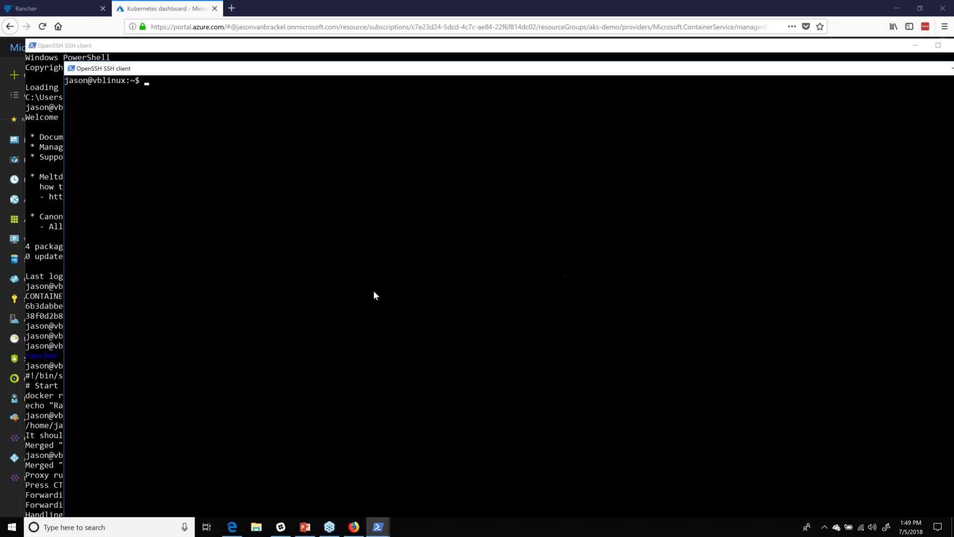
Return to the first SSH terminal and stop the running az aks browse tunnel.
{"action": "key", "text": "ctrl+d"}
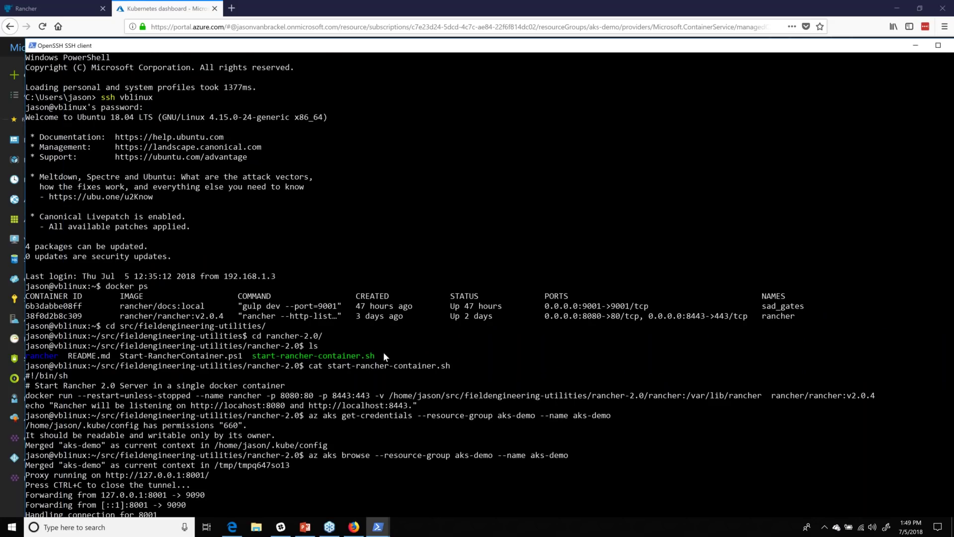
{"action": "scroll", "coordinate": [390, 408], "scroll_direction": "down", "scroll_amount": 2}
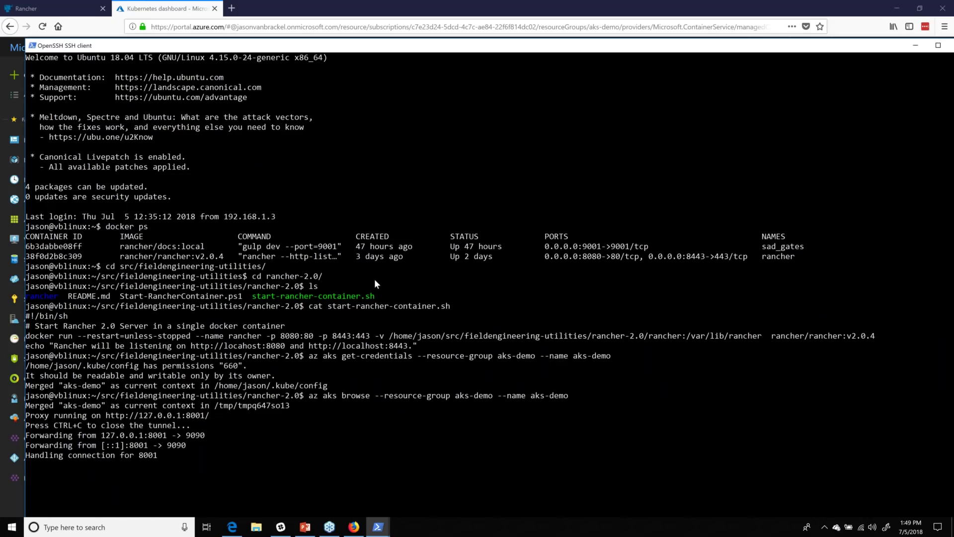
{"action": "scroll", "coordinate": [375, 281], "scroll_direction": "up", "scroll_amount": 2}
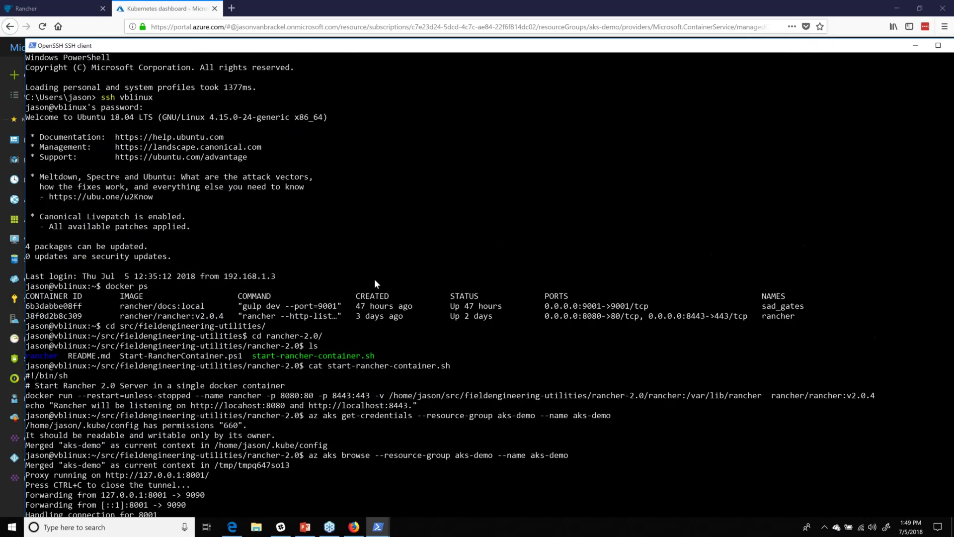
{"action": "key", "text": "ctrl+c"}
{"action": "scroll", "coordinate": [377, 294], "scroll_direction": "down", "scroll_amount": 4}
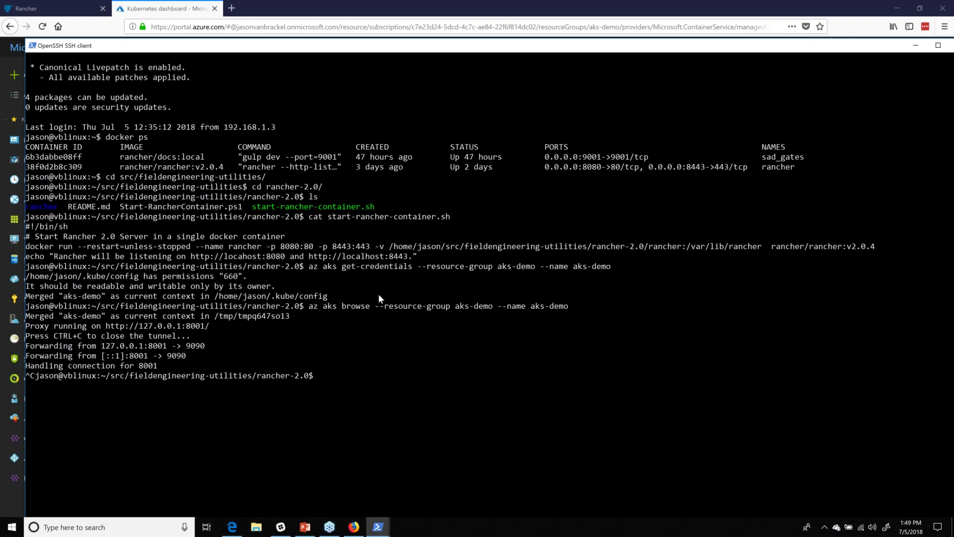
Move the terminal window fully into view, discard the mistyped kkube entry and list the cluster nodes with kubectl get nodes.
{"action": "scroll", "coordinate": [378, 295], "scroll_direction": "up", "scroll_amount": 4}
{"action": "type", "text": "kkube"}
{"action": "scroll", "coordinate": [378, 295], "scroll_direction": "down", "scroll_amount": 3}
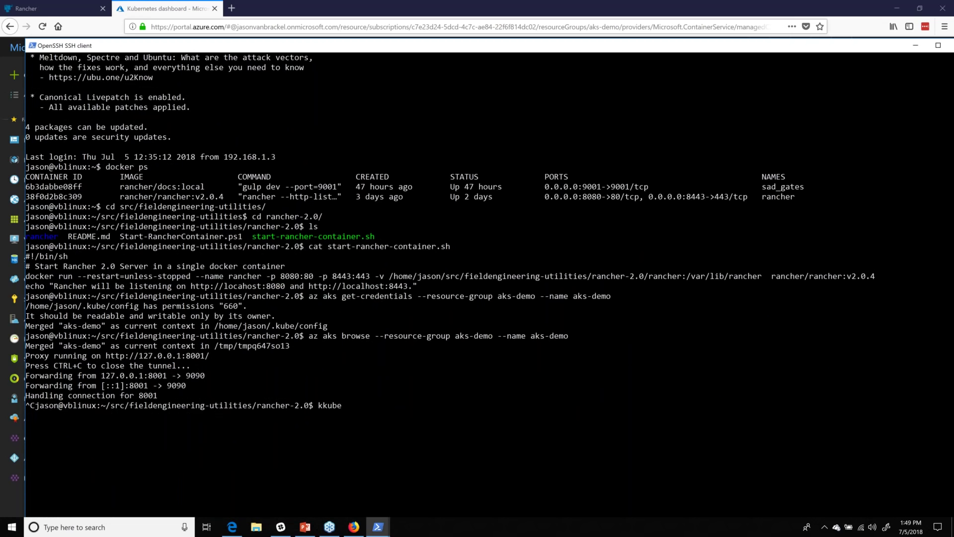
{"action": "left_click_drag", "start_coordinate": [476, 49], "coordinate": [559, 18]}
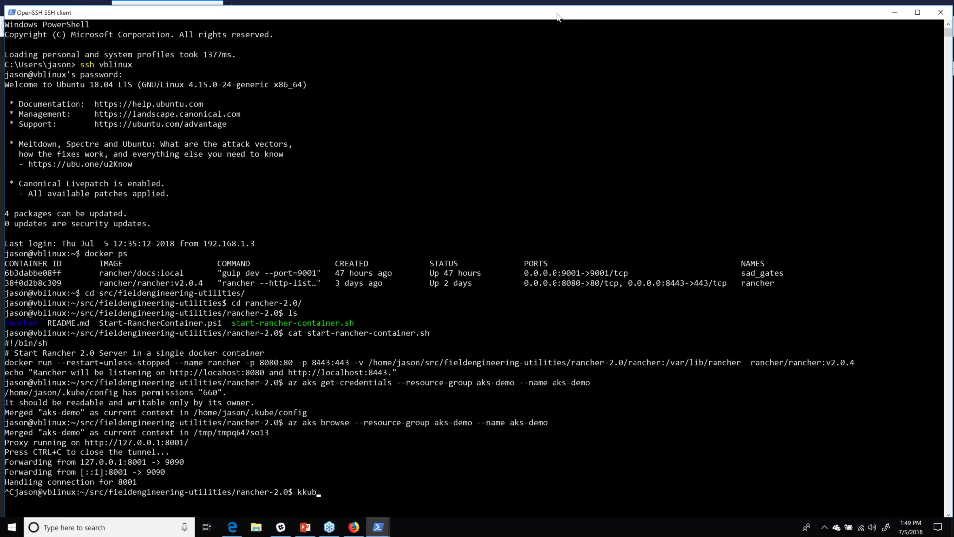
{"action": "key", "text": "BackSpace"}
{"action": "key", "text": "BackSpace"}
{"action": "key", "text": "BackSpace"}
{"action": "key", "text": "ctrl+c"}
{"action": "type", "text": "kube"}
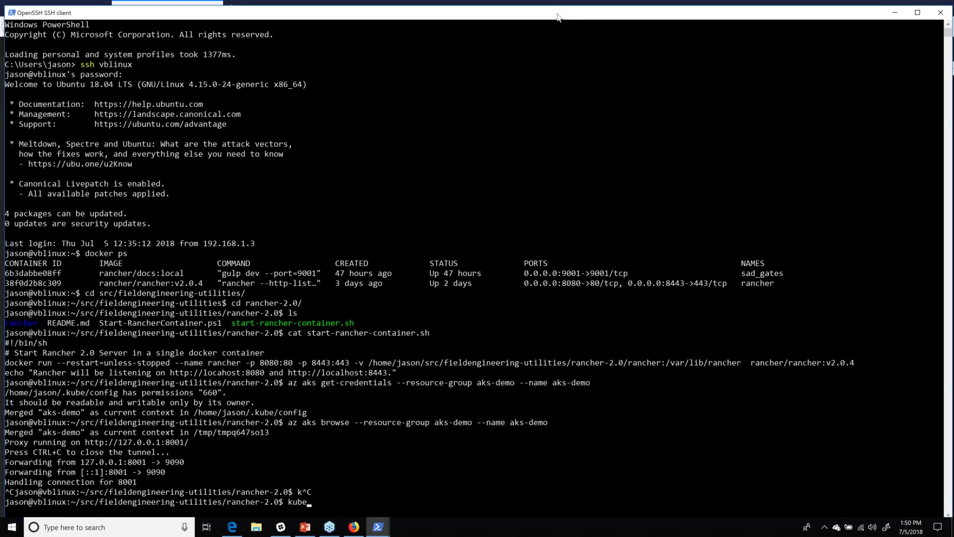
{"action": "type", "text": "ctl get nodes"}
{"action": "key", "text": "Return"}
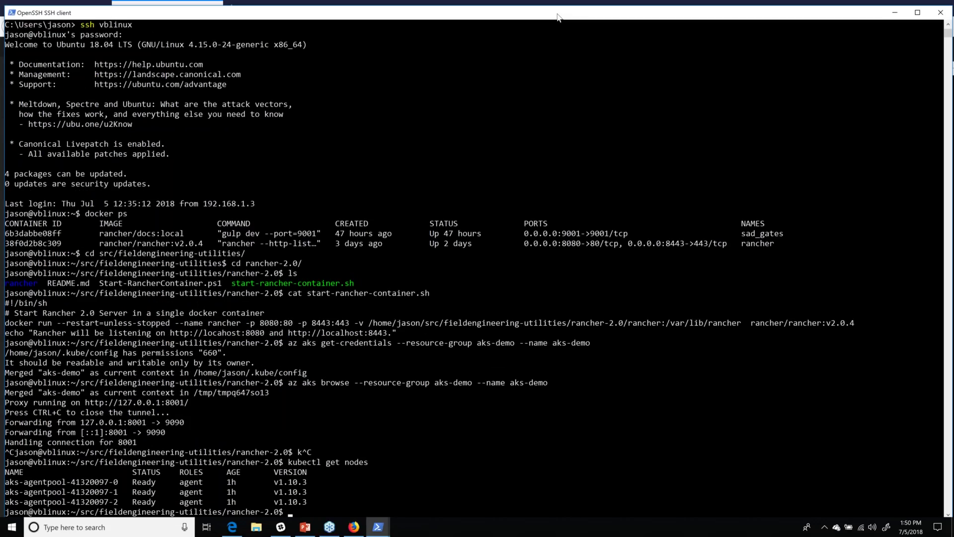
Clear the terminal and switch back to the aks-import cluster commands in Rancher in Firefox.
{"action": "type", "text": "clear"}
{"action": "key", "text": "Return"}
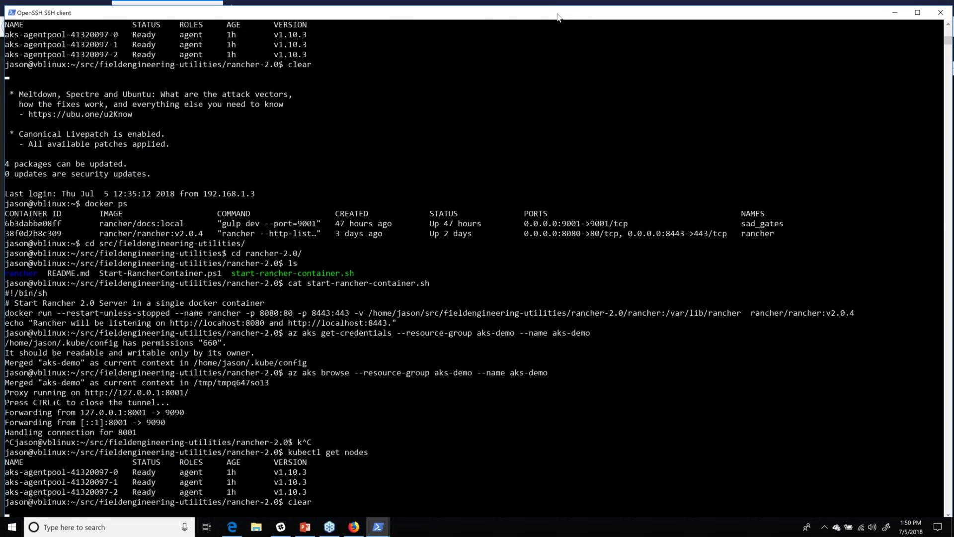
{"action": "key", "text": "alt+Tab"}
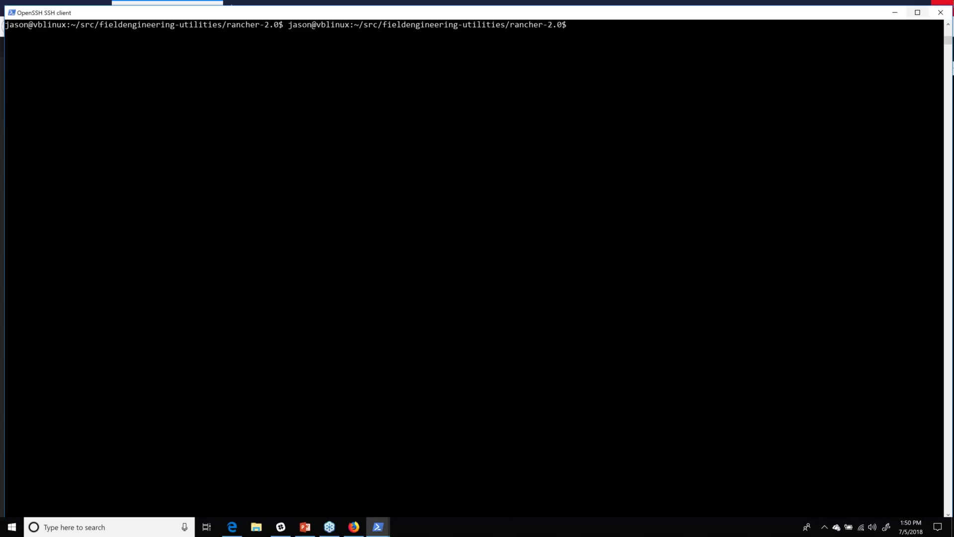
{"action": "left_click", "coordinate": [897, 17]}
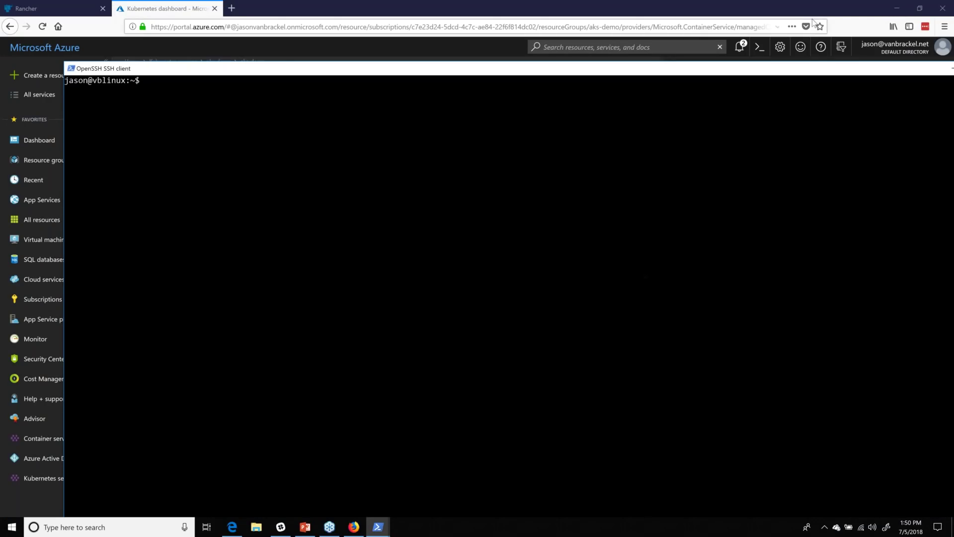
{"action": "left_click", "coordinate": [60, 26]}
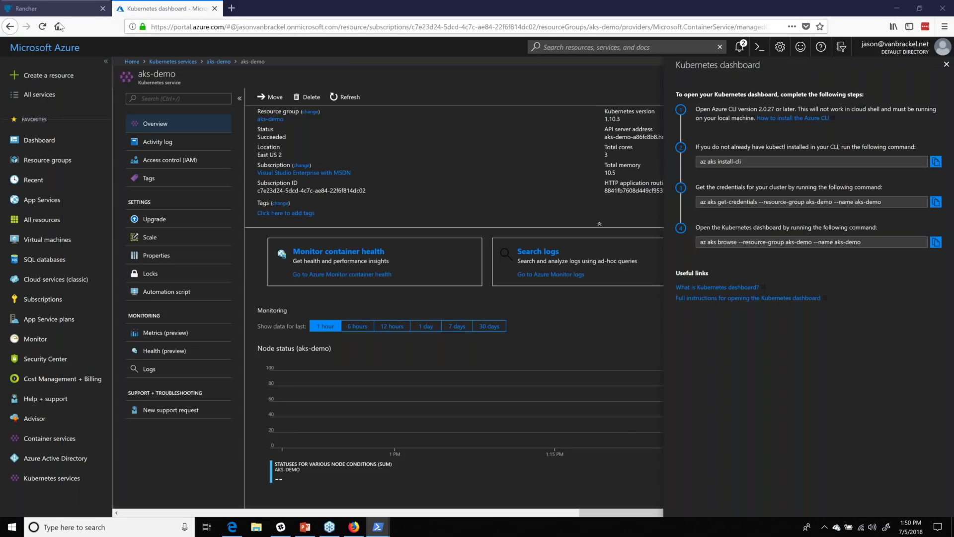
{"action": "left_click", "coordinate": [52, 9]}
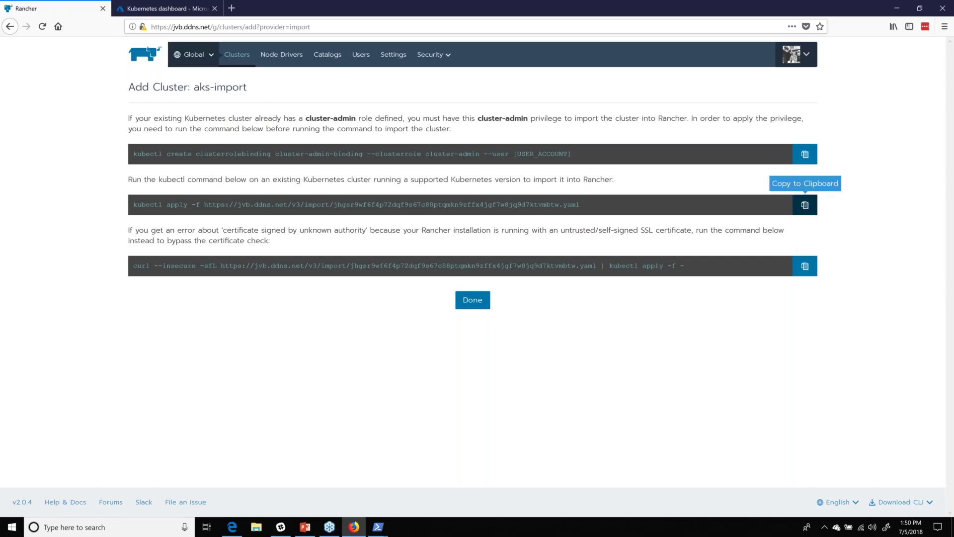
Copy the insecure curl import command for aks-import and run it in the OpenSSH terminal.
{"action": "left_click", "coordinate": [808, 271]}
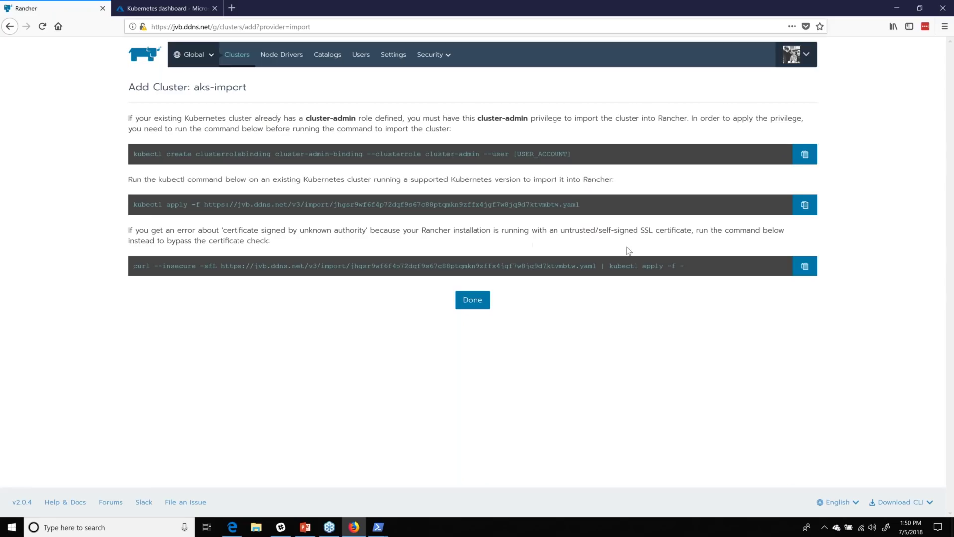
{"action": "left_click", "coordinate": [804, 271]}
{"action": "key", "text": "alt+Tab"}
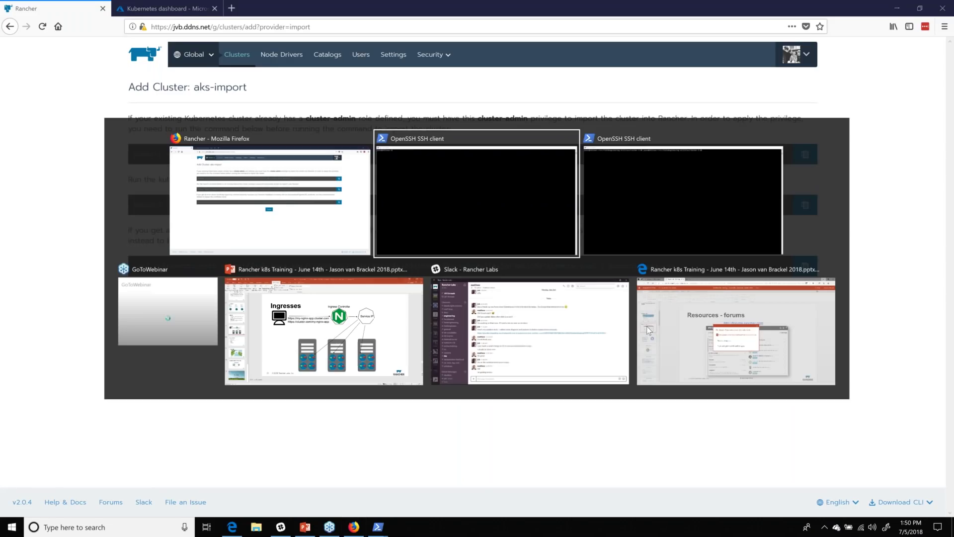
{"action": "right_click", "coordinate": [377, 204]}
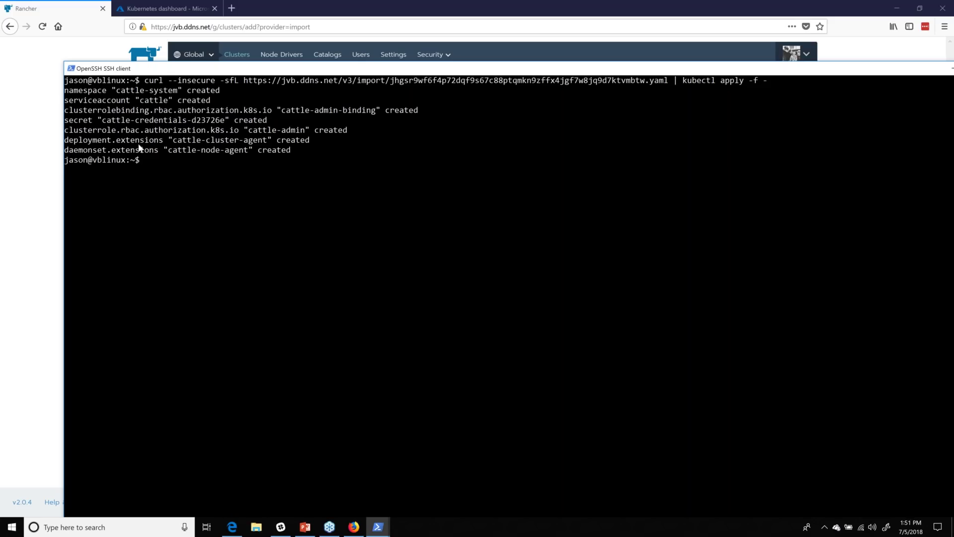
List the cluster's namespaces with kubectl get ns, and check the agent resources twice with kubectl get all -n cattle-system.
{"action": "type", "text": "kubectl get ns"}
{"action": "key", "text": "Return"}
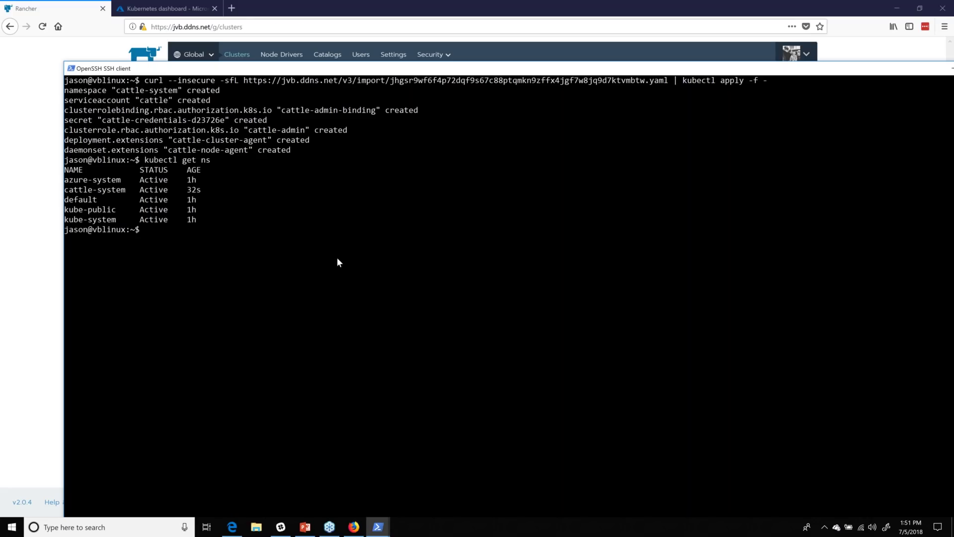
{"action": "type", "text": "kubectl get all -n cattle-system"}
{"action": "key", "text": "Return"}
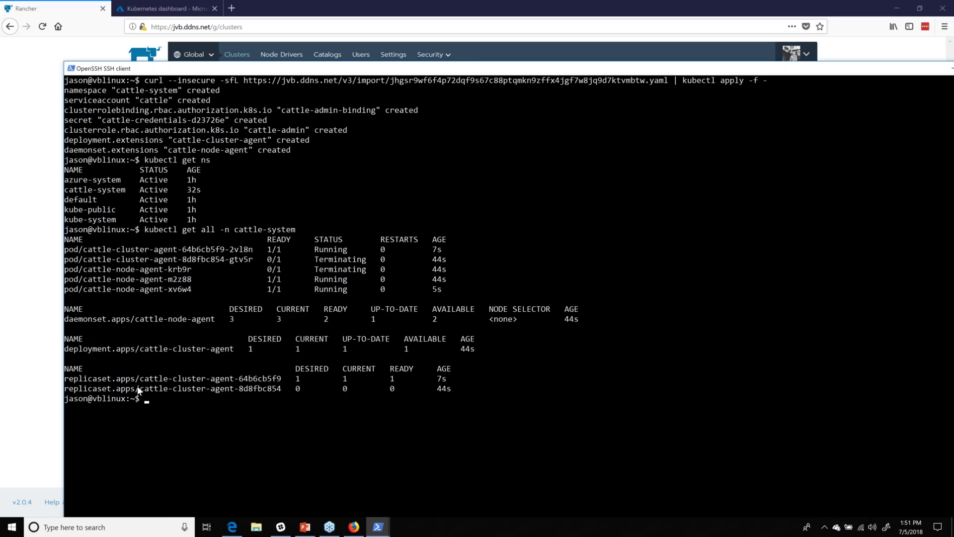
{"action": "key", "text": "Up"}
{"action": "key", "text": "Return"}
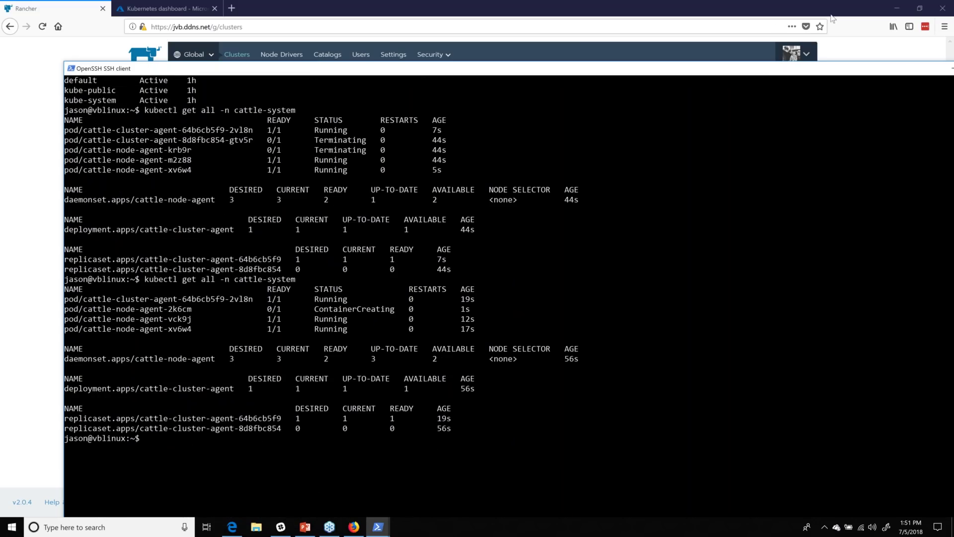
Minimize the terminal, open the aks-import cluster's API view from Rancher's cluster list and look through its JSON.
{"action": "left_click_drag", "start_coordinate": [878, 70], "coordinate": [714, 77]}
{"action": "left_click", "coordinate": [860, 71]}
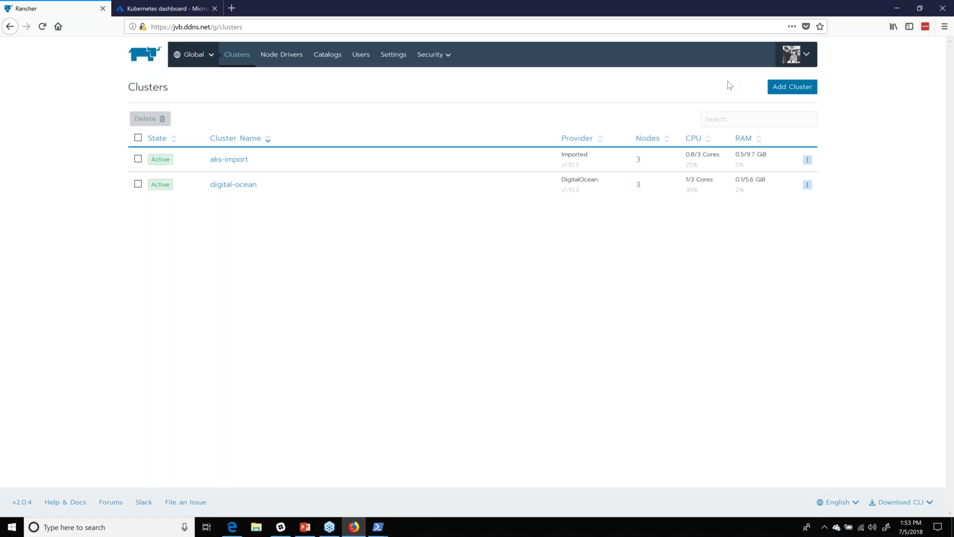
{"action": "left_click", "coordinate": [807, 160]}
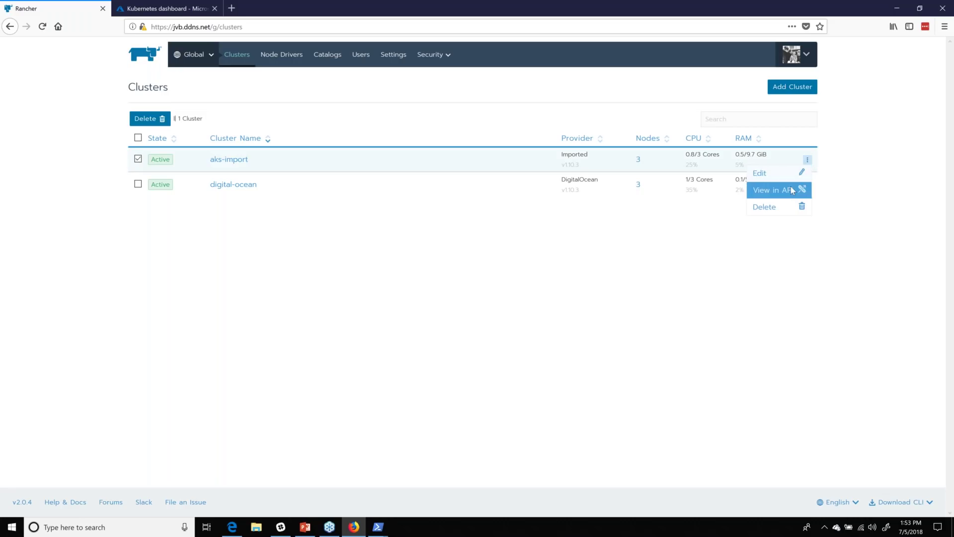
{"action": "left_click", "coordinate": [792, 194]}
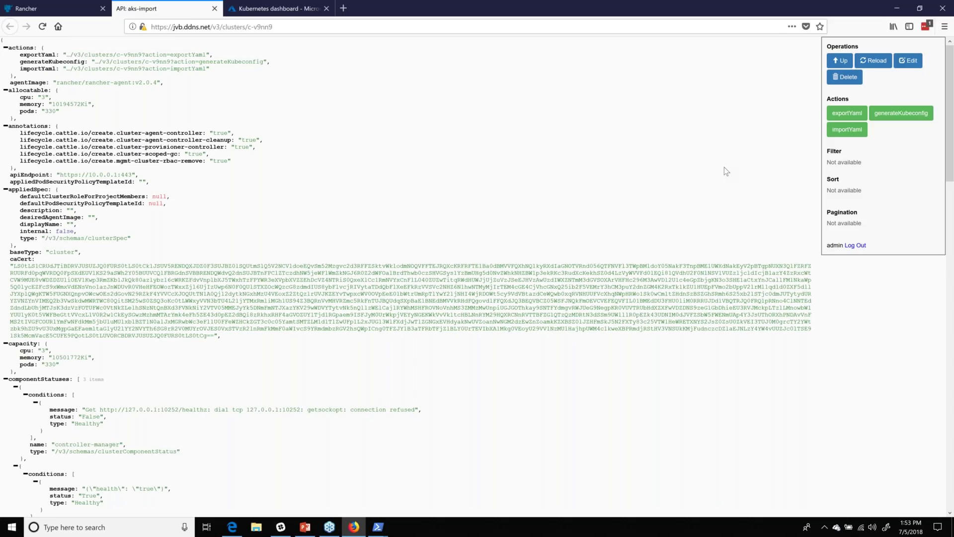
{"action": "scroll", "coordinate": [724, 169], "scroll_direction": "down", "scroll_amount": 3}
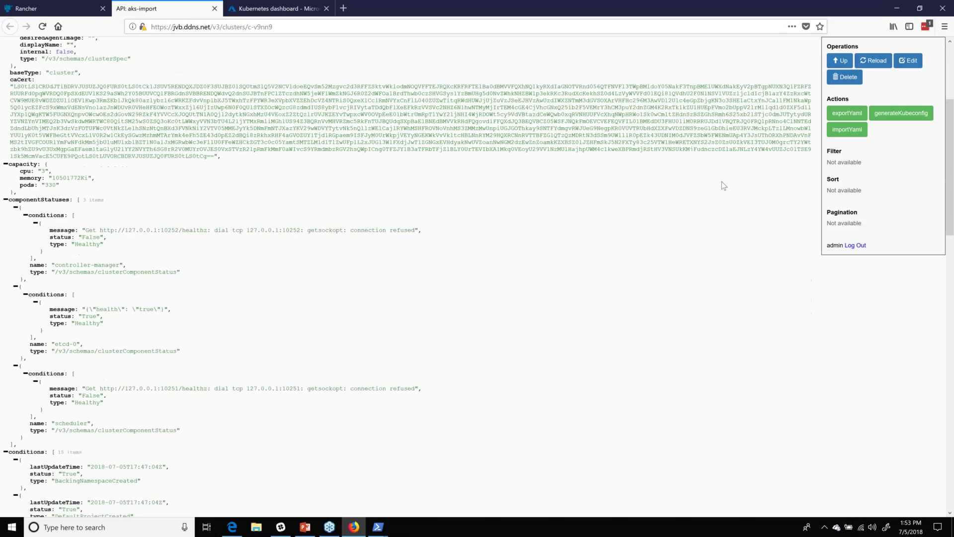
{"action": "scroll", "coordinate": [473, 128], "scroll_direction": "up", "scroll_amount": 3}
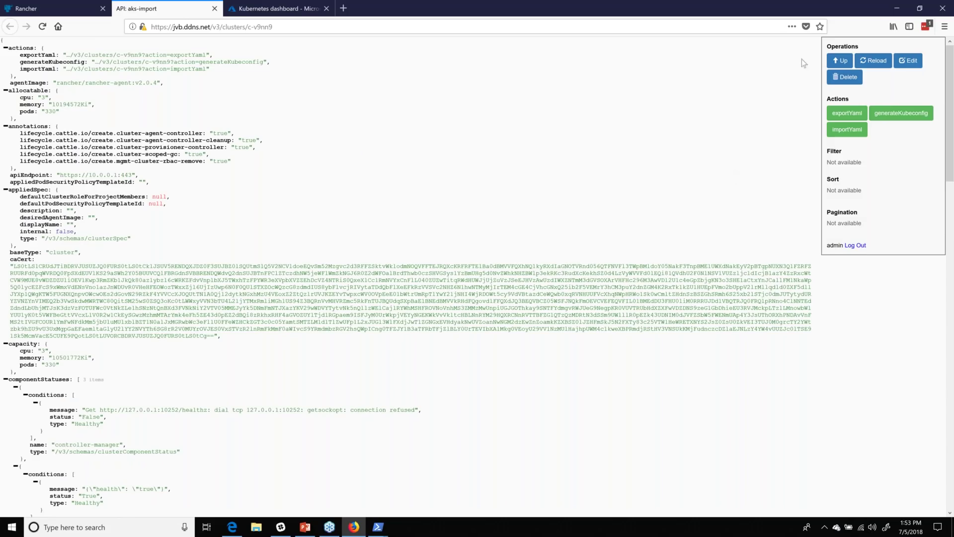
Go up to the clusters API collection, review the cURL request for creating a cluster, cancel it and close the API page.
{"action": "left_click", "coordinate": [836, 68]}
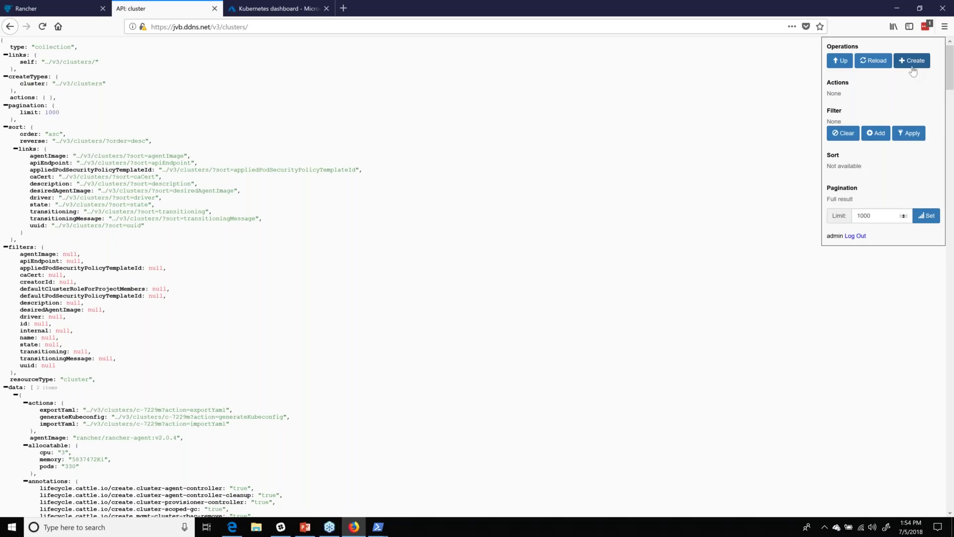
{"action": "left_click", "coordinate": [913, 62]}
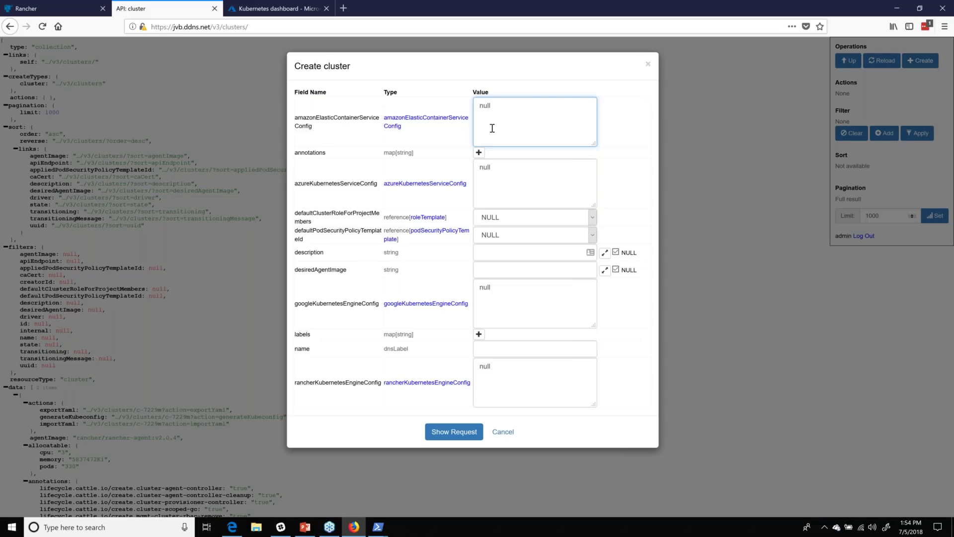
{"action": "key", "text": "Escape"}
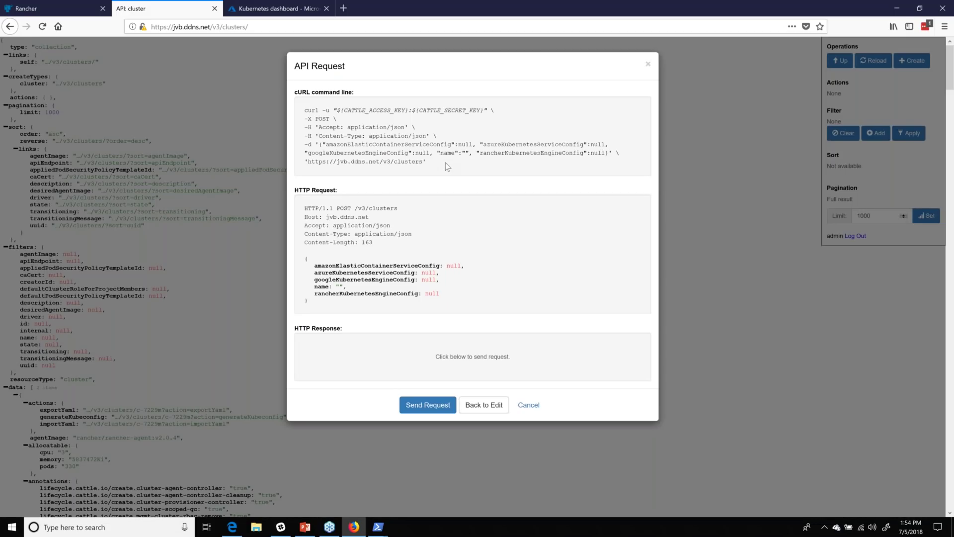
{"action": "left_click_drag", "start_coordinate": [461, 166], "coordinate": [295, 91]}
{"action": "left_click", "coordinate": [519, 404]}
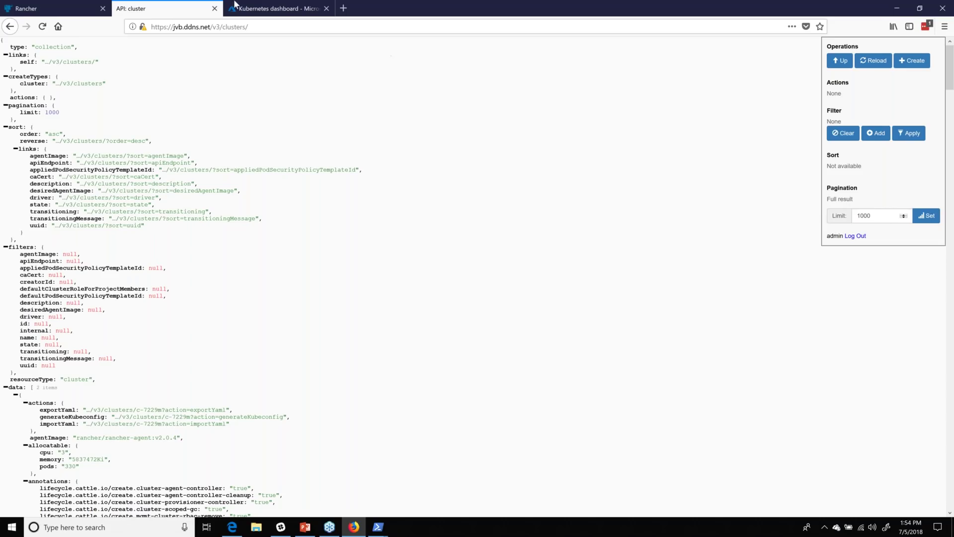
{"action": "left_click", "coordinate": [214, 8]}
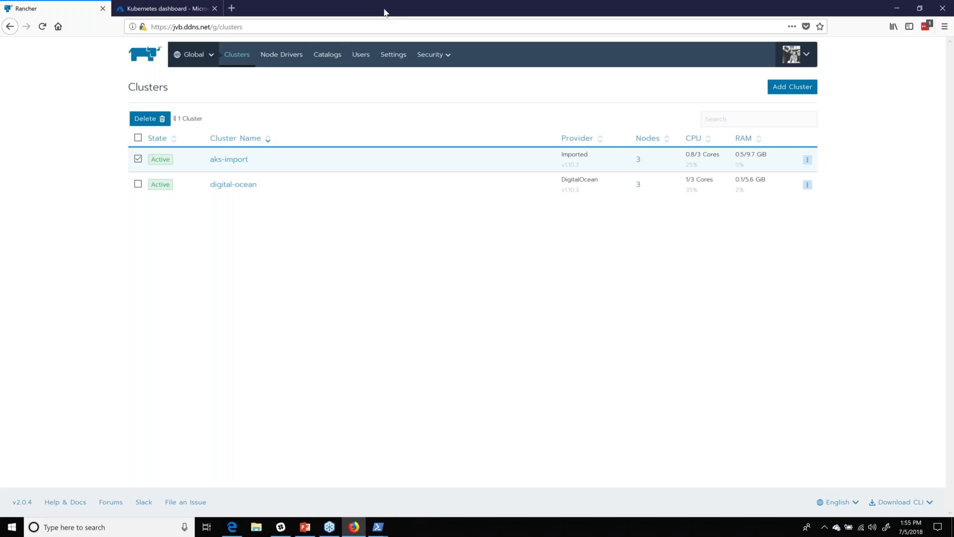
Open the digital-ocean cluster dashboard, run kubectl get all in its built-in kubectl shell and close the shell.
{"action": "left_click", "coordinate": [218, 64]}
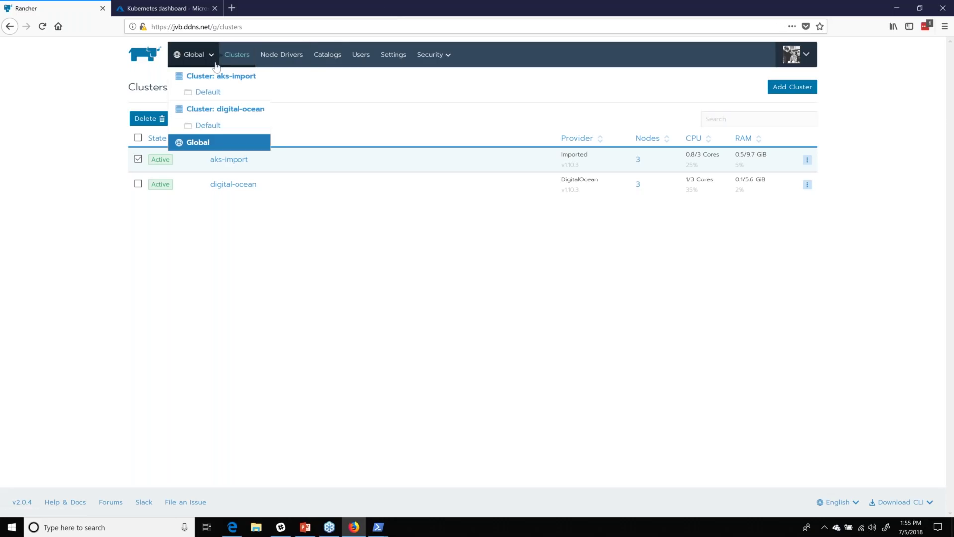
{"action": "left_click", "coordinate": [231, 111]}
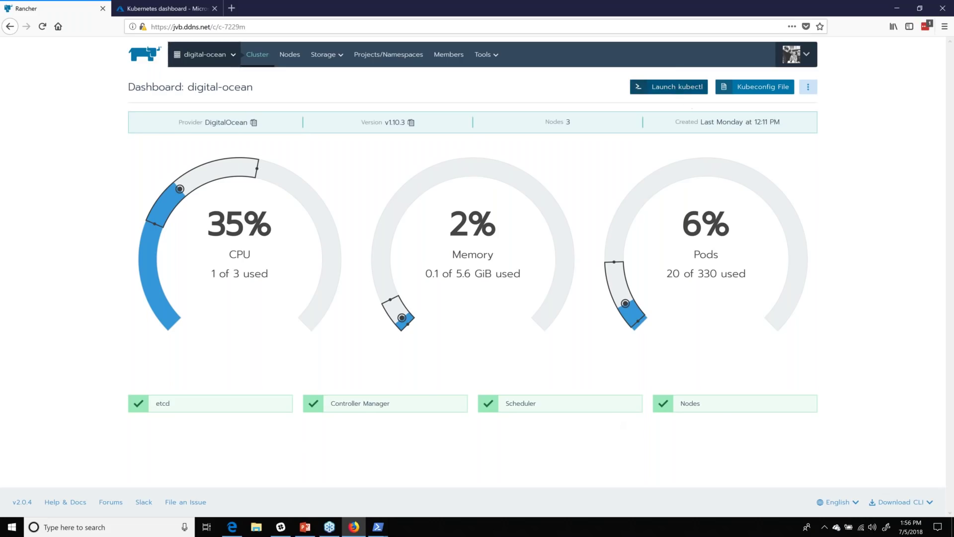
{"action": "left_click", "coordinate": [669, 86]}
{"action": "type", "text": "kub"}
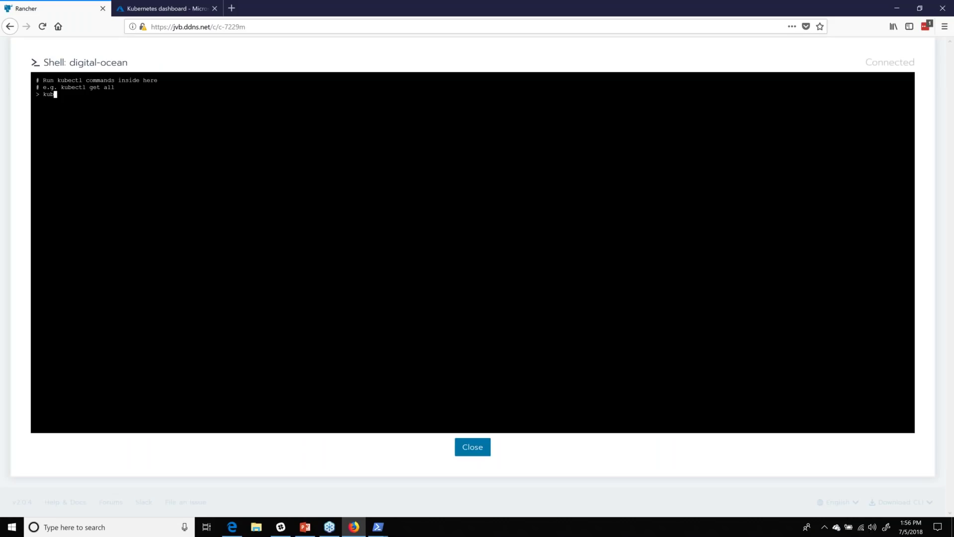
{"action": "type", "text": "ectl get all"}
{"action": "key", "text": "Return"}
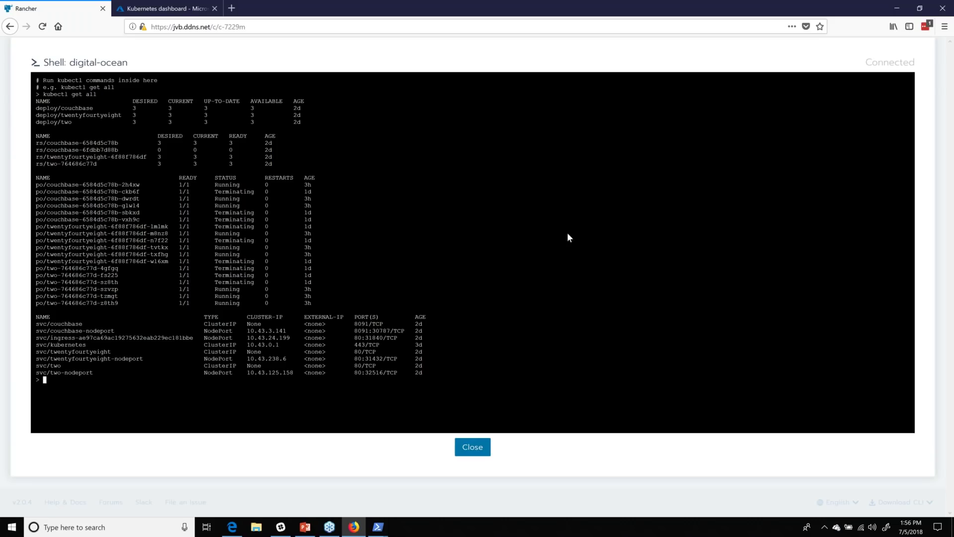
{"action": "left_click", "coordinate": [469, 446]}
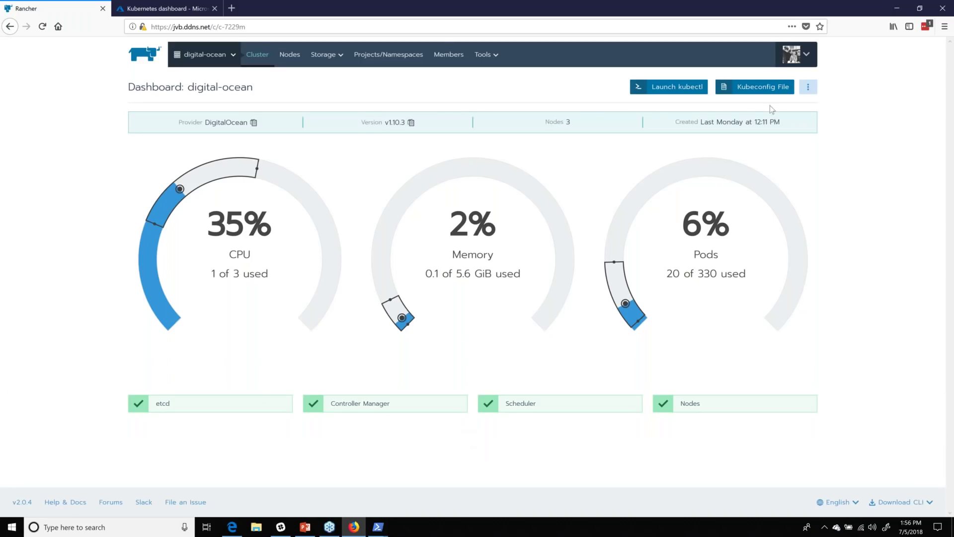
Display the digital-ocean cluster's kubeconfig file and review its contents down to the copy and download options.
{"action": "left_click", "coordinate": [762, 88]}
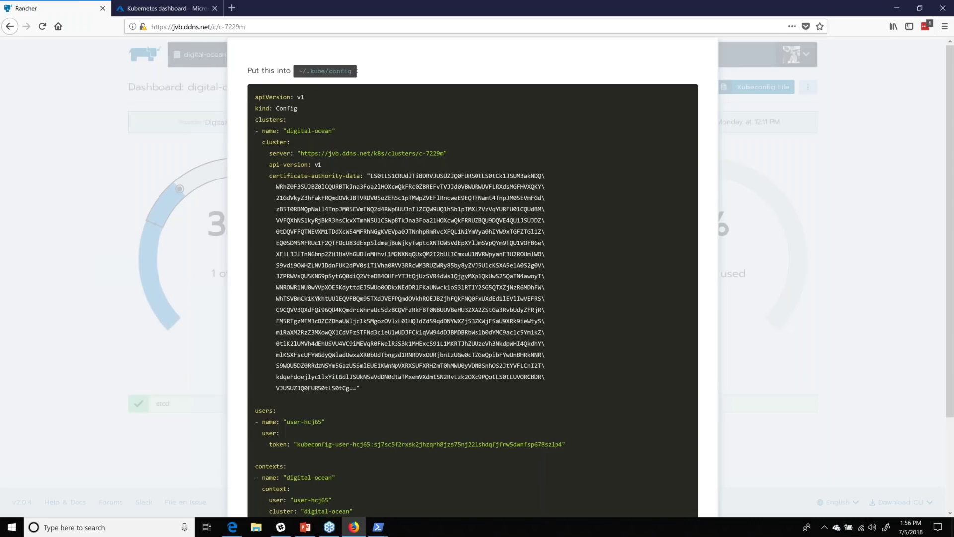
{"action": "scroll", "coordinate": [605, 165], "scroll_direction": "down", "scroll_amount": 2}
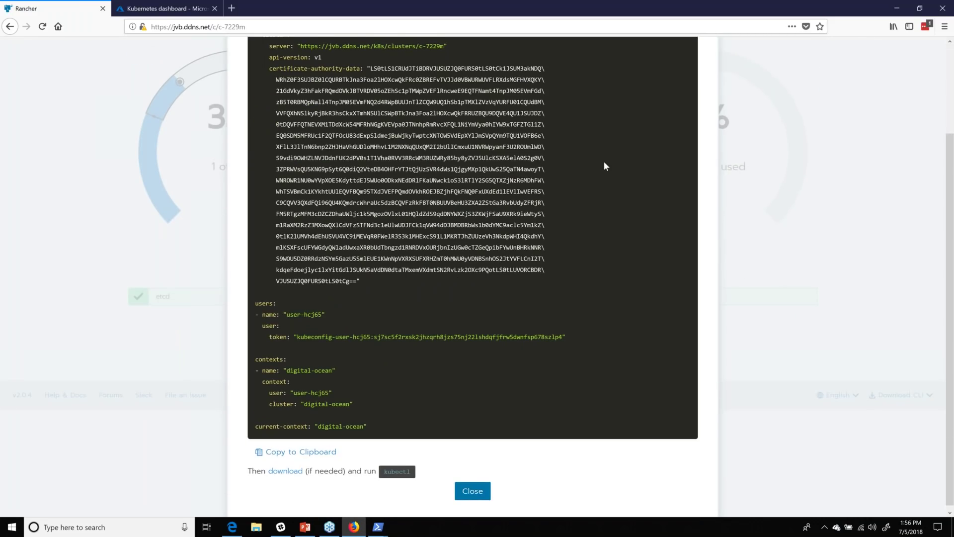
{"action": "scroll", "coordinate": [604, 166], "scroll_direction": "up", "scroll_amount": 1}
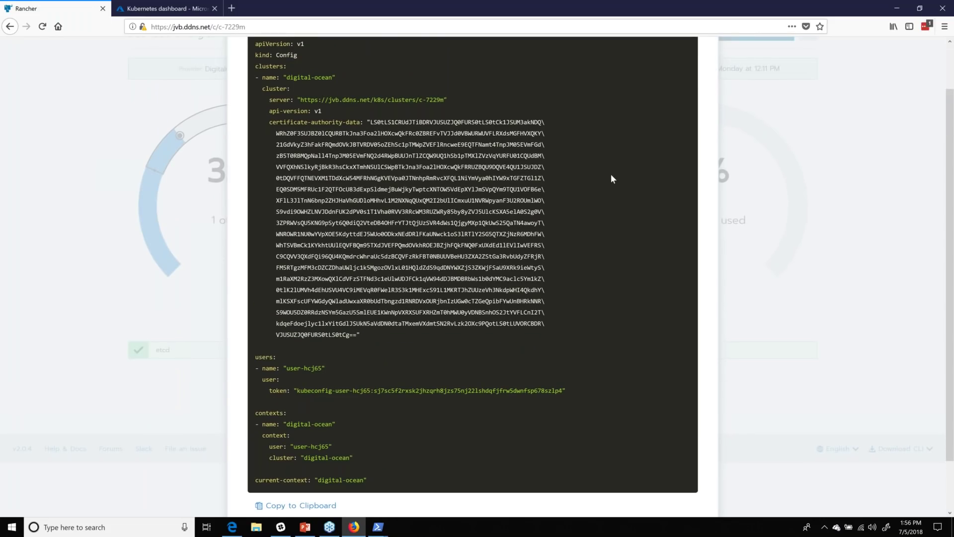
{"action": "scroll", "coordinate": [610, 178], "scroll_direction": "up", "scroll_amount": 1}
Switch to the SSH terminal with the cattle-system output, move its window fully into view, discard the stray k and clear the screen.
{"action": "mouse_move", "coordinate": [378, 526]}
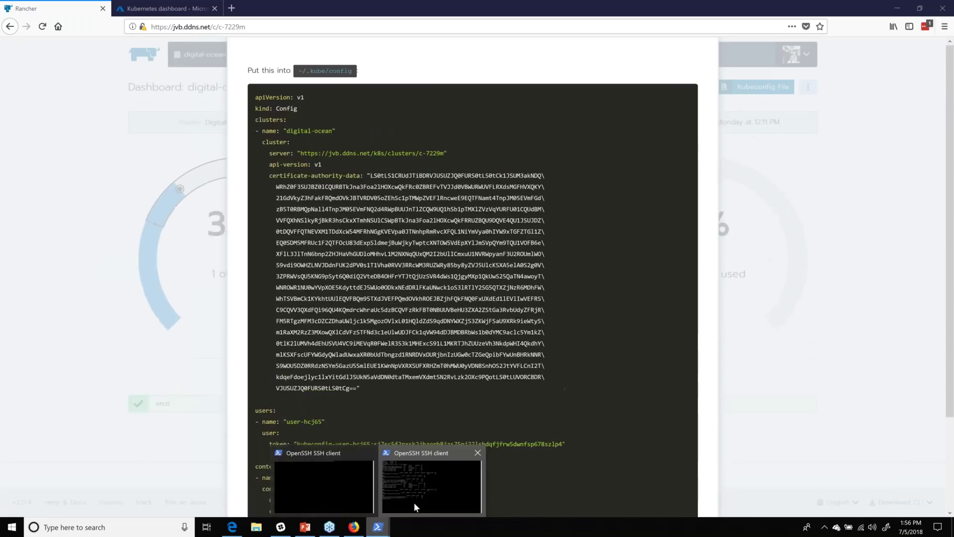
{"action": "left_click", "coordinate": [414, 502]}
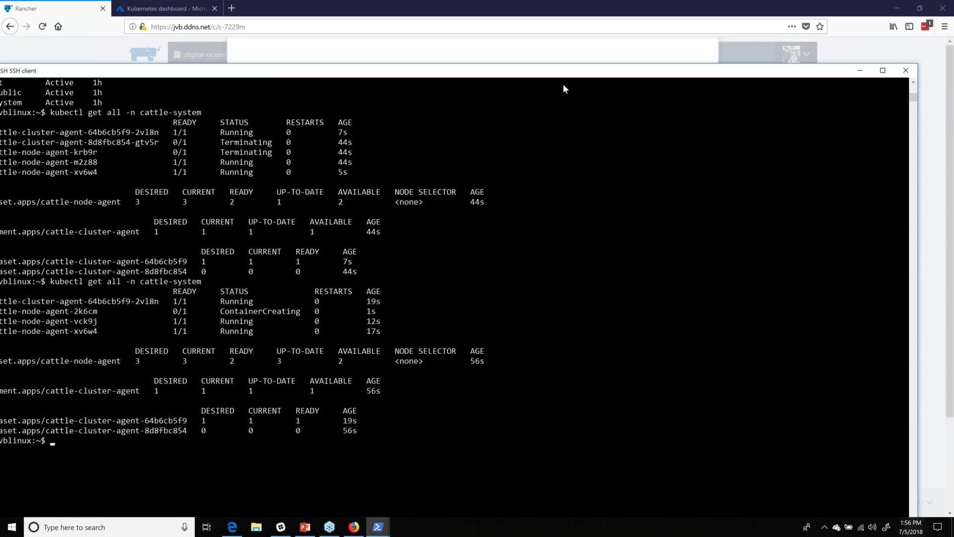
{"action": "left_click_drag", "start_coordinate": [620, 74], "coordinate": [612, 28]}
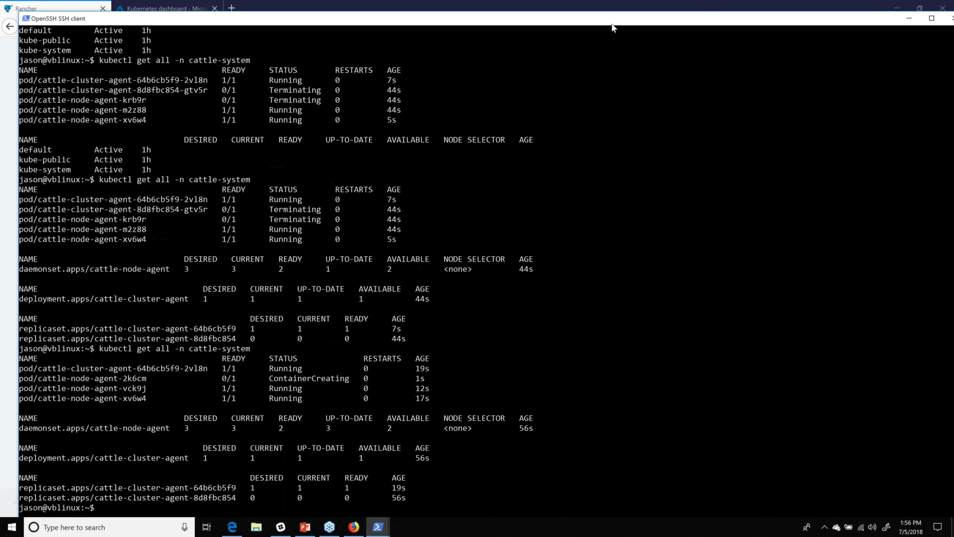
{"action": "type", "text": "k"}
{"action": "key", "text": "ctrl+c"}
{"action": "type", "text": "clear"}
{"action": "key", "text": "Return"}
Try to run the kubeon command in the SSH terminal.
{"action": "type", "text": "kube o"}
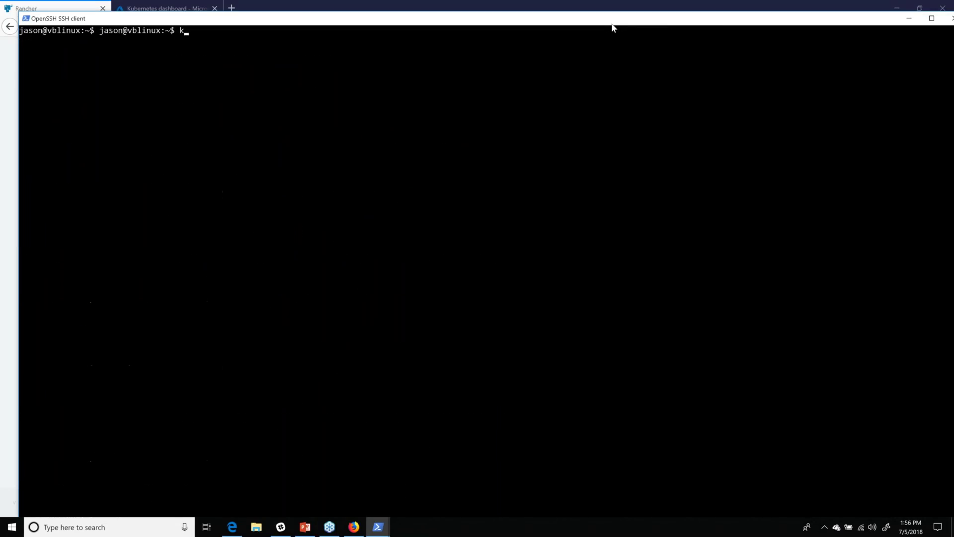
{"action": "key", "text": "BackSpace"}
{"action": "key", "text": "BackSpace"}
{"action": "type", "text": "on"}
{"action": "key", "text": "Return"}
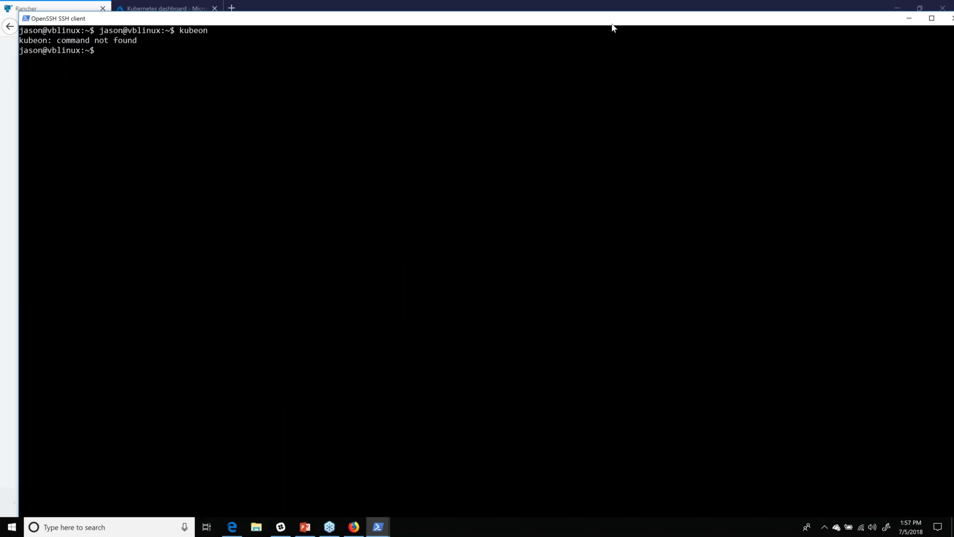
List the available shell commands beginning with kube through completion, and erase the partial entry.
{"action": "type", "text": "ku"}
{"action": "key", "text": "BackSpace"}
{"action": "key", "text": "BackSpace"}
{"action": "type", "text": "ku"}
{"action": "key", "text": "Tab"}
{"action": "key", "text": "Tab"}
{"action": "key", "text": "Tab"}
{"action": "key", "text": "Tab"}
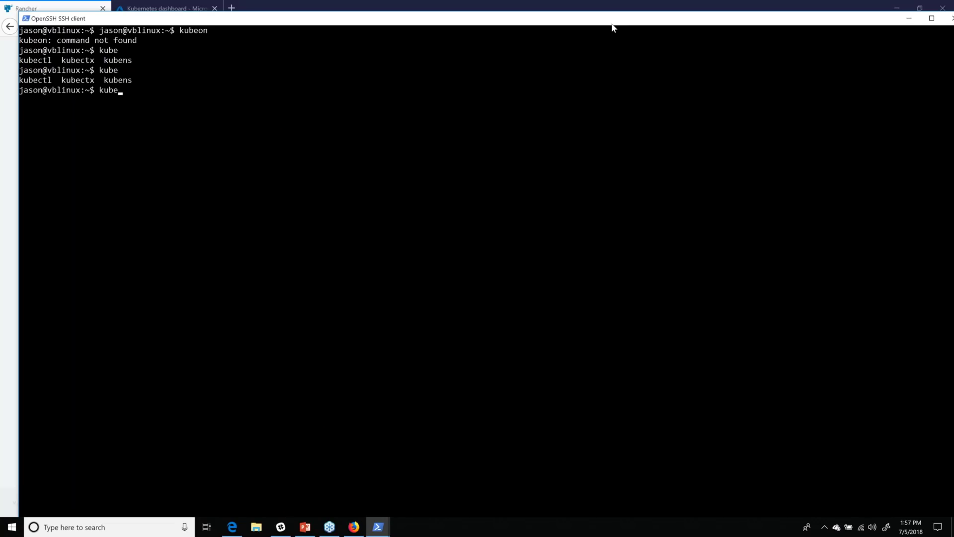
{"action": "key", "text": "BackSpace"}
{"action": "key", "text": "BackSpace"}
{"action": "key", "text": "BackSpace"}
{"action": "key", "text": "BackSpace"}
Correct the mistyped command and start a tmux session.
{"action": "type", "text": "tumu"}
{"action": "key", "text": "BackSpace"}
{"action": "key", "text": "BackSpace"}
{"action": "key", "text": "BackSpace"}
{"action": "type", "text": "mux"}
{"action": "key", "text": "Return"}
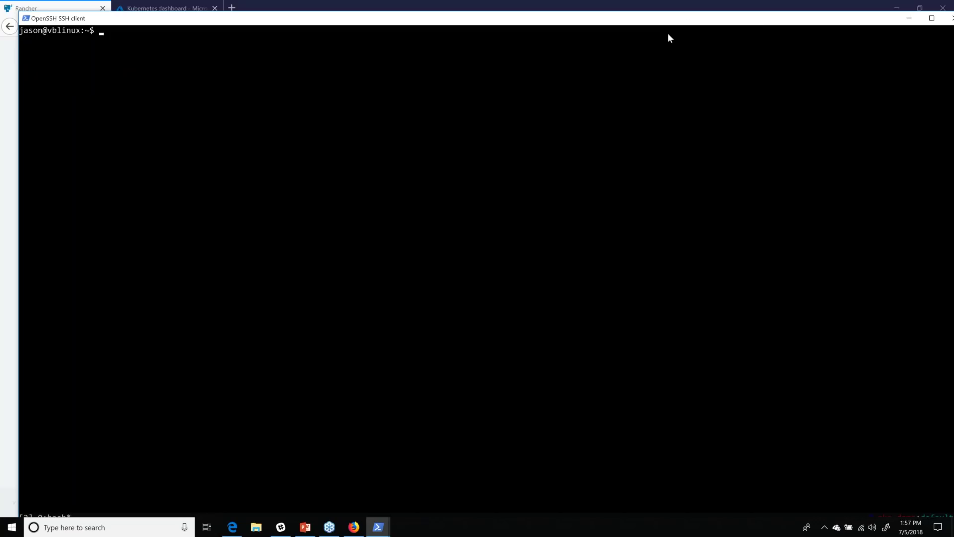
Move the SSH terminal window to the screen's upper edge, and maximize and restore it to check its size.
{"action": "left_click_drag", "start_coordinate": [763, 29], "coordinate": [680, 34]}
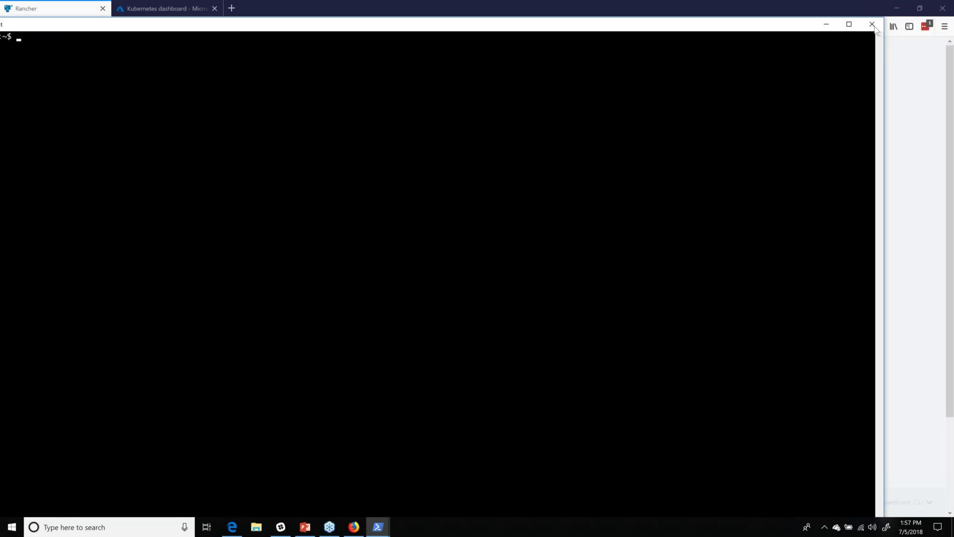
{"action": "left_click_drag", "start_coordinate": [832, 62], "coordinate": [604, 101]}
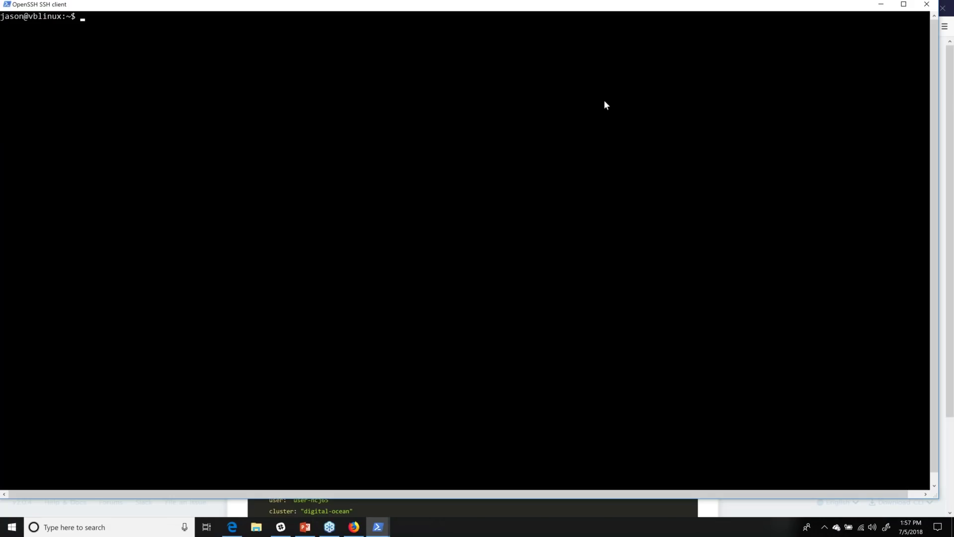
{"action": "left_click", "coordinate": [903, 5]}
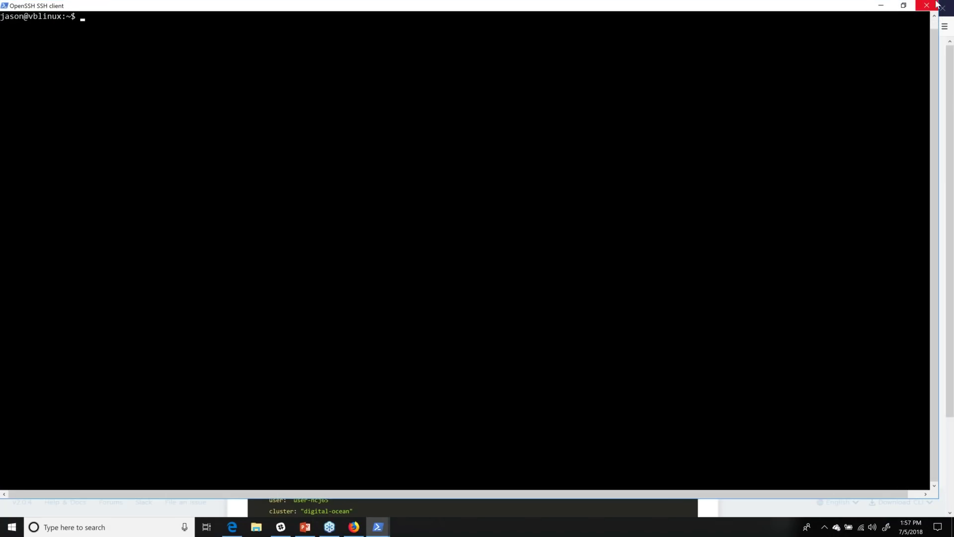
{"action": "left_click", "coordinate": [903, 6]}
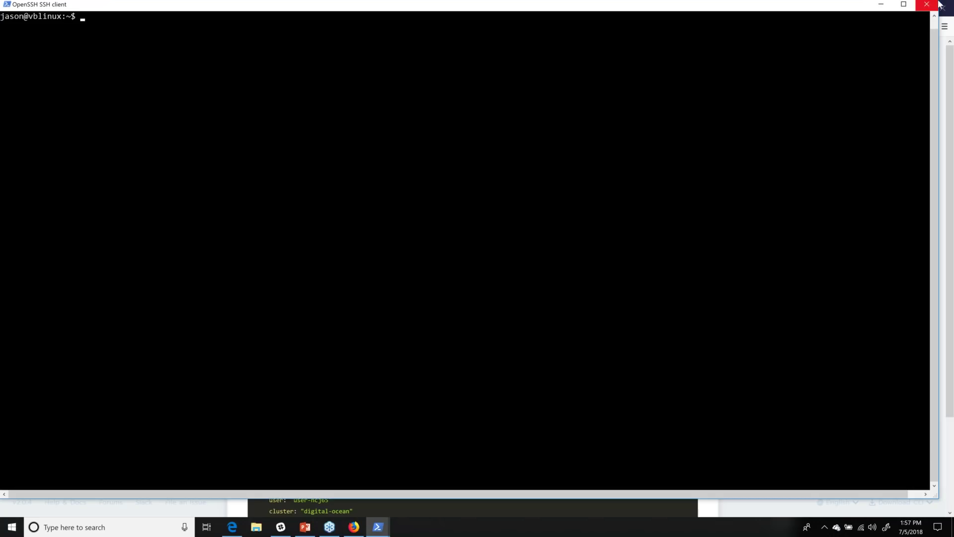
Reposition the SSH terminal window over the browser and enlarge it to use the full screen height.
{"action": "left_click_drag", "start_coordinate": [912, 43], "coordinate": [771, 98]}
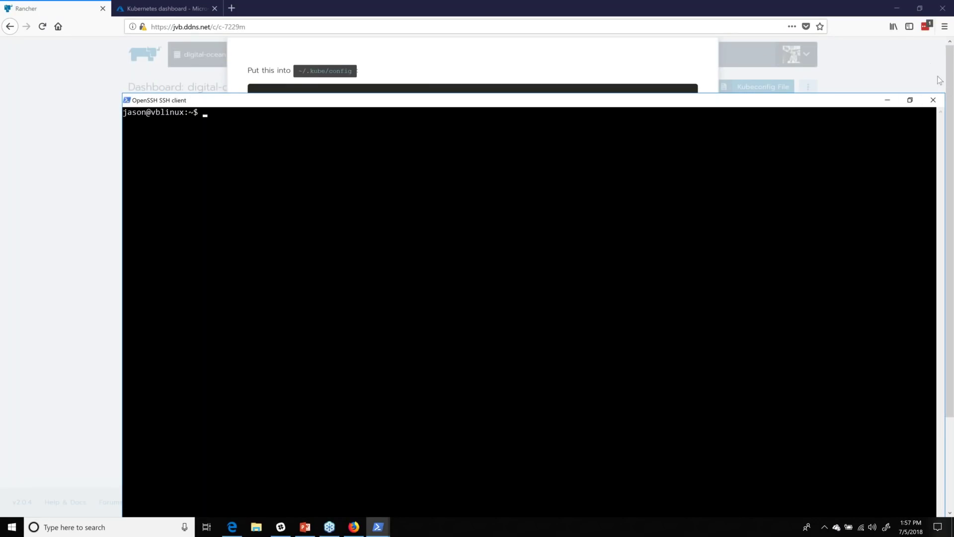
{"action": "left_click_drag", "start_coordinate": [826, 97], "coordinate": [755, 95]}
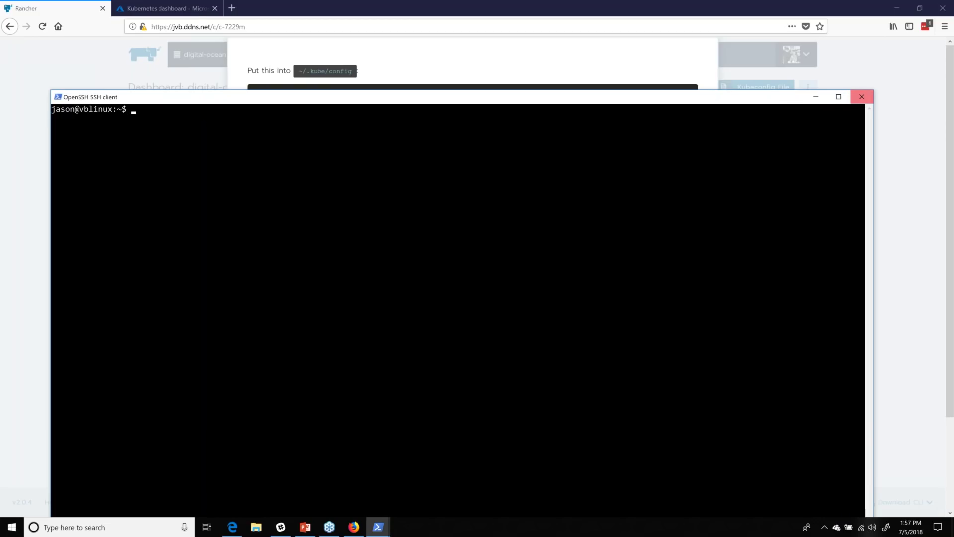
{"action": "left_click", "coordinate": [861, 97]}
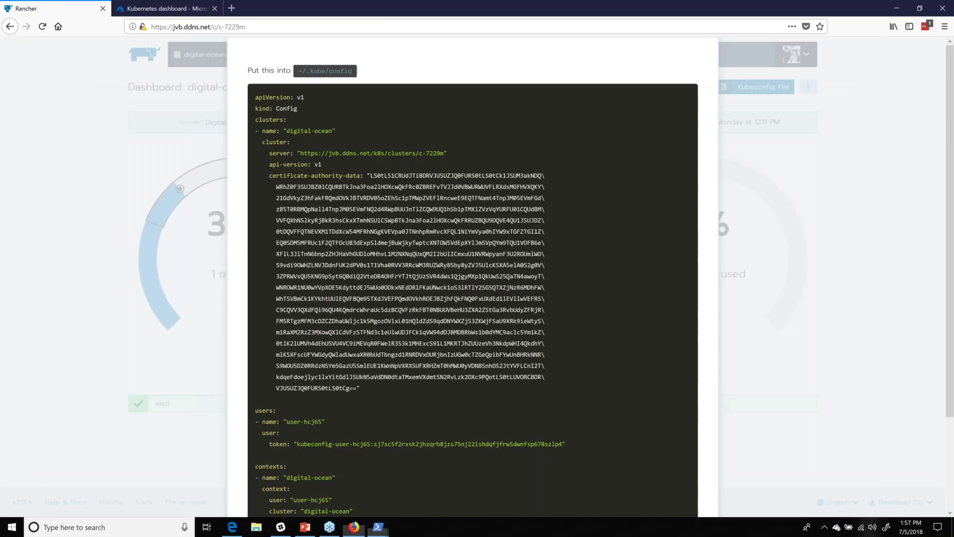
{"action": "key", "text": "alt+Tab"}
{"action": "left_click_drag", "start_coordinate": [865, 91], "coordinate": [696, 230]}
{"action": "key", "text": "super+Up"}
Clear the terminal, discard the stray entry, and exit the running nested tmux sessions.
{"action": "type", "text": "clear"}
{"action": "key", "text": "Return"}
{"action": "type", "text": "k"}
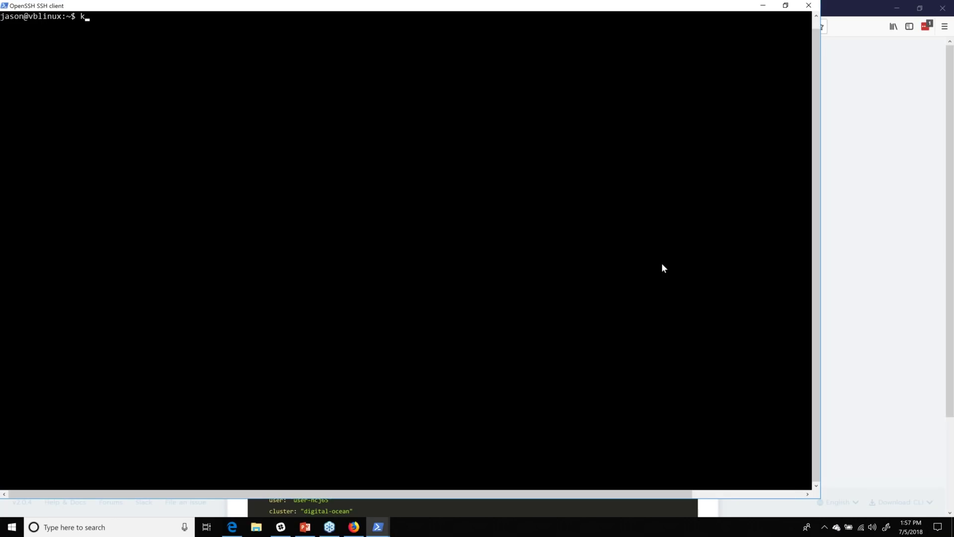
{"action": "key", "text": "BackSpace"}
{"action": "type", "text": "exit"}
{"action": "key", "text": "Return"}
{"action": "type", "text": "e"}
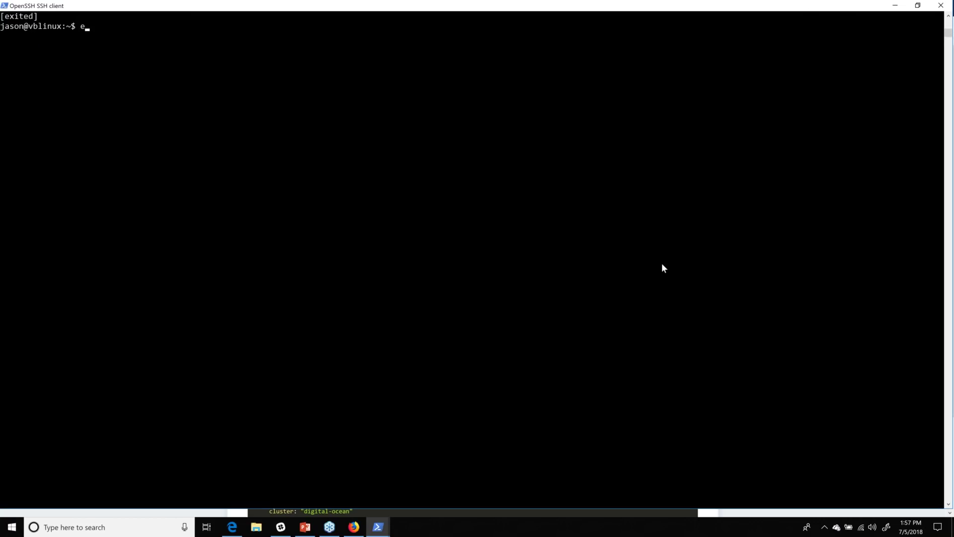
{"action": "type", "text": "xit"}
{"action": "key", "text": "Return"}
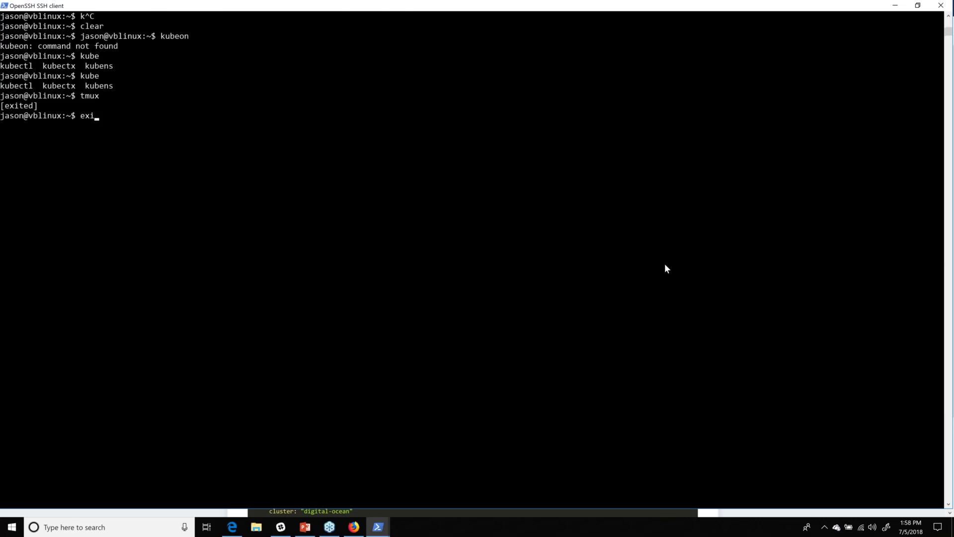
{"action": "type", "text": "t"}
{"action": "key", "text": "Return"}
Start a fresh tmux session in the resized SSH terminal.
{"action": "type", "text": "t"}
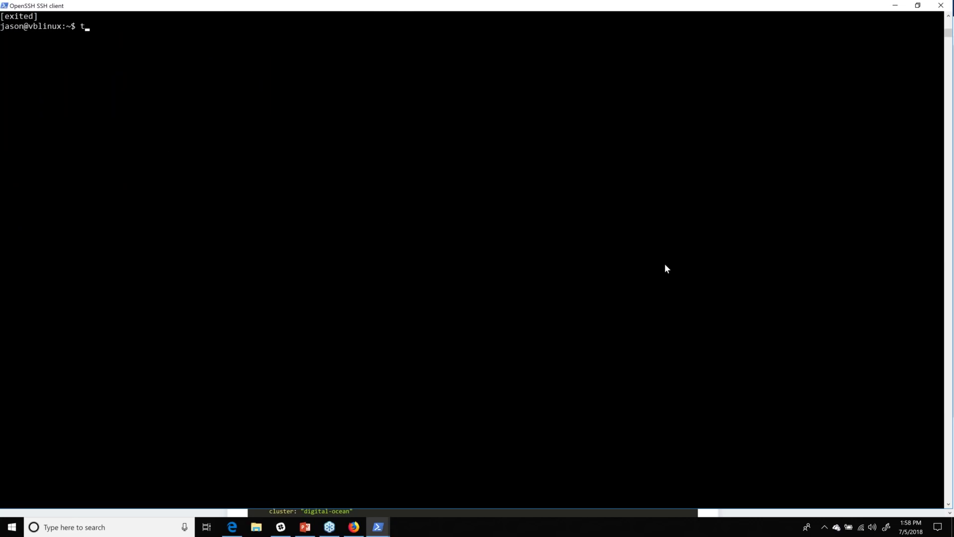
{"action": "type", "text": "mux"}
{"action": "key", "text": "Return"}
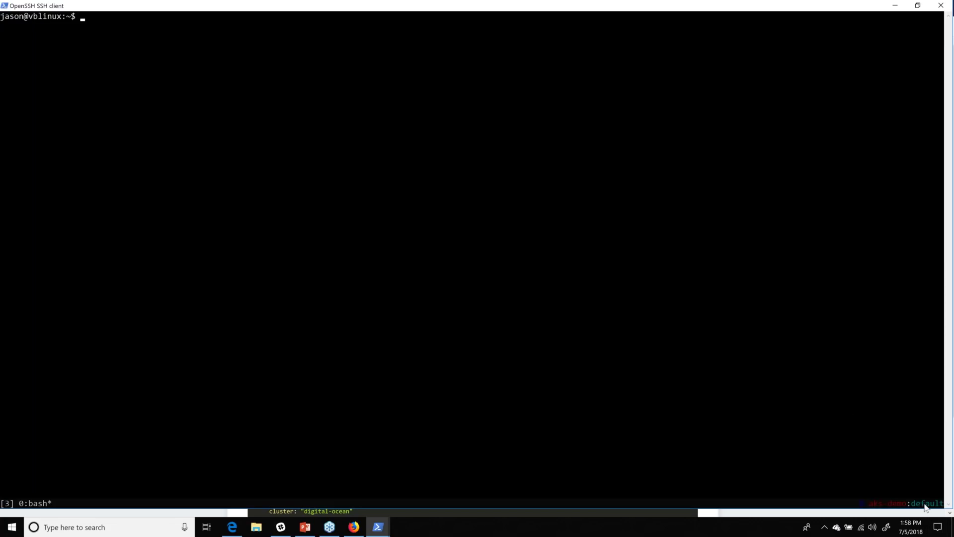
Try to list options for the kubectx command through completion, and erase the entry.
{"action": "type", "text": "kube"}
{"action": "type", "text": "x"}
{"action": "key", "text": "Tab"}
{"action": "key", "text": "Tab"}
{"action": "key", "text": "BackSpace"}
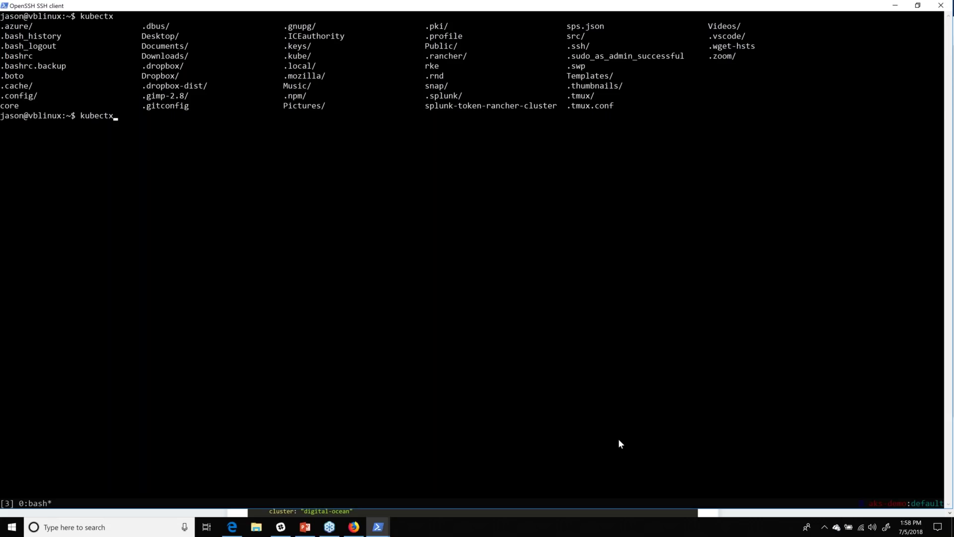
{"action": "key", "text": "BackSpace"}
{"action": "key", "text": "BackSpace"}
{"action": "key", "text": "BackSpace"}
{"action": "key", "text": "BackSpace"}
{"action": "key", "text": "BackSpace"}
{"action": "key", "text": "BackSpace"}
{"action": "key", "text": "BackSpace"}
List all resources in the current cluster context with kubectl get all.
{"action": "type", "text": "k"}
{"action": "type", "text": "ubectl get all"}
{"action": "key", "text": "Return"}
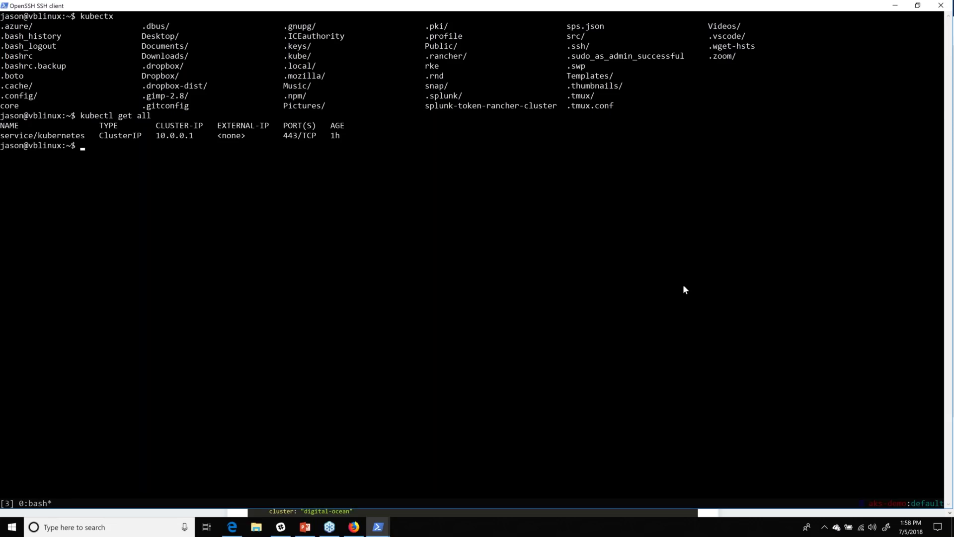
Exit the tmux session, log out of the SSH connection, and exit PowerShell.
{"action": "type", "text": "exit"}
{"action": "key", "text": "Return"}
{"action": "type", "text": "e"}
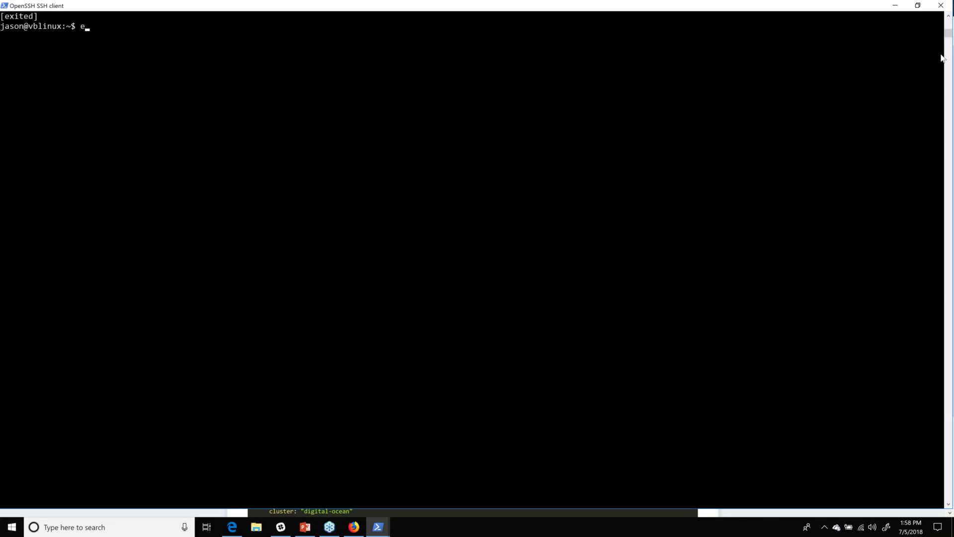
{"action": "type", "text": "xit"}
{"action": "key", "text": "Return"}
{"action": "type", "text": "exit"}
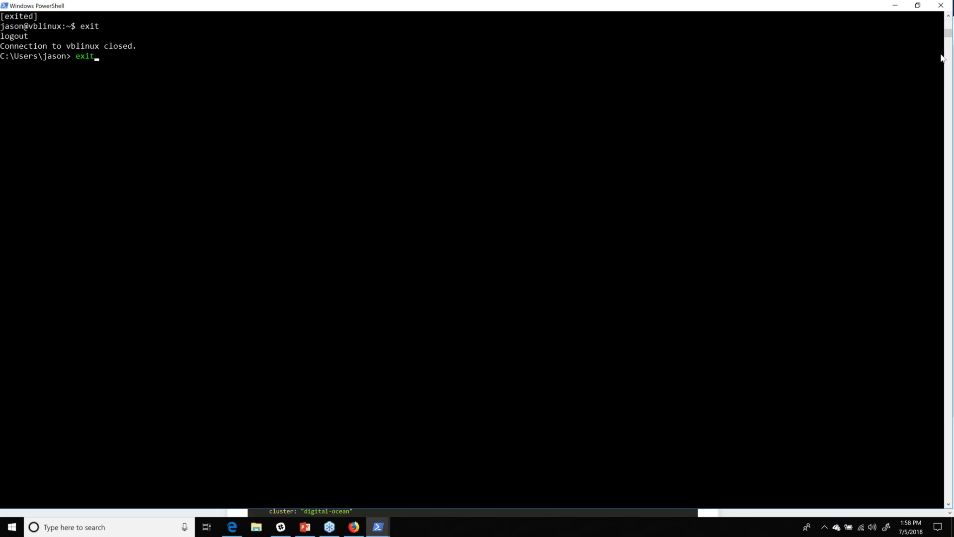
{"action": "key", "text": "Return"}
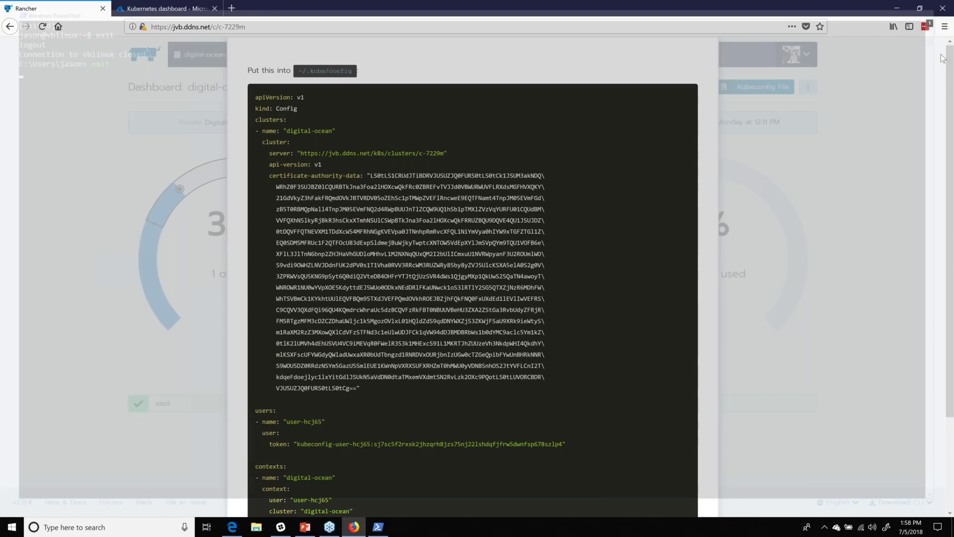
Review the users, contexts and current-context sections of the digital-ocean kubeconfig, and close it.
{"action": "scroll", "coordinate": [737, 271], "scroll_direction": "down", "scroll_amount": 1}
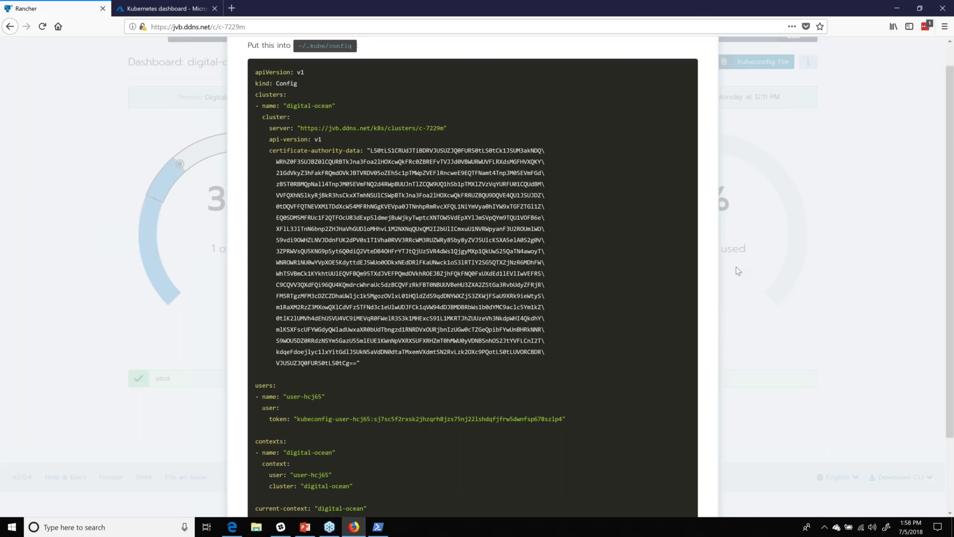
{"action": "scroll", "coordinate": [738, 271], "scroll_direction": "down", "scroll_amount": 3}
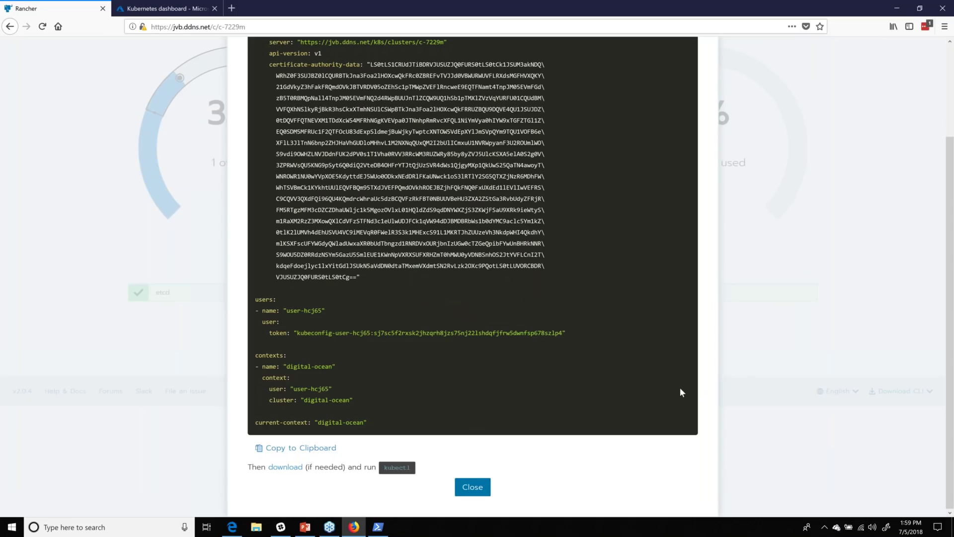
{"action": "scroll", "coordinate": [611, 303], "scroll_direction": "up", "scroll_amount": 1}
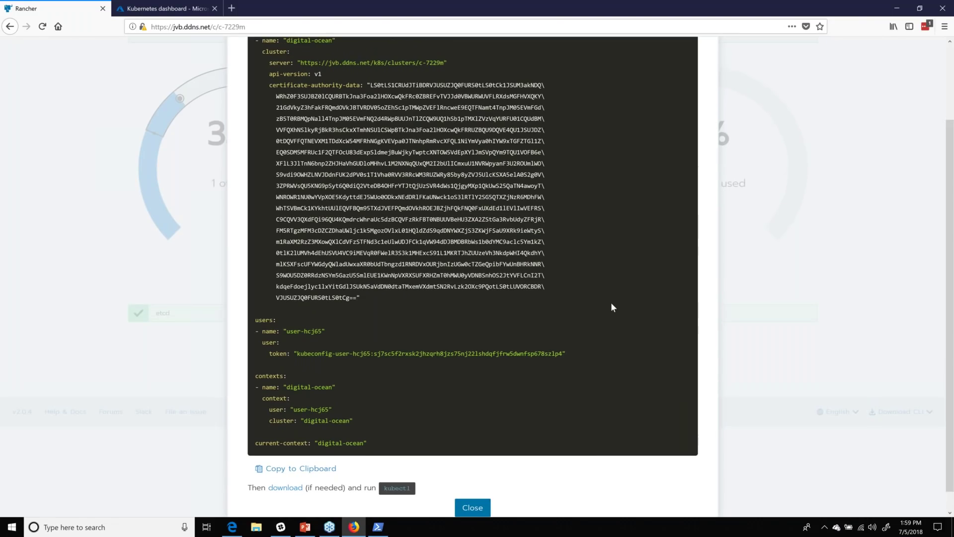
{"action": "key", "text": "Escape"}
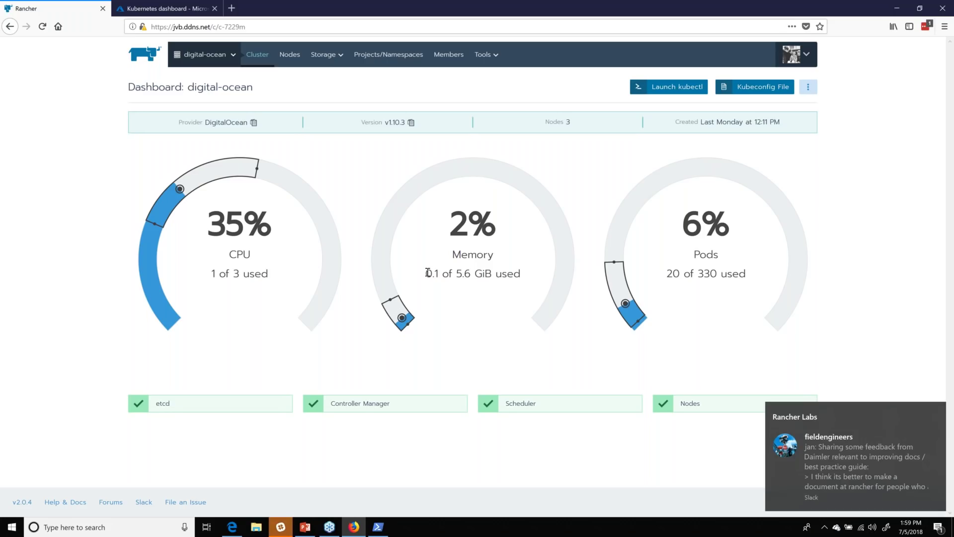
Dismiss the Slack notification and quit Slack.
{"action": "left_click", "coordinate": [937, 411]}
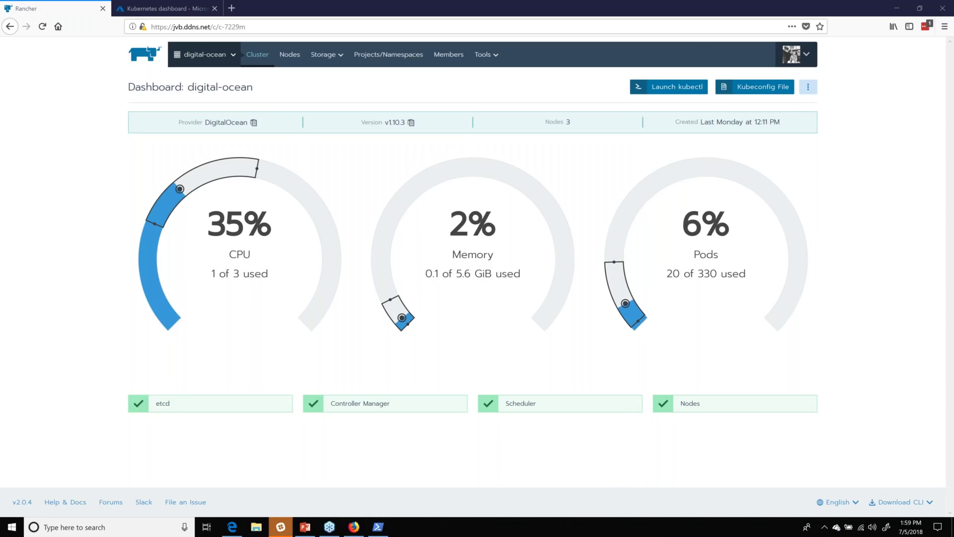
{"action": "right_click", "coordinate": [281, 526]}
{"action": "left_click", "coordinate": [255, 505]}
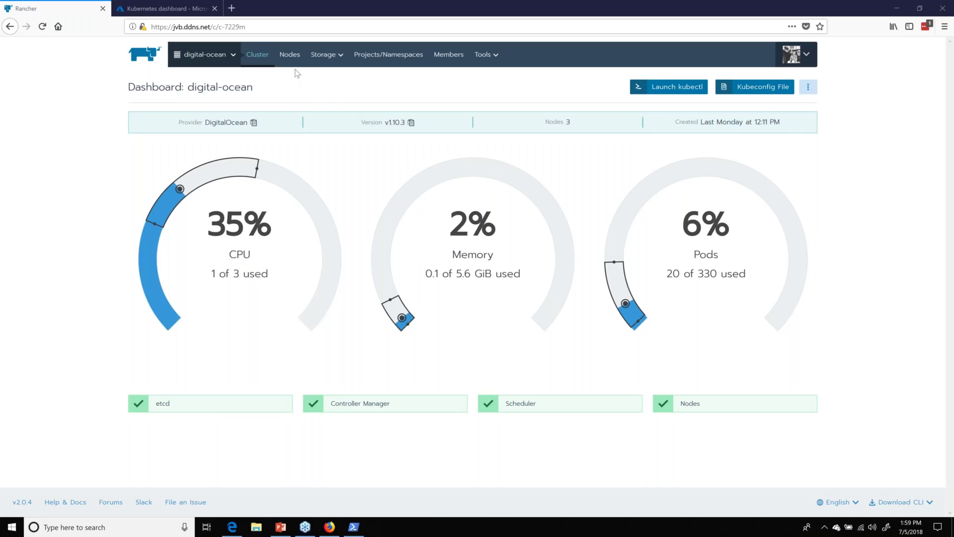
Open the digital-ocean cluster's nodes and scale the jvb-worker pool up to 3 nodes.
{"action": "left_click", "coordinate": [289, 56]}
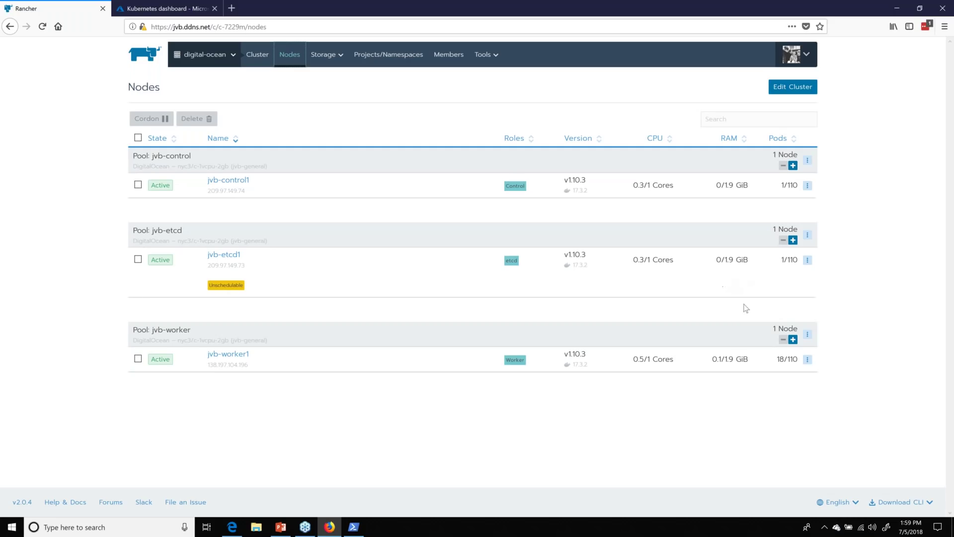
{"action": "left_click", "coordinate": [793, 340]}
{"action": "left_click", "coordinate": [793, 339]}
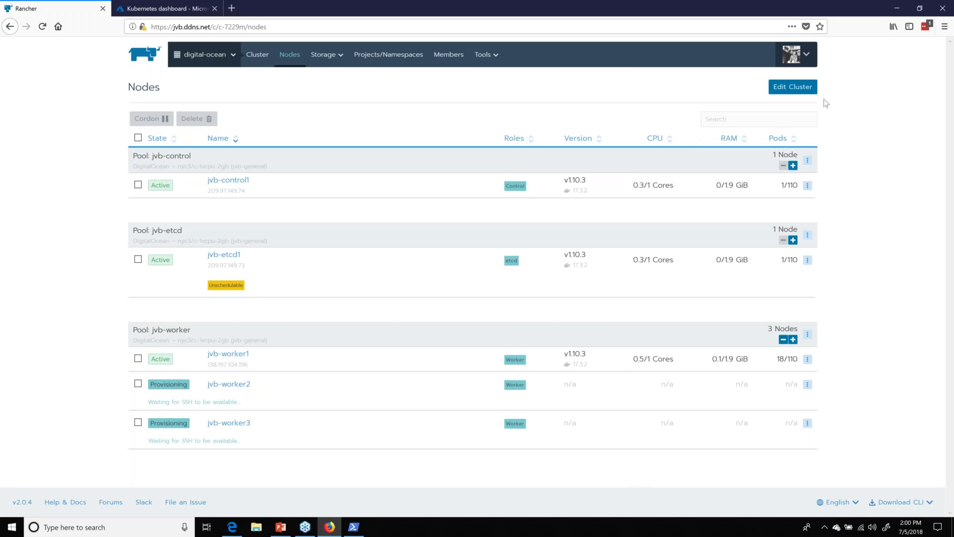
Switch to the Azure portal and open the aks-demo cluster from the Kubernetes services list.
{"action": "left_click", "coordinate": [187, 7]}
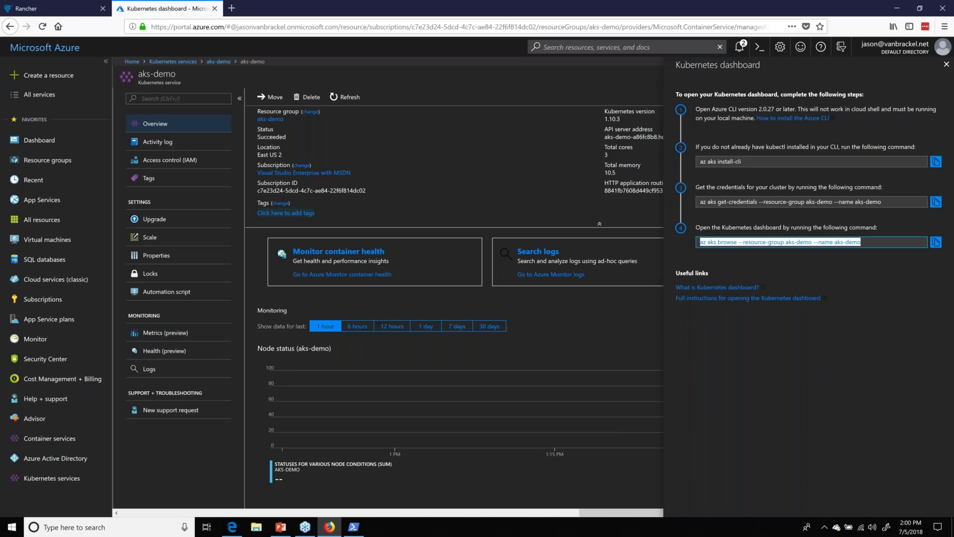
{"action": "left_click", "coordinate": [32, 480]}
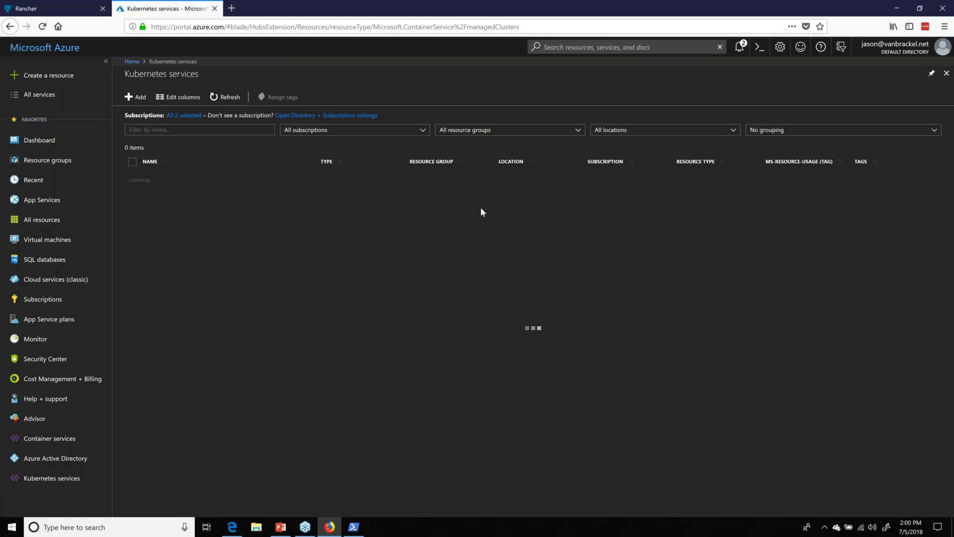
{"action": "left_click", "coordinate": [171, 181]}
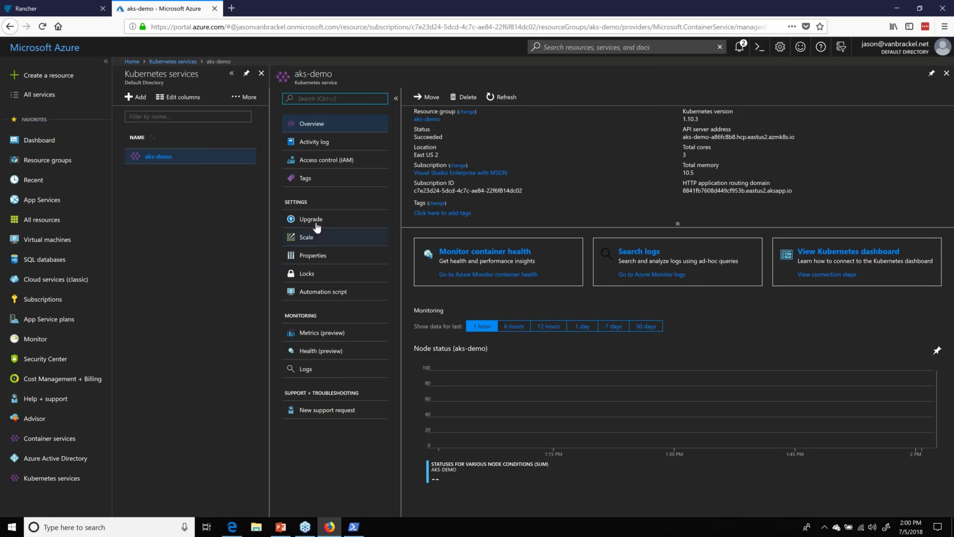
Set the aks-demo cluster's node count to 5 in its scale settings.
{"action": "left_click", "coordinate": [307, 240]}
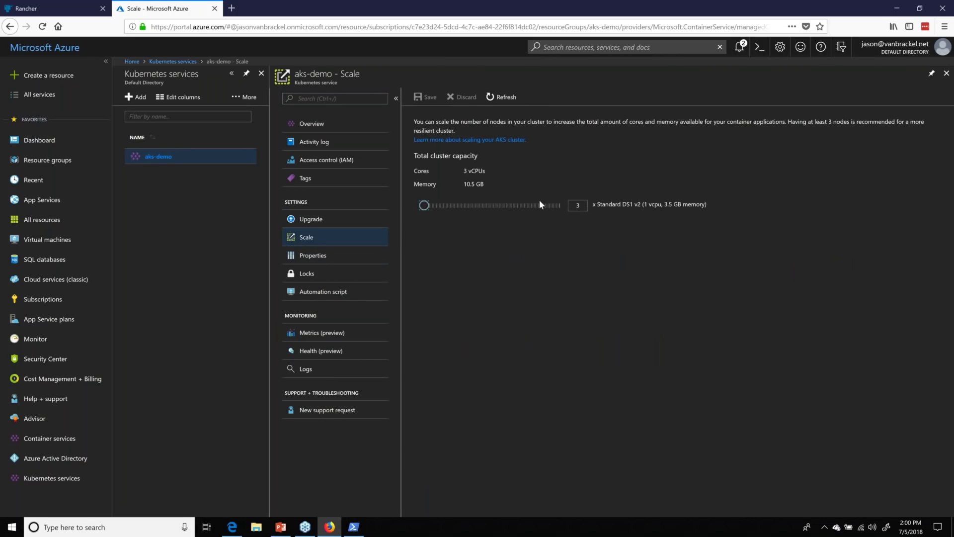
{"action": "double_click", "coordinate": [576, 205]}
{"action": "type", "text": "5"}
{"action": "left_click", "coordinate": [597, 313]}
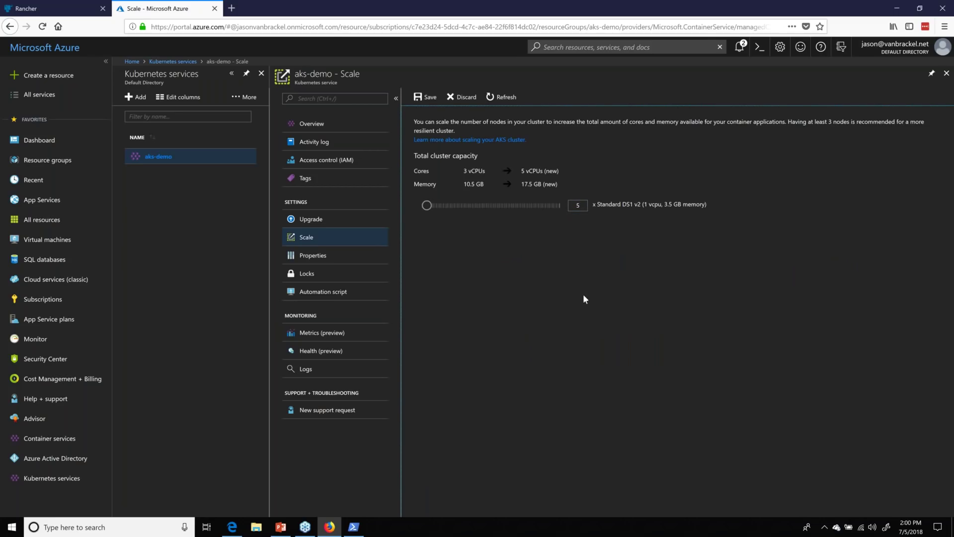
{"action": "left_click", "coordinate": [509, 98]}
{"action": "left_click", "coordinate": [173, 156]}
Switch back to Rancher and view the nodes of the aks-import cluster.
{"action": "left_click", "coordinate": [45, 8]}
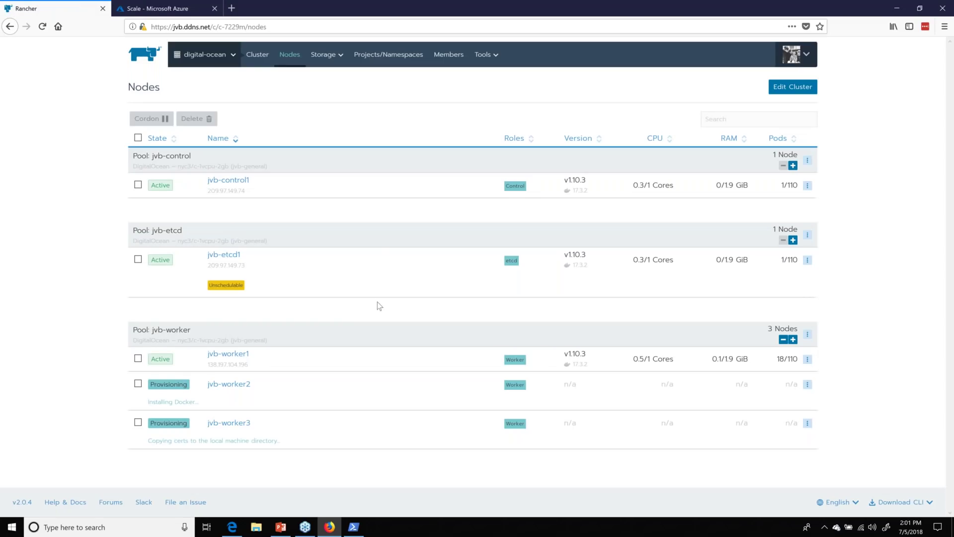
{"action": "left_click", "coordinate": [215, 56]}
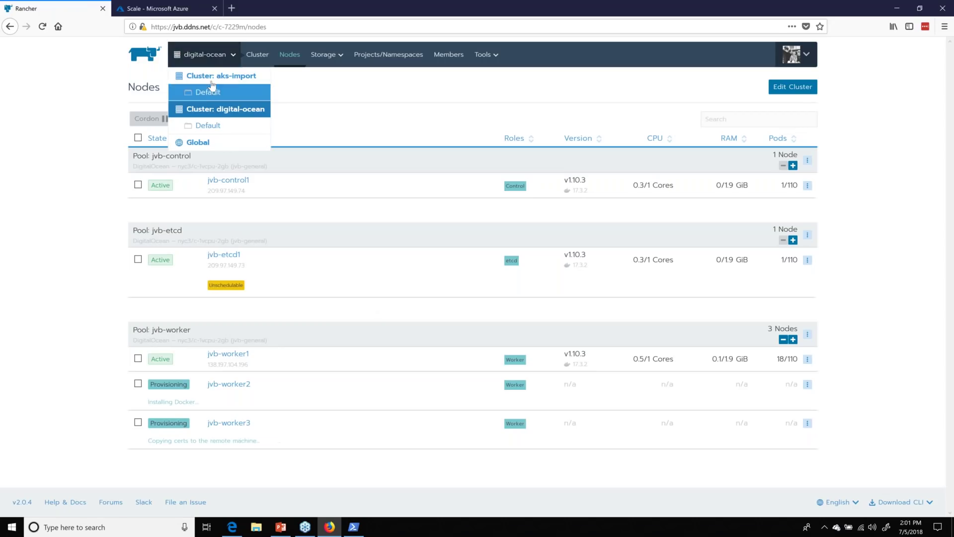
{"action": "left_click", "coordinate": [208, 74]}
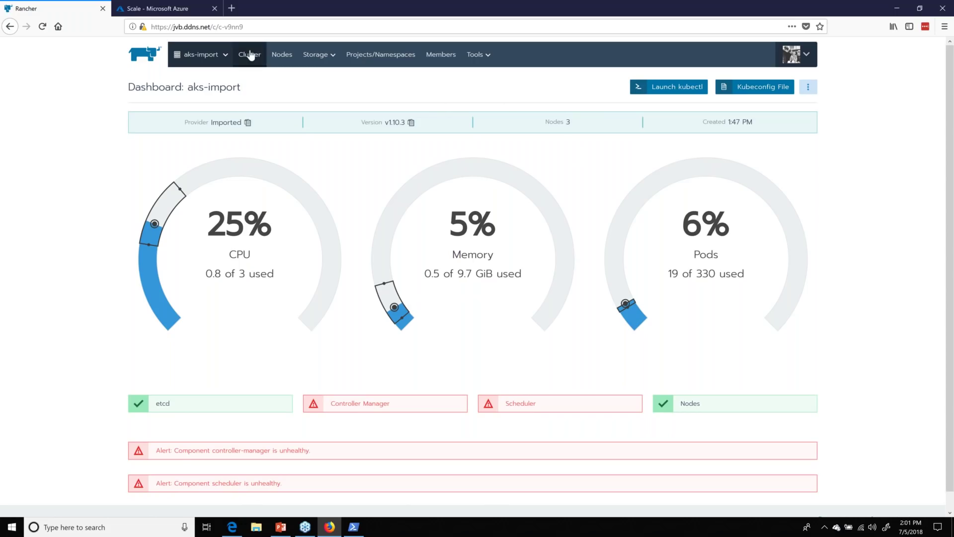
{"action": "left_click", "coordinate": [282, 57]}
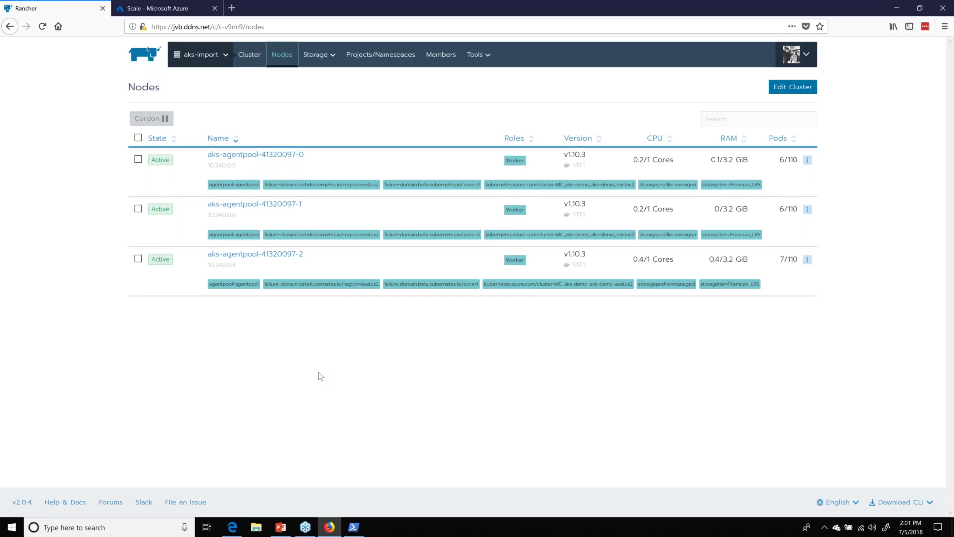
Return to the digital-ocean cluster and open the form for adding a persistent volume.
{"action": "left_click", "coordinate": [210, 62]}
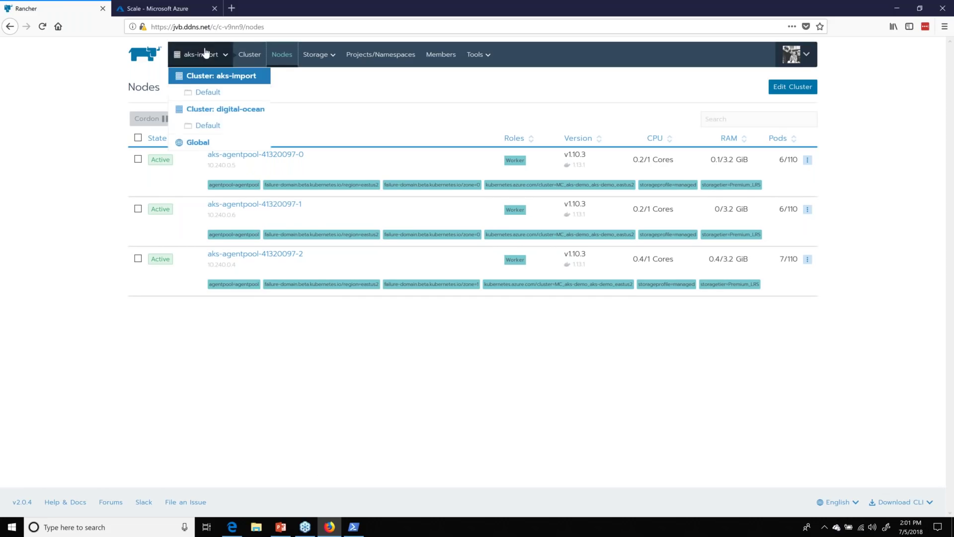
{"action": "left_click", "coordinate": [210, 106]}
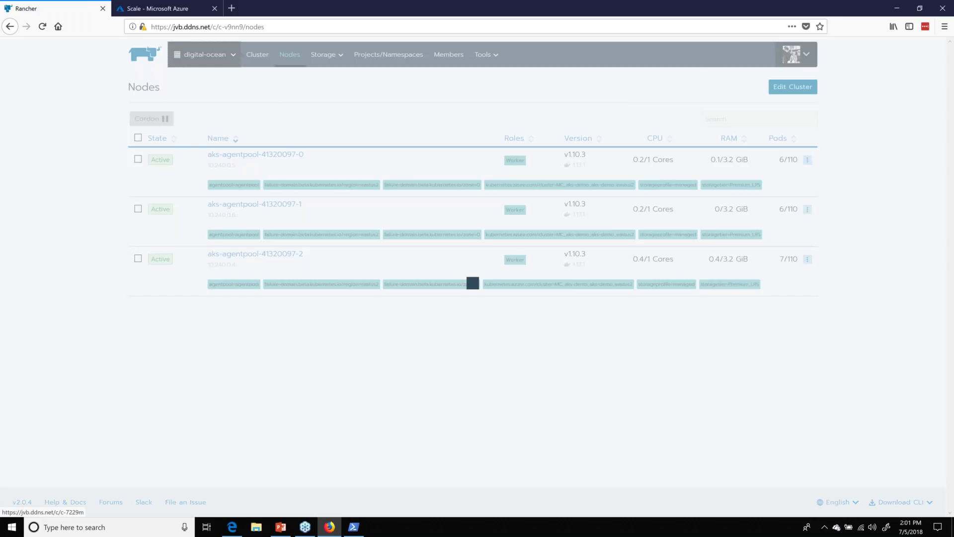
{"action": "mouse_move", "coordinate": [219, 124]}
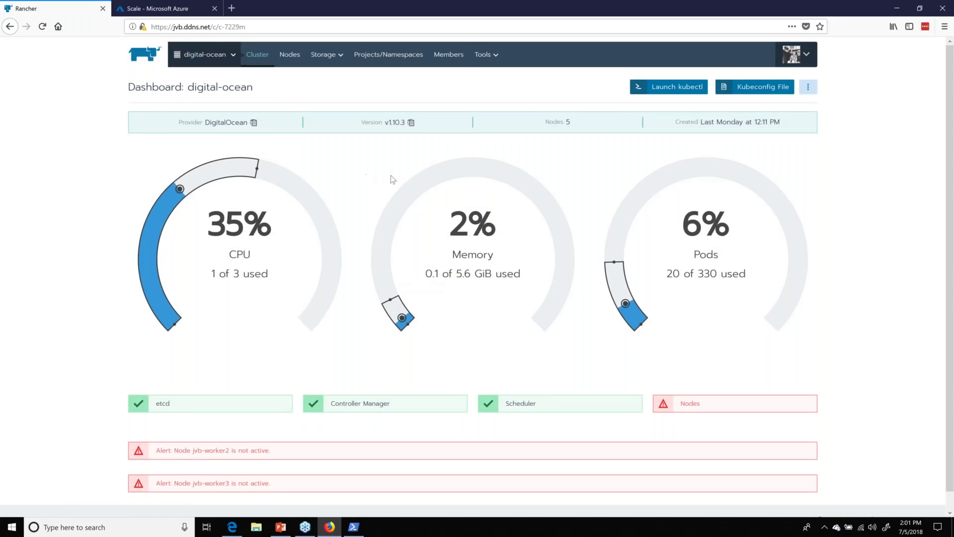
{"action": "left_click", "coordinate": [328, 55]}
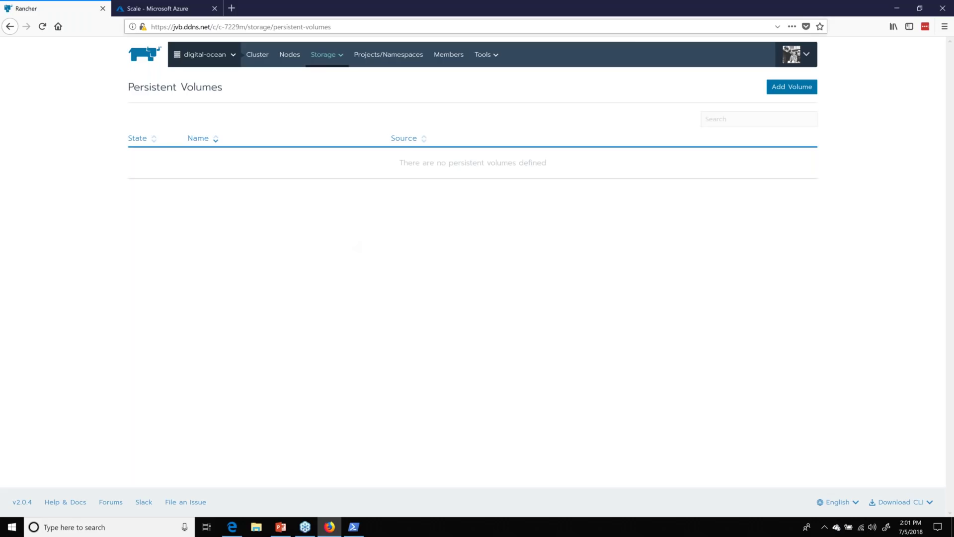
{"action": "left_click", "coordinate": [777, 91]}
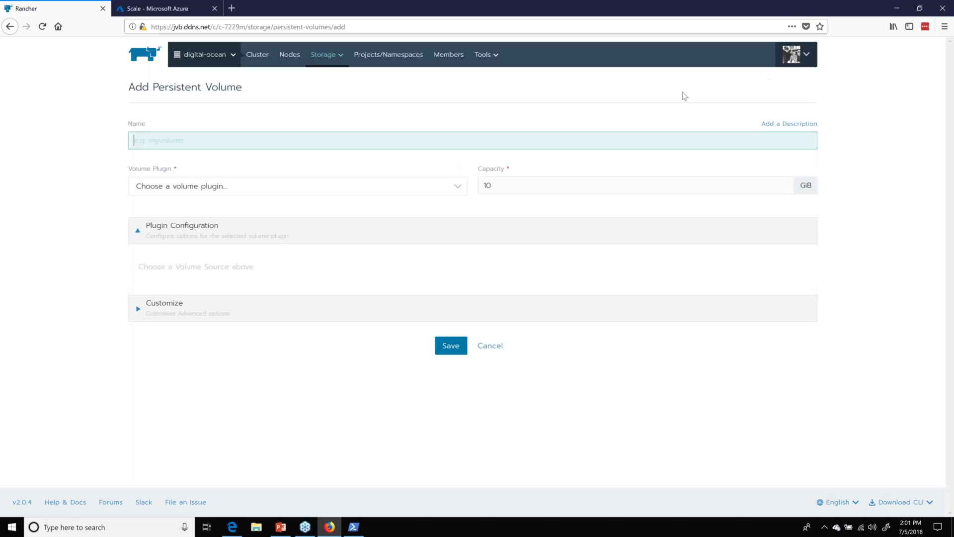
Draft a persistent volume named myvolume with the NFS Share volume plugin, and discard the form without saving.
{"action": "type", "text": "myvolute"}
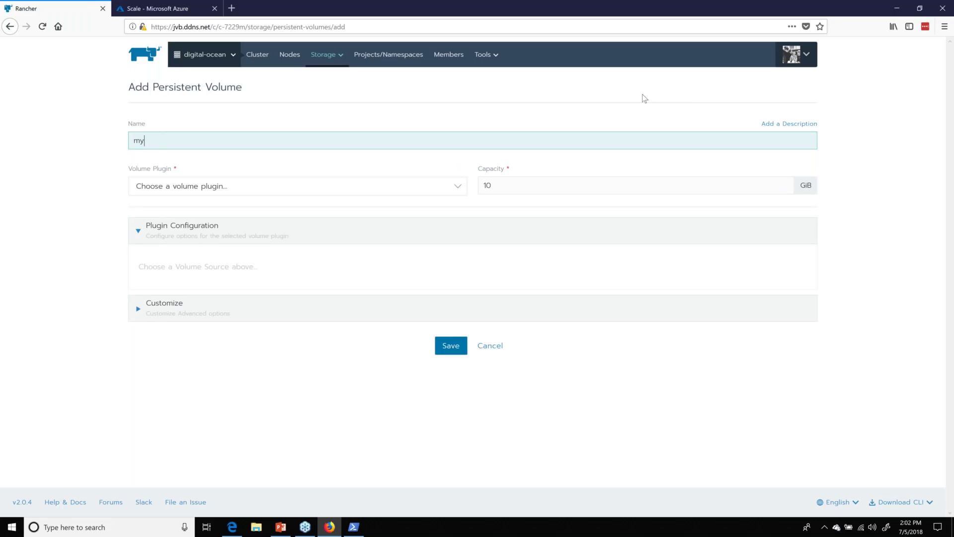
{"action": "key", "text": "BackSpace"}
{"action": "key", "text": "BackSpace"}
{"action": "type", "text": "me"}
{"action": "left_click", "coordinate": [346, 186]}
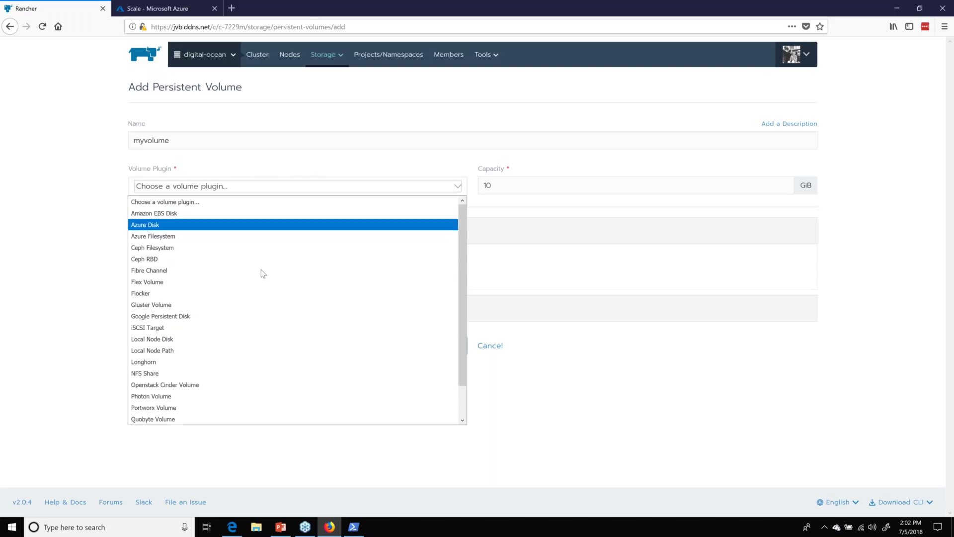
{"action": "left_click", "coordinate": [222, 372]}
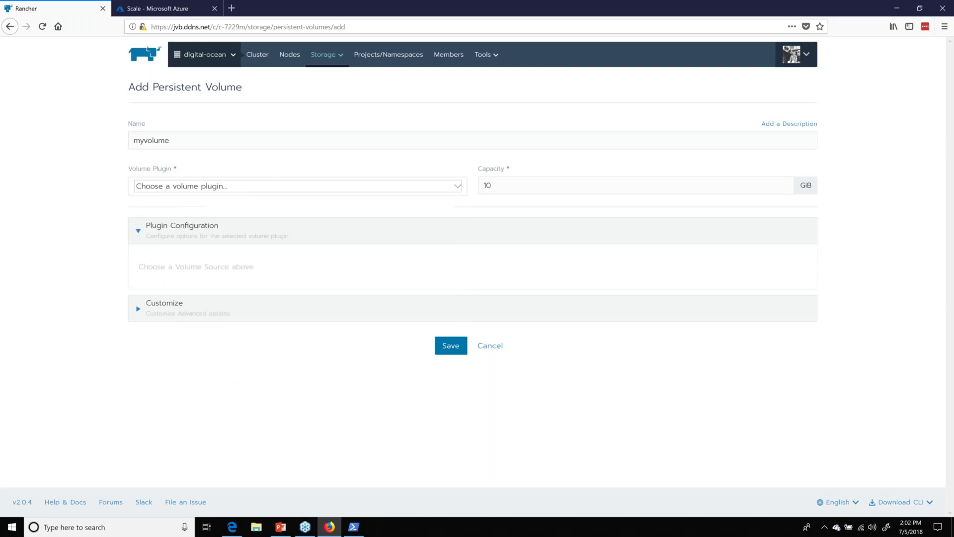
{"action": "left_click", "coordinate": [240, 283]}
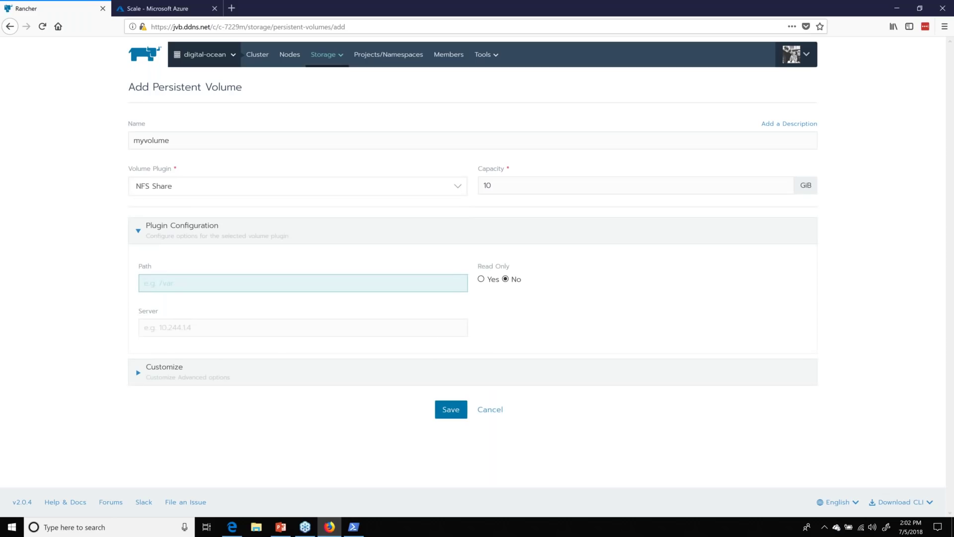
{"action": "left_click", "coordinate": [271, 328]}
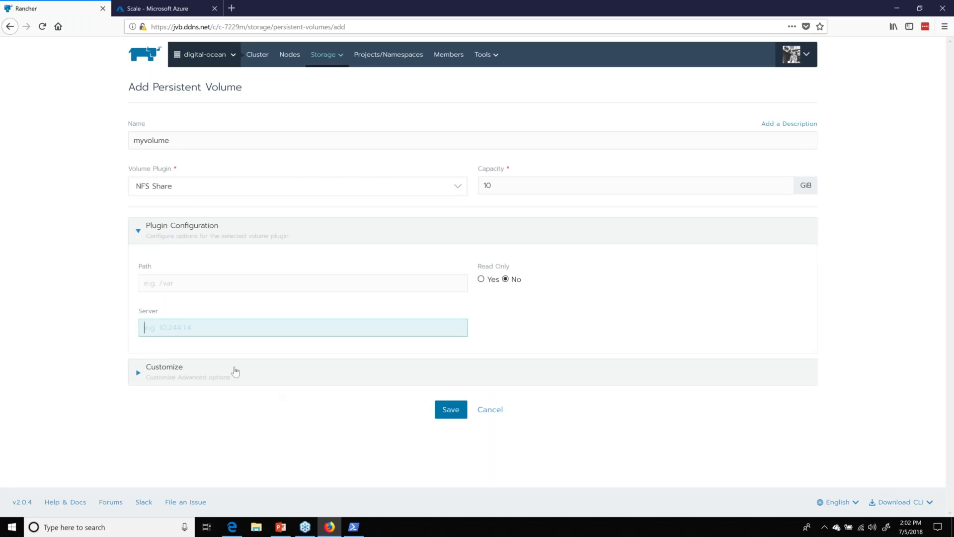
{"action": "left_click", "coordinate": [497, 410]}
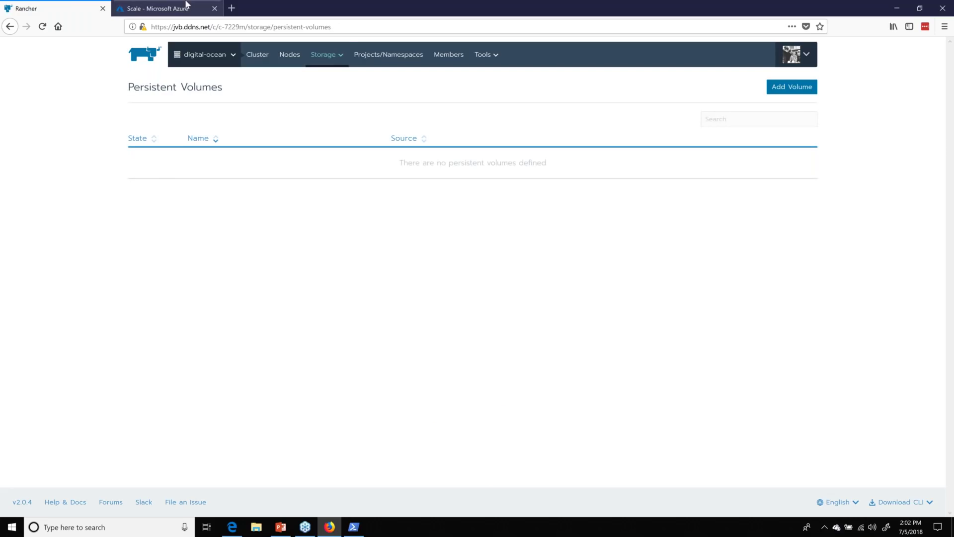
View the digital-ocean cluster's storage classes and look over the form for adding a class, leaving it without saving.
{"action": "mouse_move", "coordinate": [323, 63]}
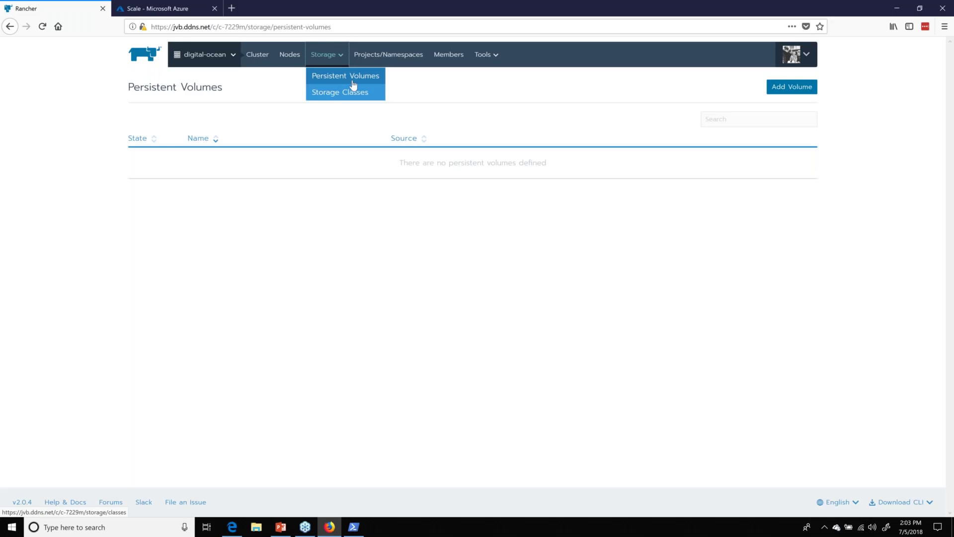
{"action": "left_click", "coordinate": [362, 92]}
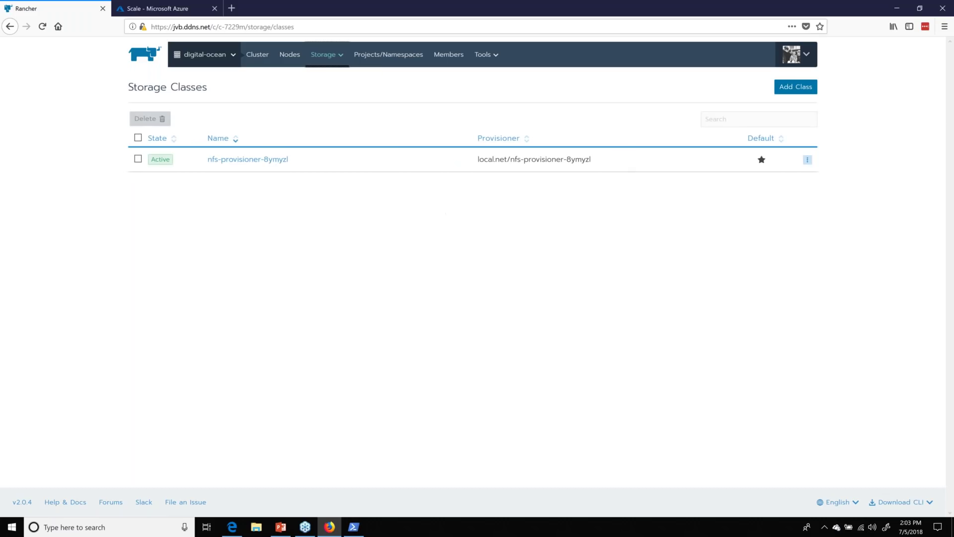
{"action": "left_click", "coordinate": [798, 87]}
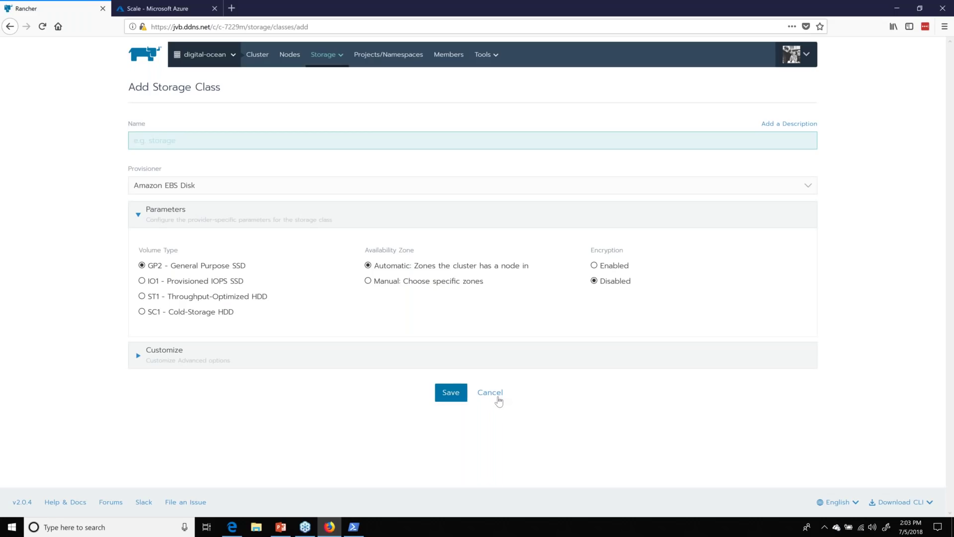
{"action": "left_click", "coordinate": [502, 394]}
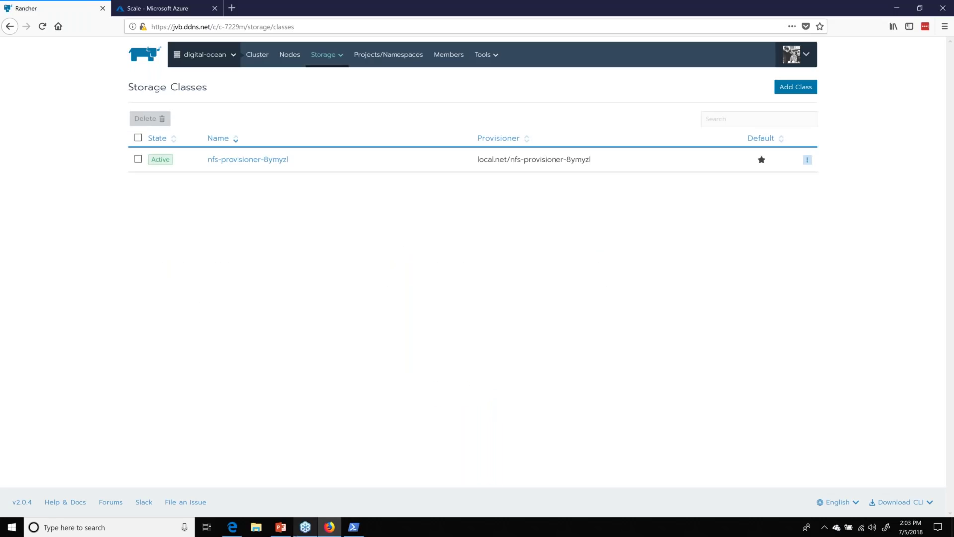
Switch to the PowerPoint presentation, show the Rancher 2.0 101 agenda slide, and minimize it to return to Rancher.
{"action": "left_click", "coordinate": [283, 529]}
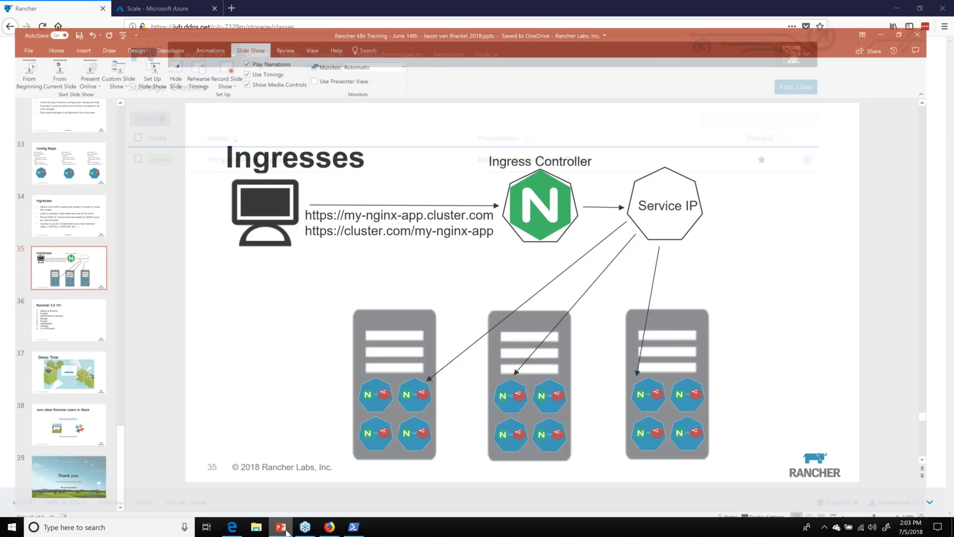
{"action": "key", "text": "Down"}
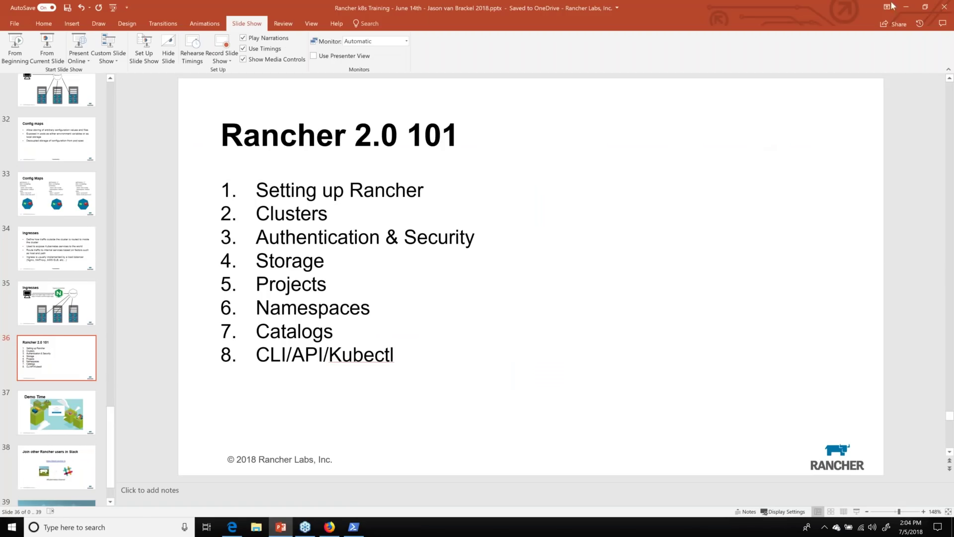
{"action": "left_click", "coordinate": [906, 7]}
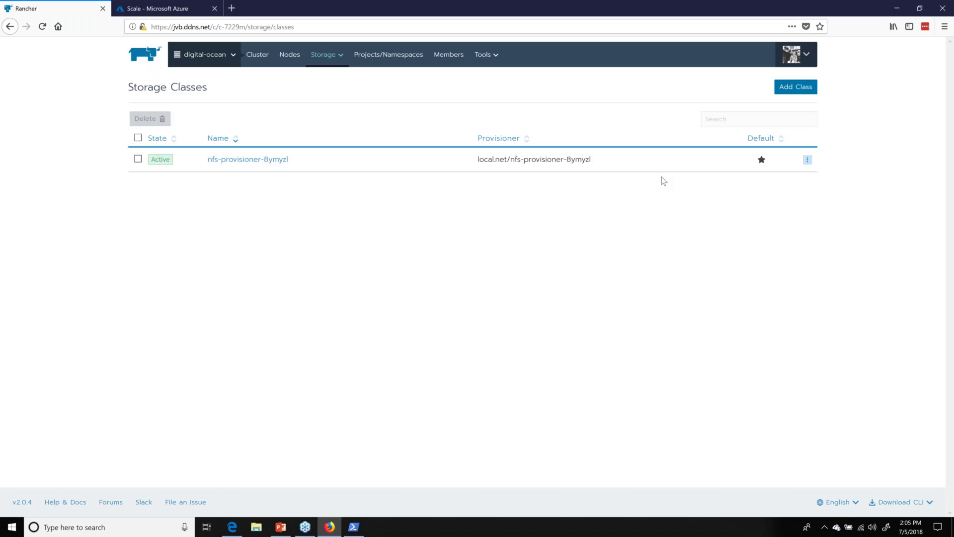
Search the web for "F5 BIG IP Conector" in a new browser tab.
{"action": "left_click", "coordinate": [232, 8]}
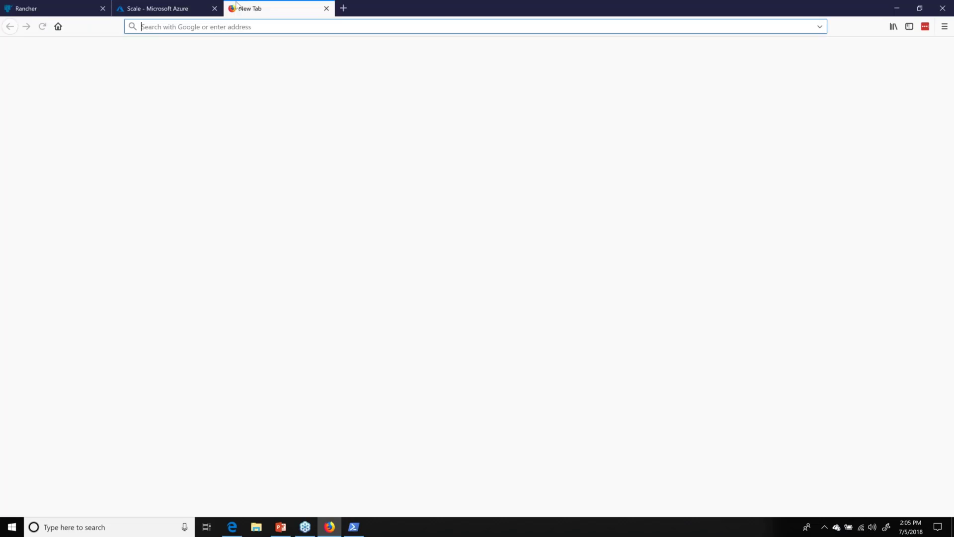
{"action": "type", "text": "F"}
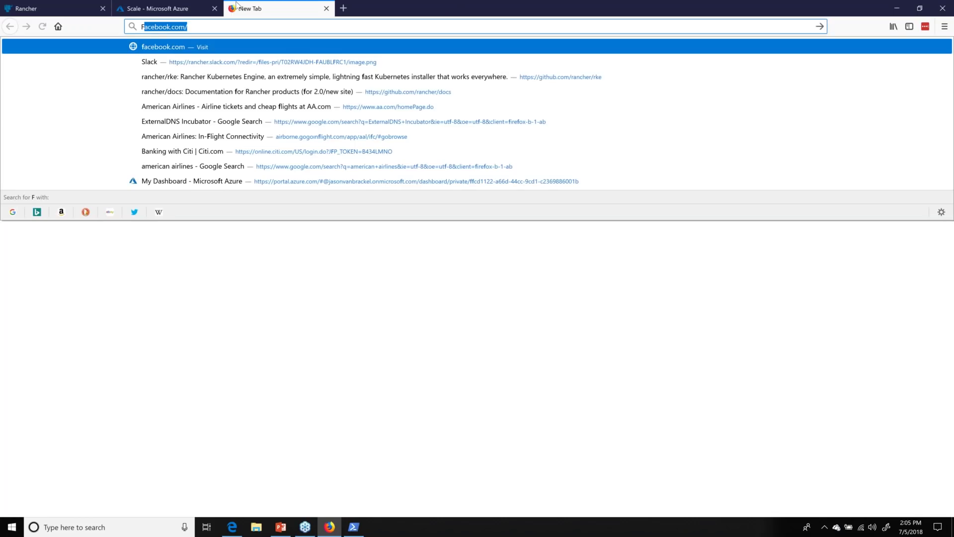
{"action": "type", "text": "5 V"}
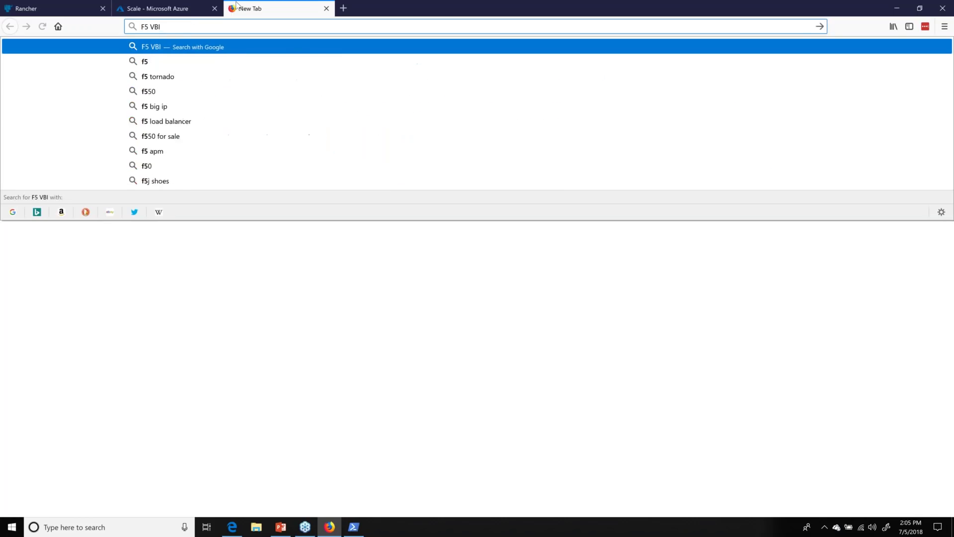
{"action": "key", "text": "BackSpace"}
{"action": "type", "text": "BIG"}
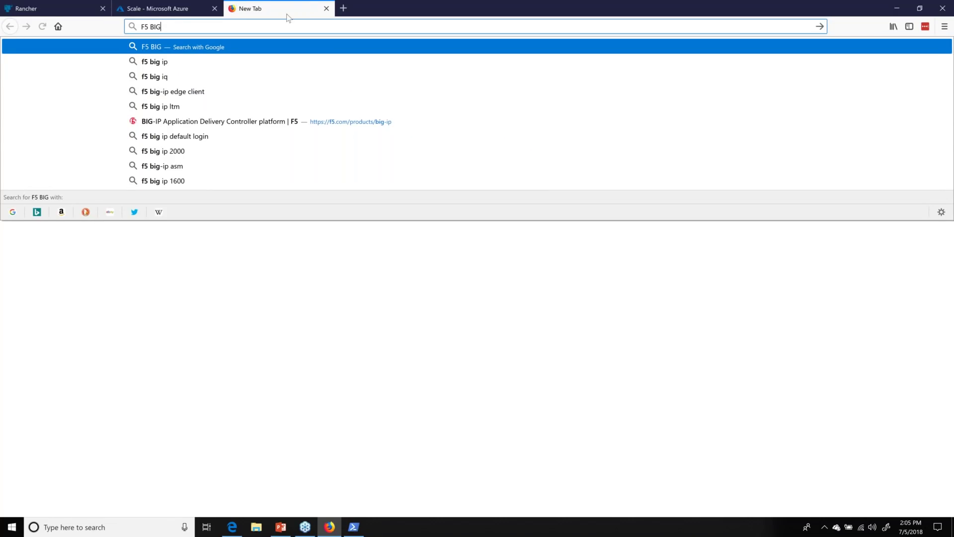
{"action": "type", "text": "O"}
{"action": "key", "text": "BackSpace"}
{"action": "type", "text": "IP"}
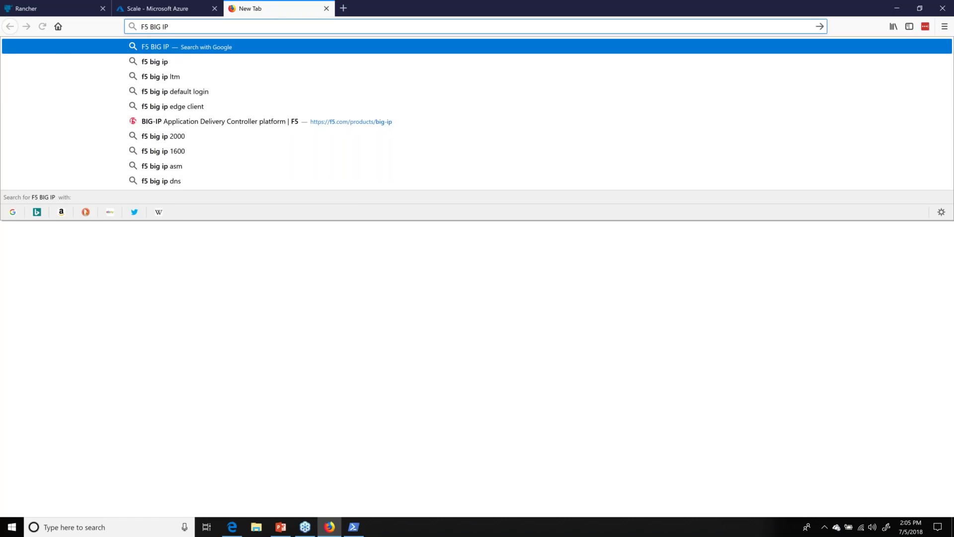
{"action": "type", "text": " Conector"}
{"action": "key", "text": "Return"}
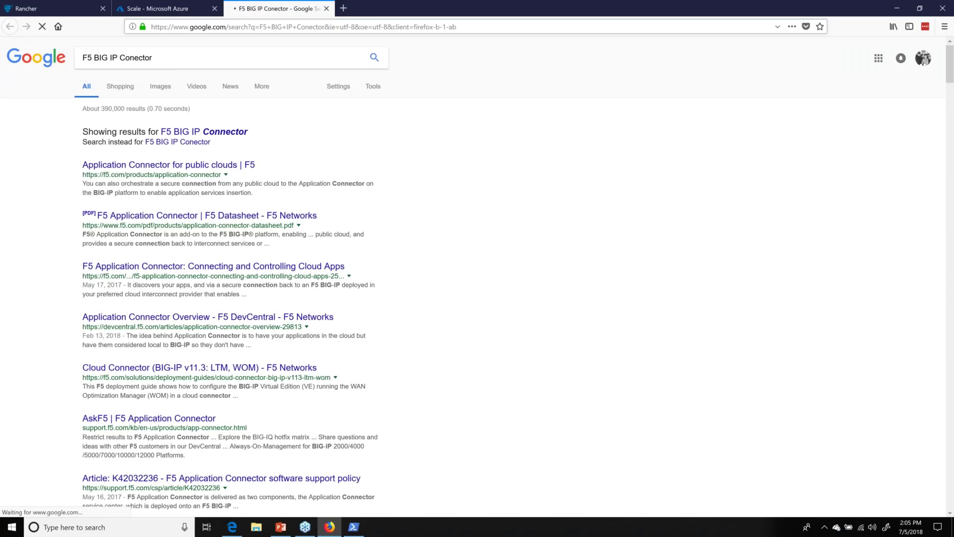
Refine the search to "f5 big ip conector kubernetes" and read the F5 Kubernetes BIG-IP Controller documentation page.
{"action": "left_click", "coordinate": [273, 58]}
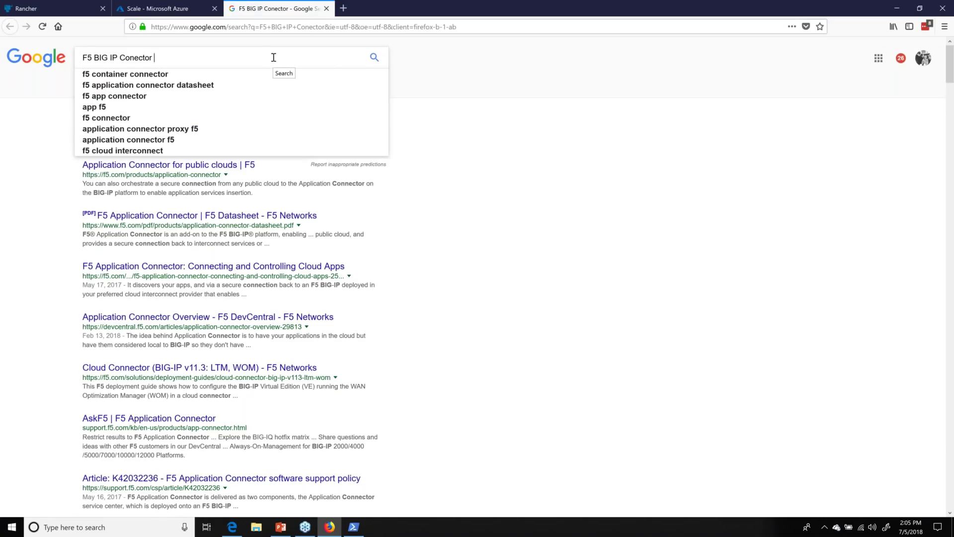
{"action": "type", "text": "Kuber"}
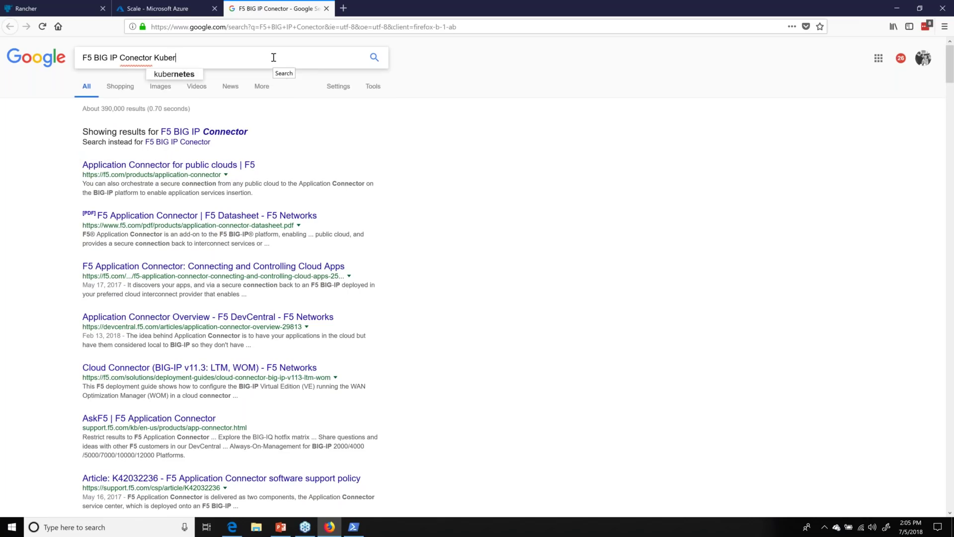
{"action": "key", "text": "Down"}
{"action": "key", "text": "Return"}
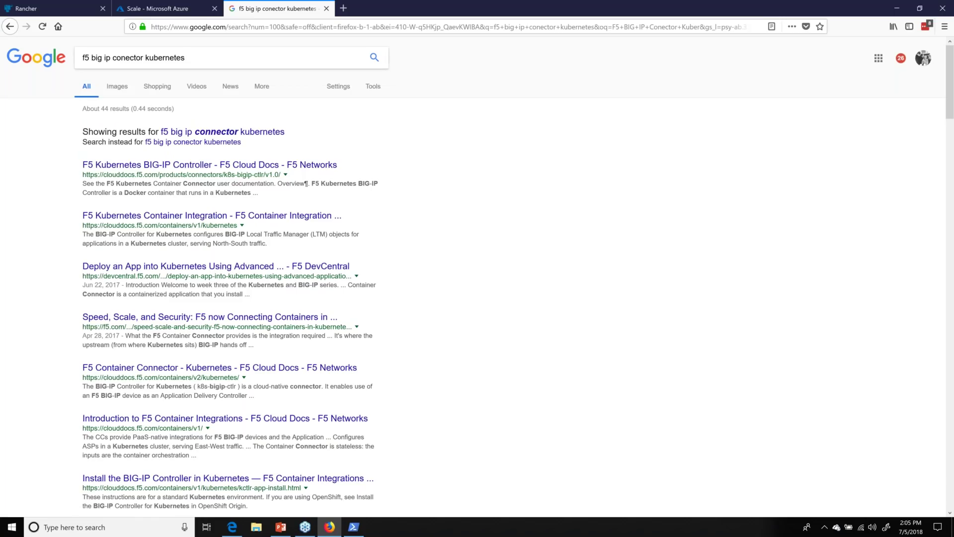
{"action": "left_click", "coordinate": [171, 168]}
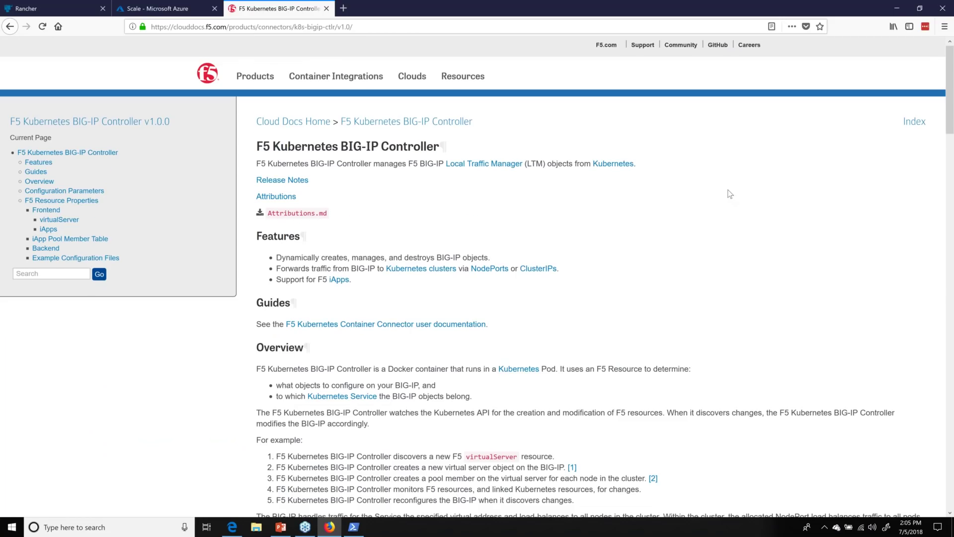
{"action": "scroll", "coordinate": [729, 193], "scroll_direction": "down", "scroll_amount": 2}
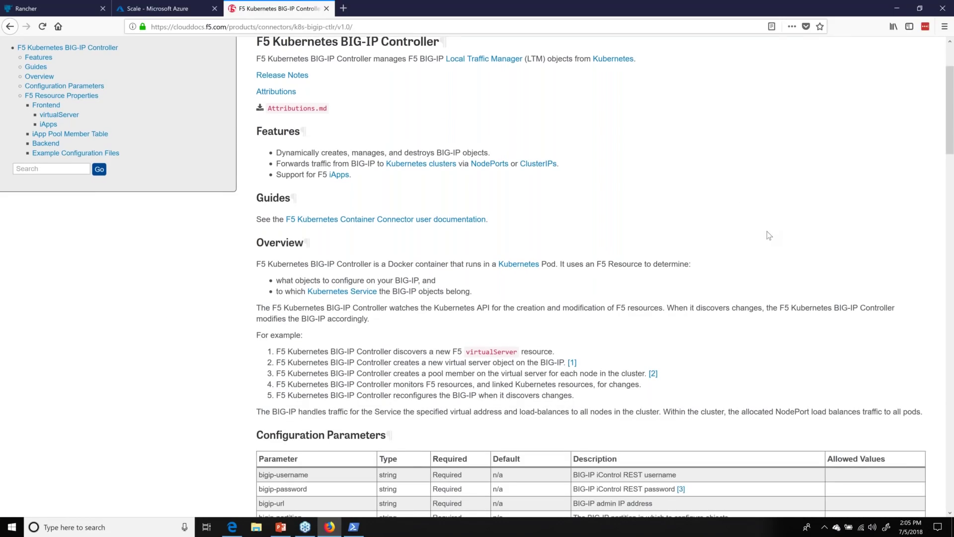
{"action": "scroll", "coordinate": [769, 235], "scroll_direction": "down", "scroll_amount": 2}
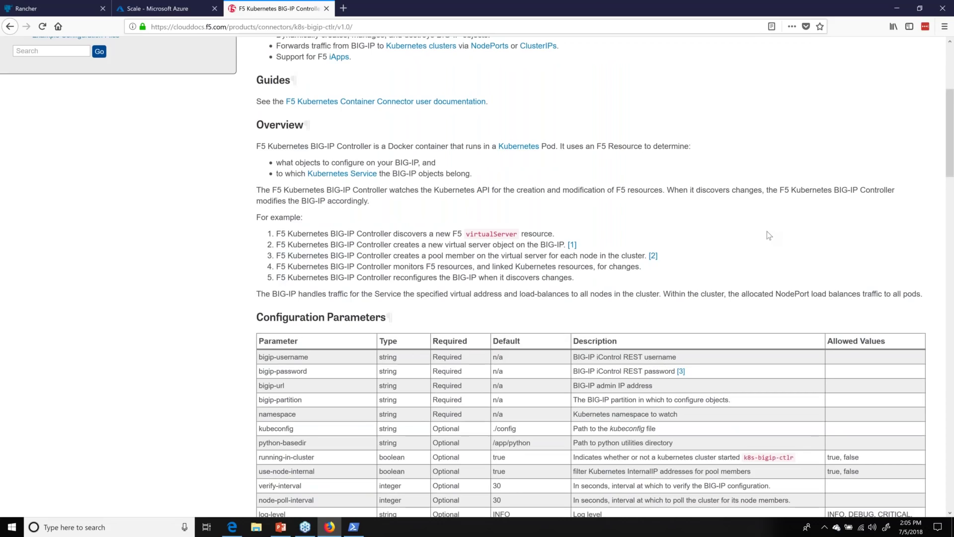
{"action": "scroll", "coordinate": [767, 231], "scroll_direction": "up", "scroll_amount": 4}
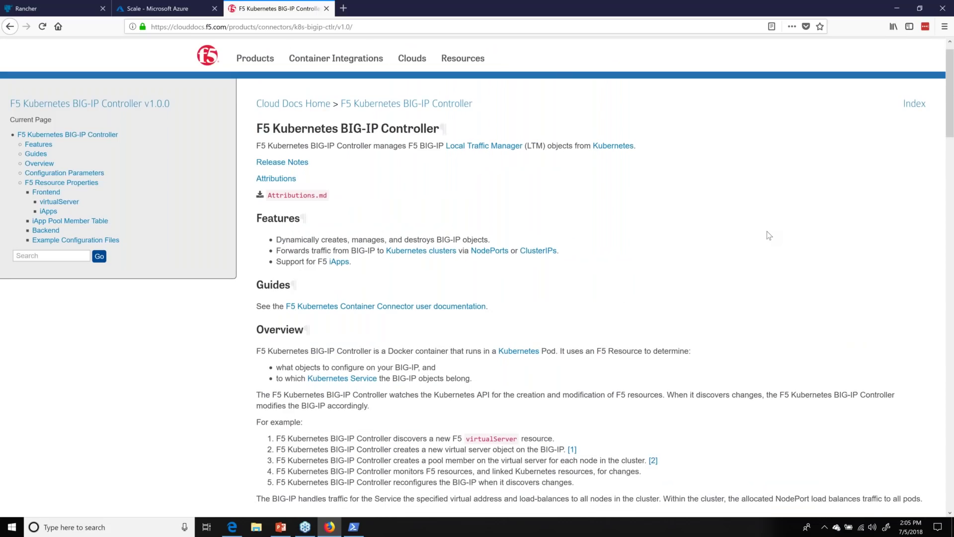
{"action": "scroll", "coordinate": [767, 231], "scroll_direction": "up", "scroll_amount": 1}
Search the web for "External DNS" and read the kubernetes-incubator/external-dns repository's README through its list of supported DNS providers.
{"action": "left_click", "coordinate": [387, 24]}
{"action": "type", "text": "E"}
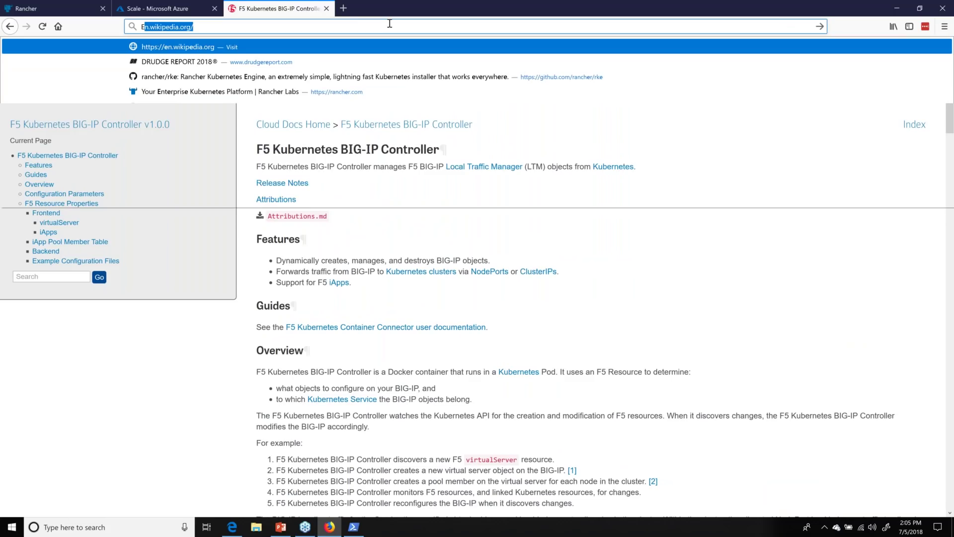
{"action": "type", "text": "xternal DNS"}
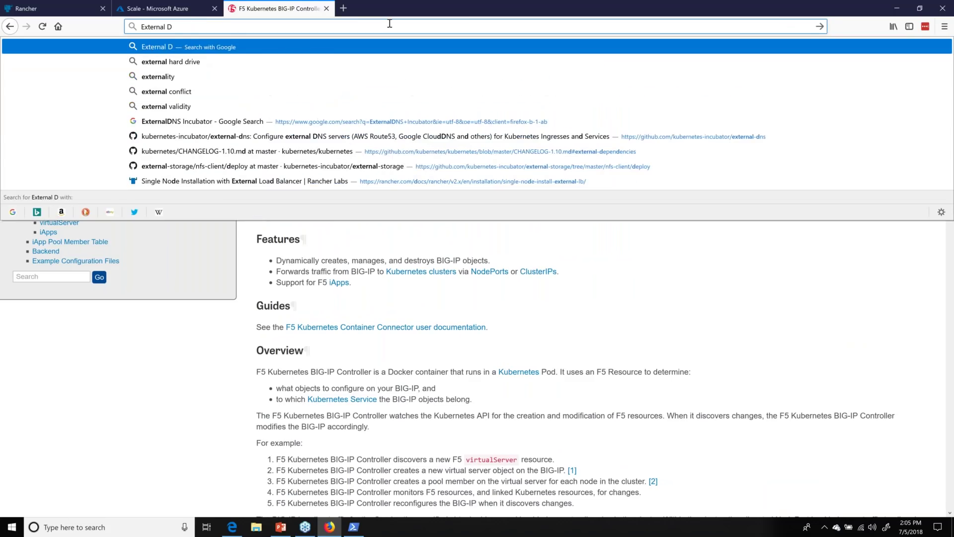
{"action": "key", "text": "Return"}
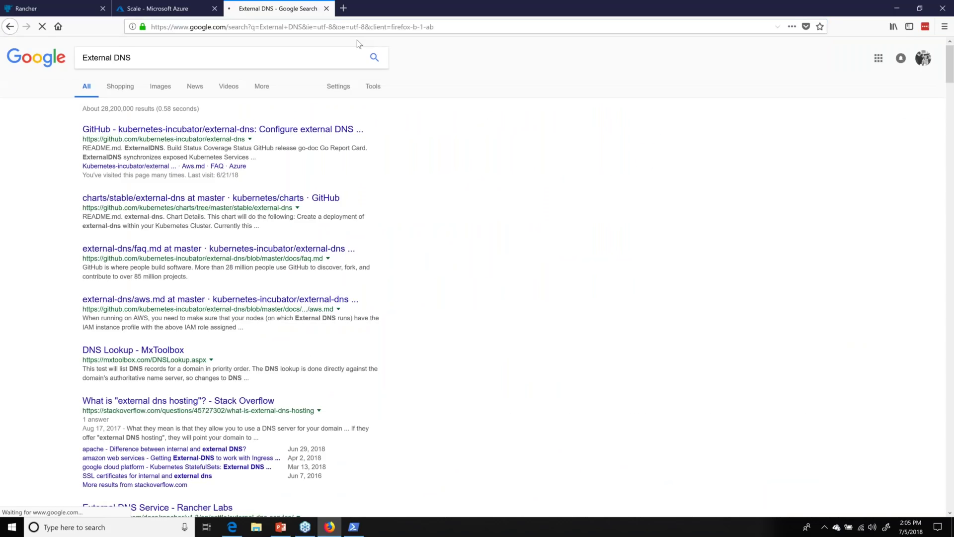
{"action": "left_click", "coordinate": [343, 129]}
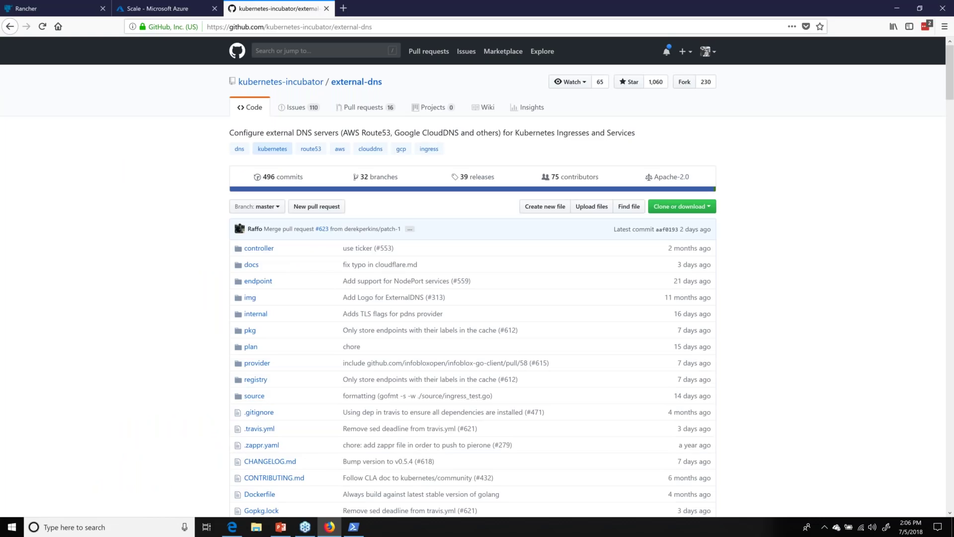
{"action": "scroll", "coordinate": [863, 323], "scroll_direction": "down", "scroll_amount": 1}
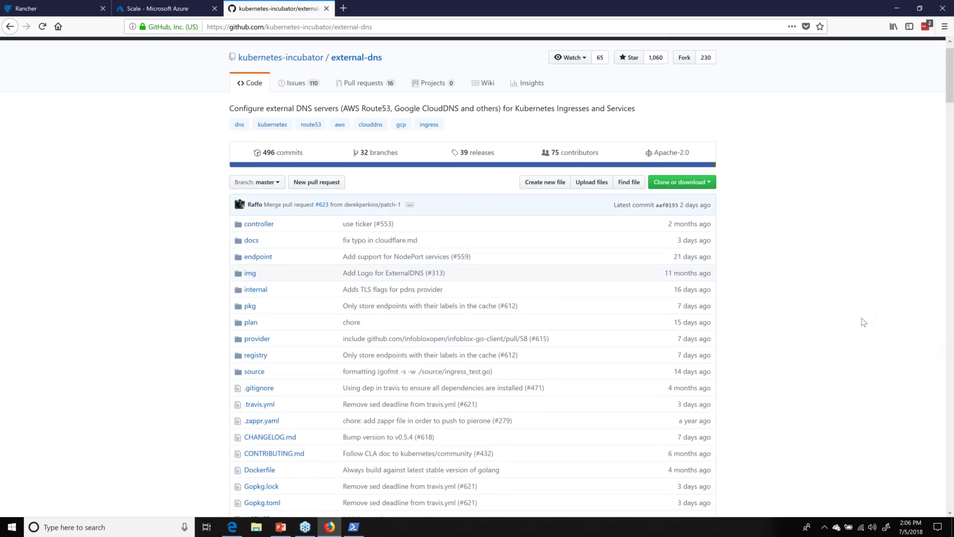
{"action": "scroll", "coordinate": [863, 322], "scroll_direction": "down", "scroll_amount": 8}
{"action": "scroll", "coordinate": [863, 323], "scroll_direction": "down", "scroll_amount": 7}
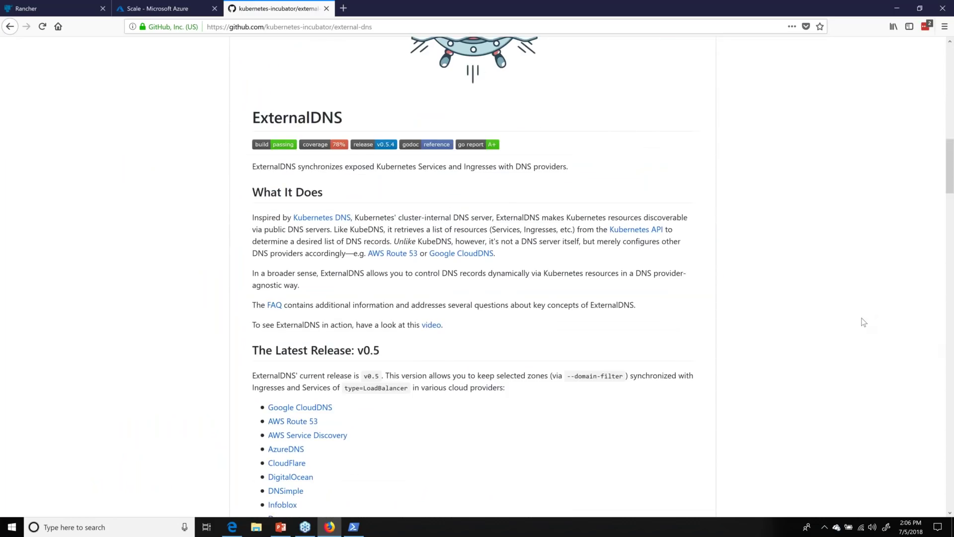
{"action": "scroll", "coordinate": [864, 323], "scroll_direction": "down", "scroll_amount": 4}
{"action": "scroll", "coordinate": [853, 322], "scroll_direction": "down", "scroll_amount": 1}
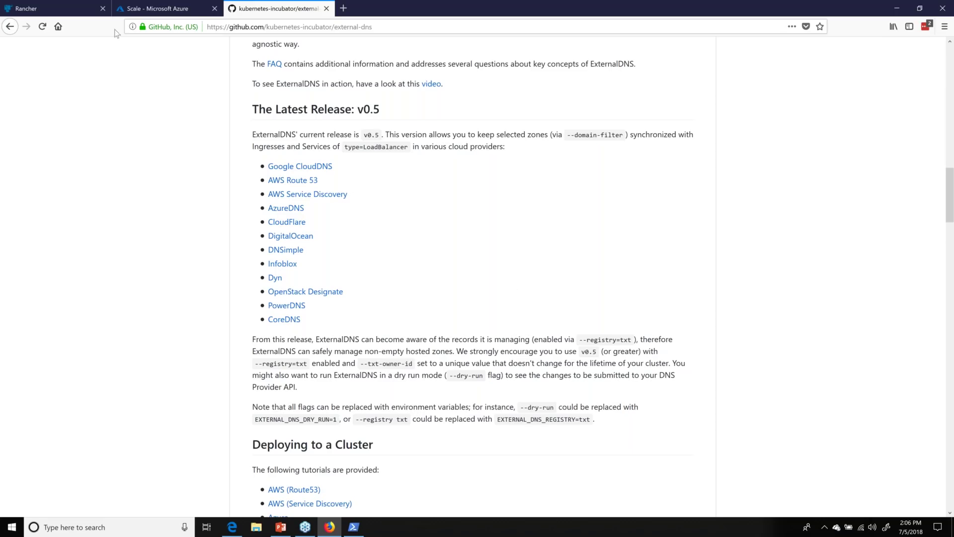
Close the external-dns page to return to Rancher's storage classes, and dismiss the Slack notification.
{"action": "key", "text": "ctrl+w"}
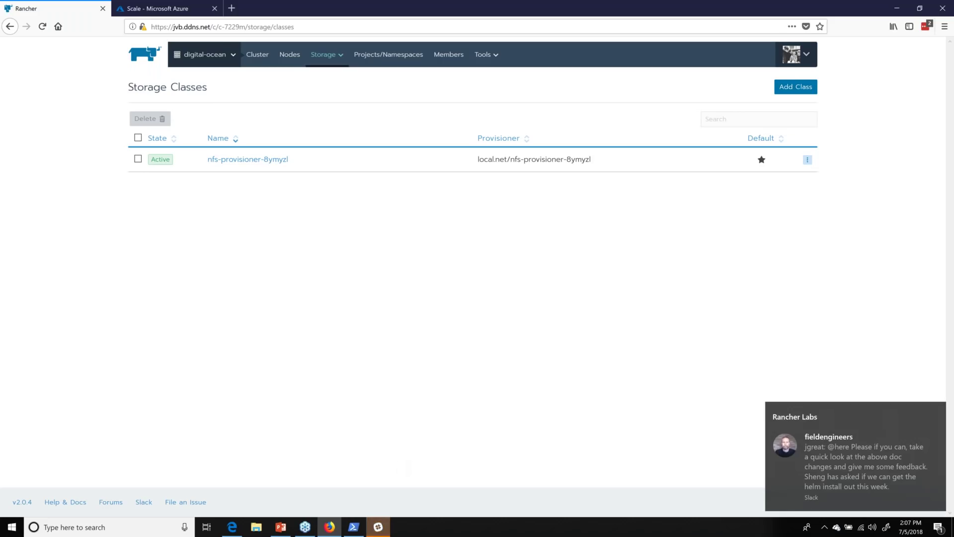
{"action": "mouse_move", "coordinate": [940, 417]}
{"action": "left_click", "coordinate": [937, 411]}
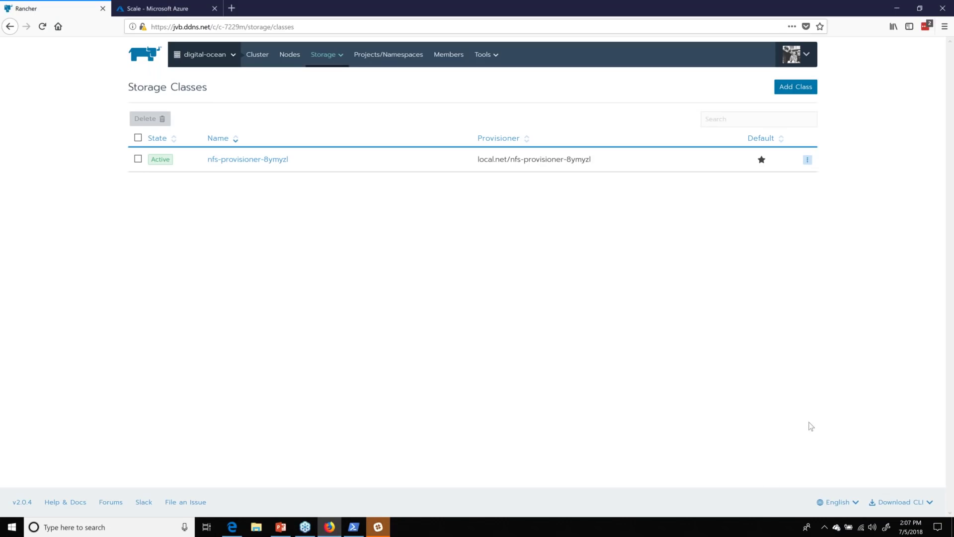
Quit the Slack app running in the background and close the list of hidden background apps.
{"action": "left_click", "coordinate": [824, 528]}
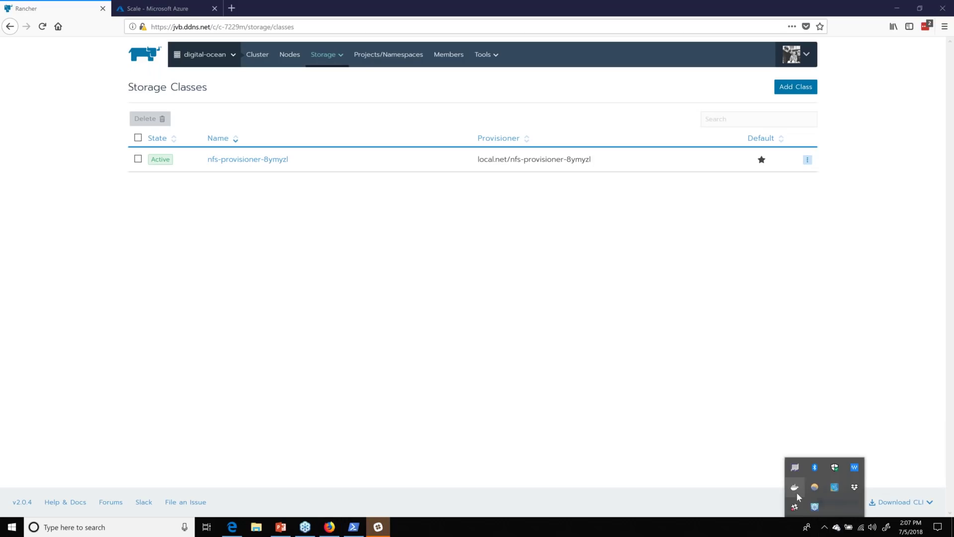
{"action": "right_click", "coordinate": [797, 505]}
{"action": "left_click", "coordinate": [817, 497]}
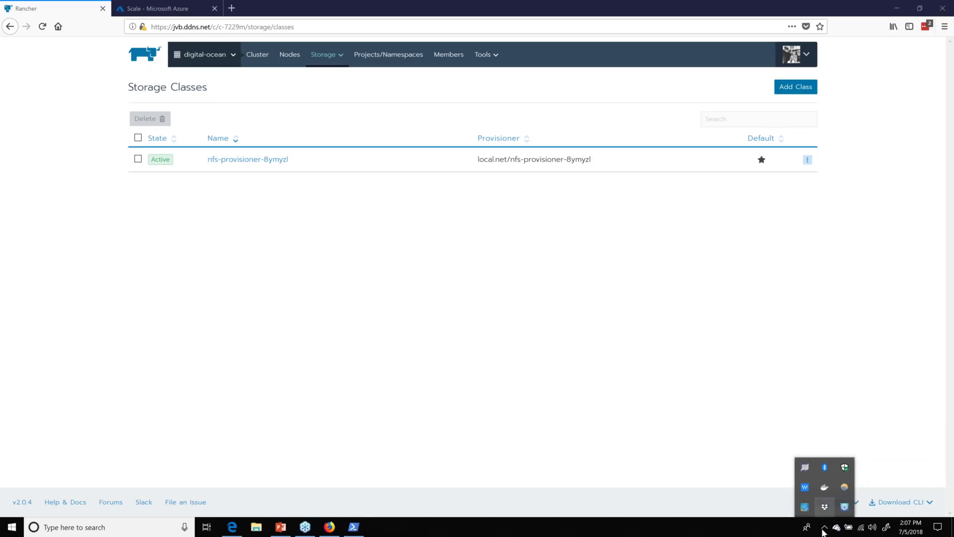
{"action": "left_click", "coordinate": [824, 528]}
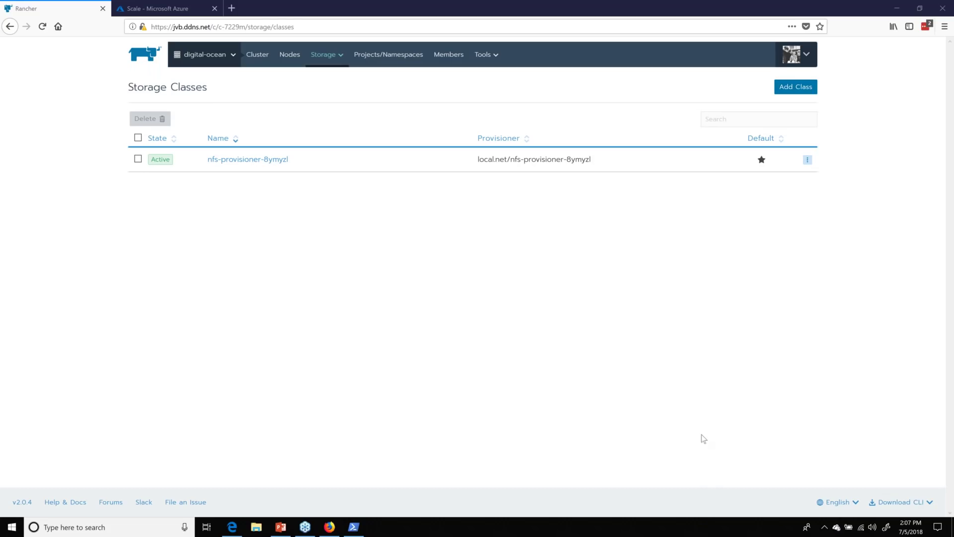
View the digital-ocean cluster's alerts, and open its notifiers page.
{"action": "mouse_move", "coordinate": [485, 55]}
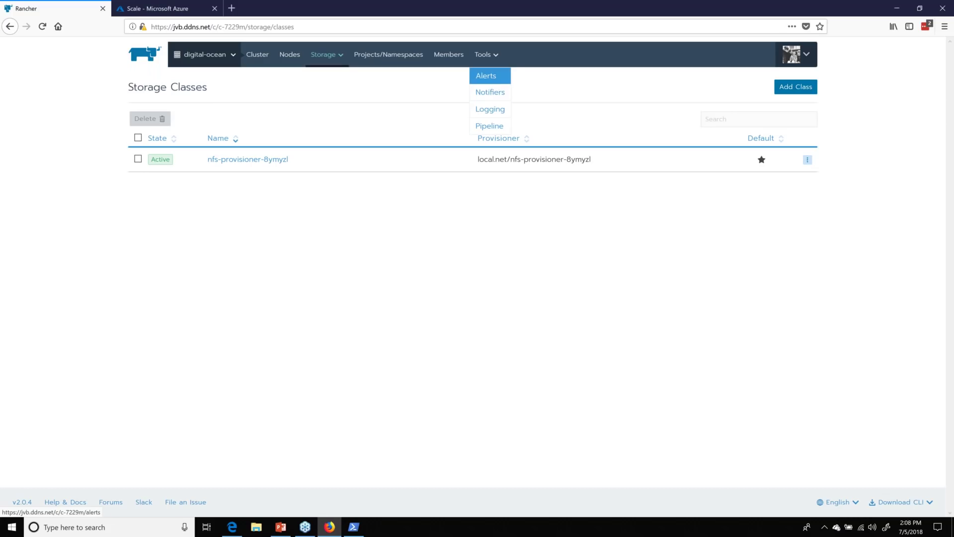
{"action": "left_click", "coordinate": [487, 75]}
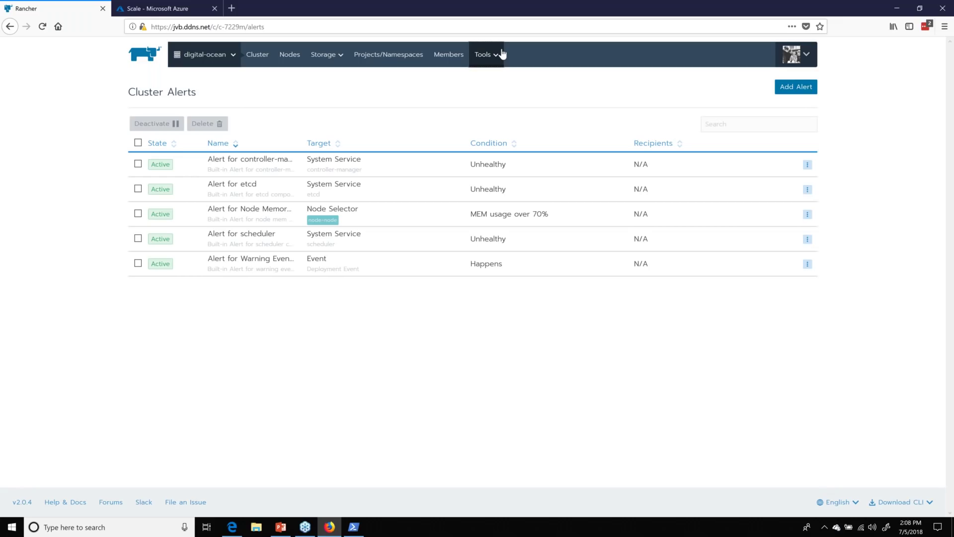
{"action": "mouse_move", "coordinate": [501, 53]}
{"action": "left_click", "coordinate": [491, 91]}
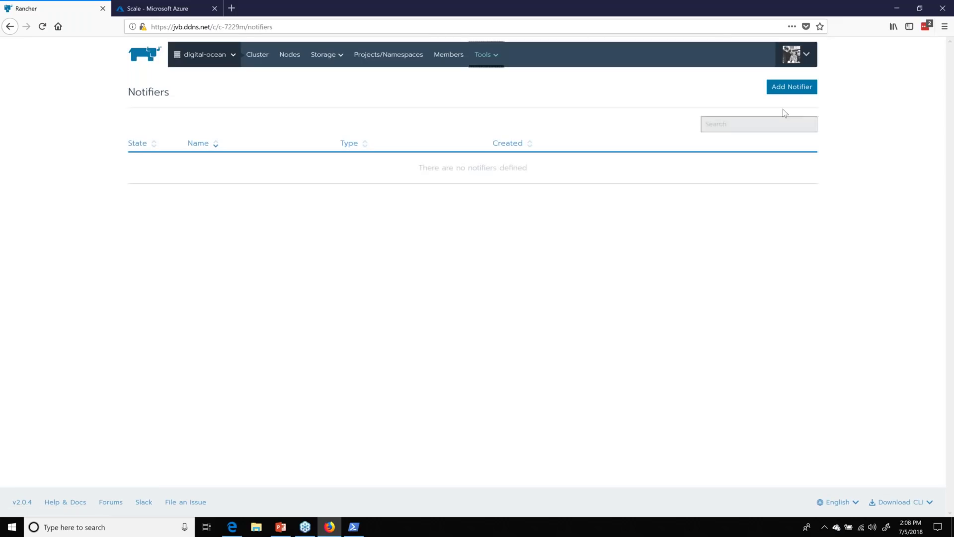
Examine the Slack and Webhook forms for adding a notifier, and cancel without adding one.
{"action": "left_click", "coordinate": [791, 87]}
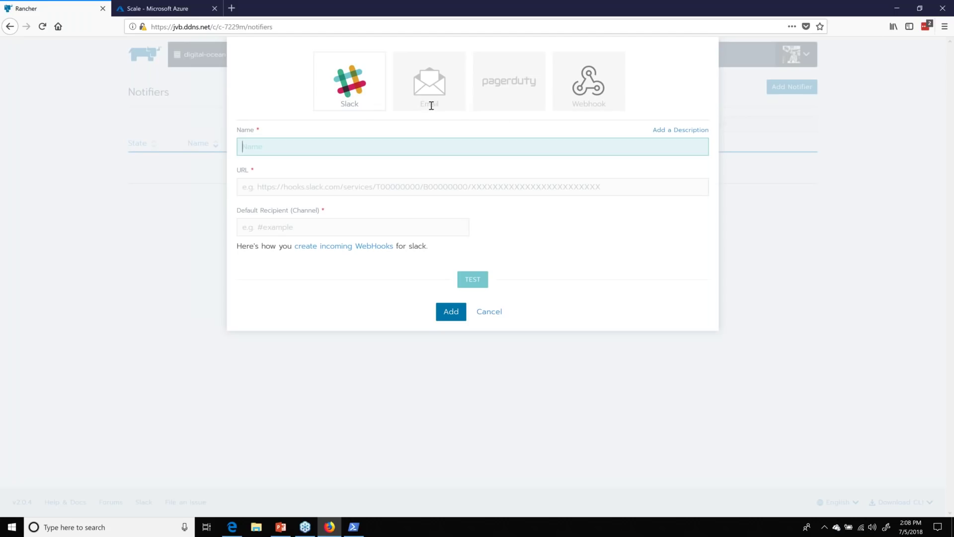
{"action": "left_click", "coordinate": [577, 90]}
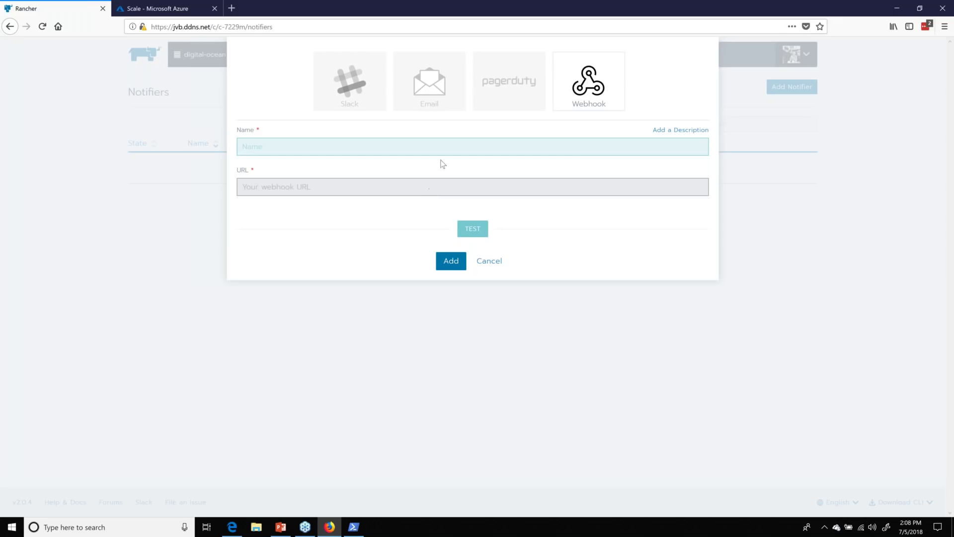
{"action": "left_click", "coordinate": [490, 261]}
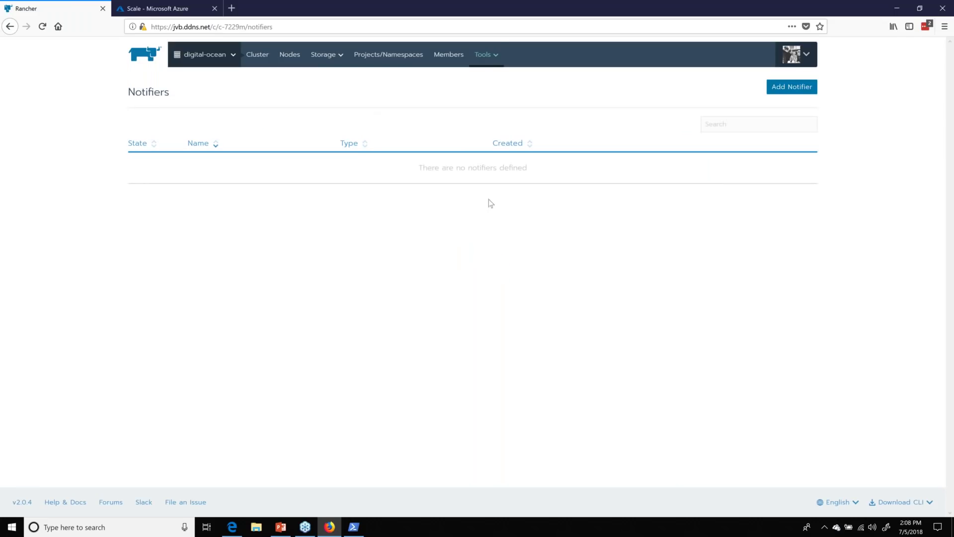
View the global clusters list, and switch to the Azure portal's Scale page for aks-demo.
{"action": "mouse_move", "coordinate": [495, 59]}
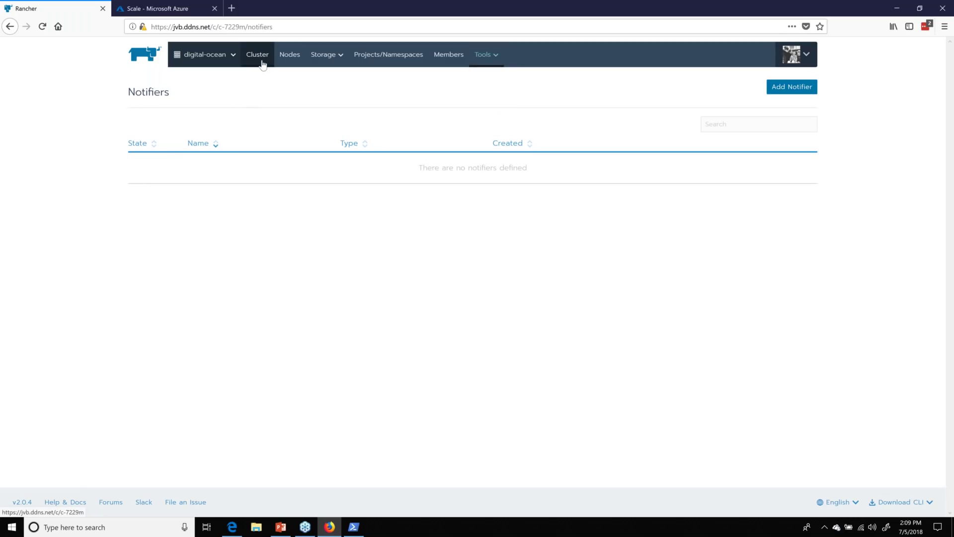
{"action": "mouse_move", "coordinate": [227, 63]}
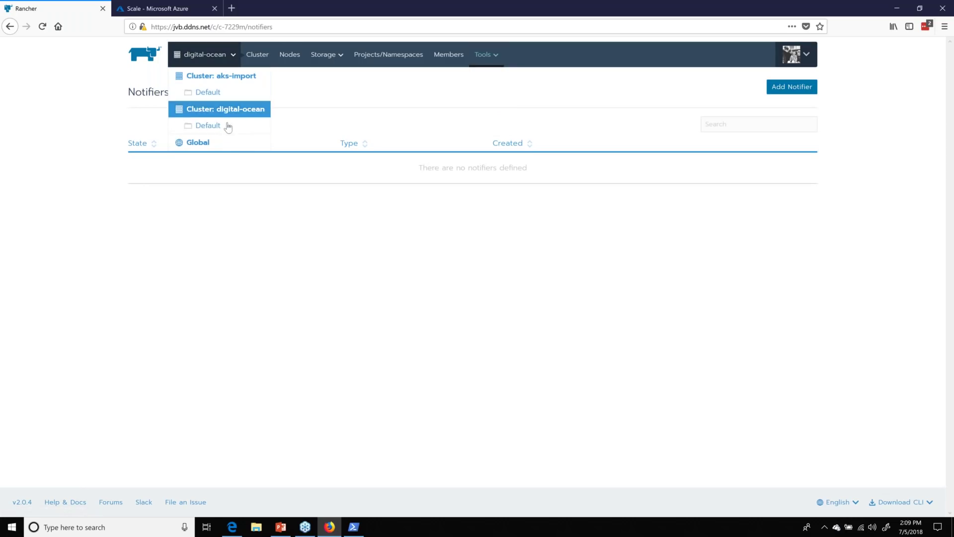
{"action": "left_click", "coordinate": [209, 142]}
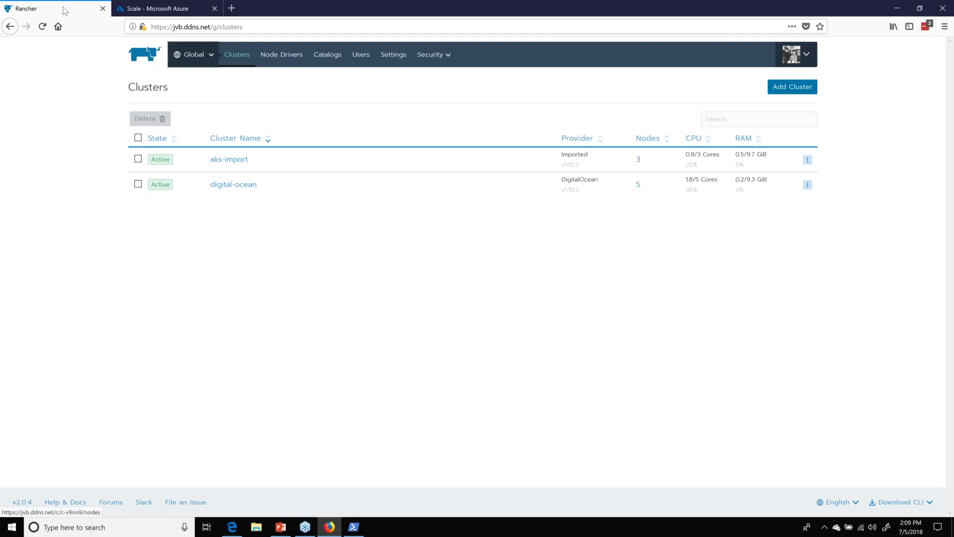
{"action": "left_click", "coordinate": [149, 9]}
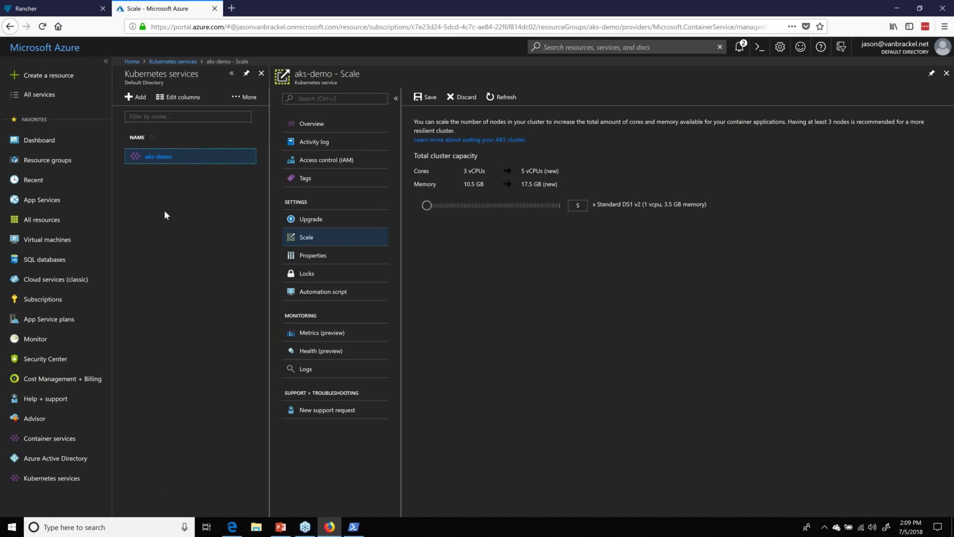
Keep the unsaved scale edits and save the aks-demo cluster at 5 nodes.
{"action": "left_click", "coordinate": [168, 62]}
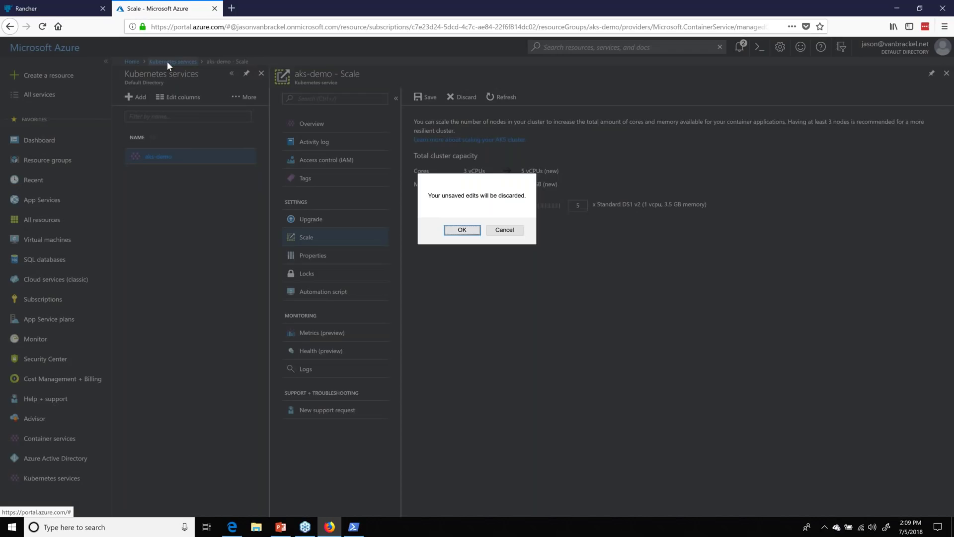
{"action": "left_click", "coordinate": [492, 230]}
{"action": "left_click", "coordinate": [426, 97]}
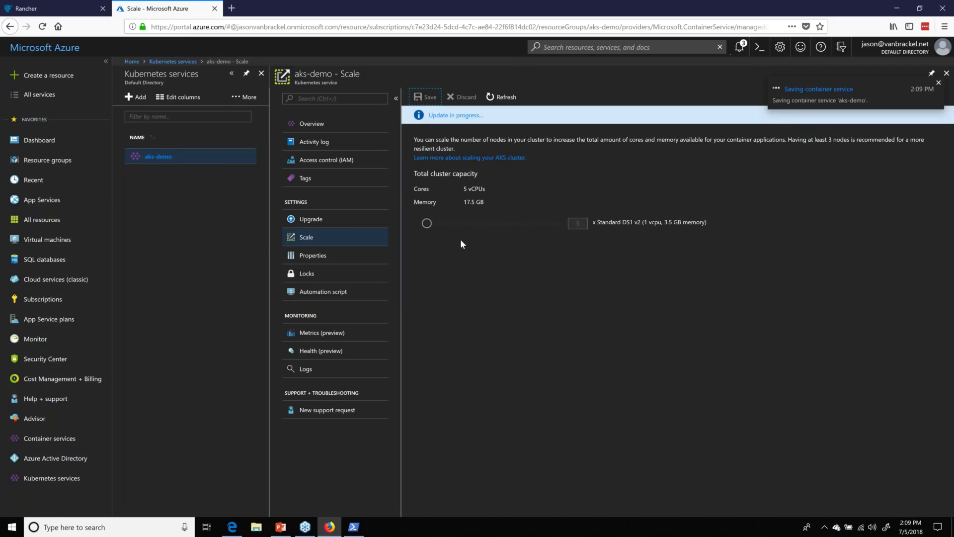
After checking the PowerPoint agenda slide, open the digital-ocean cluster's Projects/Namespaces list in Rancher.
{"action": "left_click", "coordinate": [59, 5]}
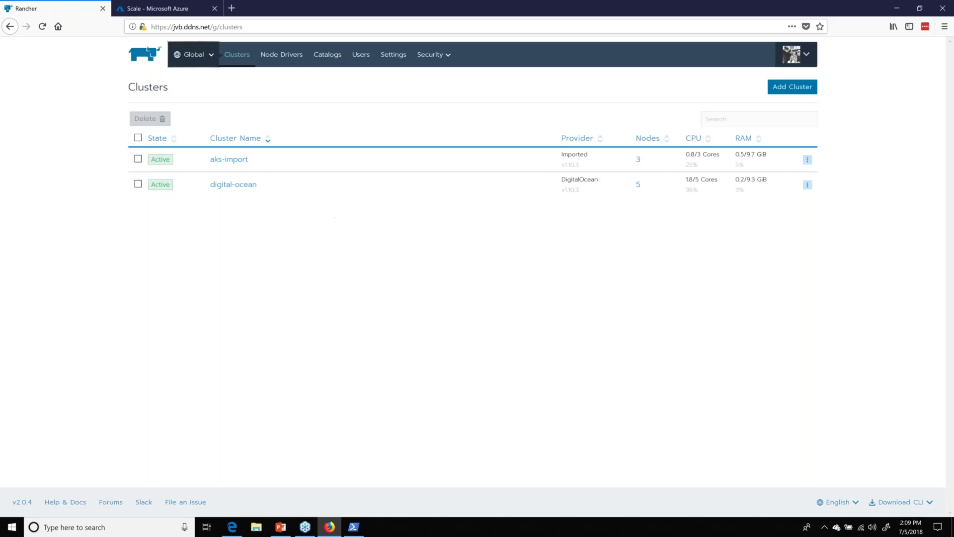
{"action": "left_click", "coordinate": [281, 526]}
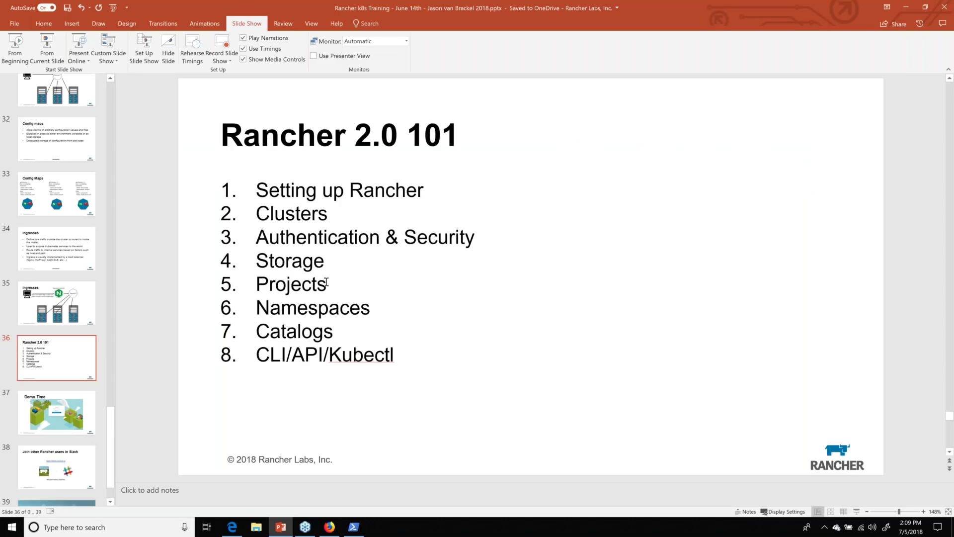
{"action": "left_click", "coordinate": [280, 527]}
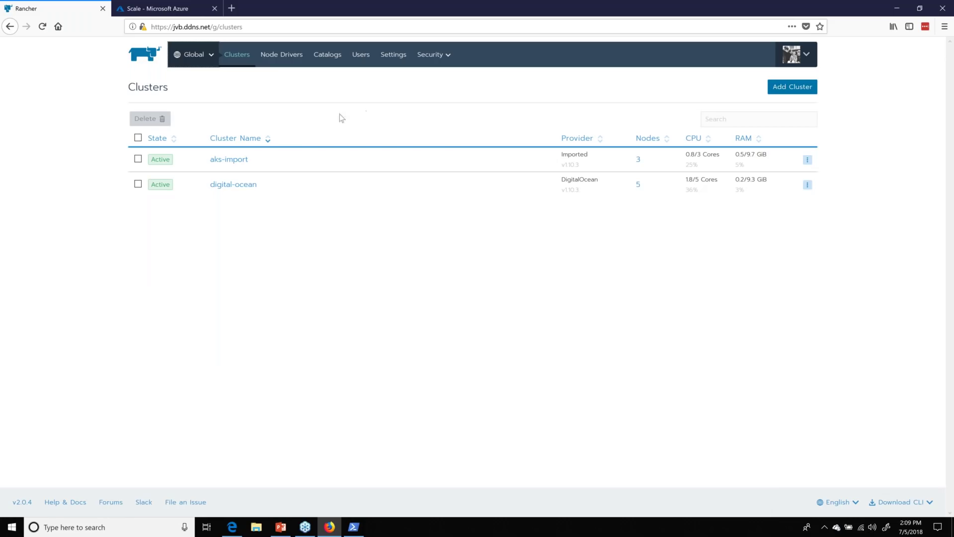
{"action": "left_click", "coordinate": [234, 185]}
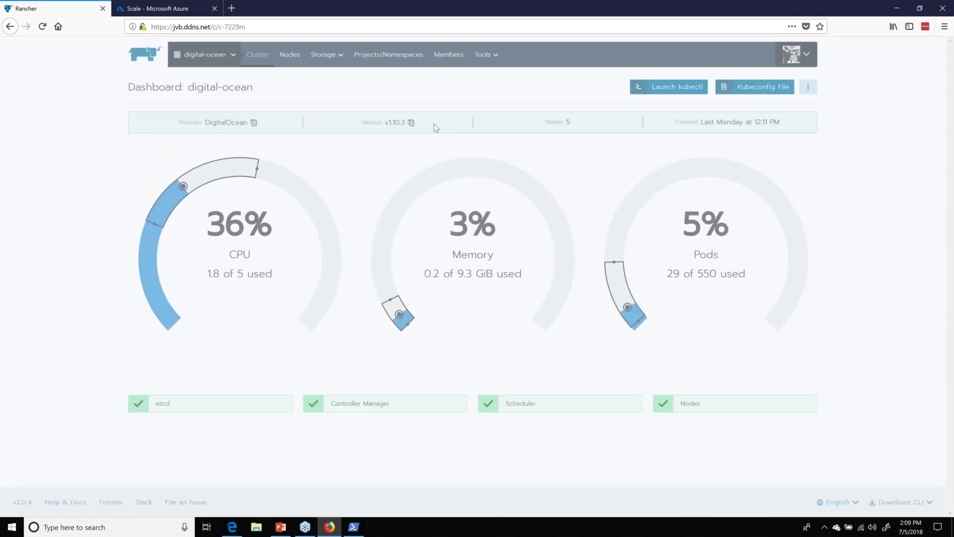
{"action": "left_click", "coordinate": [407, 56]}
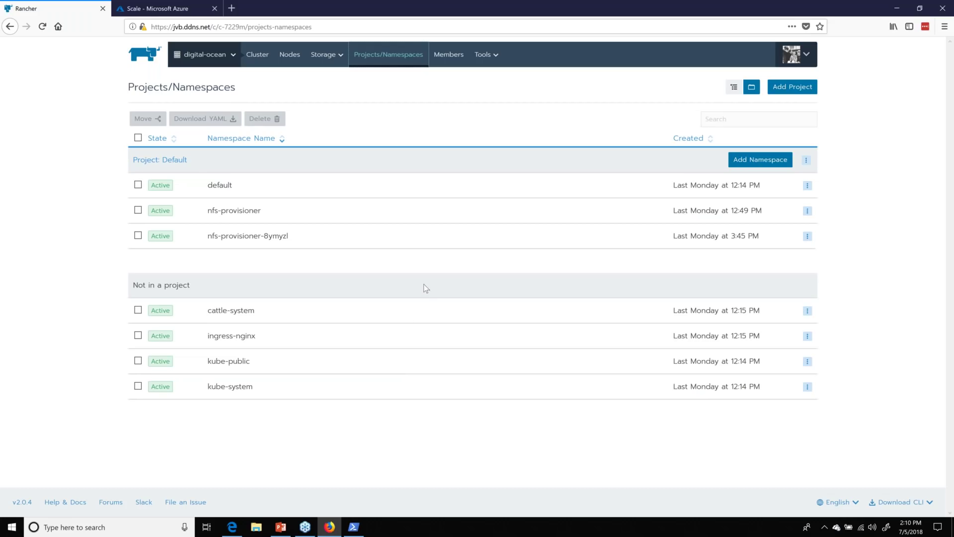
View the Default project's workloads and return to the cluster's Projects/Namespaces list.
{"action": "left_click", "coordinate": [221, 188]}
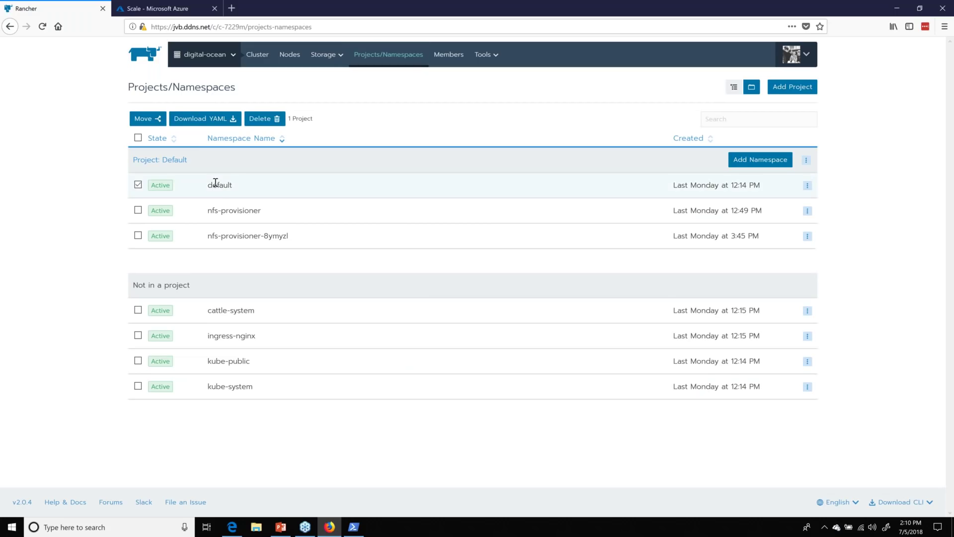
{"action": "double_click", "coordinate": [221, 189]}
{"action": "left_click", "coordinate": [164, 160]}
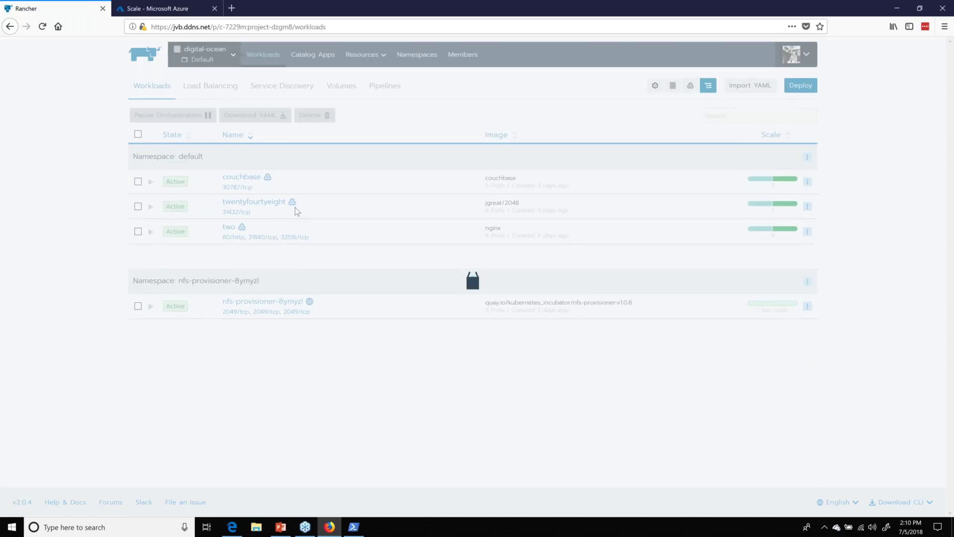
{"action": "key", "text": "alt+Left"}
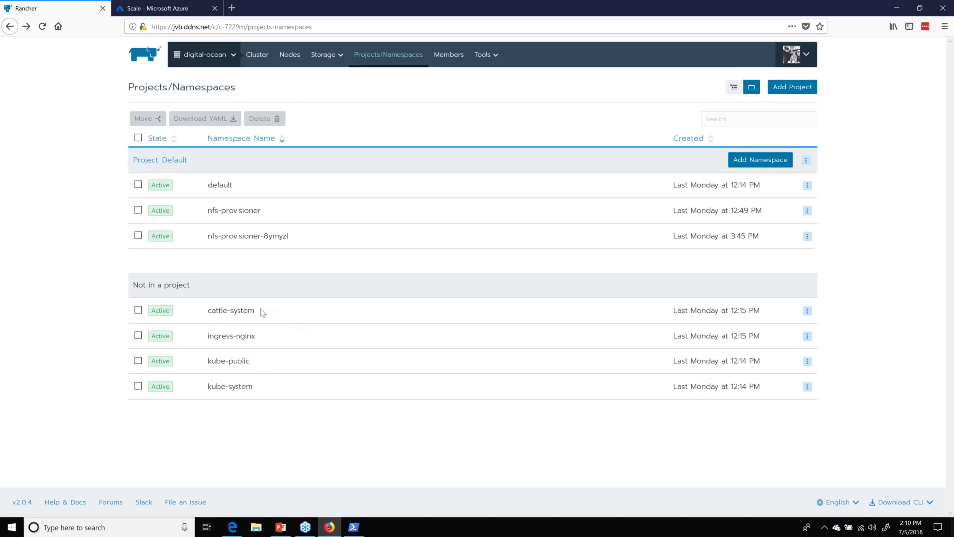
{"action": "left_click_drag", "start_coordinate": [271, 344], "coordinate": [206, 334]}
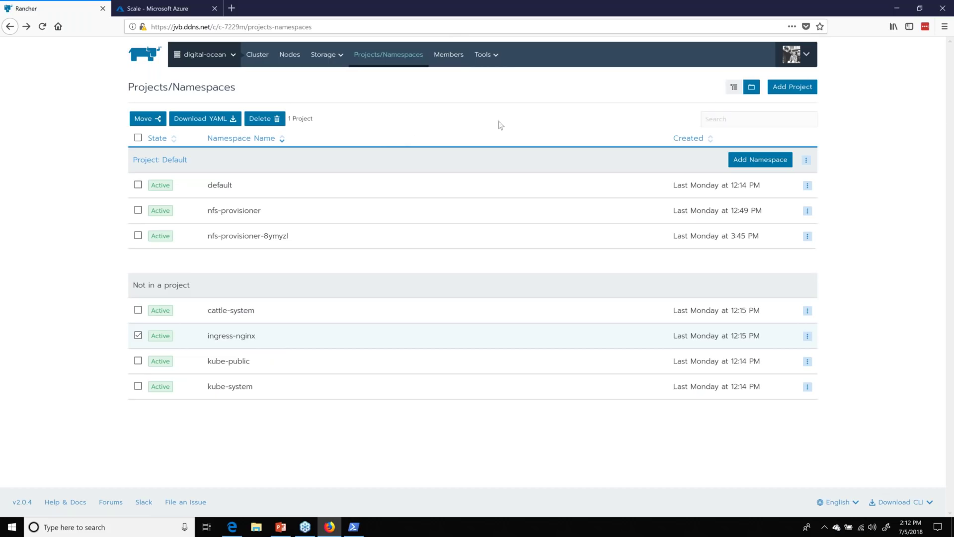
Create a project named My-Project in the digital-ocean cluster with the pod security policy left at None.
{"action": "left_click", "coordinate": [783, 87]}
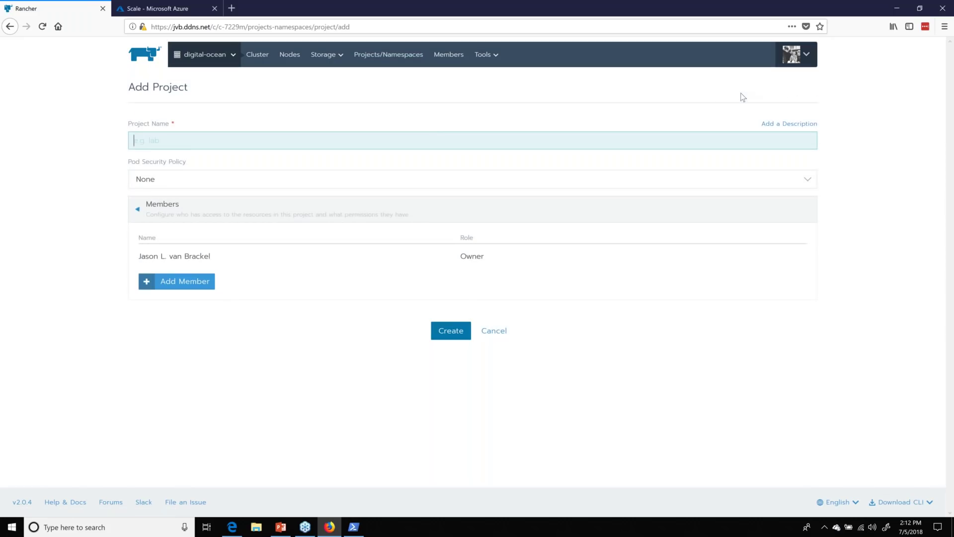
{"action": "type", "text": "My Project"}
{"action": "key", "text": "BackSpace"}
{"action": "type", "text": "t"}
{"action": "key", "text": "BackSpace"}
{"action": "type", "text": "-"}
{"action": "left_click", "coordinate": [348, 182]}
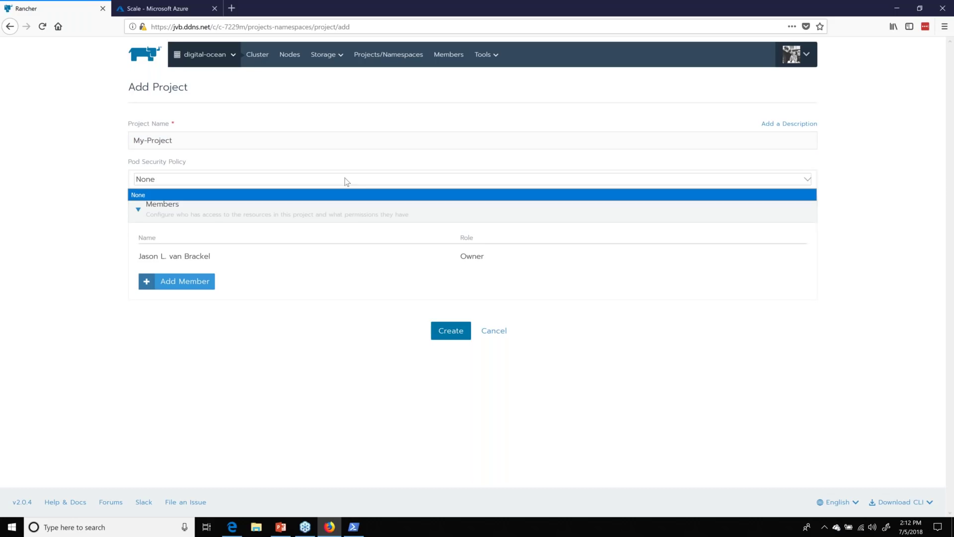
{"action": "left_click", "coordinate": [352, 171]}
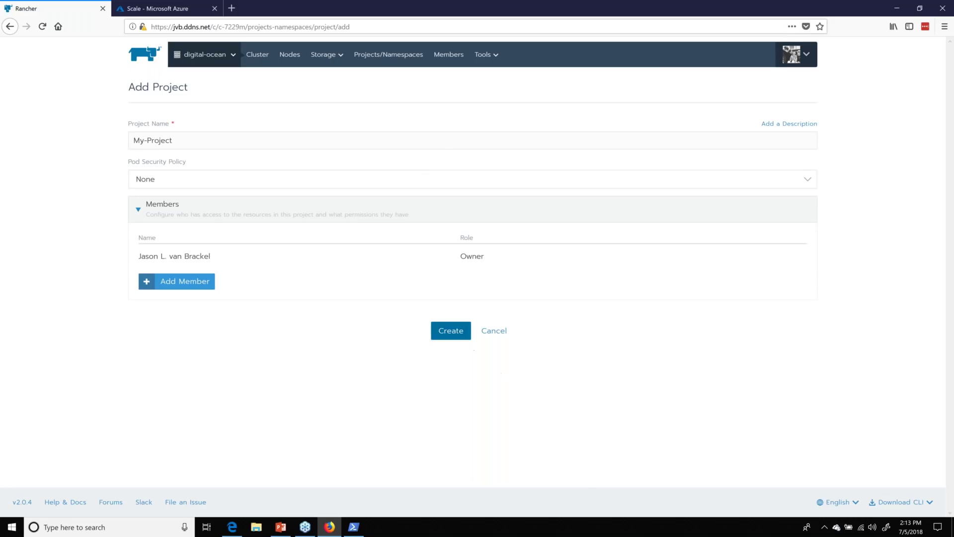
{"action": "left_click", "coordinate": [451, 330]}
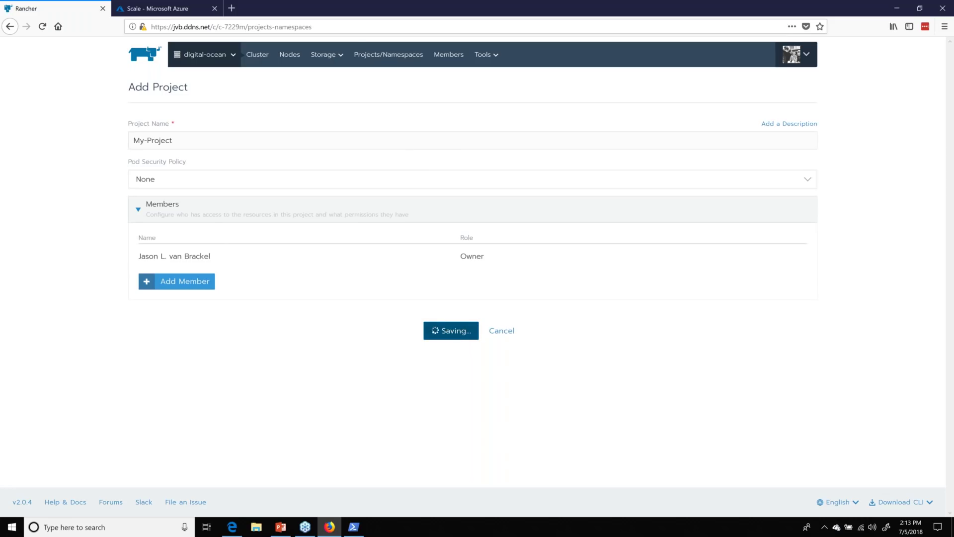
Start adding a namespace from the Default project and name it My-namespace3.
{"action": "left_click", "coordinate": [747, 160]}
{"action": "type", "text": "My"}
{"action": "type", "text": " Names"}
{"action": "key", "text": "BackSpace"}
{"action": "key", "text": "BackSpace"}
{"action": "key", "text": "BackSpace"}
{"action": "key", "text": "BackSpace"}
{"action": "key", "text": "BackSpace"}
{"action": "key", "text": "BackSpace"}
{"action": "type", "text": "-"}
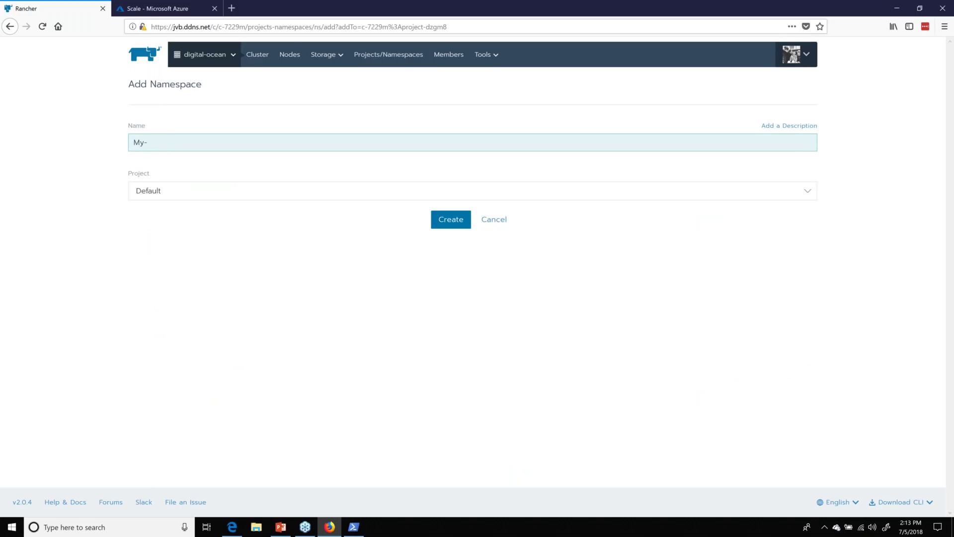
{"action": "type", "text": "namespace3"}
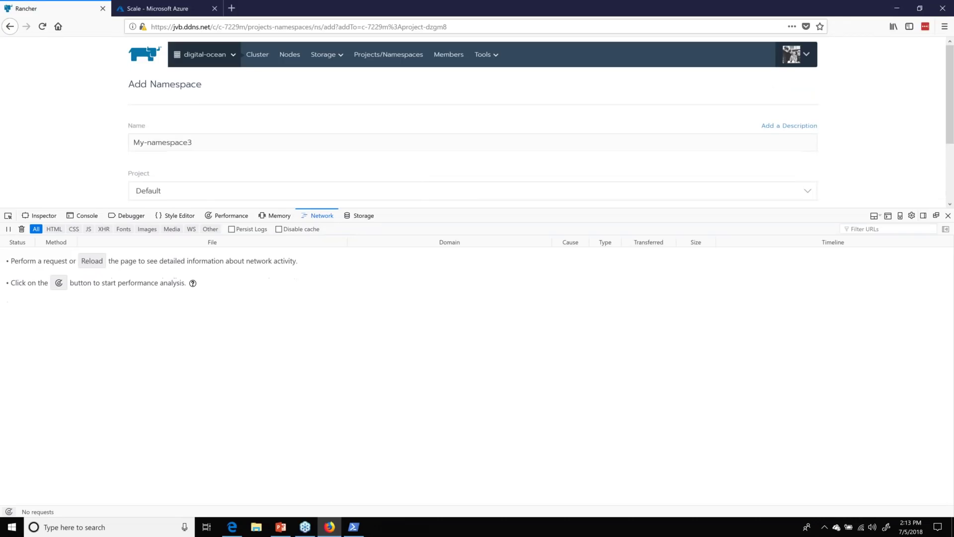
{"action": "left_click", "coordinate": [948, 216]}
Assign the new namespace to My-Project and create it.
{"action": "left_click", "coordinate": [155, 193]}
{"action": "left_click", "coordinate": [159, 229]}
{"action": "left_click", "coordinate": [456, 222]}
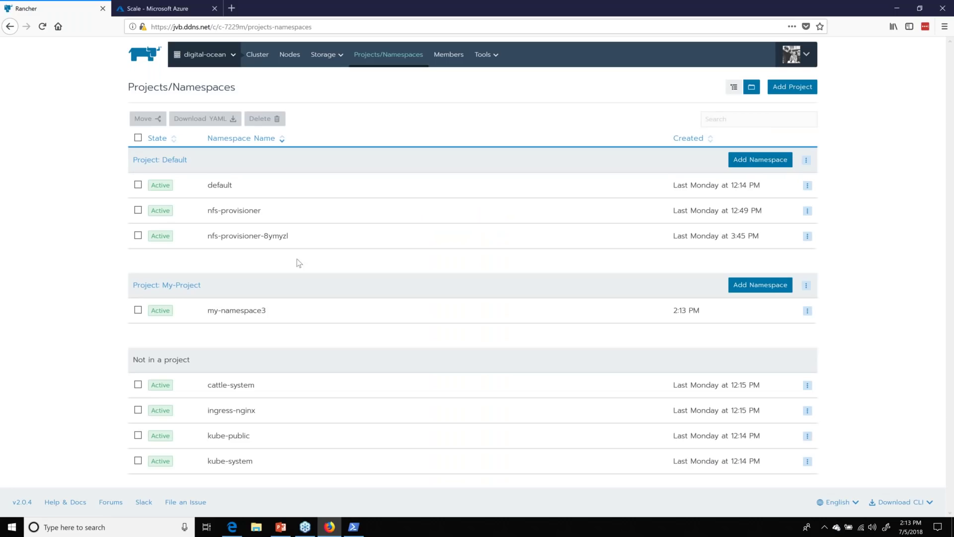
Open the digital-ocean cluster's dashboard.
{"action": "left_click", "coordinate": [192, 58]}
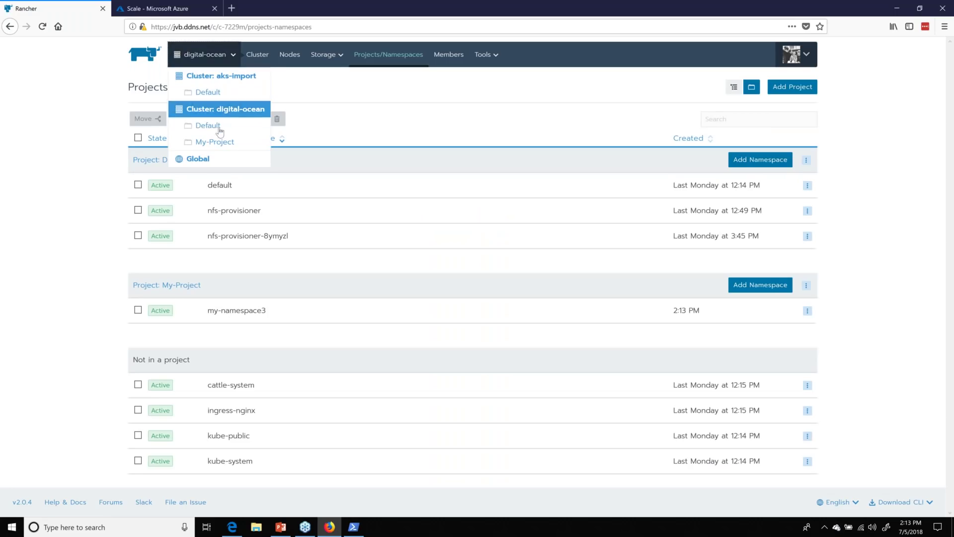
{"action": "left_click", "coordinate": [215, 110]}
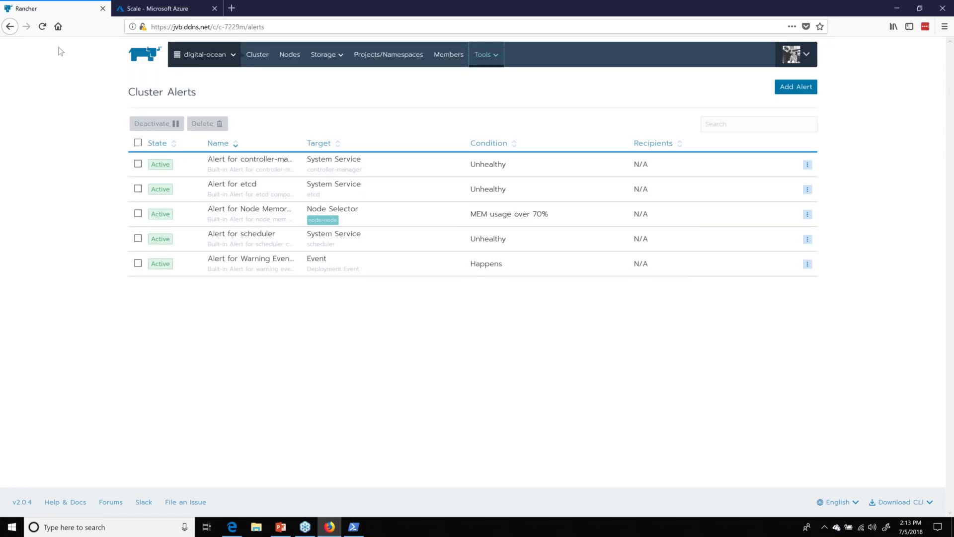
{"action": "left_click", "coordinate": [10, 26]}
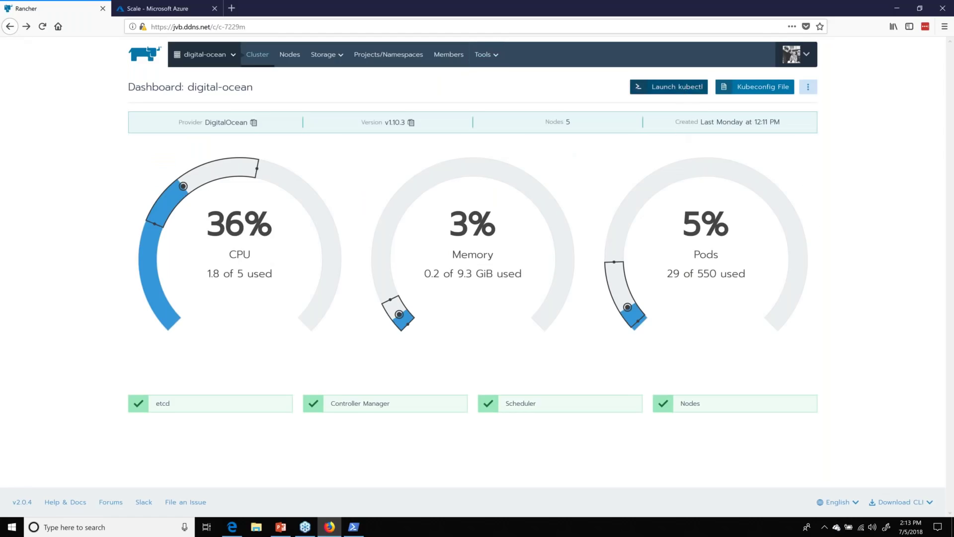
List the cluster's namespaces by running kubectl get ns in the kubectl shell, and close the shell.
{"action": "left_click", "coordinate": [680, 89]}
{"action": "type", "text": "kubec"}
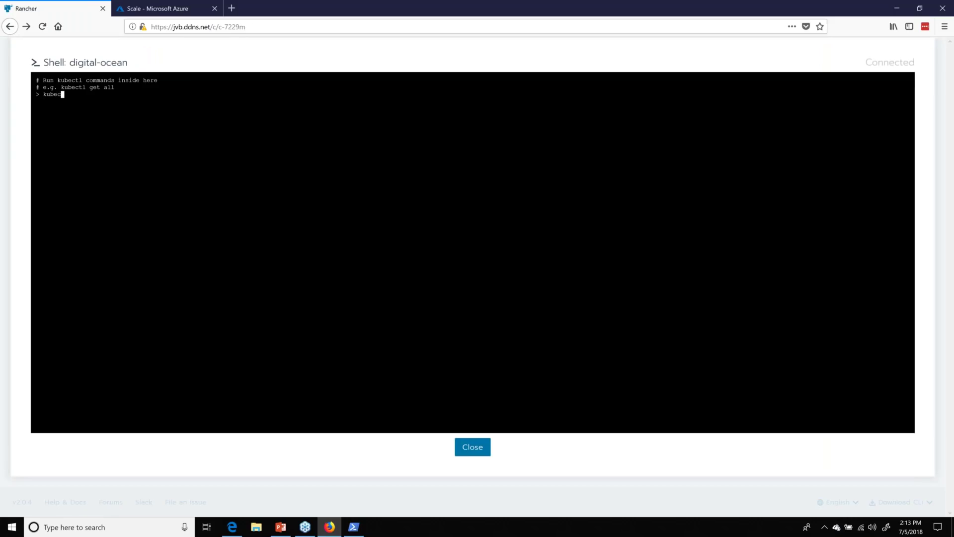
{"action": "type", "text": "tl get ns"}
{"action": "key", "text": "Return"}
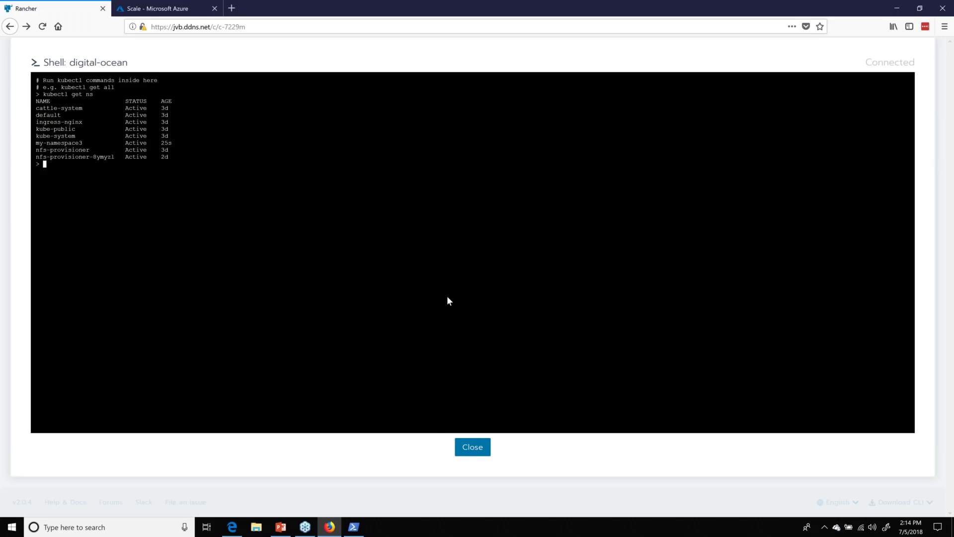
{"action": "left_click", "coordinate": [468, 448]}
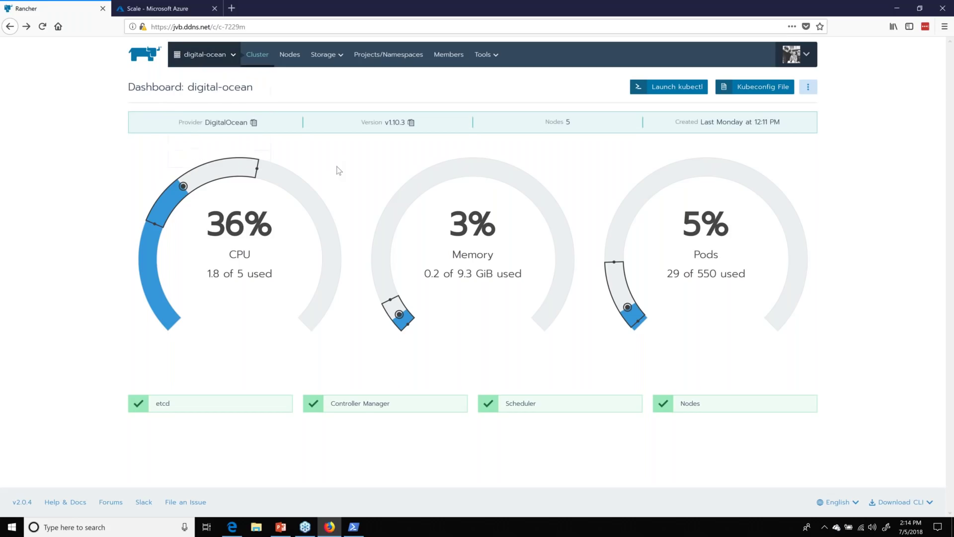
Switch to the Global scope and open its list of security roles.
{"action": "mouse_move", "coordinate": [204, 57]}
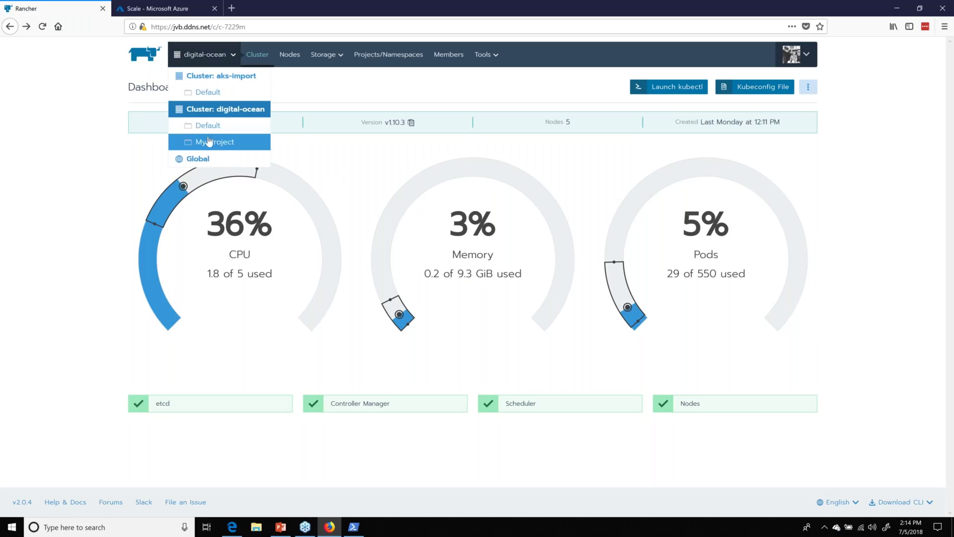
{"action": "left_click", "coordinate": [234, 157]}
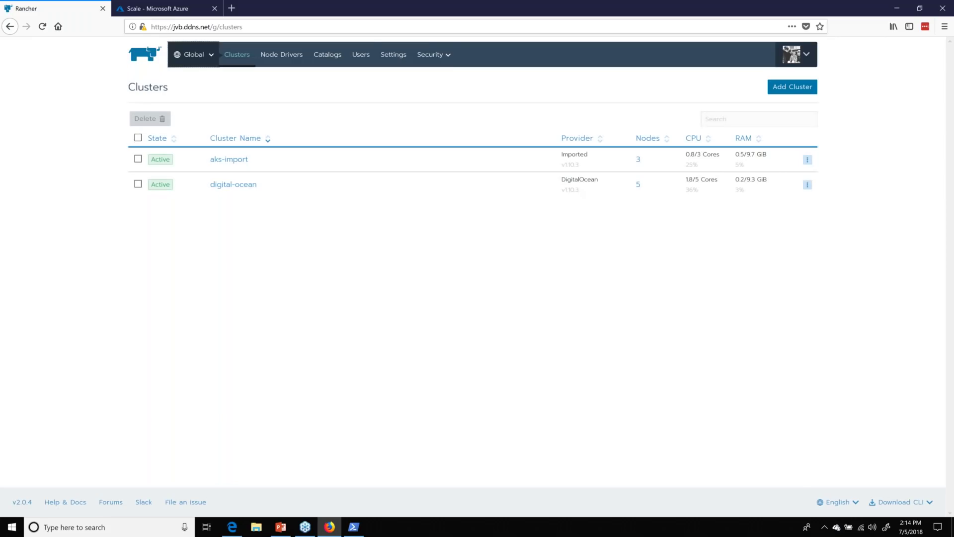
{"action": "left_click", "coordinate": [430, 54]}
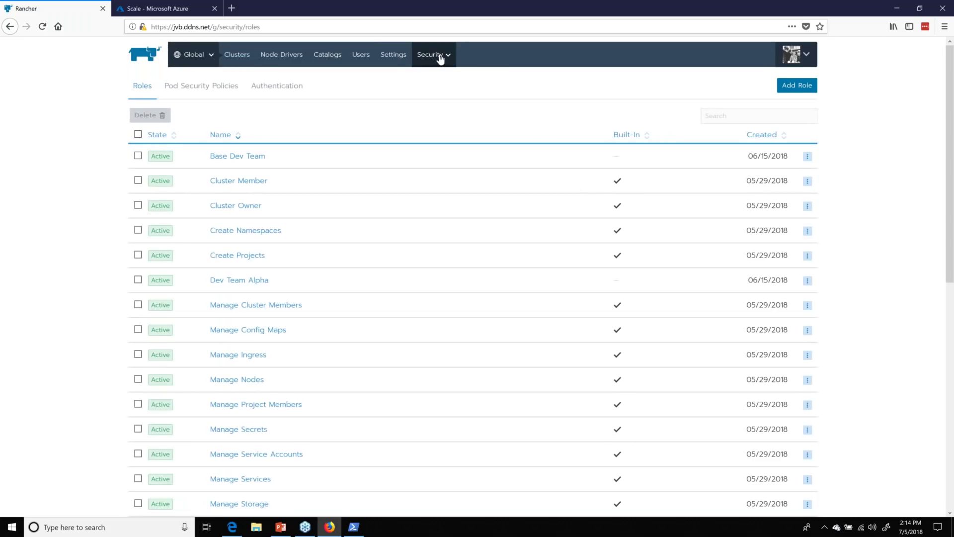
Examine the list of built-in and custom roles for clusters and projects.
{"action": "scroll", "coordinate": [425, 202], "scroll_direction": "down", "scroll_amount": 1}
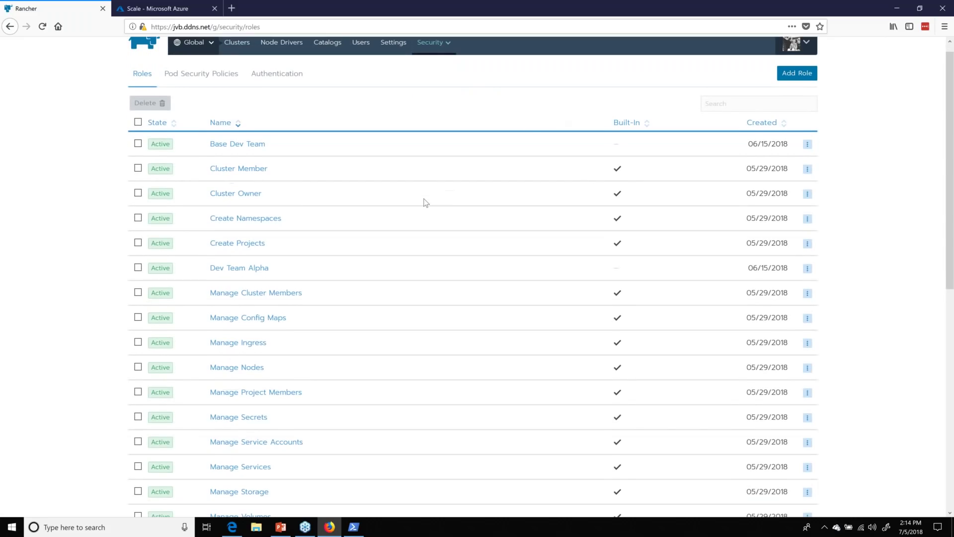
{"action": "scroll", "coordinate": [426, 202], "scroll_direction": "down", "scroll_amount": 4}
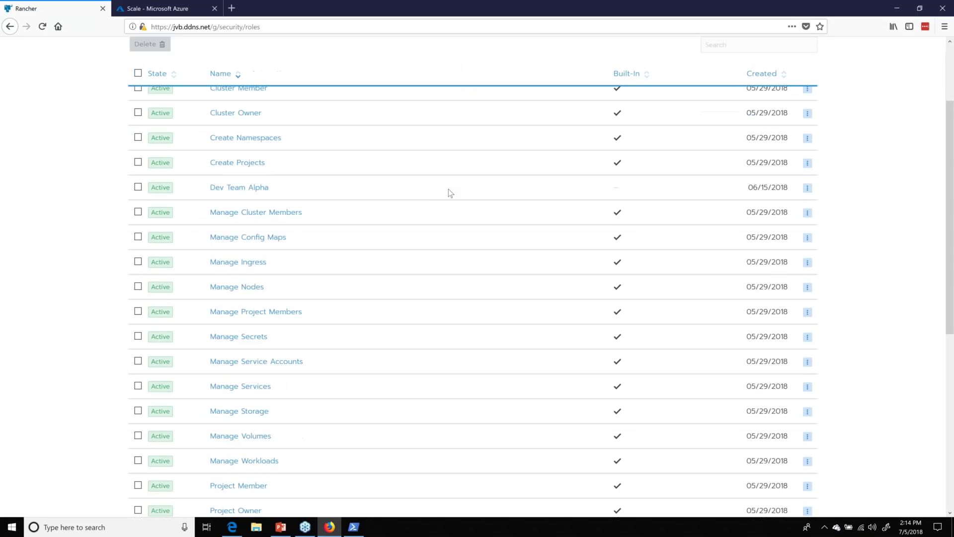
{"action": "scroll", "coordinate": [450, 194], "scroll_direction": "down", "scroll_amount": 2}
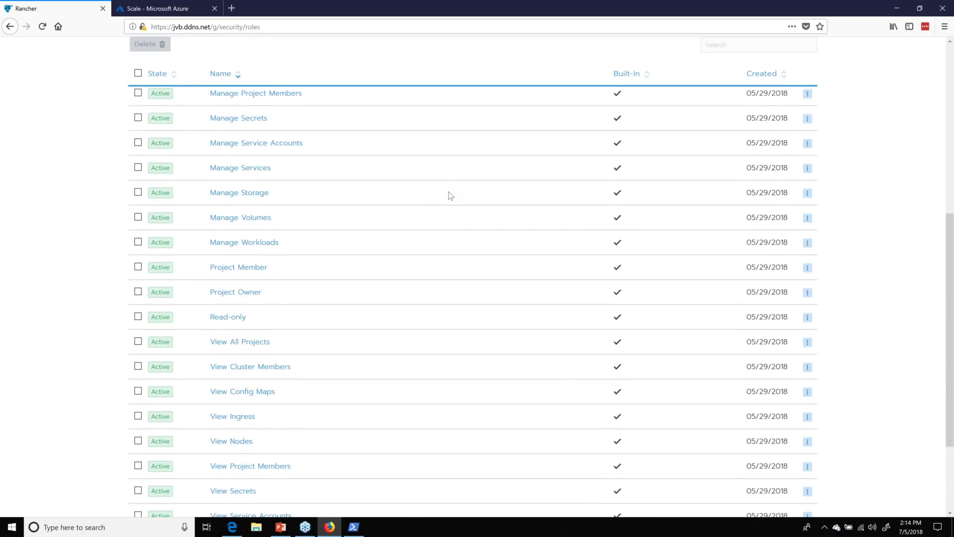
{"action": "scroll", "coordinate": [450, 194], "scroll_direction": "up", "scroll_amount": 6}
{"action": "scroll", "coordinate": [269, 328], "scroll_direction": "down", "scroll_amount": 1}
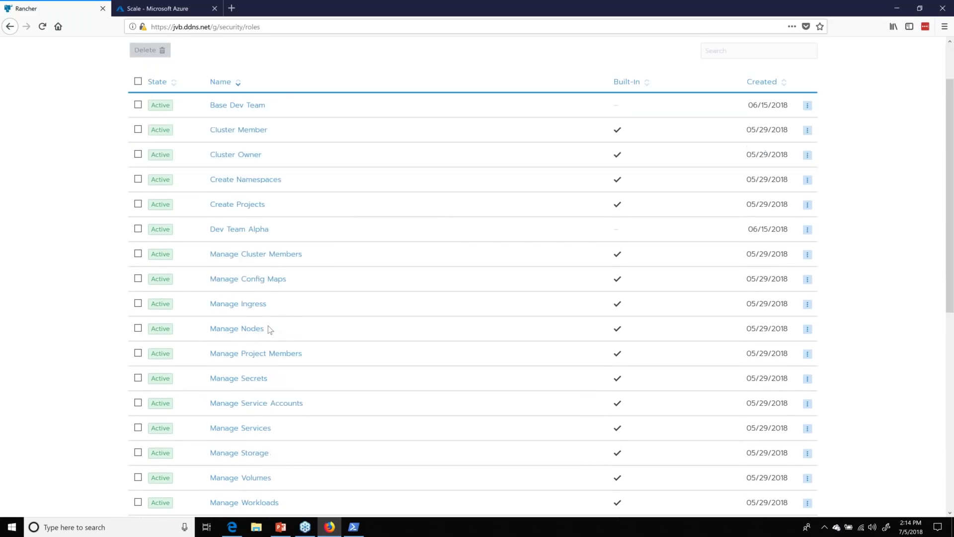
{"action": "scroll", "coordinate": [269, 329], "scroll_direction": "down", "scroll_amount": 3}
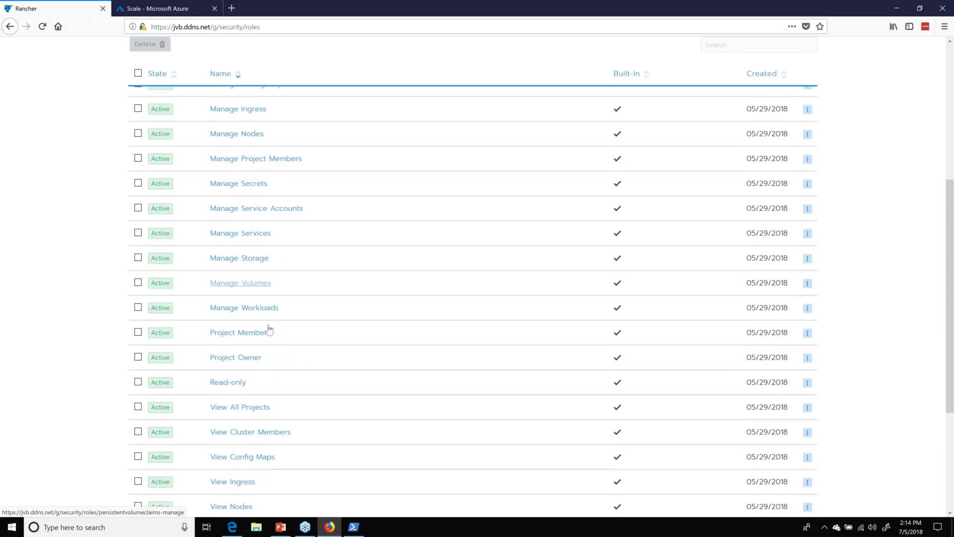
{"action": "scroll", "coordinate": [372, 315], "scroll_direction": "up", "scroll_amount": 2}
{"action": "scroll", "coordinate": [372, 317], "scroll_direction": "up", "scroll_amount": 3}
Start adding a new security role named project-dev with Project as its context.
{"action": "left_click", "coordinate": [797, 85]}
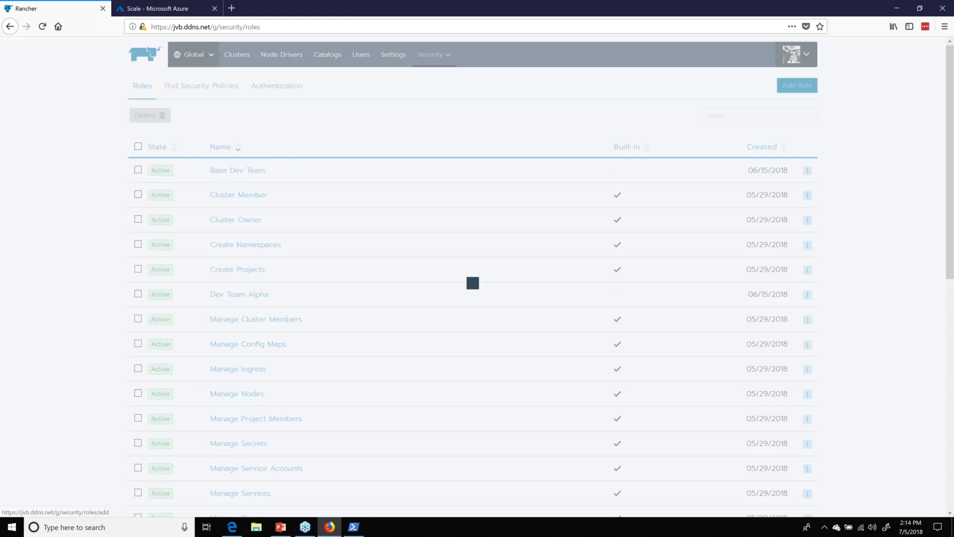
{"action": "left_click", "coordinate": [542, 191]}
{"action": "left_click", "coordinate": [539, 217]}
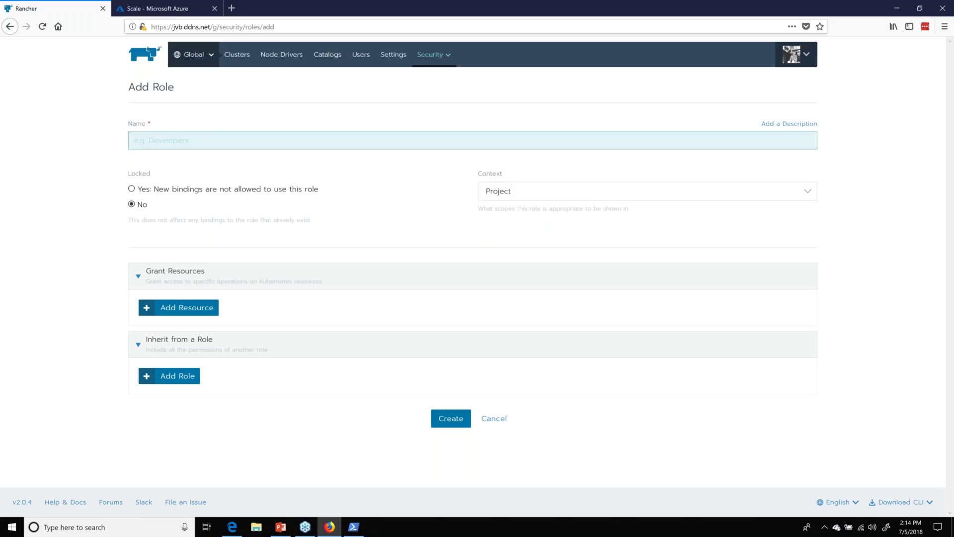
{"action": "type", "text": "project-dev"}
Make the project-dev role inherit from Base Dev Team, and review its context options while keeping Project.
{"action": "left_click", "coordinate": [152, 380]}
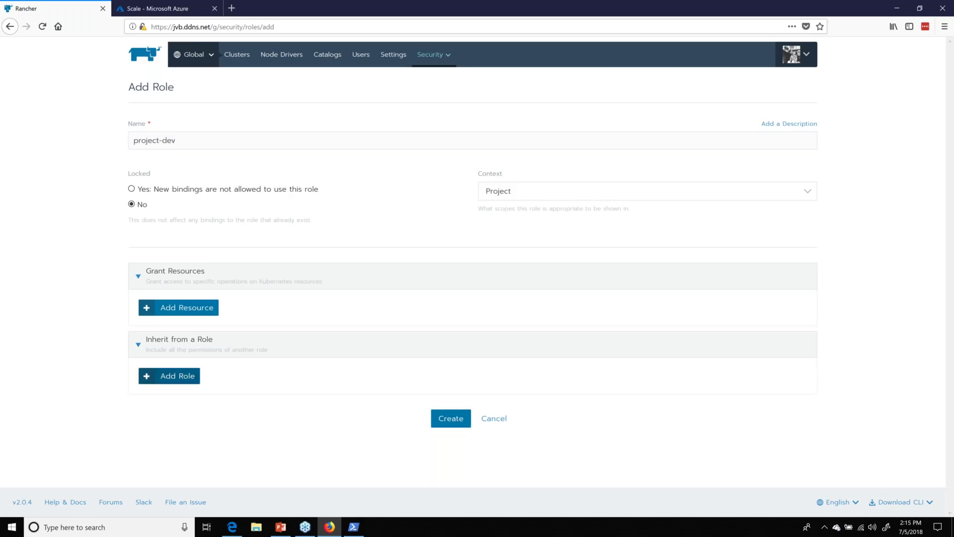
{"action": "left_click", "coordinate": [270, 387]}
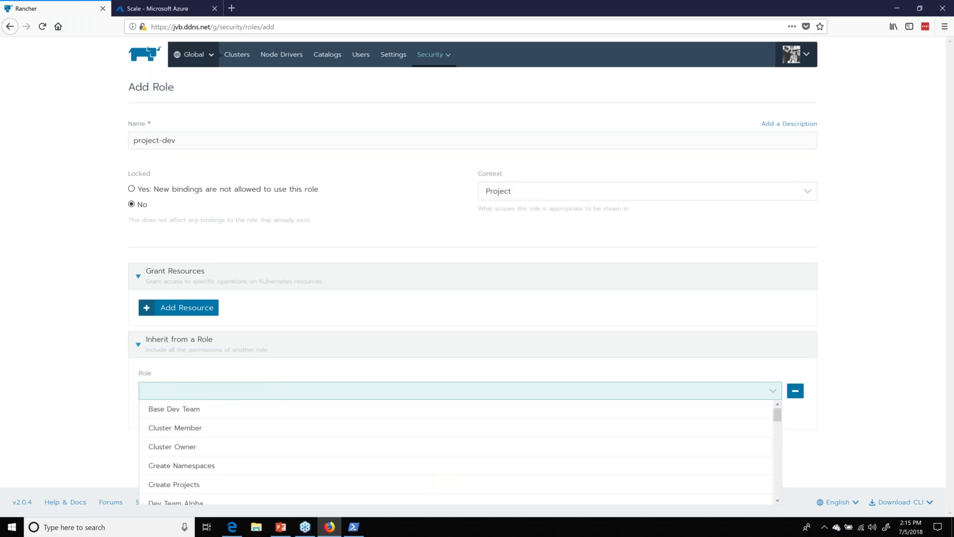
{"action": "left_click", "coordinate": [272, 409]}
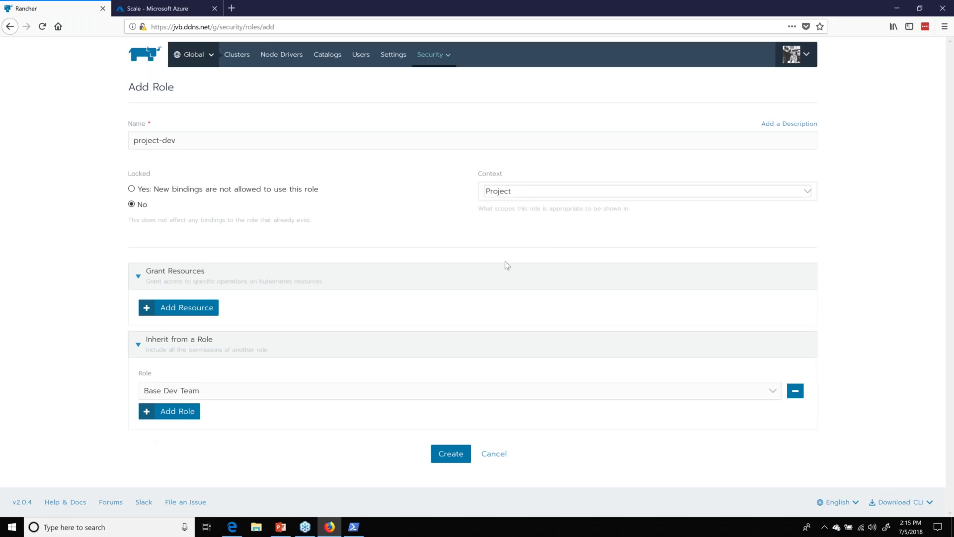
{"action": "left_click", "coordinate": [527, 194]}
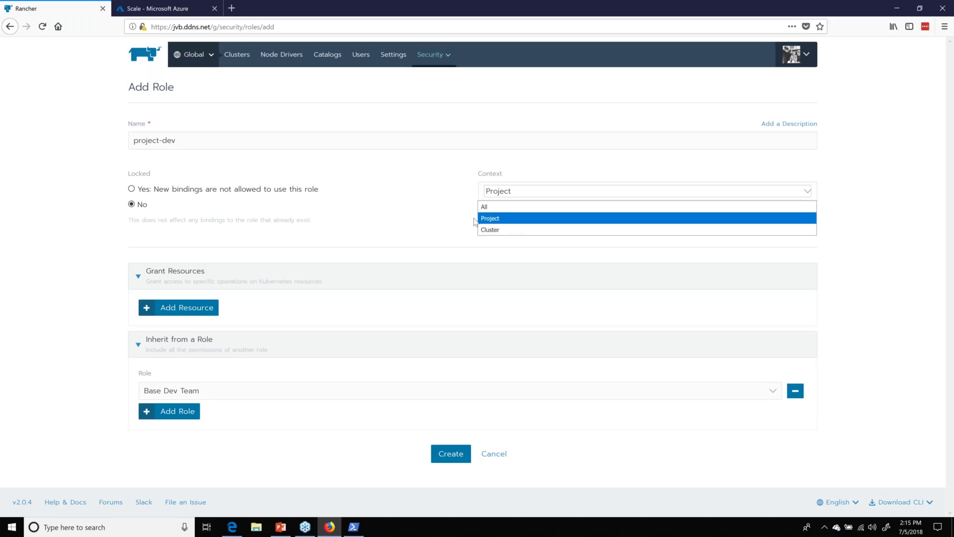
{"action": "left_click", "coordinate": [210, 223]}
Add a resource grant row for Notifiers to the role, and cancel the role's creation.
{"action": "left_click", "coordinate": [187, 308]}
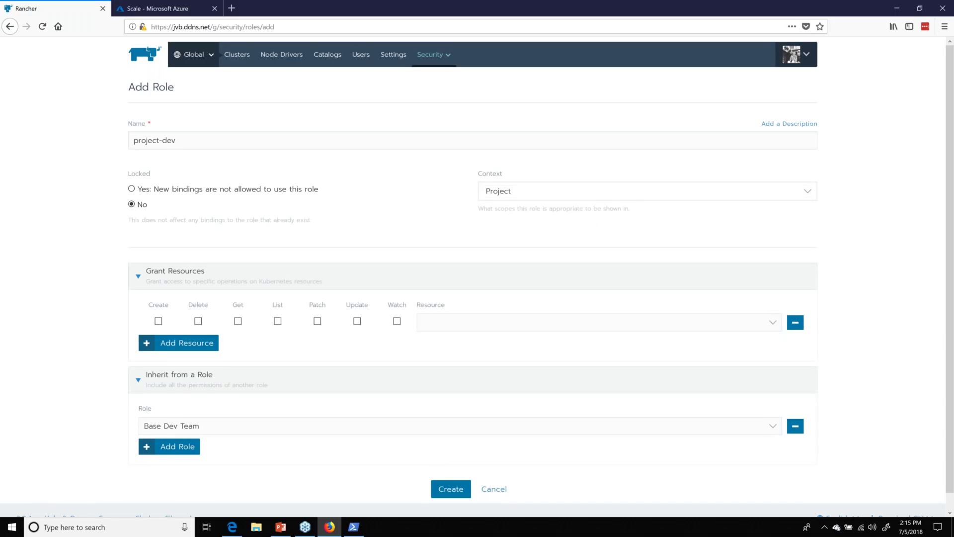
{"action": "left_click", "coordinate": [467, 324]}
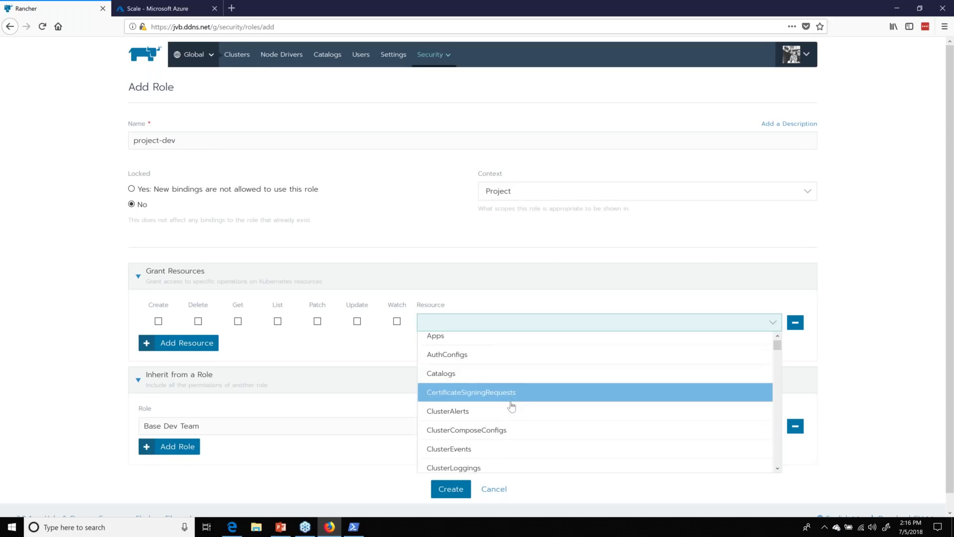
{"action": "scroll", "coordinate": [512, 408], "scroll_direction": "down", "scroll_amount": 20}
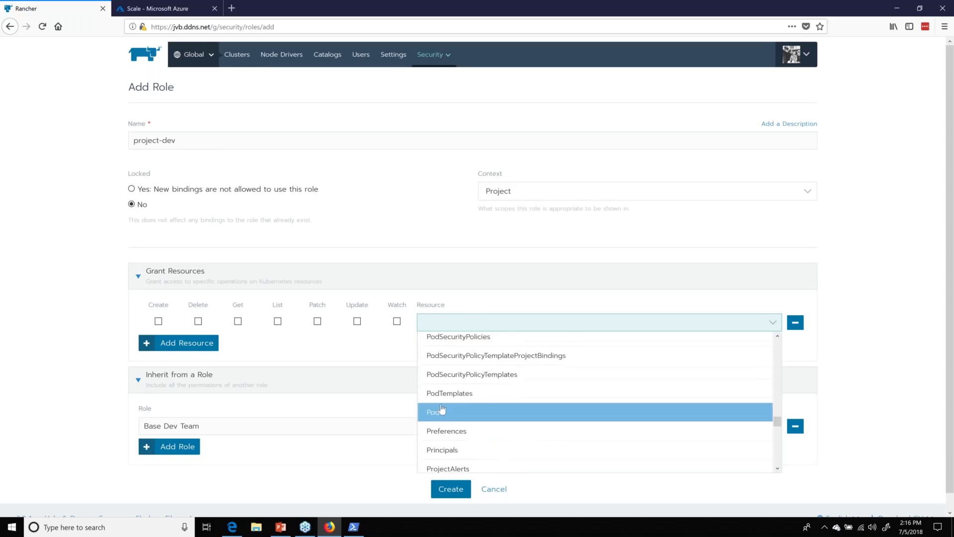
{"action": "scroll", "coordinate": [483, 405], "scroll_direction": "up", "scroll_amount": 2}
{"action": "scroll", "coordinate": [483, 404], "scroll_direction": "up", "scroll_amount": 5}
{"action": "scroll", "coordinate": [510, 413], "scroll_direction": "down", "scroll_amount": 3}
{"action": "left_click", "coordinate": [475, 392]}
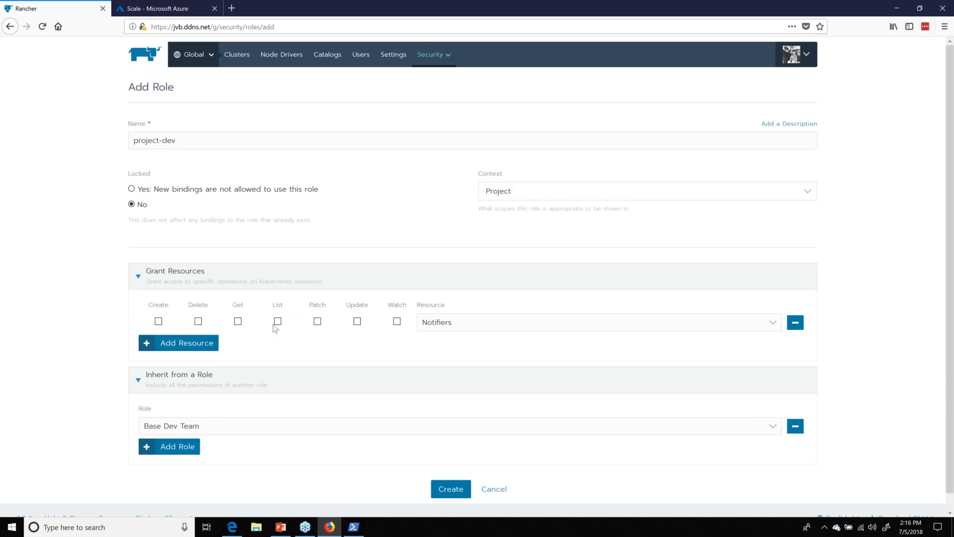
{"action": "left_click", "coordinate": [680, 320]}
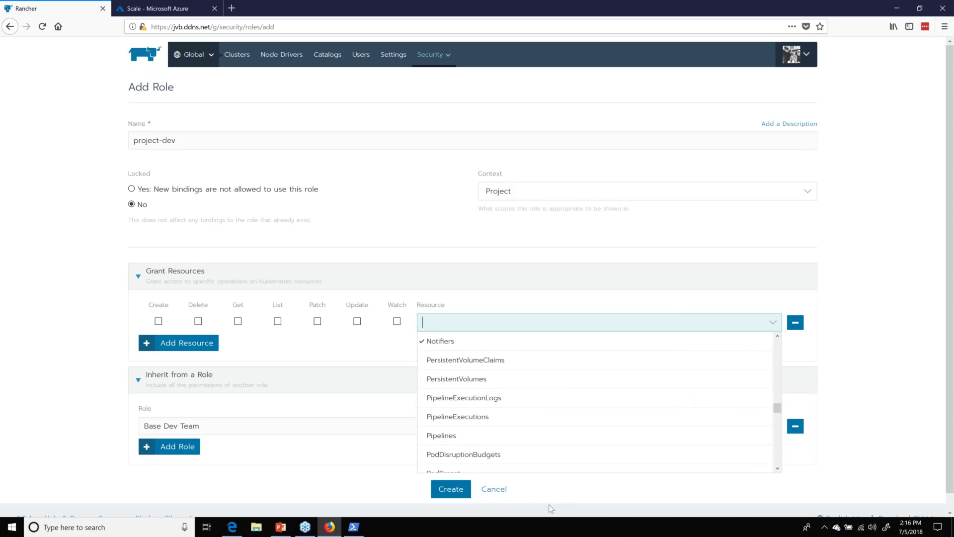
{"action": "left_click", "coordinate": [498, 491]}
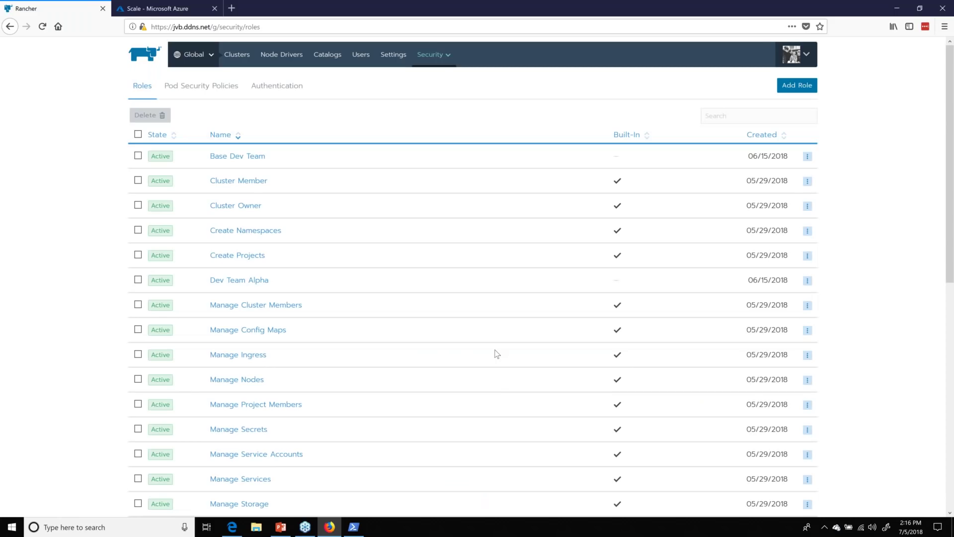
Switch to PowerPoint to check the Rancher 2.0 101 agenda slide, and return to Rancher in Firefox.
{"action": "mouse_move", "coordinate": [305, 526]}
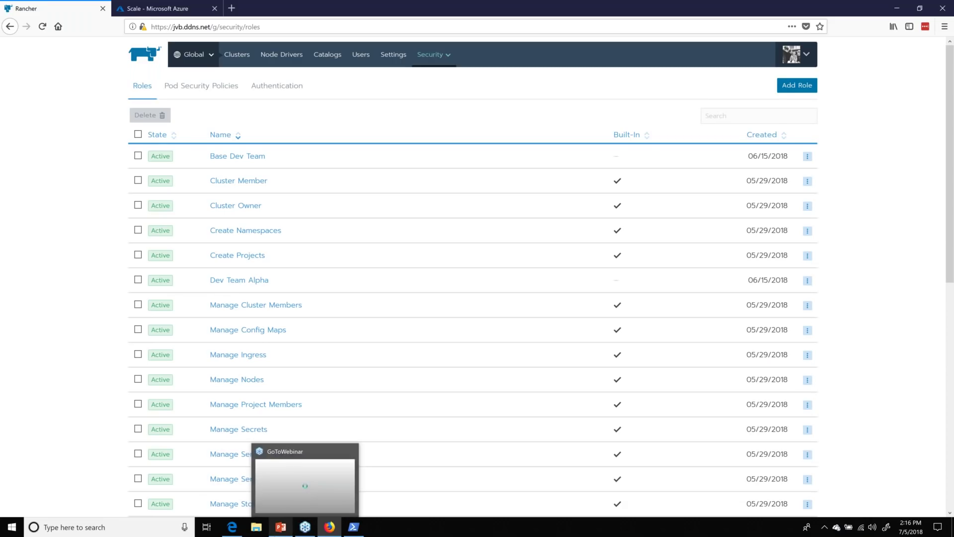
{"action": "left_click", "coordinate": [280, 526]}
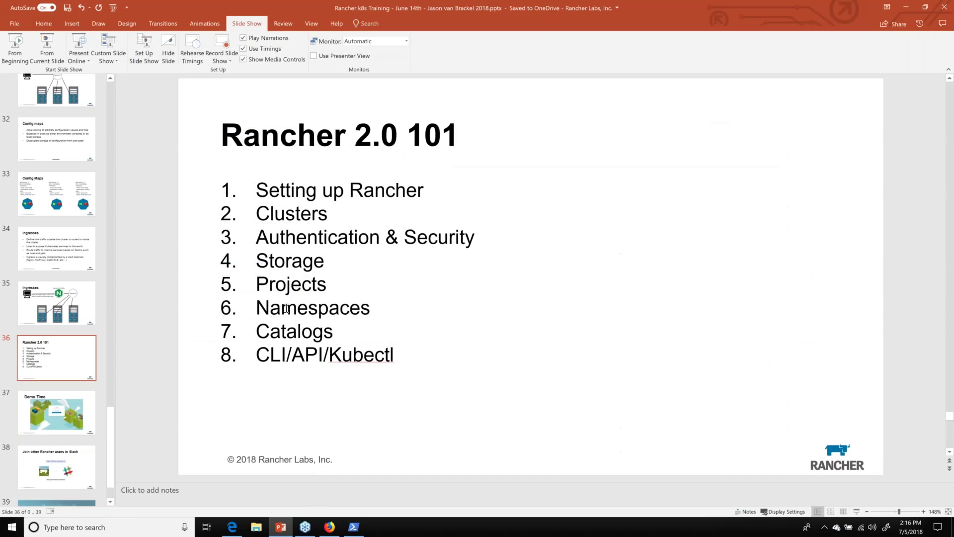
{"action": "left_click", "coordinate": [332, 531]}
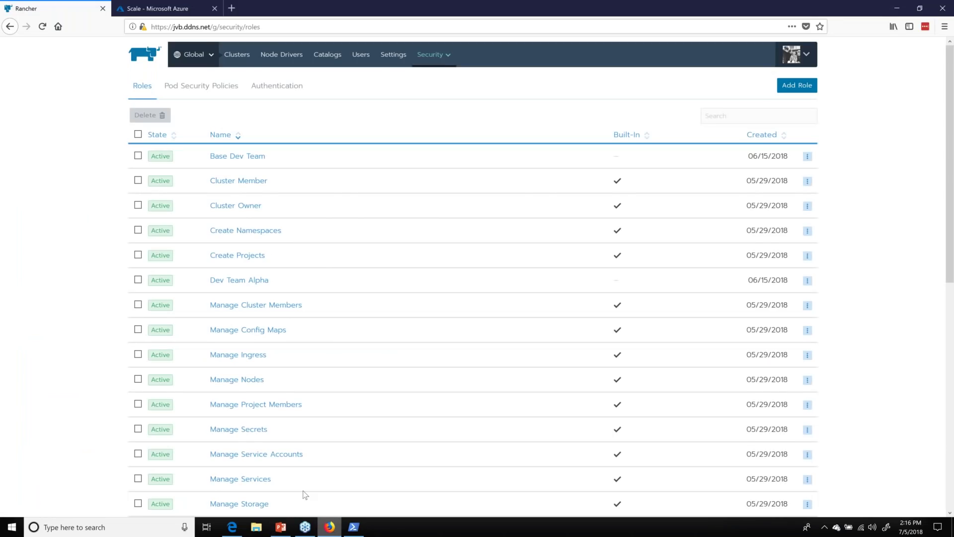
Visit the digital-ocean cluster, return to the Global scope, and open its catalogs.
{"action": "left_click", "coordinate": [208, 54]}
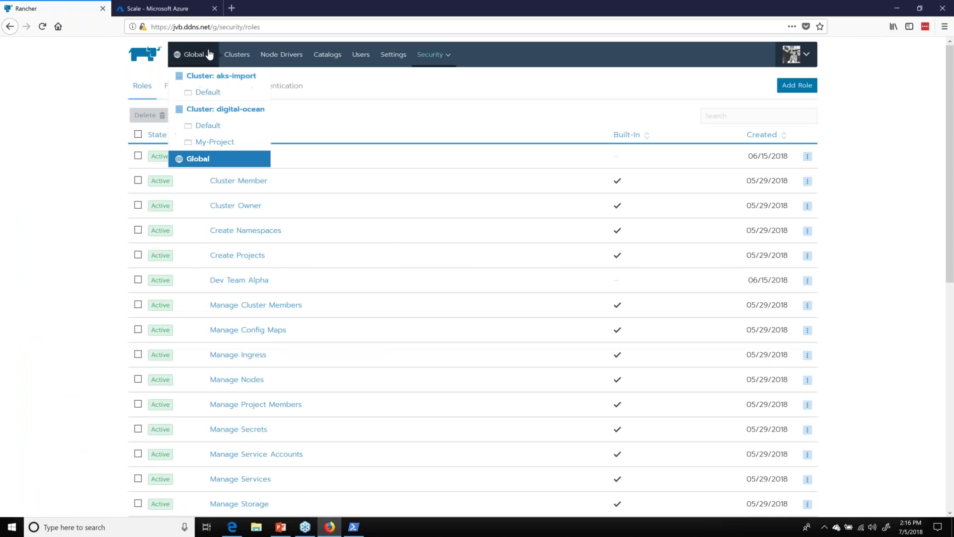
{"action": "left_click", "coordinate": [208, 109]}
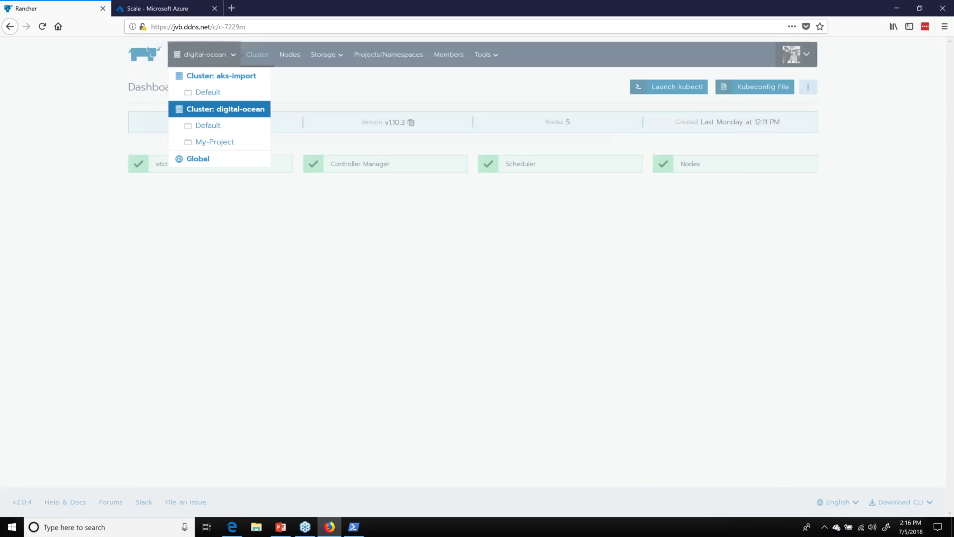
{"action": "left_click", "coordinate": [220, 159]}
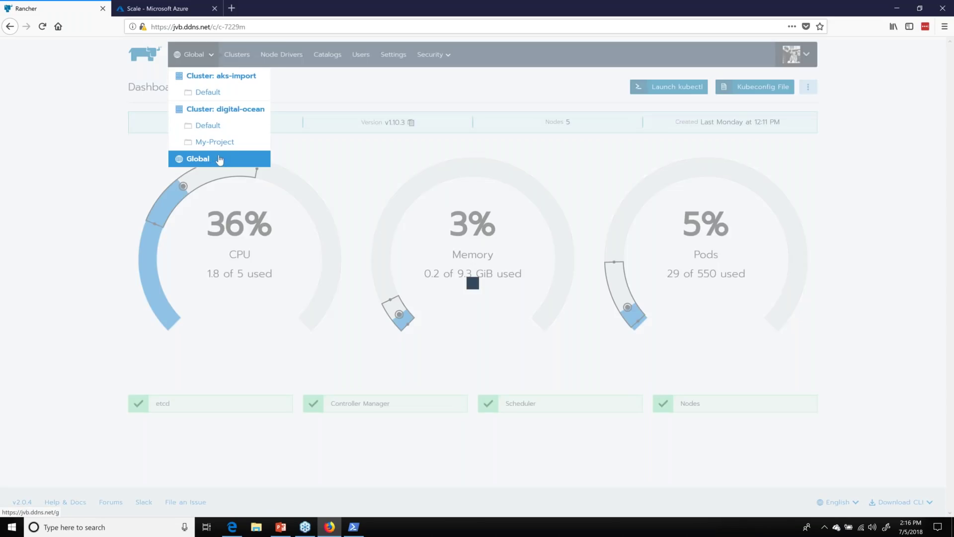
{"action": "left_click", "coordinate": [328, 55]}
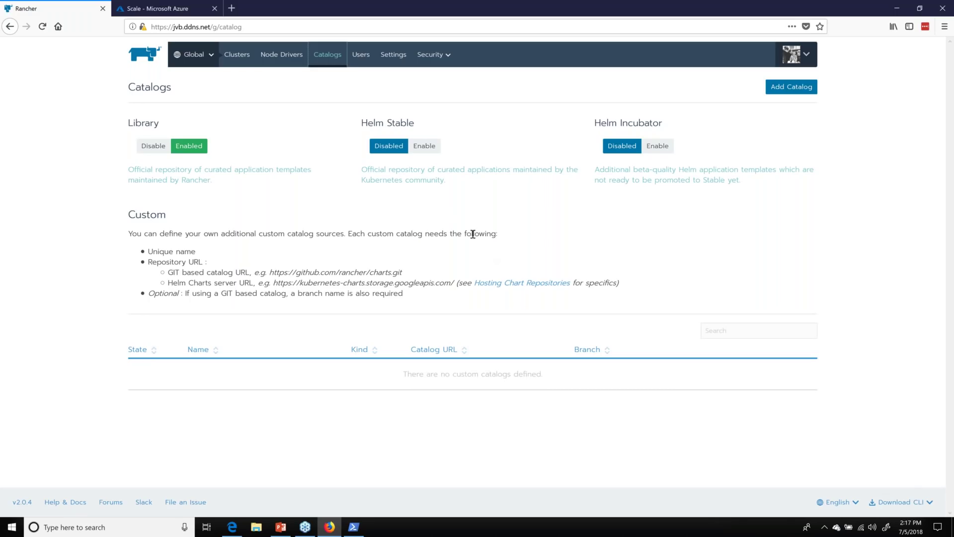
Enable the Helm Stable catalog.
{"action": "left_click", "coordinate": [423, 146]}
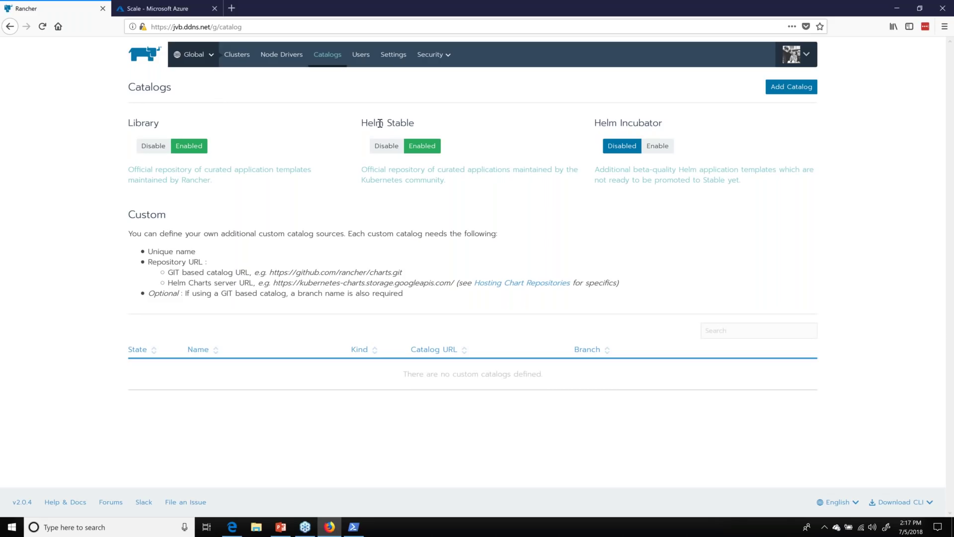
{"action": "left_click_drag", "start_coordinate": [412, 122], "coordinate": [520, 118]}
{"action": "left_click", "coordinate": [595, 127]}
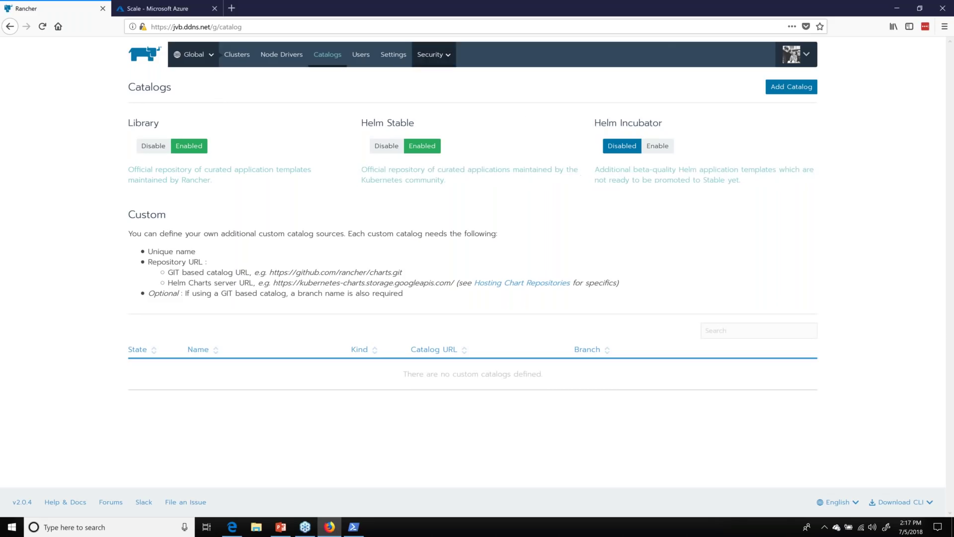
Open helm.sh in a new browser tab and examine its "What is Helm?" and "Why Teams Love Helm" sections.
{"action": "left_click", "coordinate": [232, 8]}
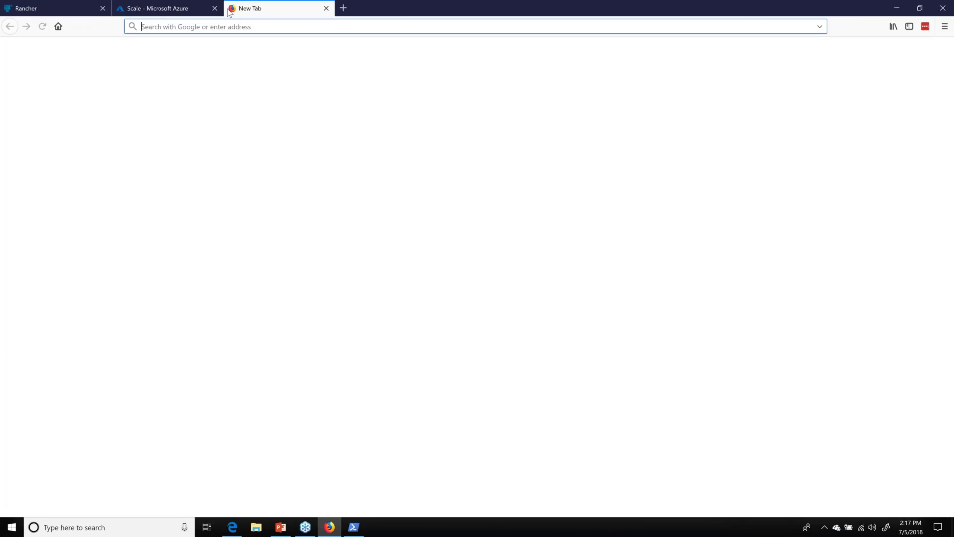
{"action": "type", "text": "helm.sh/"}
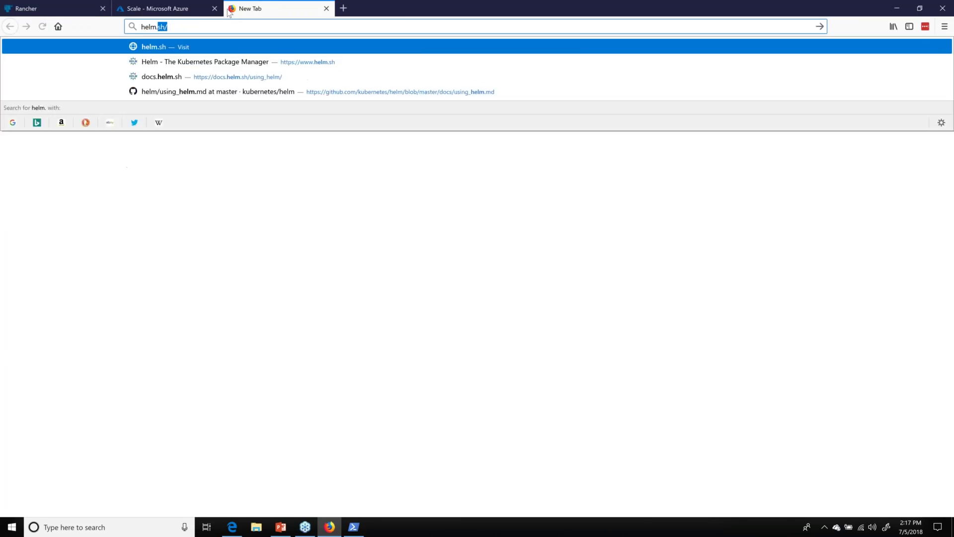
{"action": "key", "text": "Return"}
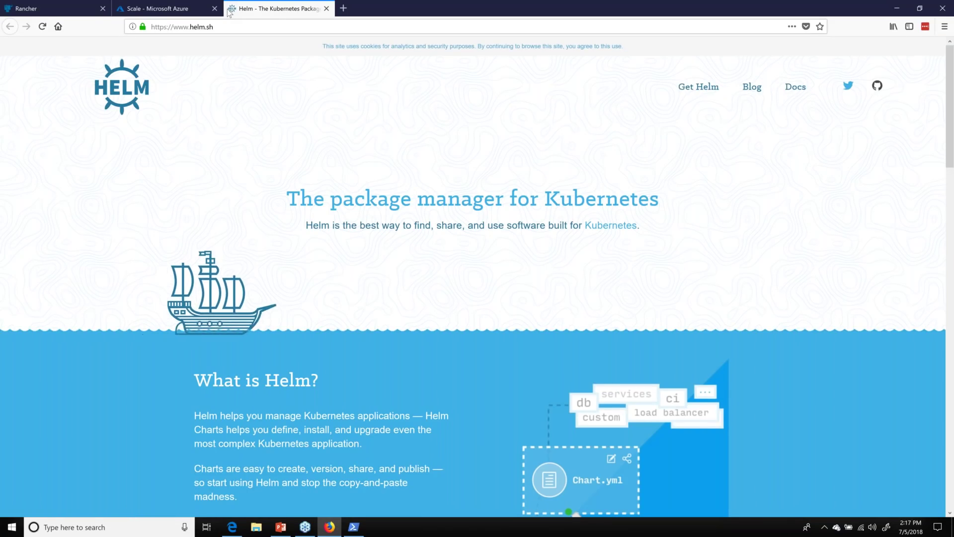
{"action": "scroll", "coordinate": [347, 87], "scroll_direction": "down", "scroll_amount": 2}
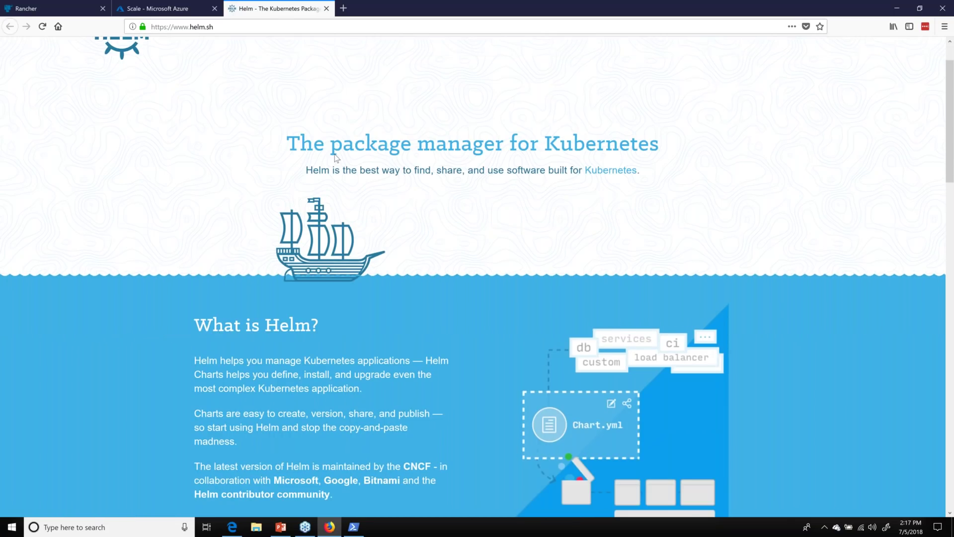
{"action": "scroll", "coordinate": [336, 158], "scroll_direction": "down", "scroll_amount": 6}
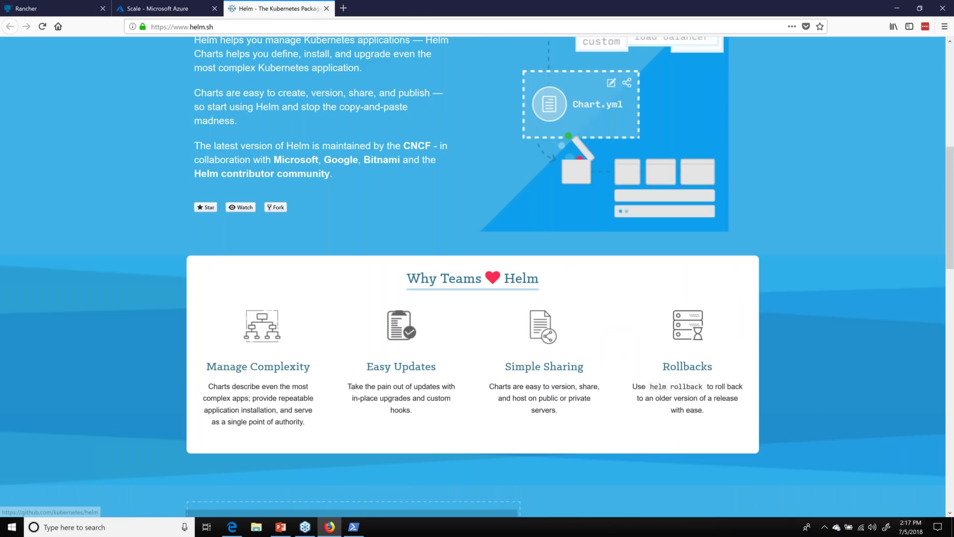
{"action": "scroll", "coordinate": [599, 280], "scroll_direction": "up", "scroll_amount": 3}
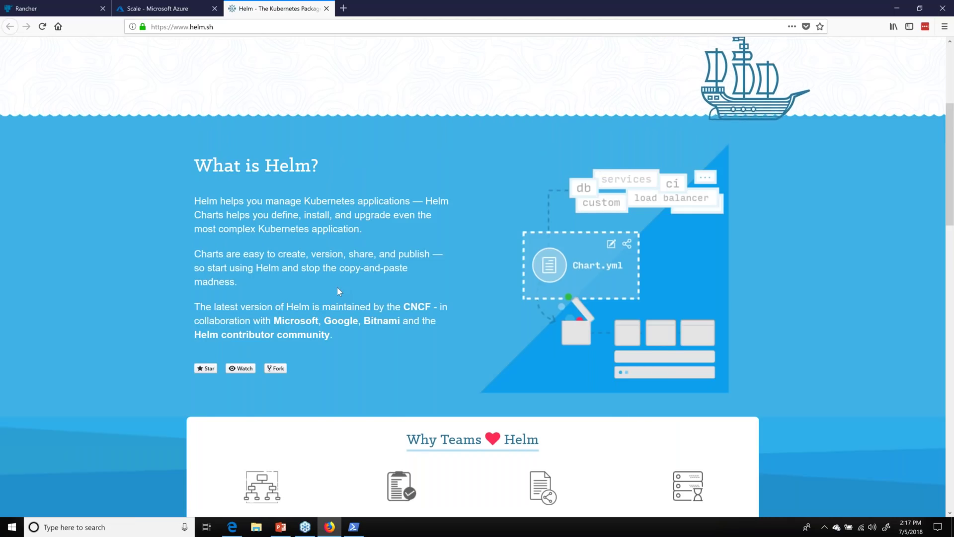
{"action": "scroll", "coordinate": [357, 281], "scroll_direction": "down", "scroll_amount": 2}
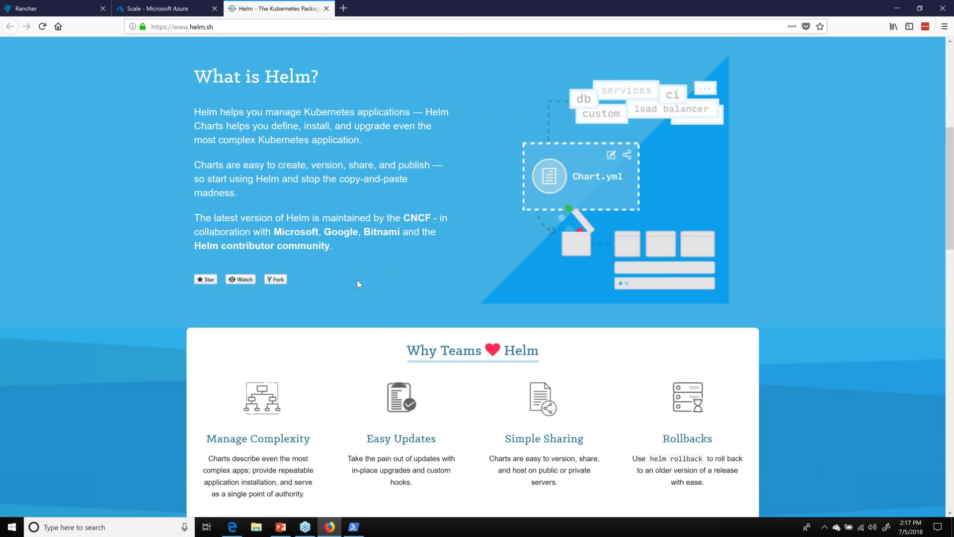
{"action": "scroll", "coordinate": [357, 279], "scroll_direction": "down", "scroll_amount": 2}
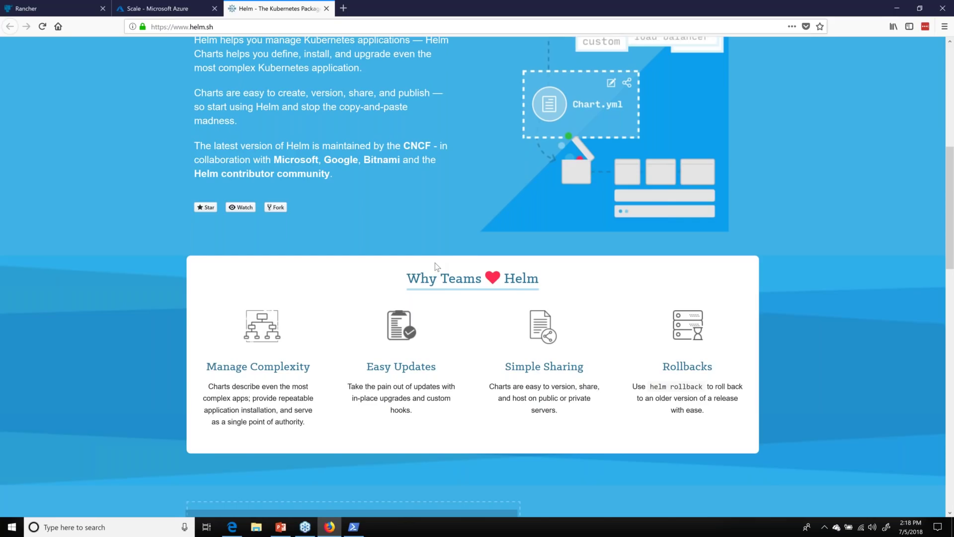
{"action": "scroll", "coordinate": [437, 266], "scroll_direction": "up", "scroll_amount": 3}
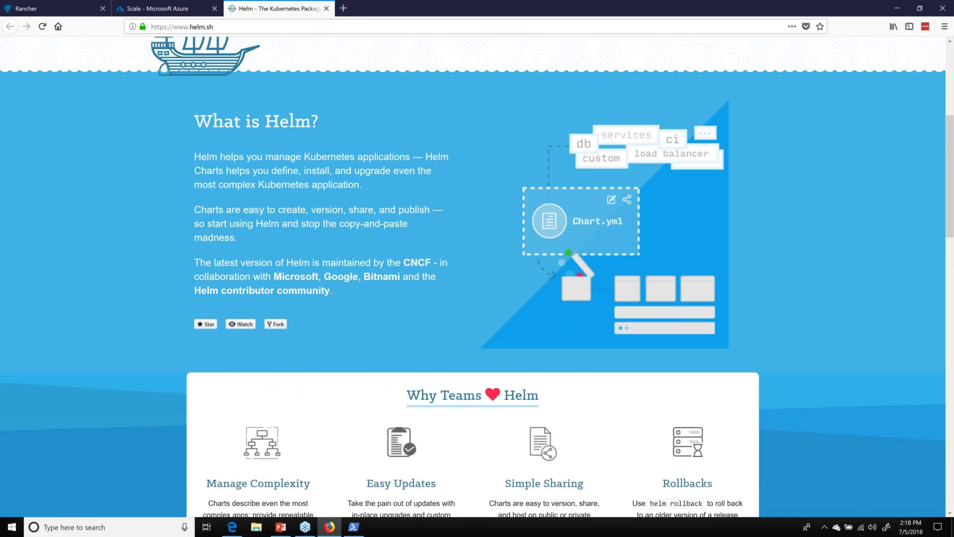
{"action": "scroll", "coordinate": [382, 343], "scroll_direction": "up", "scroll_amount": 7}
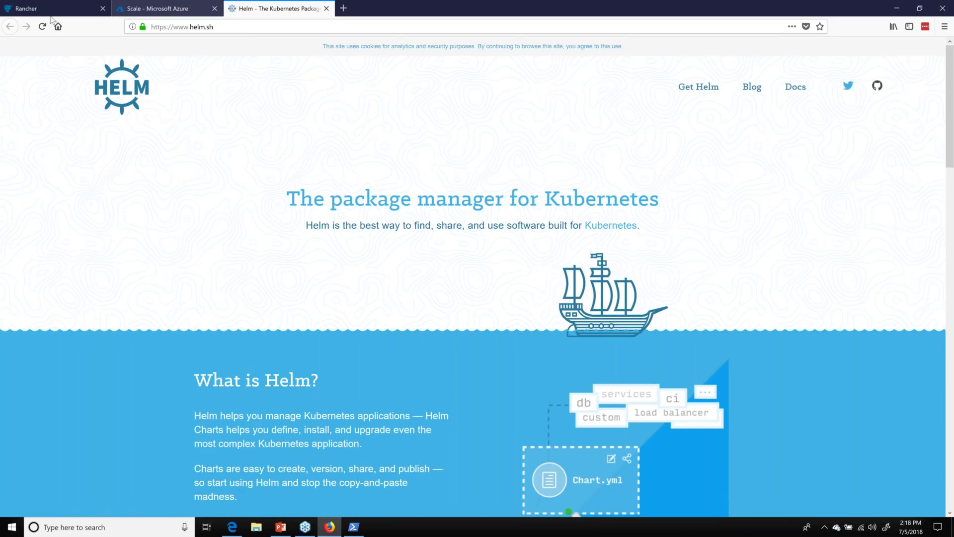
Search the web for "helm stable github" in a new browser tab and open the kubernetes/charts stable directory on GitHub.
{"action": "left_click", "coordinate": [343, 8]}
{"action": "type", "text": "H"}
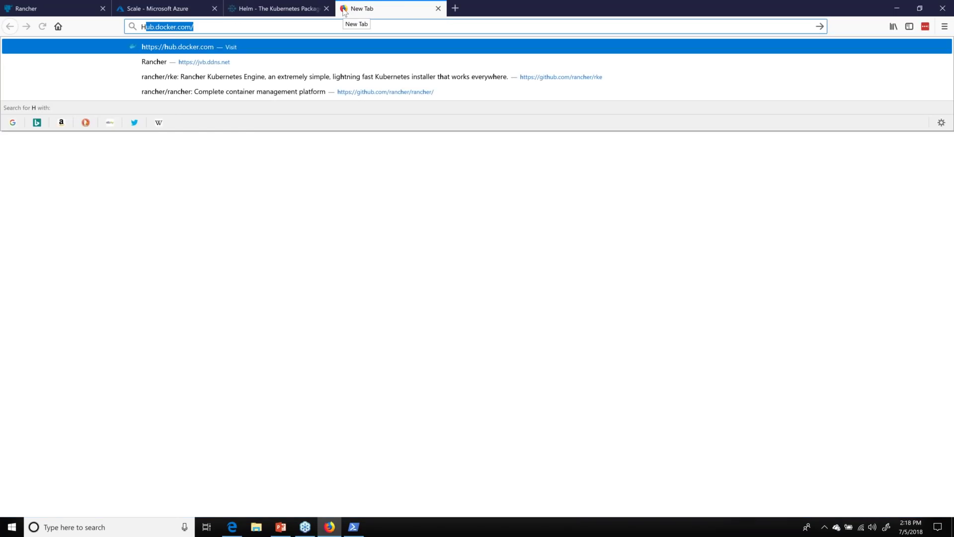
{"action": "type", "text": "elm stable gih"}
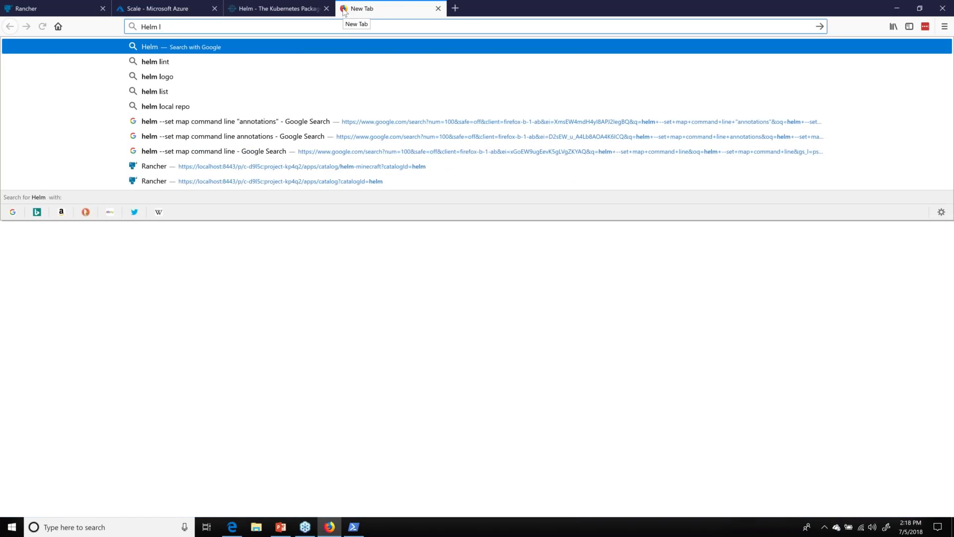
{"action": "key", "text": "BackSpace"}
{"action": "type", "text": "thub"}
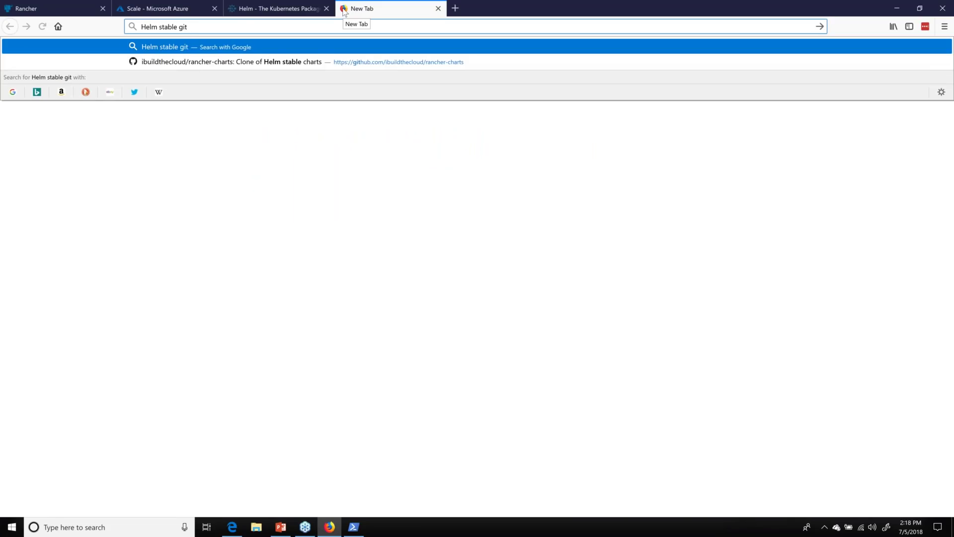
{"action": "key", "text": "Down"}
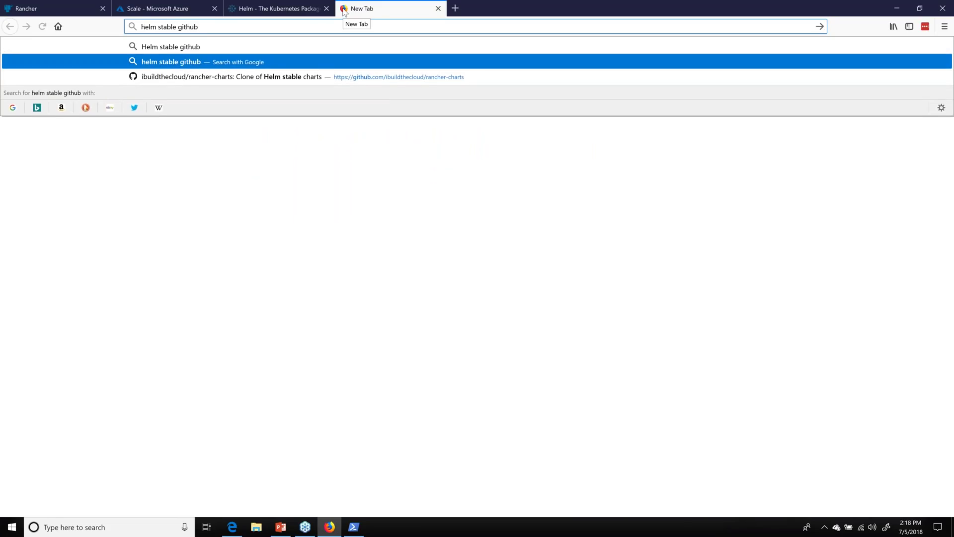
{"action": "key", "text": "Return"}
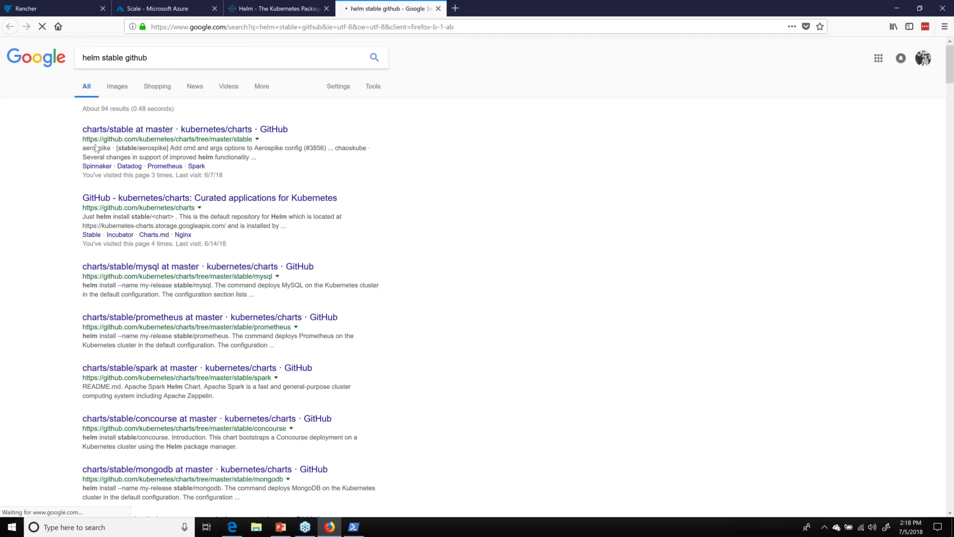
{"action": "left_click", "coordinate": [97, 130]}
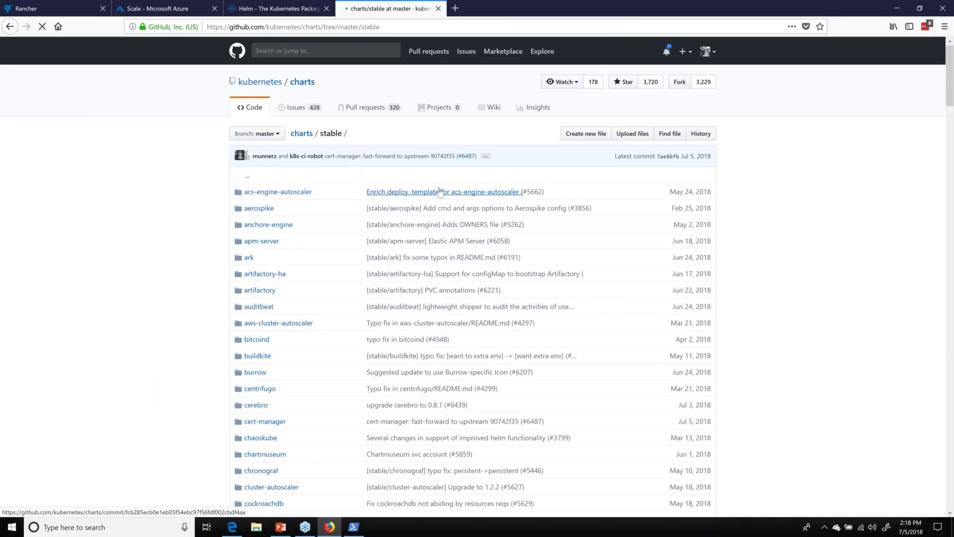
Look through the chart folders in the stable directory and return to the start of the list.
{"action": "scroll", "coordinate": [333, 240], "scroll_direction": "down", "scroll_amount": 1}
{"action": "scroll", "coordinate": [333, 241], "scroll_direction": "down", "scroll_amount": 8}
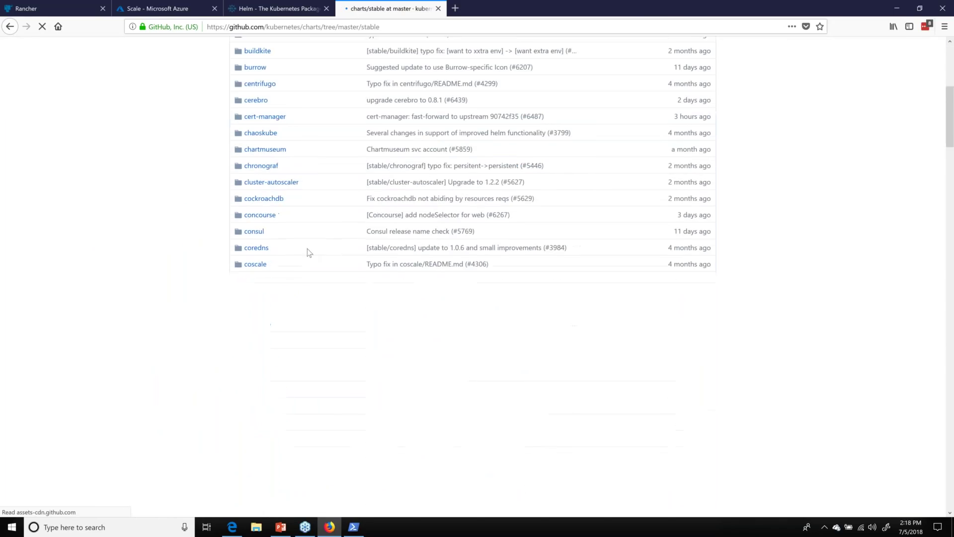
{"action": "scroll", "coordinate": [279, 176], "scroll_direction": "down", "scroll_amount": 2}
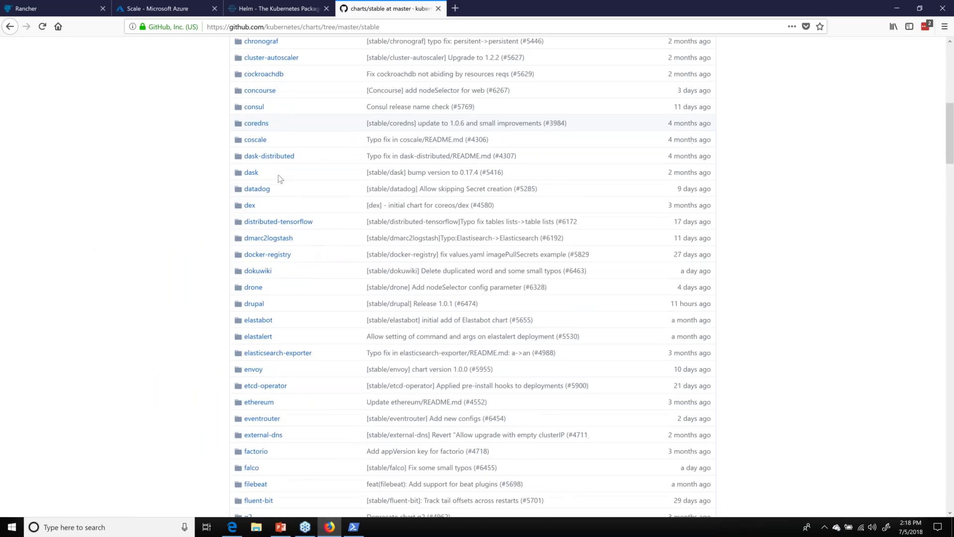
{"action": "scroll", "coordinate": [303, 194], "scroll_direction": "down", "scroll_amount": 15}
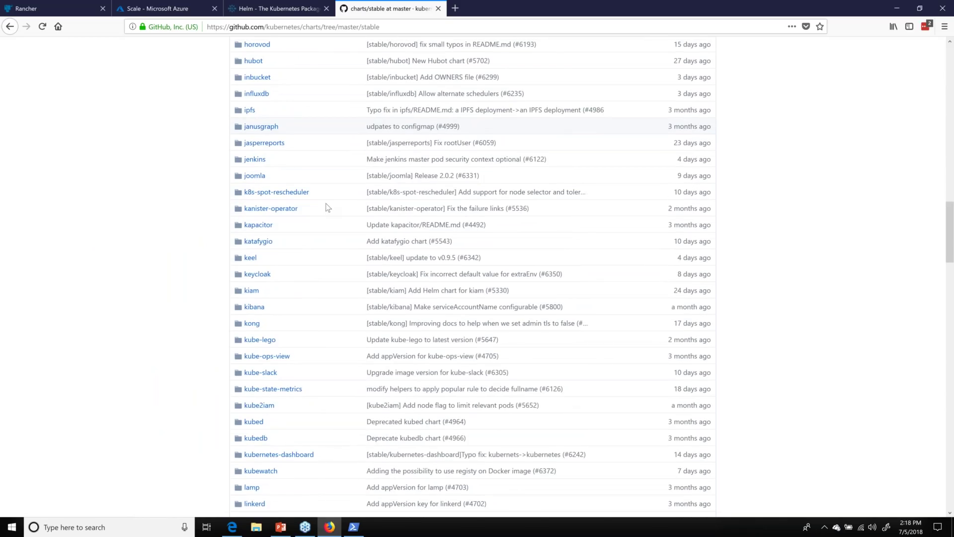
{"action": "scroll", "coordinate": [328, 209], "scroll_direction": "down", "scroll_amount": 20}
{"action": "scroll", "coordinate": [326, 214], "scroll_direction": "down", "scroll_amount": 10}
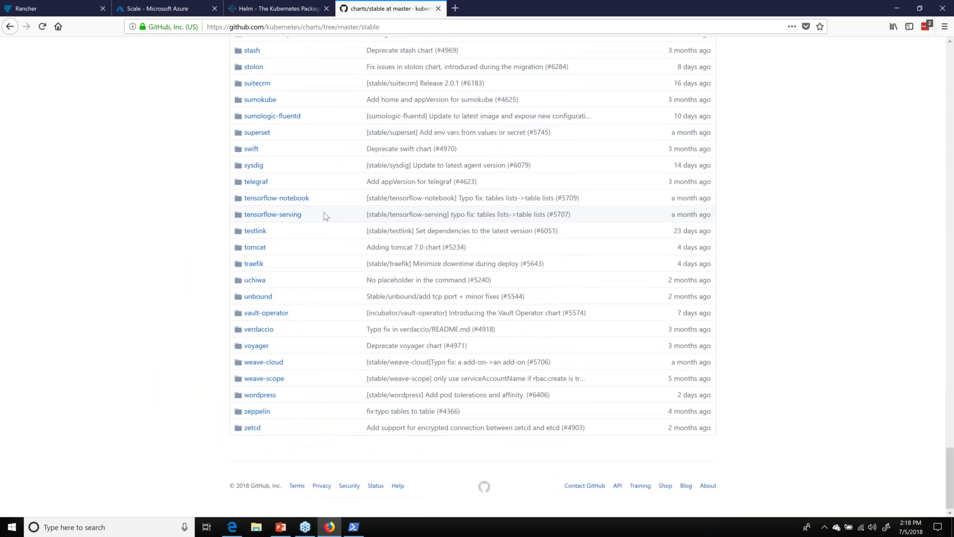
{"action": "scroll", "coordinate": [327, 213], "scroll_direction": "up", "scroll_amount": 10}
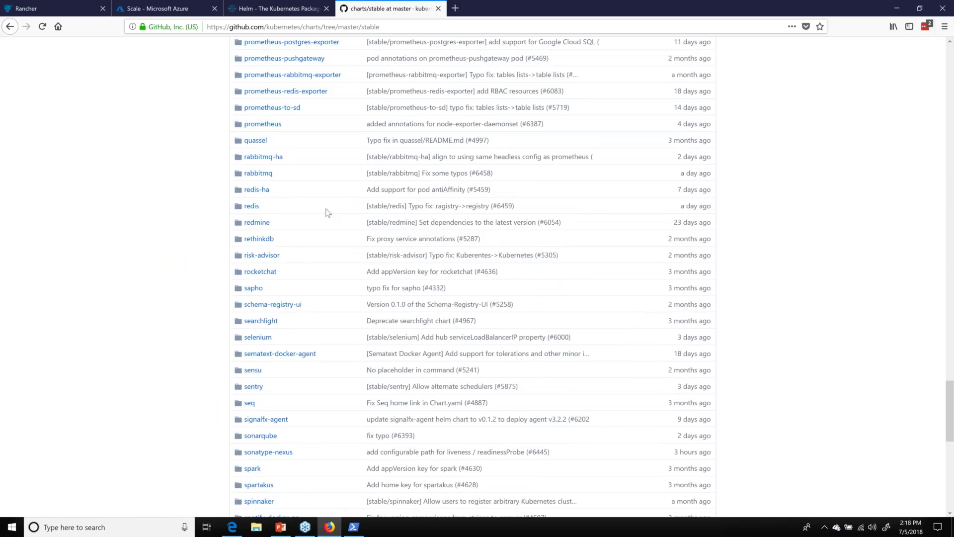
{"action": "key", "text": "Home"}
Open the parent charts repository in a new browser tab and read its README through the Repository Structure section.
{"action": "right_click", "coordinate": [301, 134]}
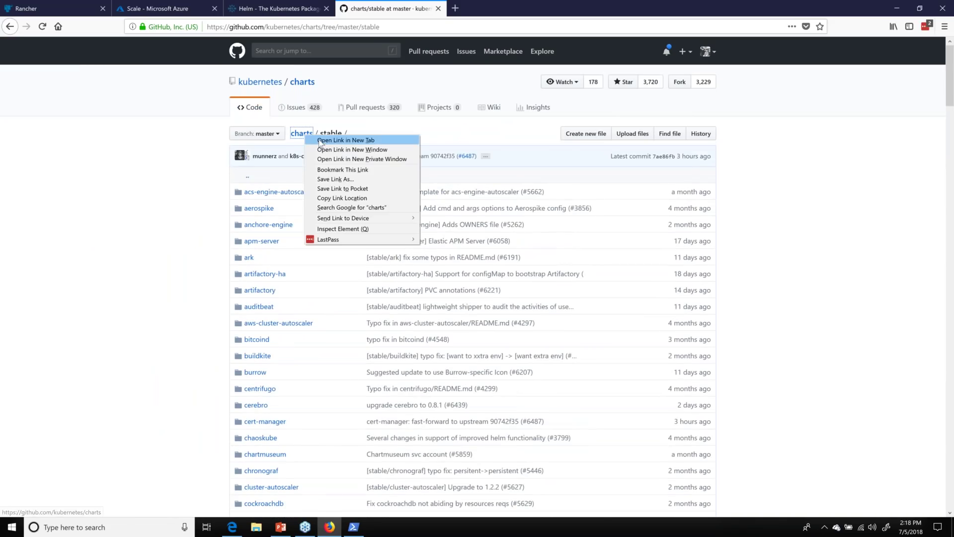
{"action": "left_click", "coordinate": [348, 140]}
{"action": "left_click", "coordinate": [526, 10]}
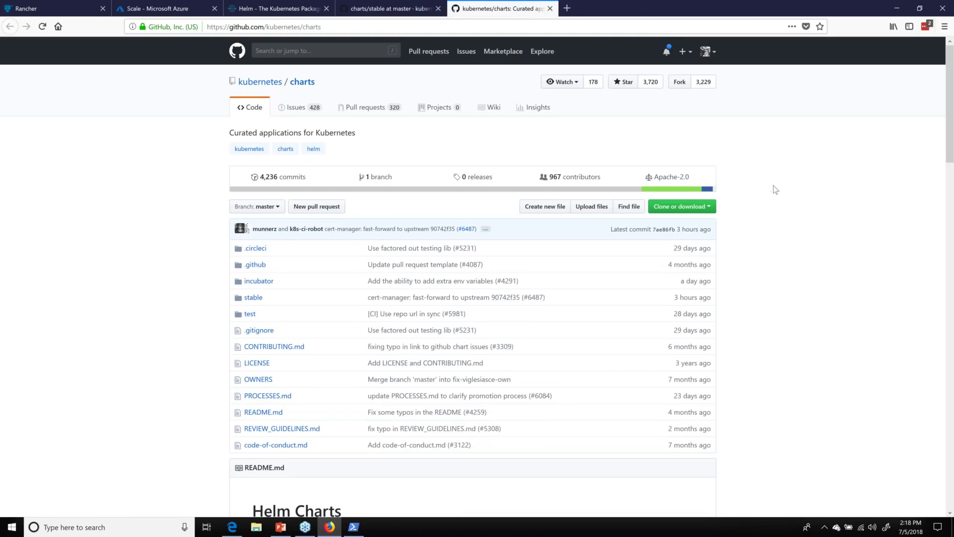
{"action": "scroll", "coordinate": [774, 185], "scroll_direction": "down", "scroll_amount": 1}
{"action": "scroll", "coordinate": [773, 187], "scroll_direction": "down", "scroll_amount": 7}
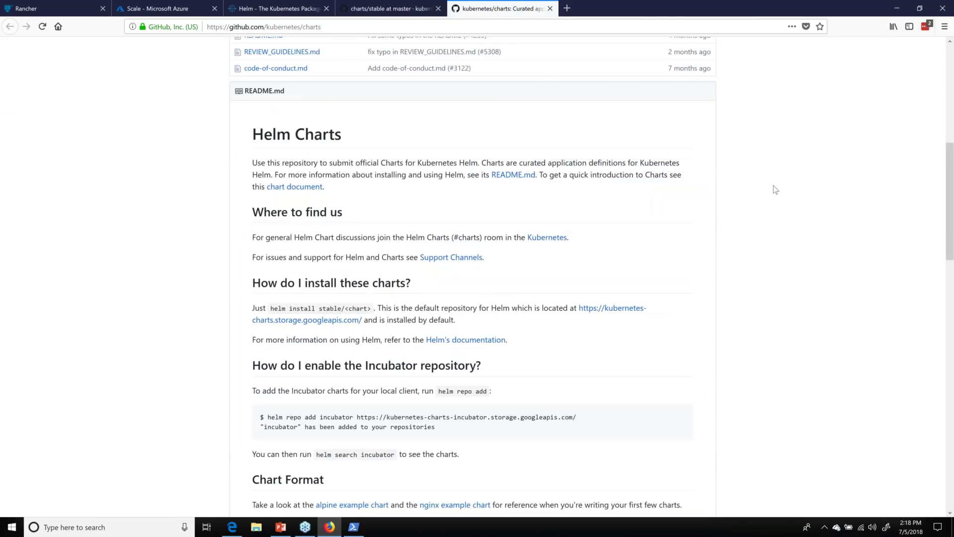
{"action": "scroll", "coordinate": [773, 187], "scroll_direction": "down", "scroll_amount": 1}
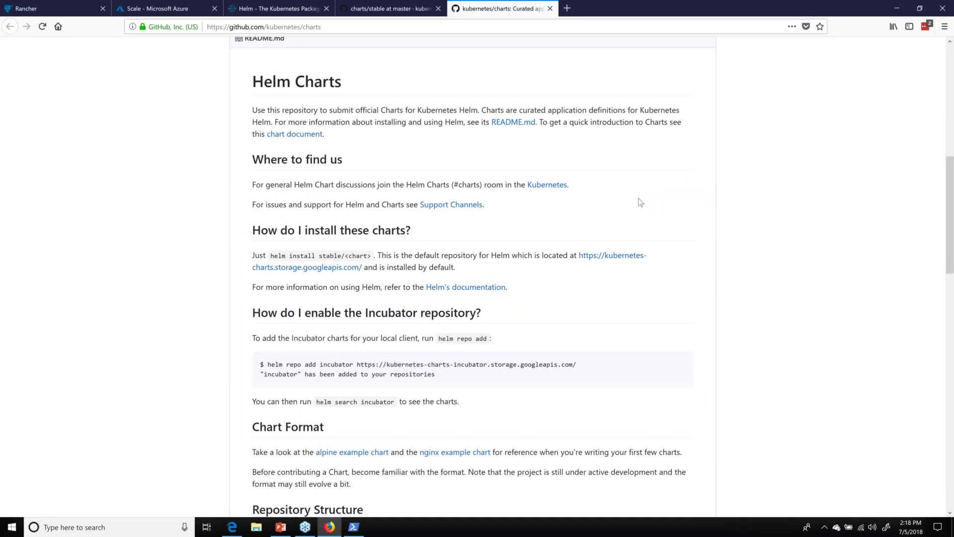
{"action": "scroll", "coordinate": [641, 203], "scroll_direction": "down", "scroll_amount": 1}
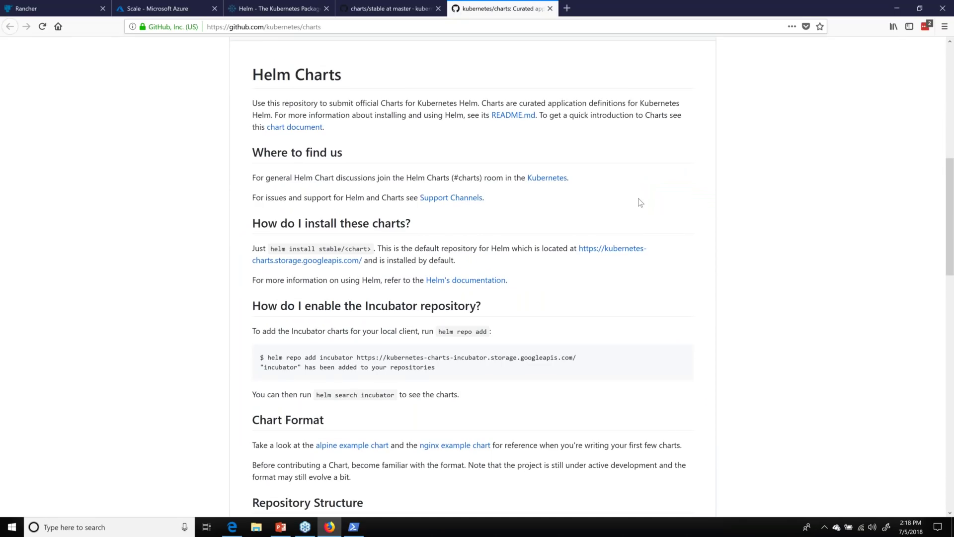
{"action": "scroll", "coordinate": [641, 202], "scroll_direction": "down", "scroll_amount": 1}
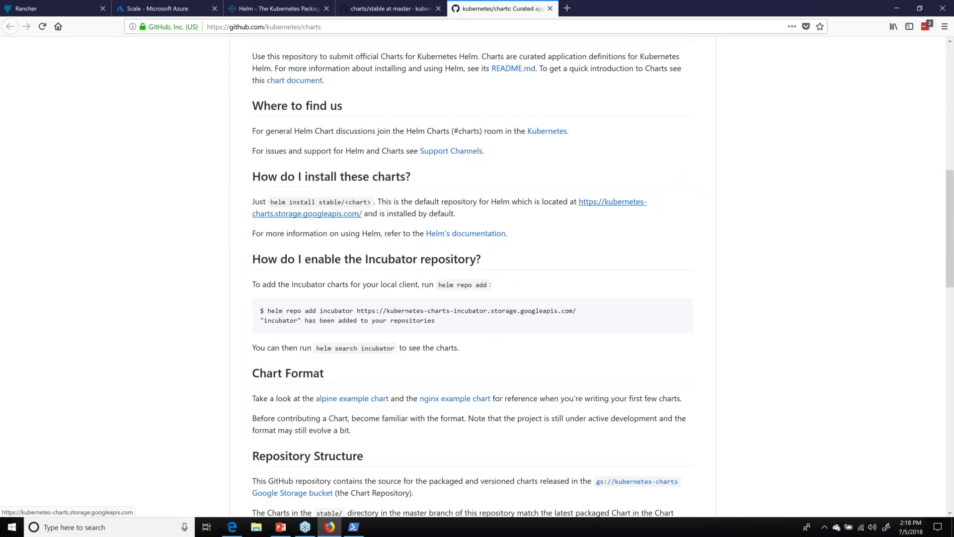
{"action": "scroll", "coordinate": [641, 202], "scroll_direction": "down", "scroll_amount": 4}
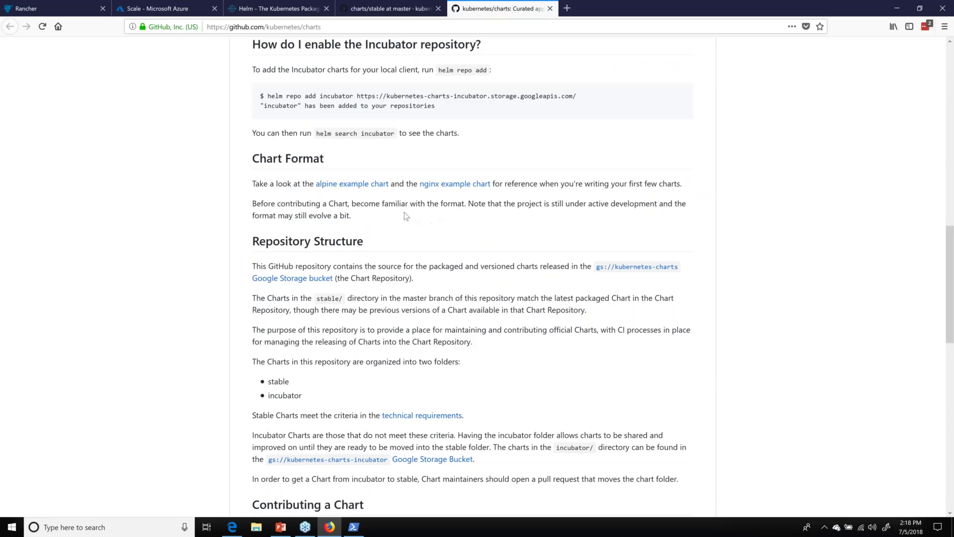
{"action": "scroll", "coordinate": [398, 204], "scroll_direction": "down", "scroll_amount": 1}
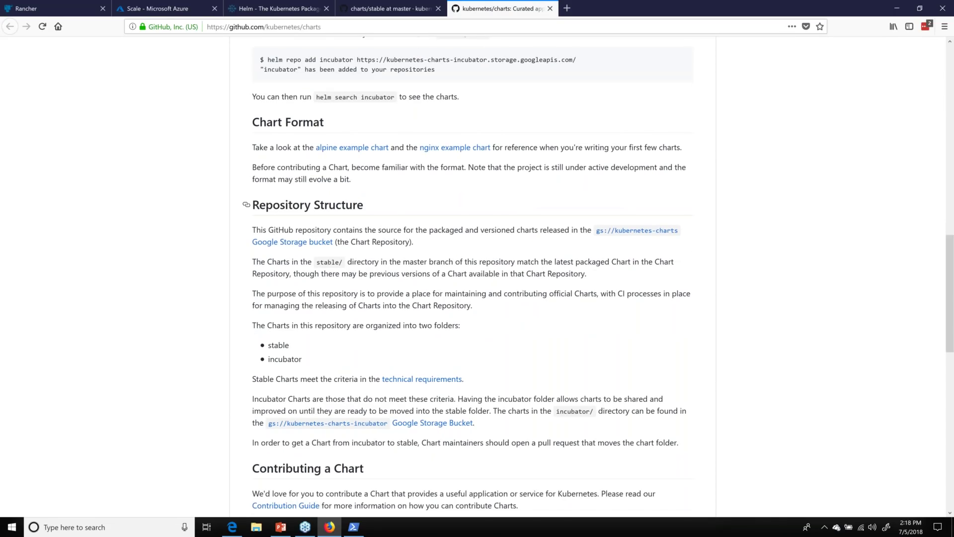
{"action": "scroll", "coordinate": [244, 148], "scroll_direction": "down", "scroll_amount": 2}
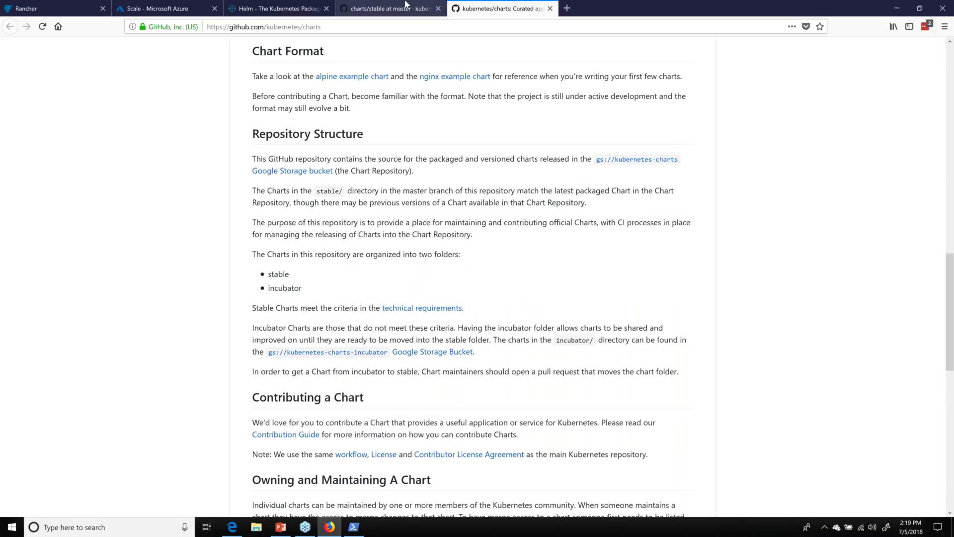
Return to the Rancher catalogs page, examine the Add Catalog form, and close it without creating a catalog.
{"action": "left_click", "coordinate": [274, 8]}
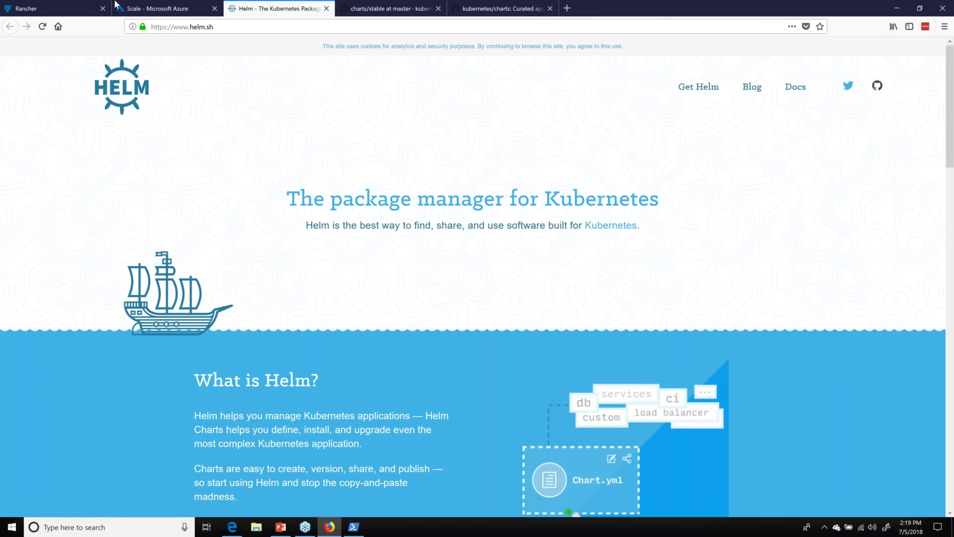
{"action": "left_click", "coordinate": [89, 9]}
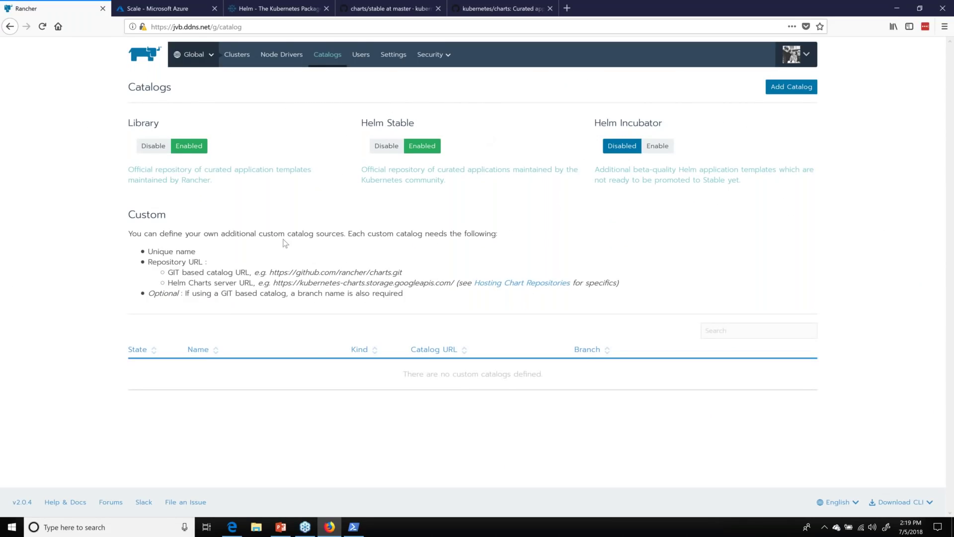
{"action": "left_click", "coordinate": [797, 87]}
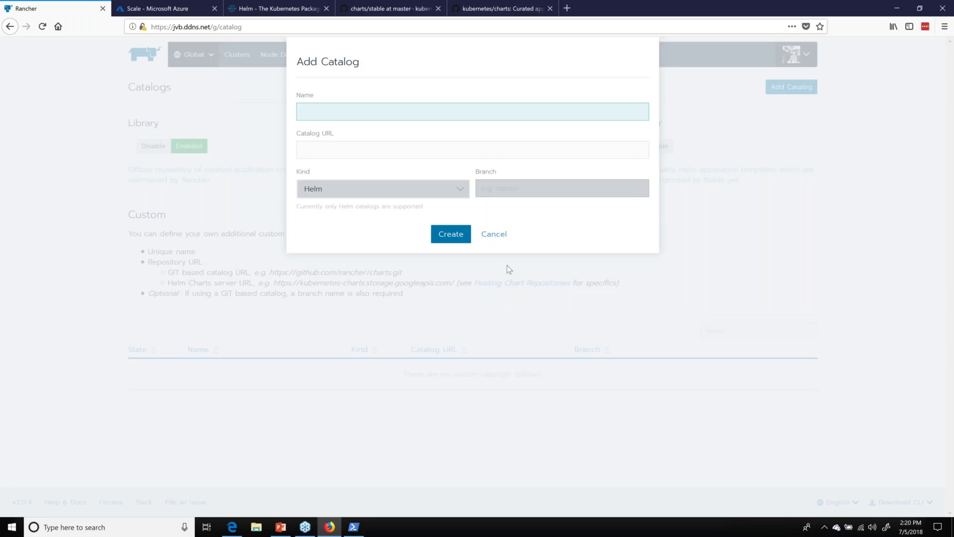
{"action": "left_click", "coordinate": [507, 236]}
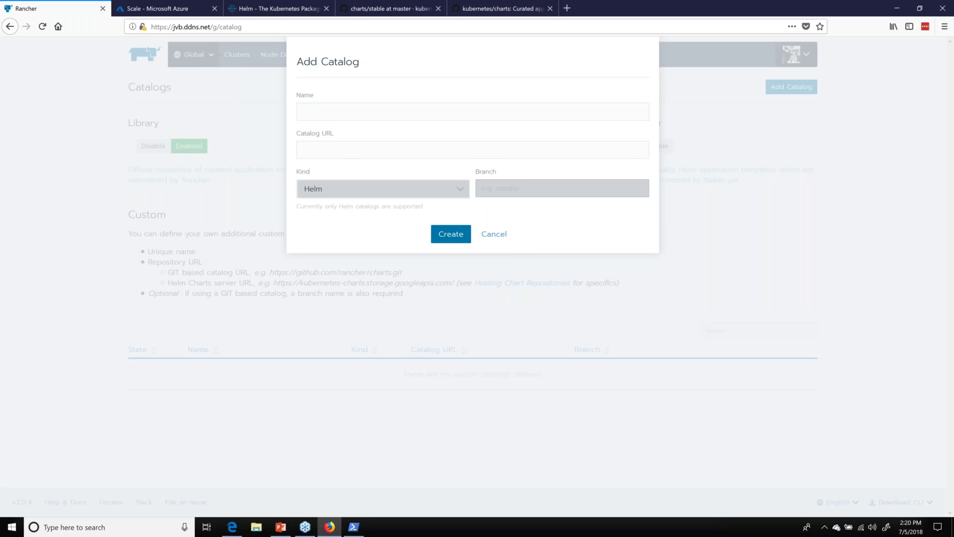
Delete the nfs-provisioner catalog app from the Default project of the digital-ocean cluster.
{"action": "left_click", "coordinate": [186, 55]}
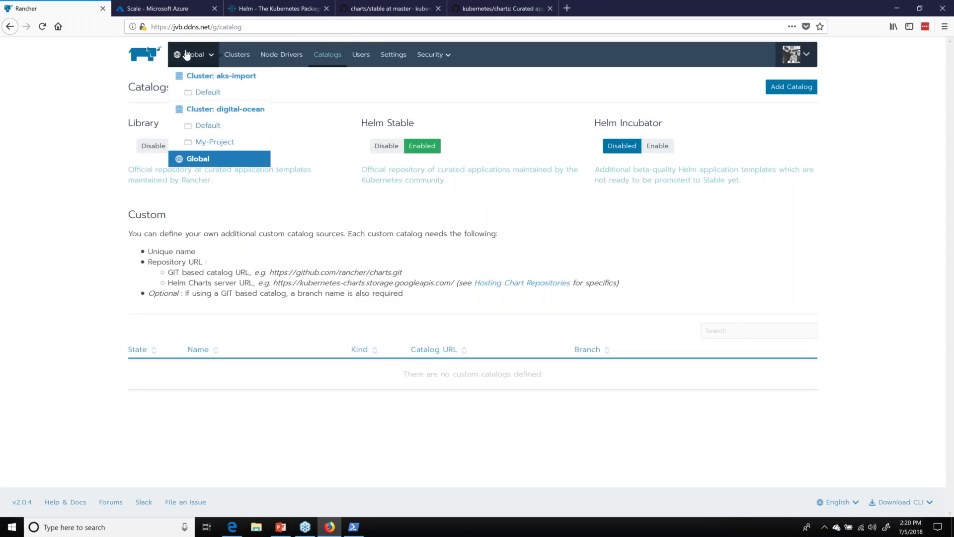
{"action": "left_click", "coordinate": [206, 127]}
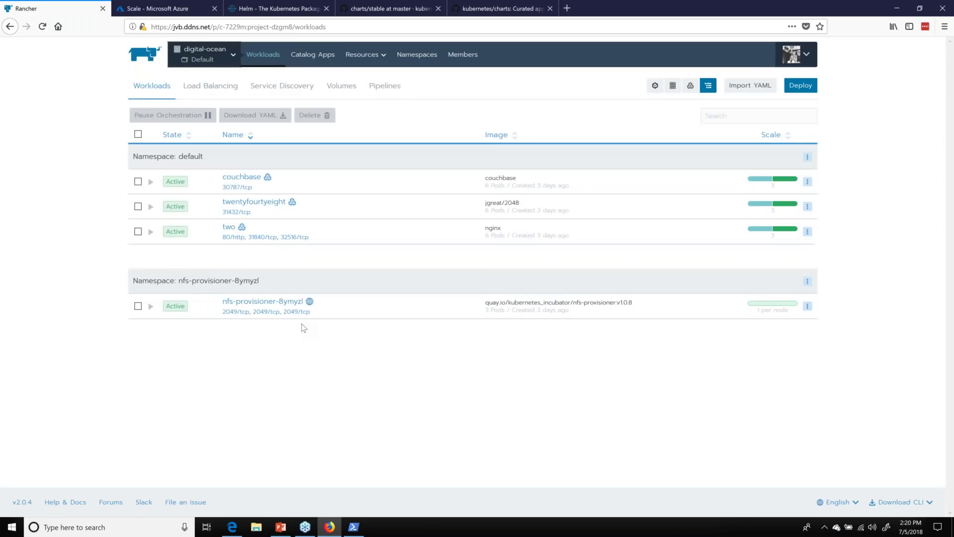
{"action": "left_click", "coordinate": [312, 56]}
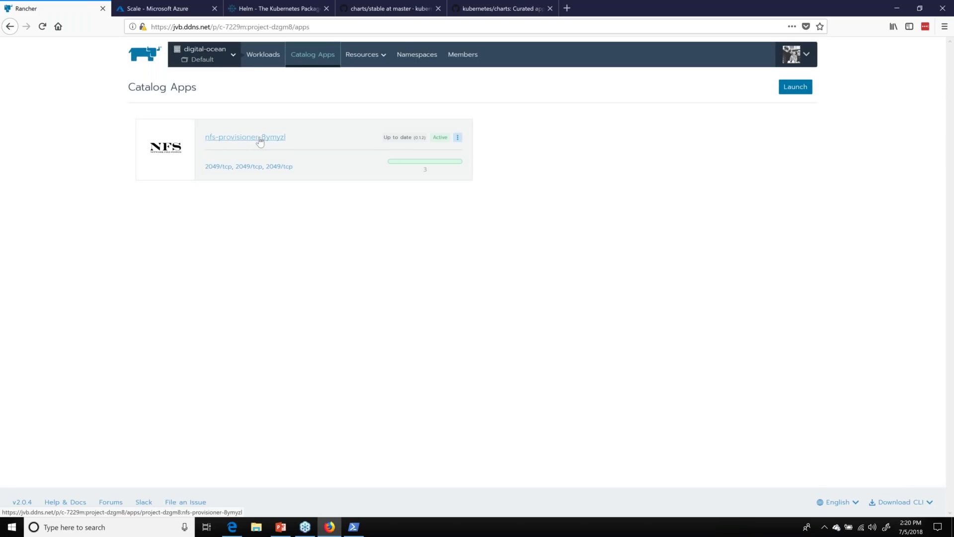
{"action": "left_click", "coordinate": [457, 138]}
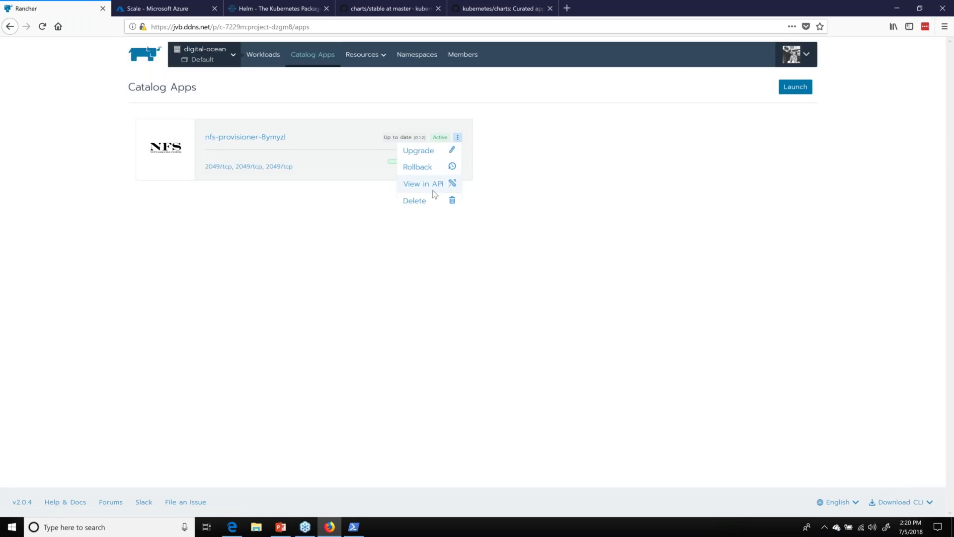
{"action": "left_click", "coordinate": [440, 203]}
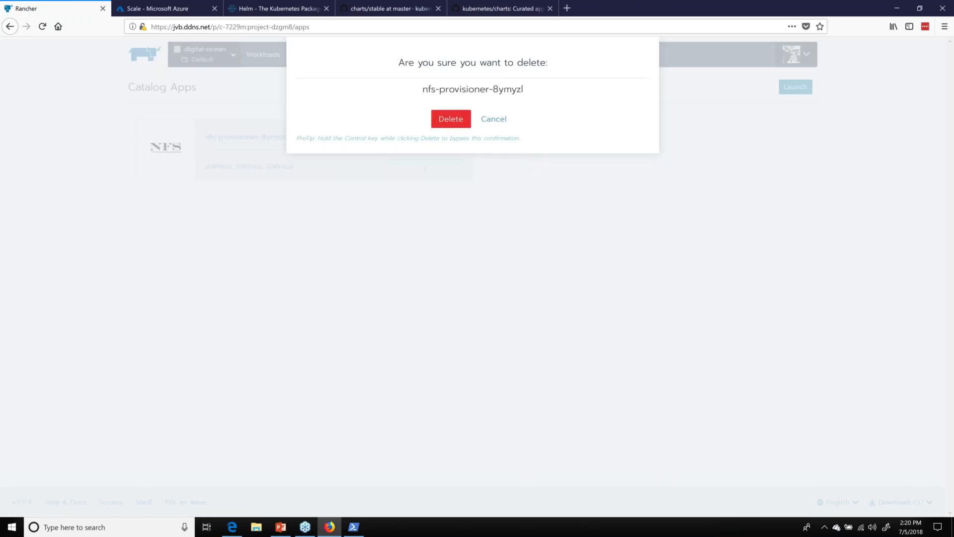
{"action": "left_click", "coordinate": [450, 118]}
Open the app launch catalog for the Default project and browse the available Helm charts.
{"action": "left_click", "coordinate": [795, 87]}
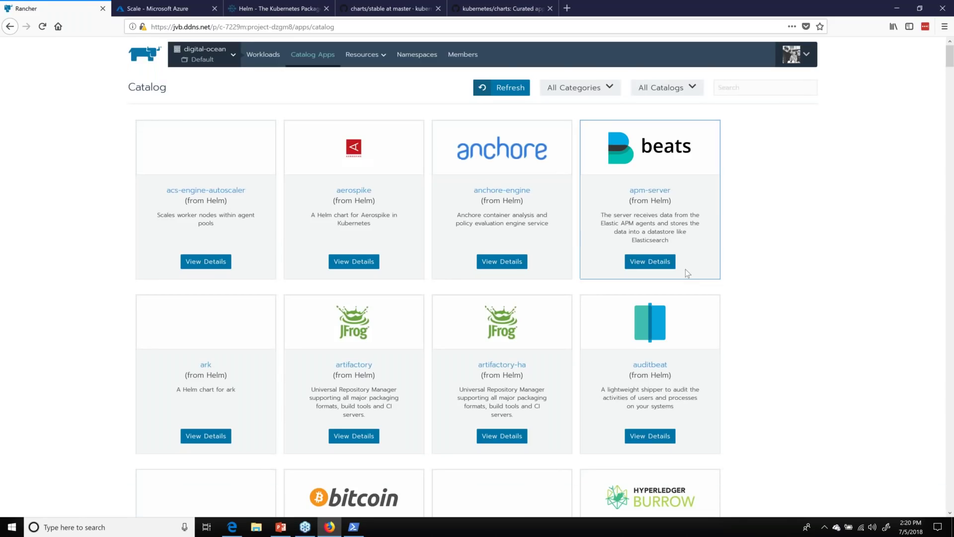
{"action": "scroll", "coordinate": [762, 232], "scroll_direction": "down", "scroll_amount": 1}
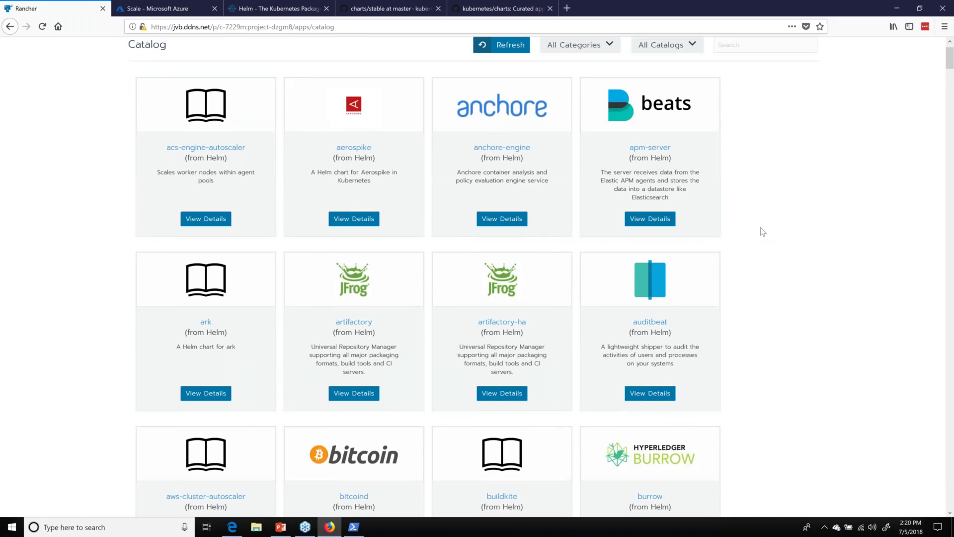
{"action": "scroll", "coordinate": [762, 231], "scroll_direction": "down", "scroll_amount": 4}
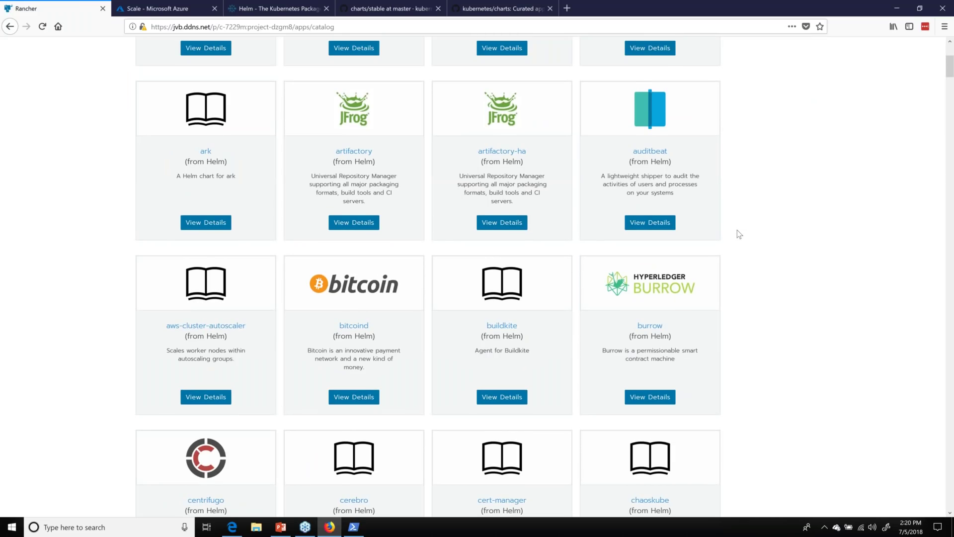
{"action": "scroll", "coordinate": [740, 232], "scroll_direction": "up", "scroll_amount": 5}
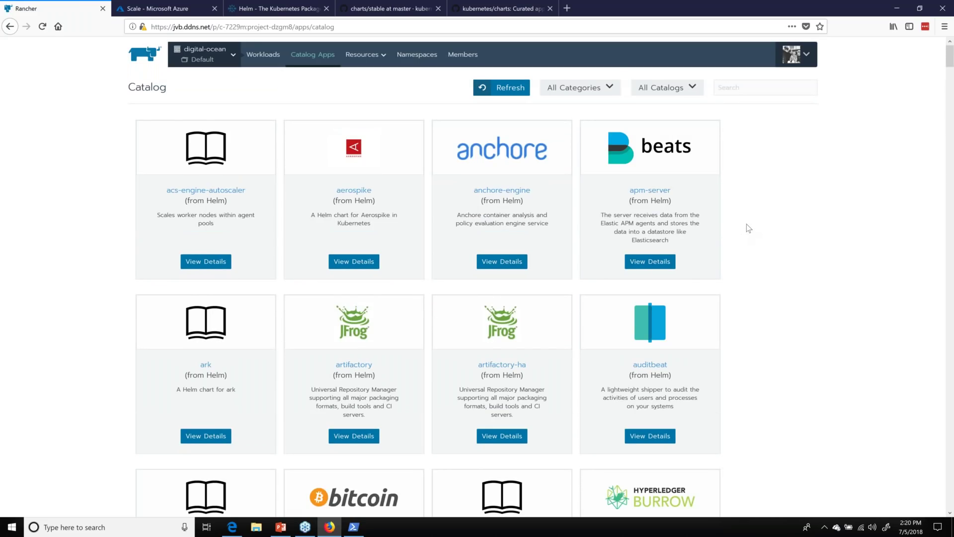
{"action": "scroll", "coordinate": [749, 228], "scroll_direction": "down", "scroll_amount": 1}
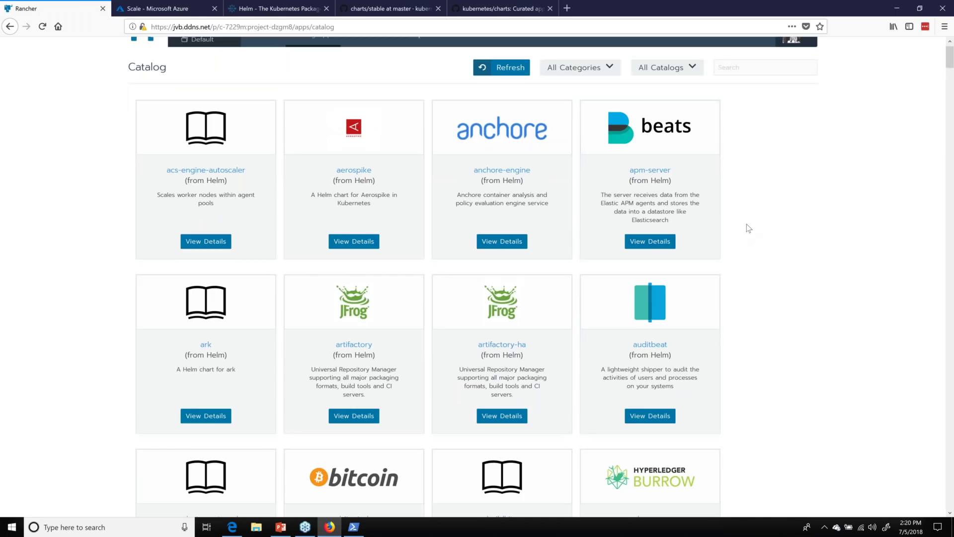
{"action": "scroll", "coordinate": [746, 224], "scroll_direction": "up", "scroll_amount": 1}
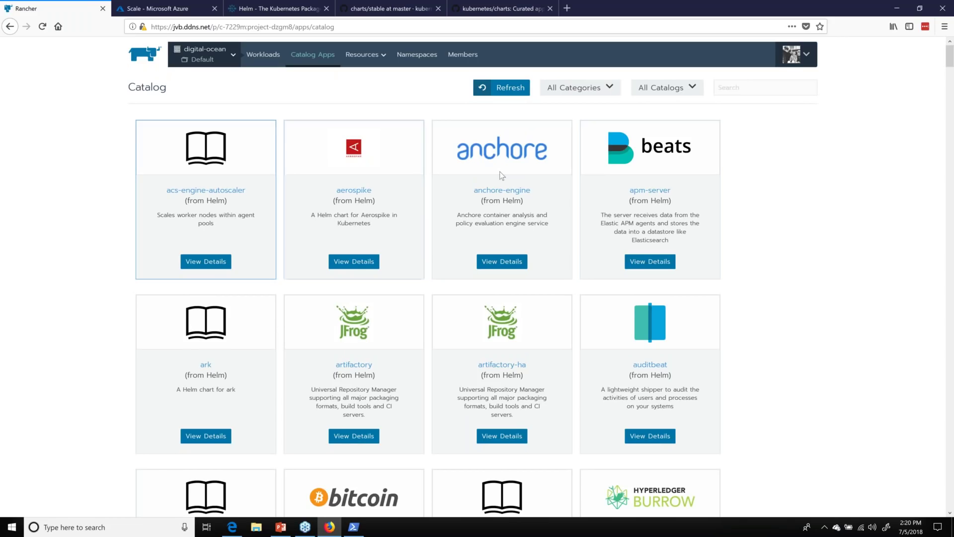
Look through the whole chart catalog as far as the zetcd chart and return to its beginning.
{"action": "scroll", "coordinate": [500, 175], "scroll_direction": "down", "scroll_amount": 1}
{"action": "scroll", "coordinate": [501, 175], "scroll_direction": "down", "scroll_amount": 3}
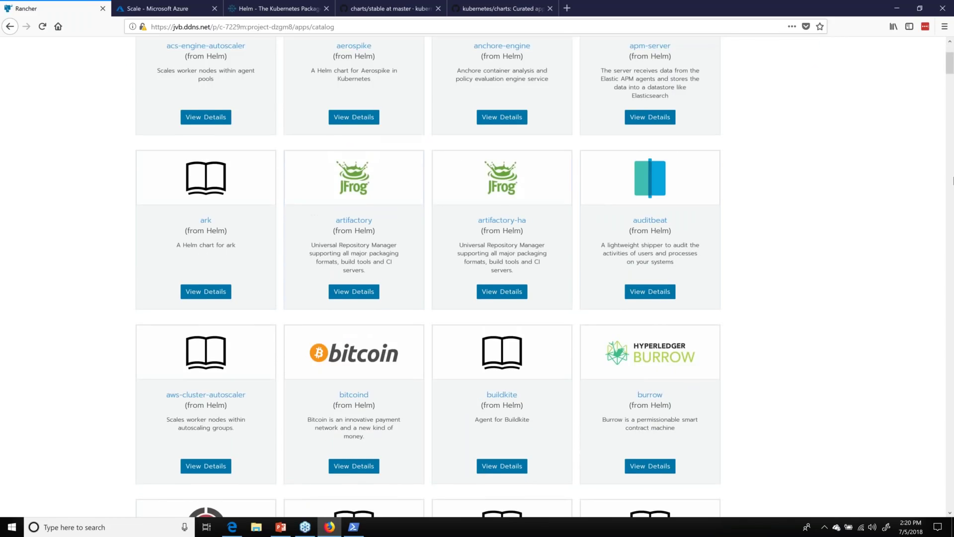
{"action": "scroll", "coordinate": [950, 201], "scroll_direction": "down", "scroll_amount": 20}
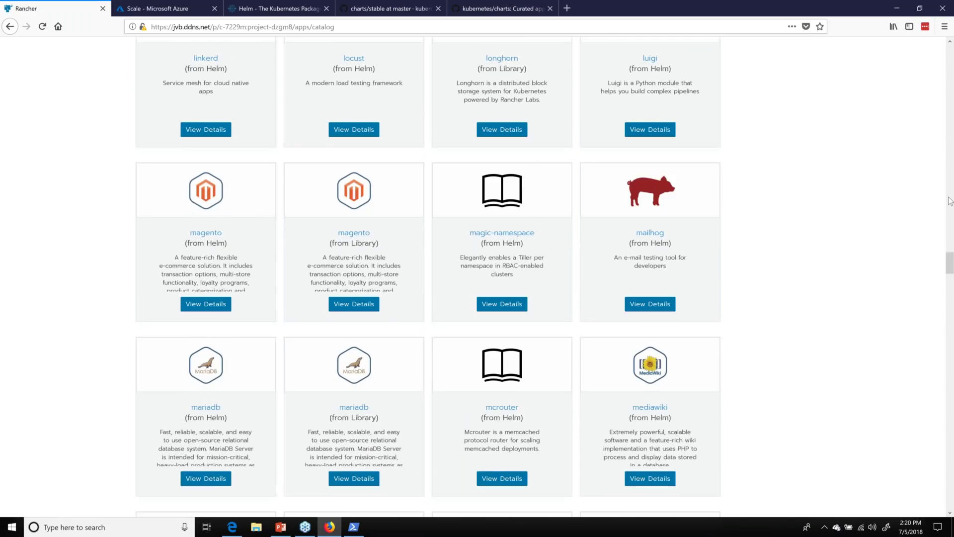
{"action": "scroll", "coordinate": [950, 200], "scroll_direction": "down", "scroll_amount": 20}
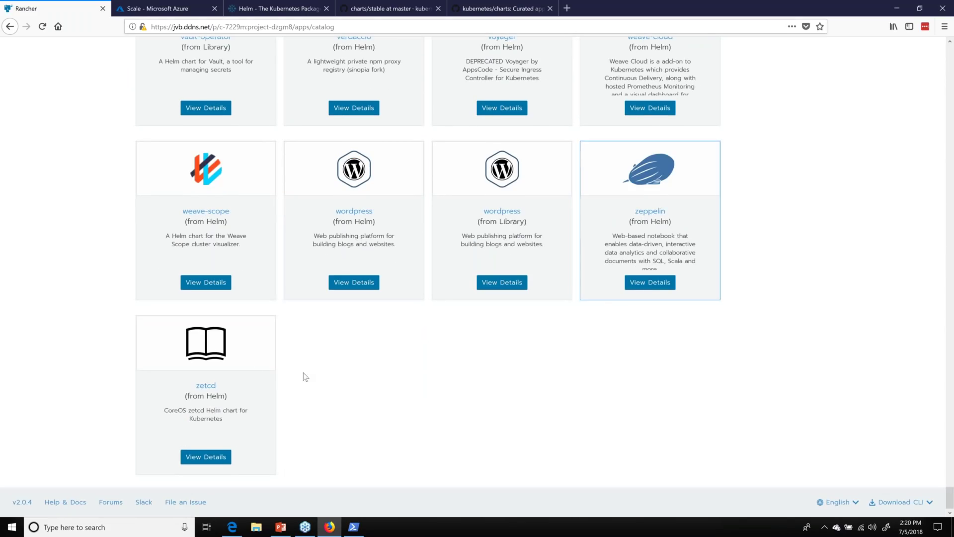
{"action": "scroll", "coordinate": [875, 122], "scroll_direction": "up", "scroll_amount": 1}
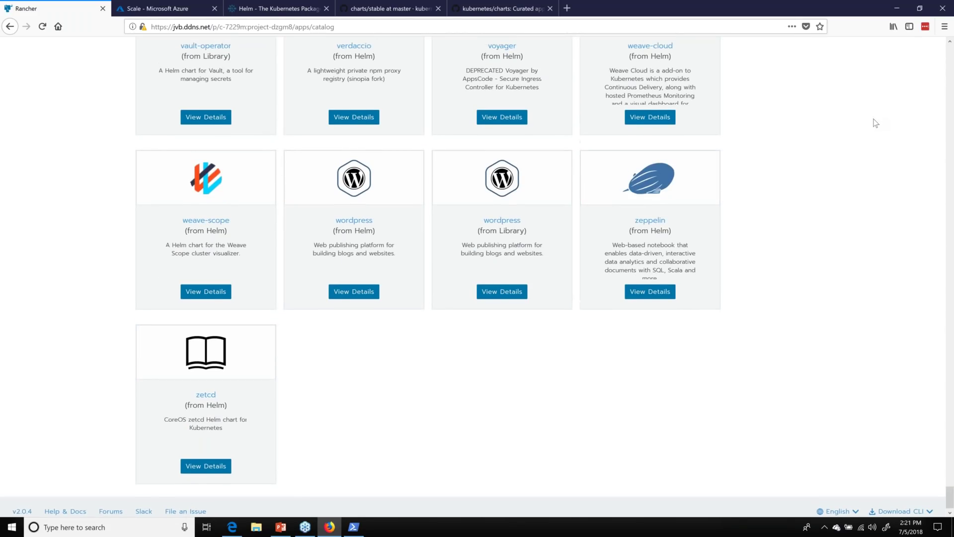
{"action": "scroll", "coordinate": [876, 122], "scroll_direction": "up", "scroll_amount": 5}
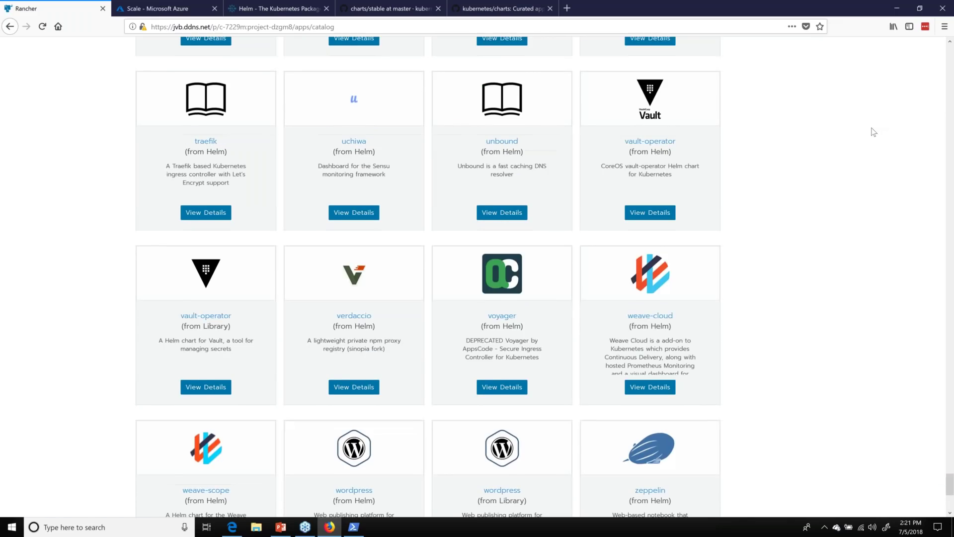
{"action": "scroll", "coordinate": [873, 131], "scroll_direction": "up", "scroll_amount": 15}
{"action": "scroll", "coordinate": [871, 132], "scroll_direction": "up", "scroll_amount": 15}
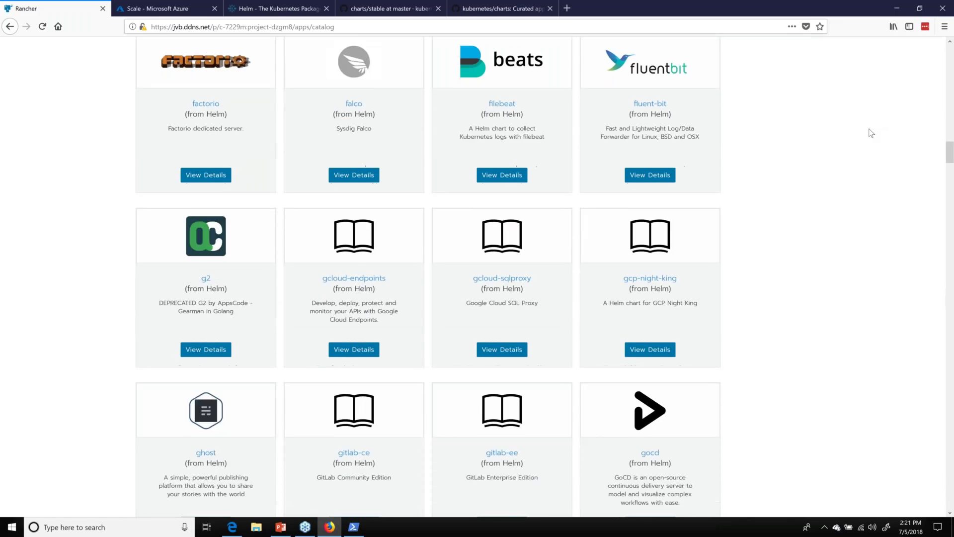
{"action": "scroll", "coordinate": [771, 112], "scroll_direction": "up", "scroll_amount": 8}
{"action": "scroll", "coordinate": [774, 114], "scroll_direction": "up", "scroll_amount": 6}
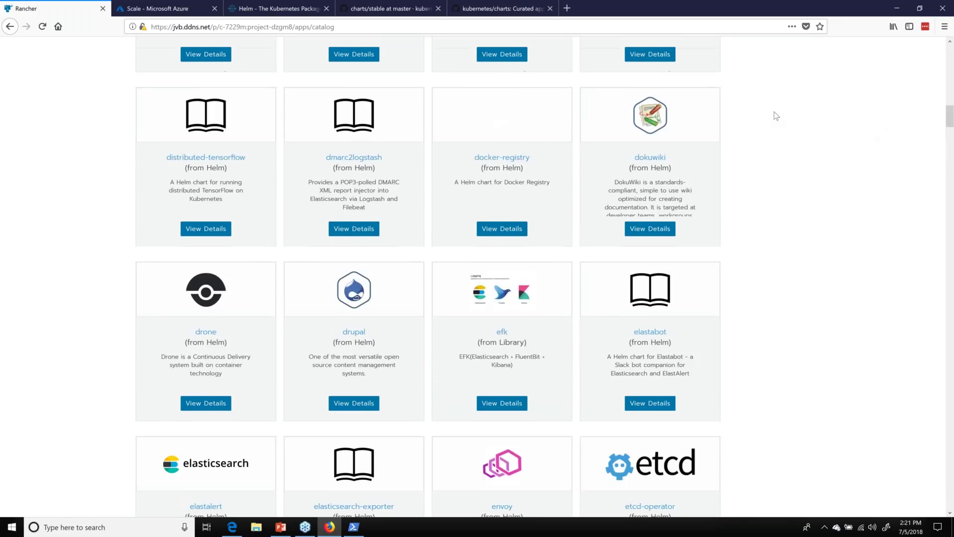
{"action": "scroll", "coordinate": [779, 121], "scroll_direction": "up", "scroll_amount": 2}
{"action": "scroll", "coordinate": [784, 127], "scroll_direction": "up", "scroll_amount": 12}
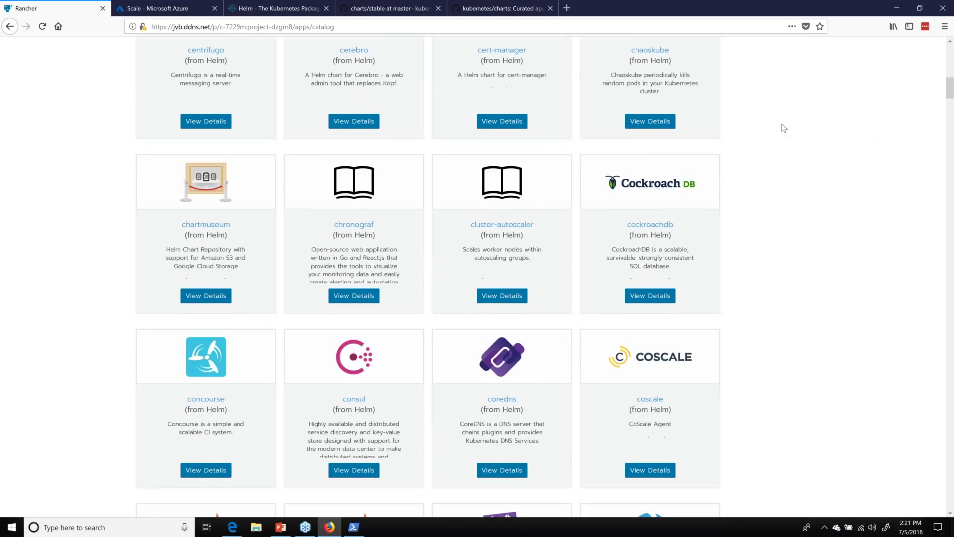
{"action": "scroll", "coordinate": [783, 129], "scroll_direction": "up", "scroll_amount": 8}
{"action": "scroll", "coordinate": [784, 129], "scroll_direction": "up", "scroll_amount": 4}
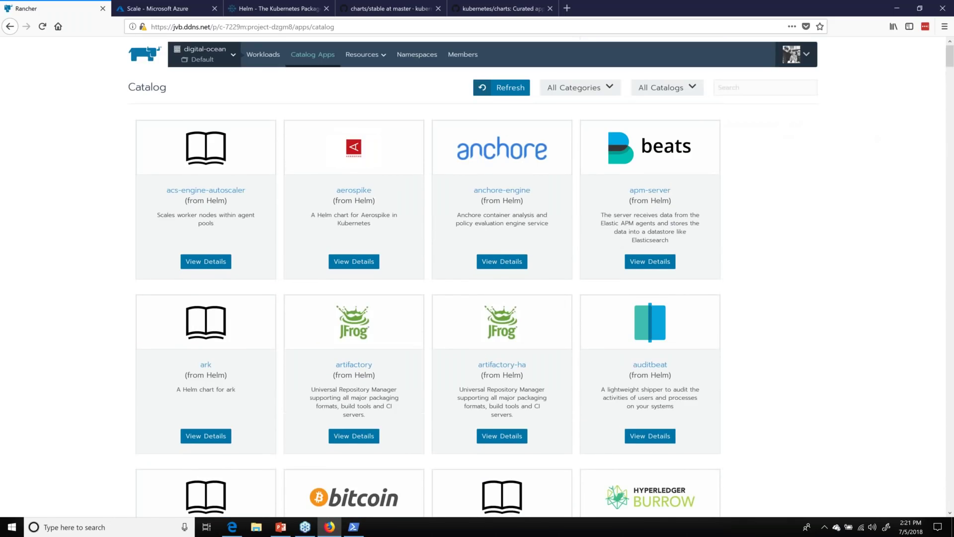
Filter the catalog by "nfs" and open the details of the nfs-provisioner chart.
{"action": "left_click", "coordinate": [745, 89]}
{"action": "type", "text": "n"}
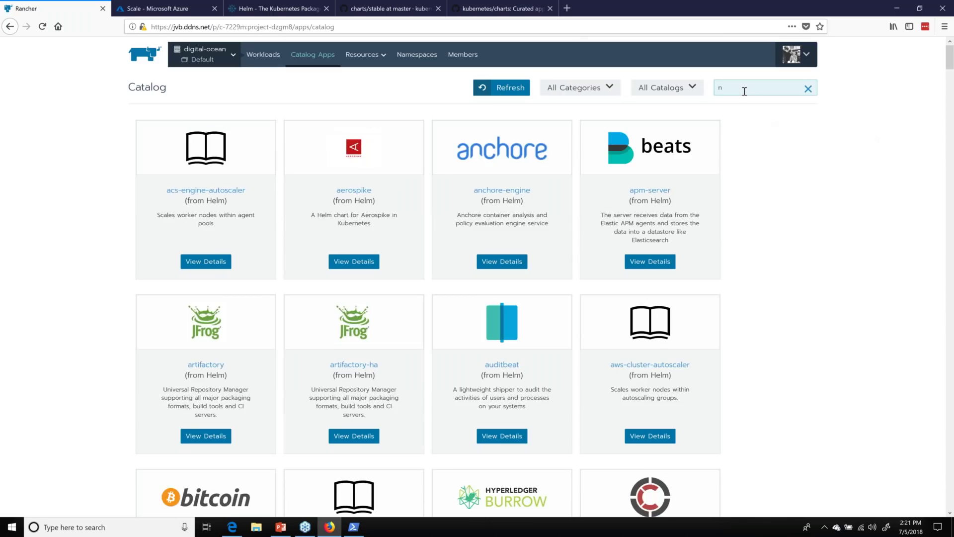
{"action": "type", "text": "fs"}
{"action": "left_click", "coordinate": [212, 262]}
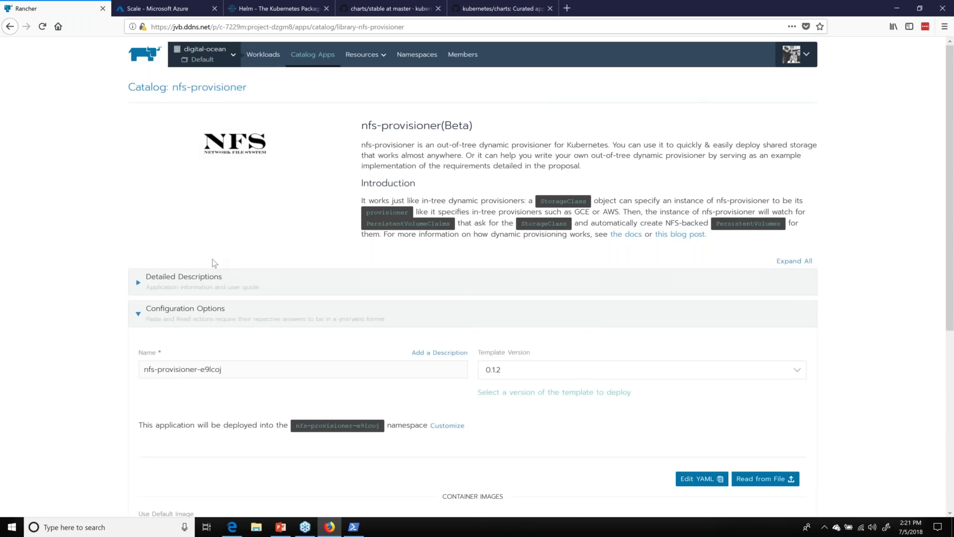
Expand the nfs-provisioner chart's detailed descriptions and review its configuration options, including the NFS host path.
{"action": "left_click", "coordinate": [230, 278]}
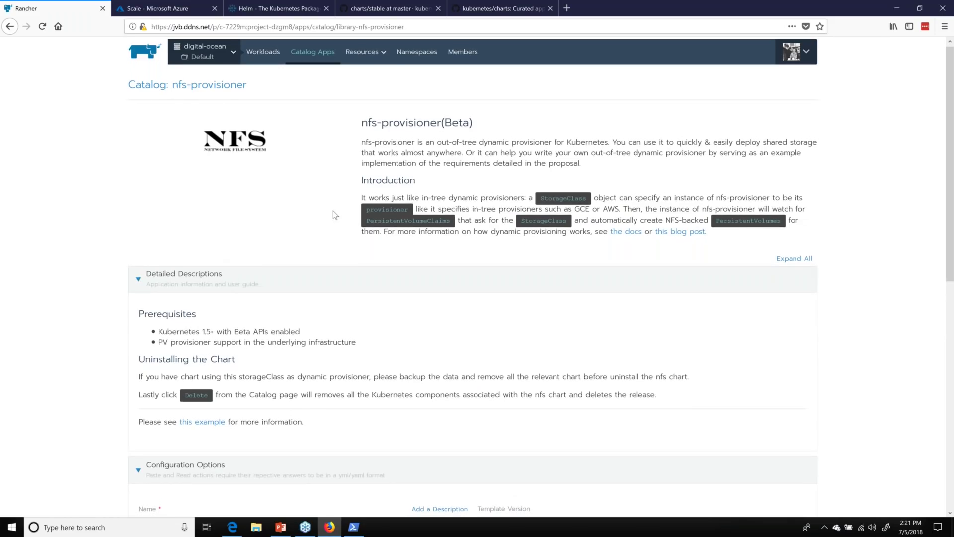
{"action": "scroll", "coordinate": [332, 210], "scroll_direction": "down", "scroll_amount": 7}
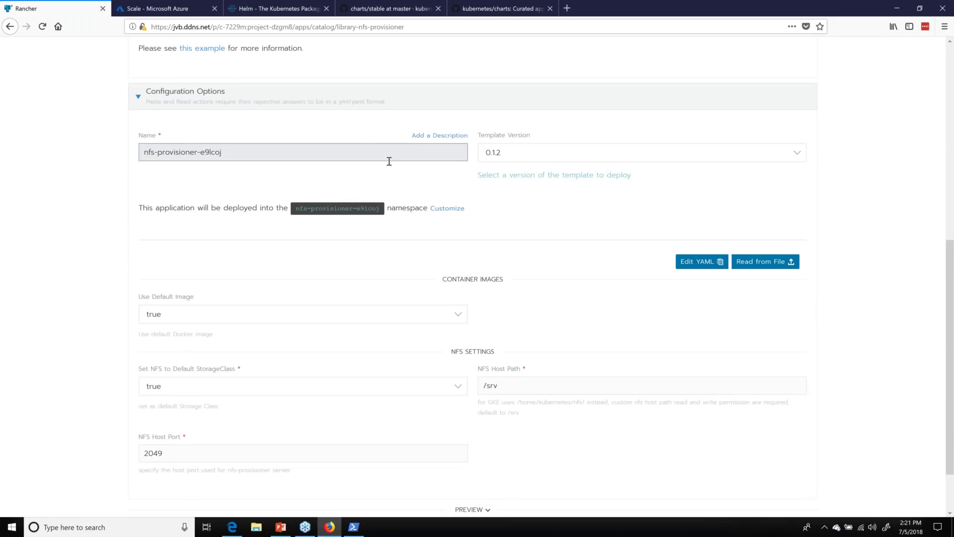
{"action": "scroll", "coordinate": [389, 161], "scroll_direction": "down", "scroll_amount": 2}
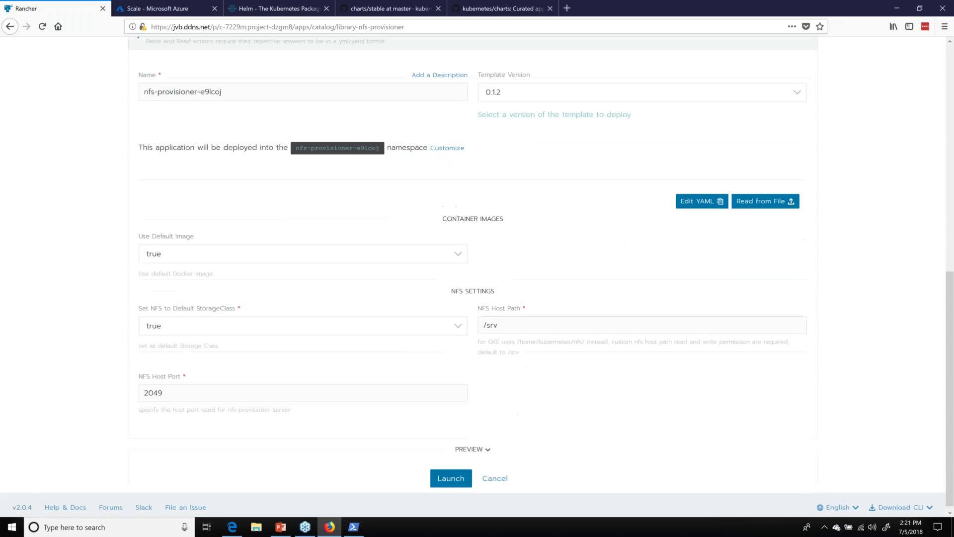
{"action": "left_click", "coordinate": [518, 322]}
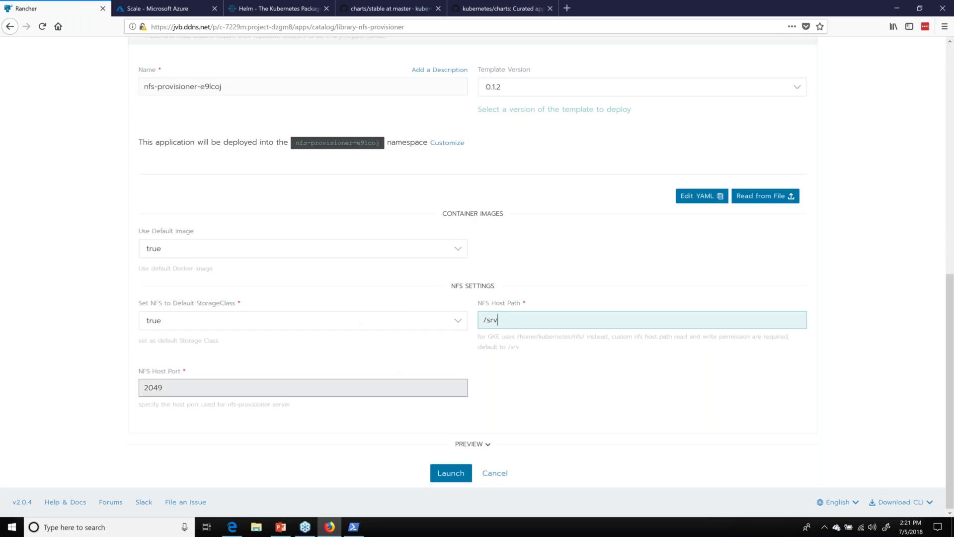
Expand the template preview and display the nfs-provisioner/templates/daemonset-sa.yaml file.
{"action": "left_click", "coordinate": [461, 444]}
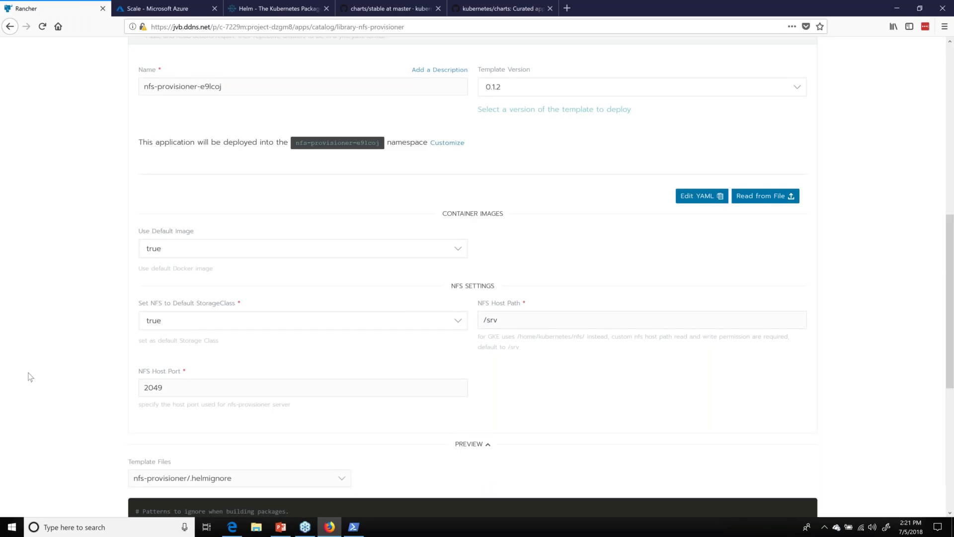
{"action": "scroll", "coordinate": [64, 387], "scroll_direction": "down", "scroll_amount": 5}
{"action": "scroll", "coordinate": [195, 314], "scroll_direction": "up", "scroll_amount": 2}
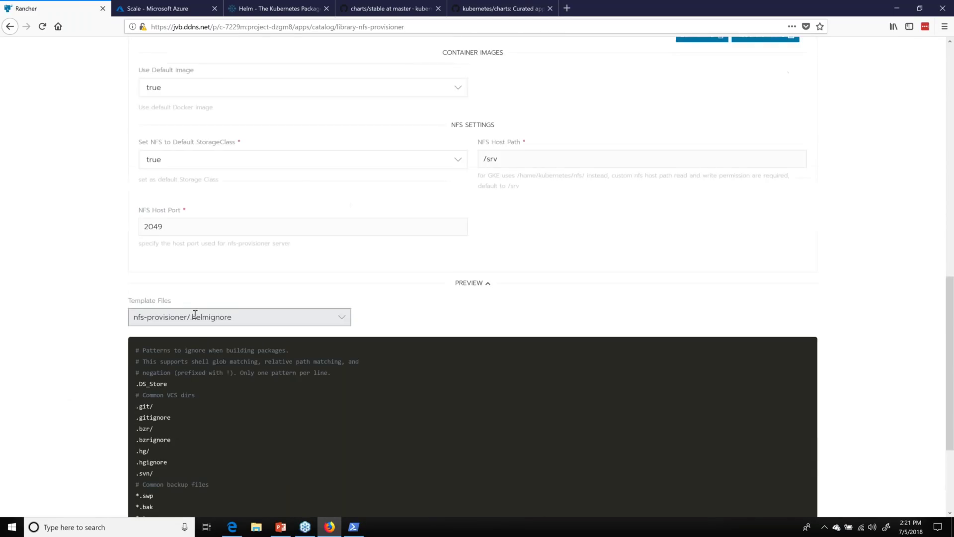
{"action": "scroll", "coordinate": [195, 314], "scroll_direction": "down", "scroll_amount": 3}
{"action": "left_click", "coordinate": [239, 164]}
{"action": "scroll", "coordinate": [260, 267], "scroll_direction": "down", "scroll_amount": 1}
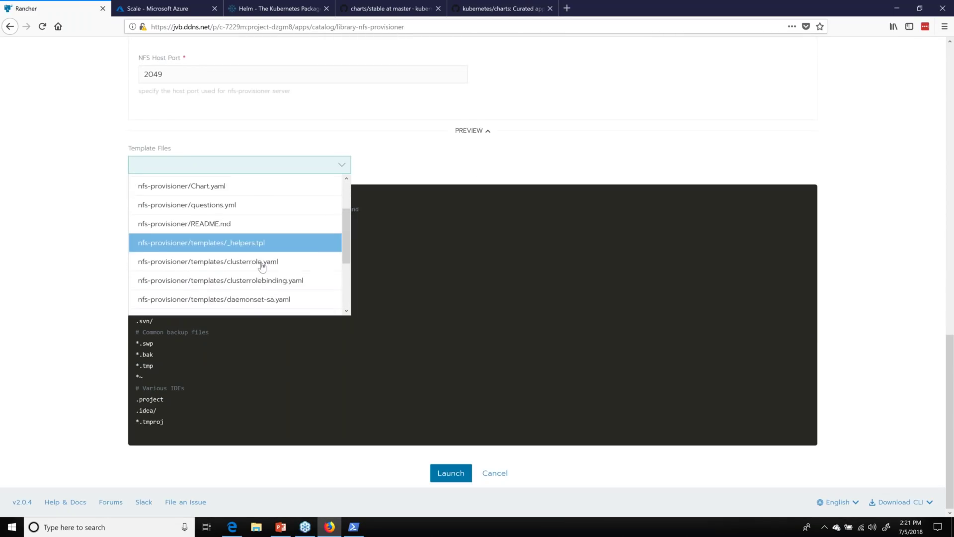
{"action": "scroll", "coordinate": [261, 267], "scroll_direction": "down", "scroll_amount": 3}
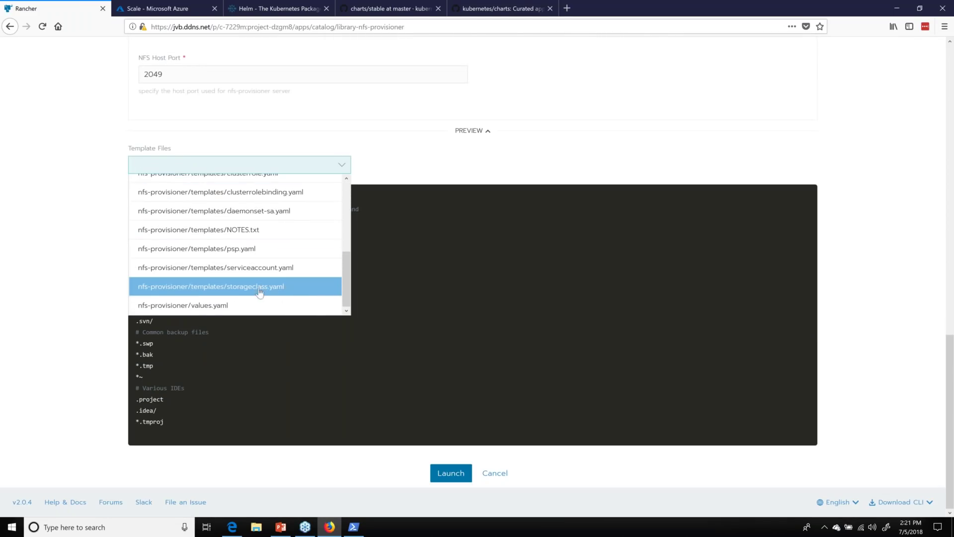
{"action": "scroll", "coordinate": [256, 260], "scroll_direction": "up", "scroll_amount": 3}
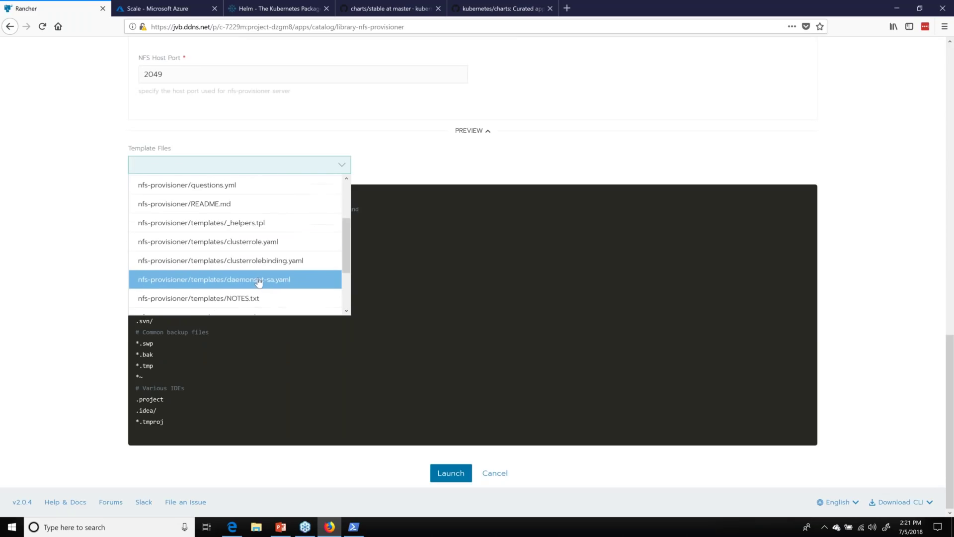
{"action": "left_click", "coordinate": [260, 280]}
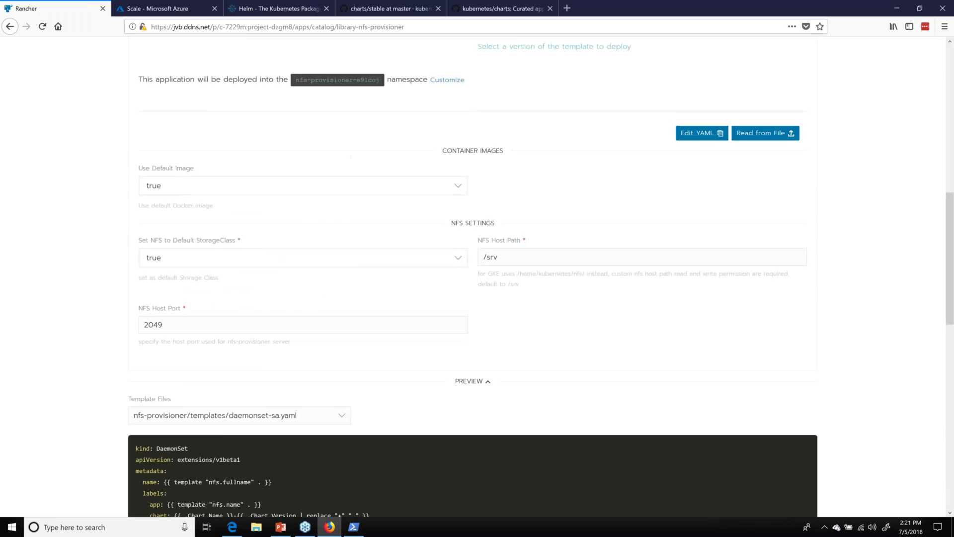
Review the DaemonSet template through its host port variable and volumes, and launch the nfs-provisioner app with its default settings.
{"action": "scroll", "coordinate": [50, 309], "scroll_direction": "down", "scroll_amount": 8}
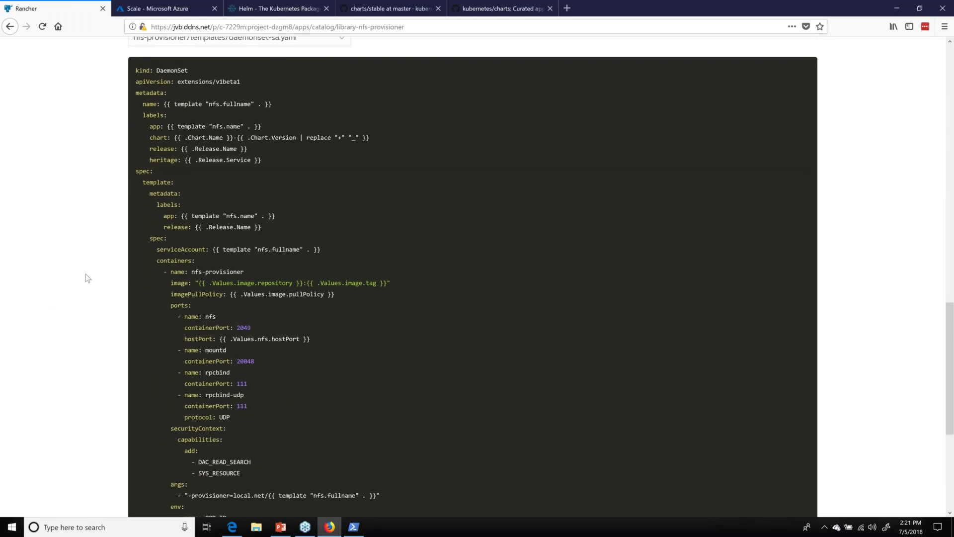
{"action": "scroll", "coordinate": [86, 276], "scroll_direction": "down", "scroll_amount": 1}
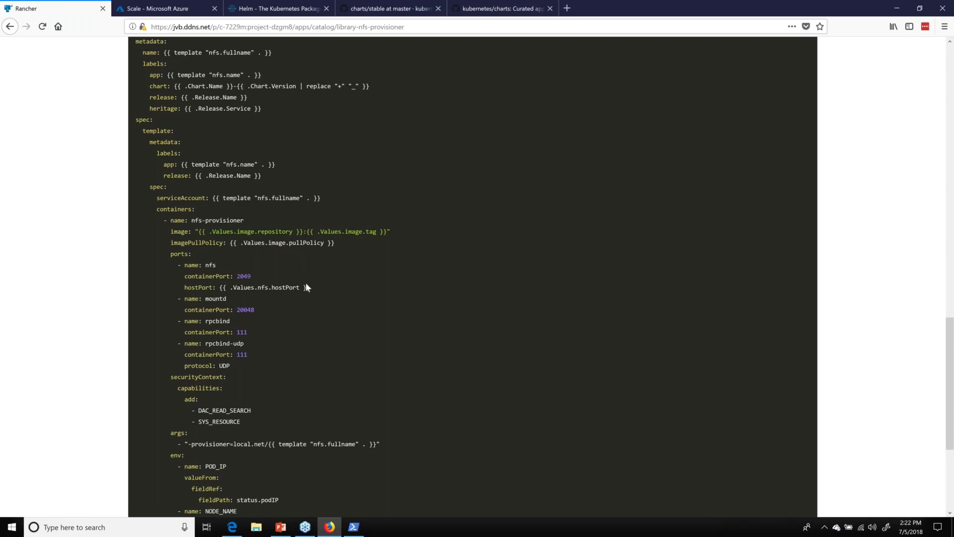
{"action": "left_click_drag", "start_coordinate": [297, 287], "coordinate": [226, 287]}
{"action": "left_click", "coordinate": [293, 255]}
{"action": "scroll", "coordinate": [306, 249], "scroll_direction": "down", "scroll_amount": 1}
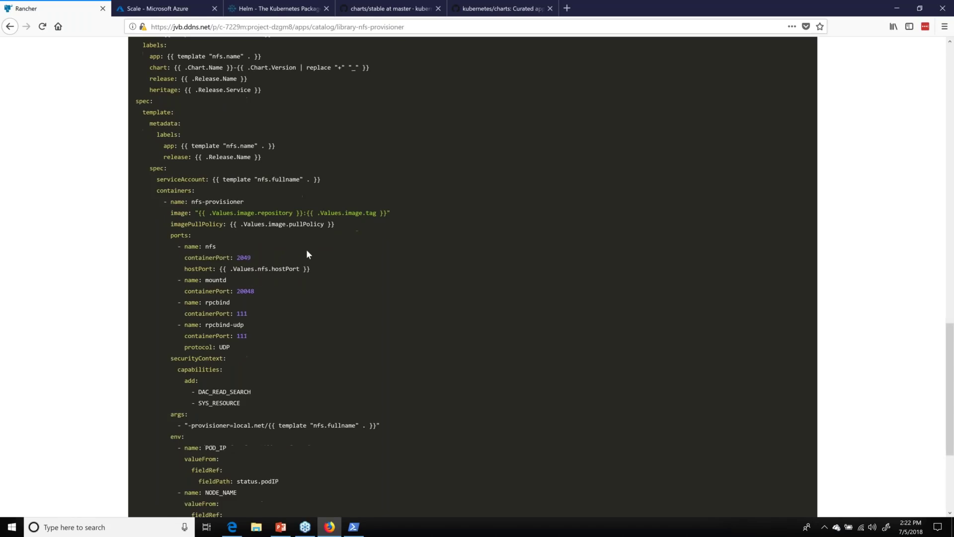
{"action": "scroll", "coordinate": [306, 249], "scroll_direction": "down", "scroll_amount": 3}
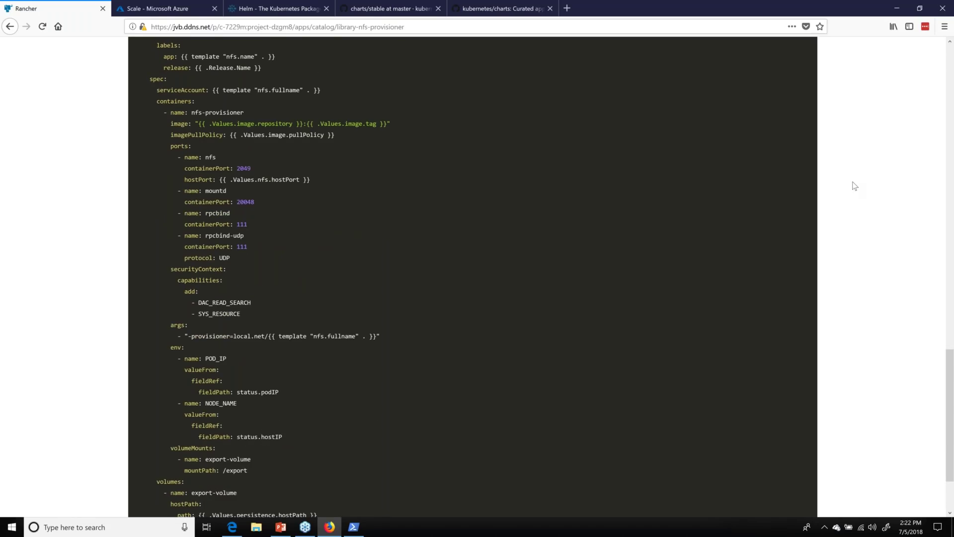
{"action": "scroll", "coordinate": [549, 411], "scroll_direction": "down", "scroll_amount": 3}
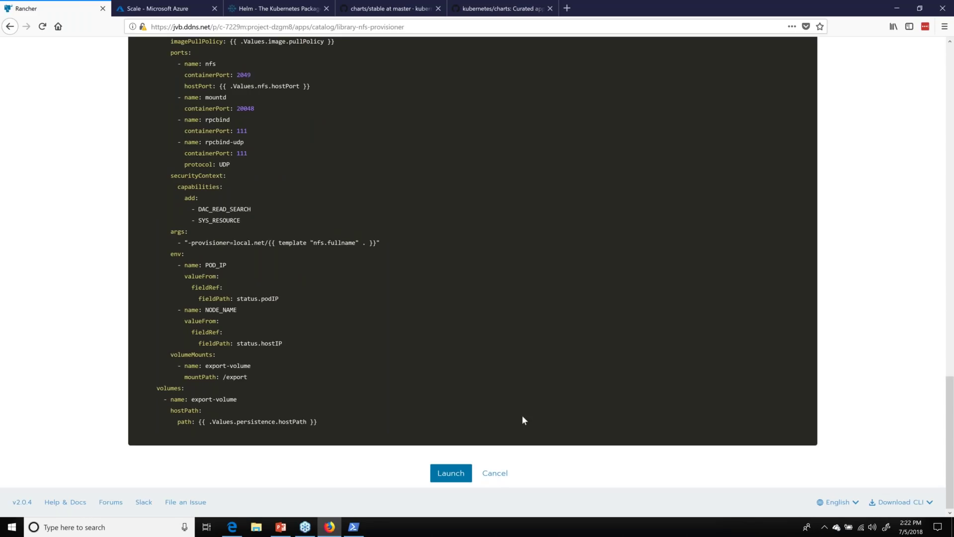
{"action": "left_click", "coordinate": [467, 472]}
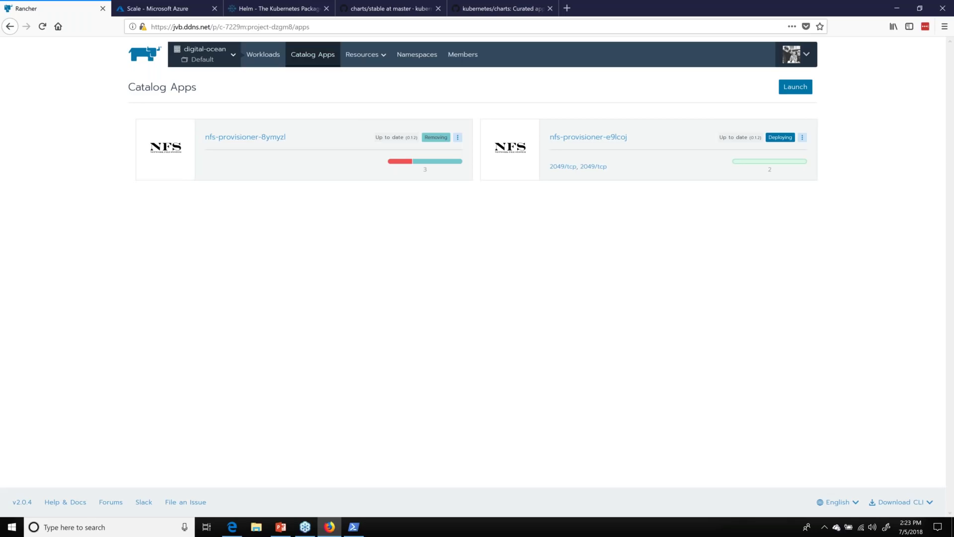
Switch to the Global scope's catalogs page and open the form for adding a custom catalog.
{"action": "left_click", "coordinate": [203, 54]}
{"action": "left_click", "coordinate": [196, 159]}
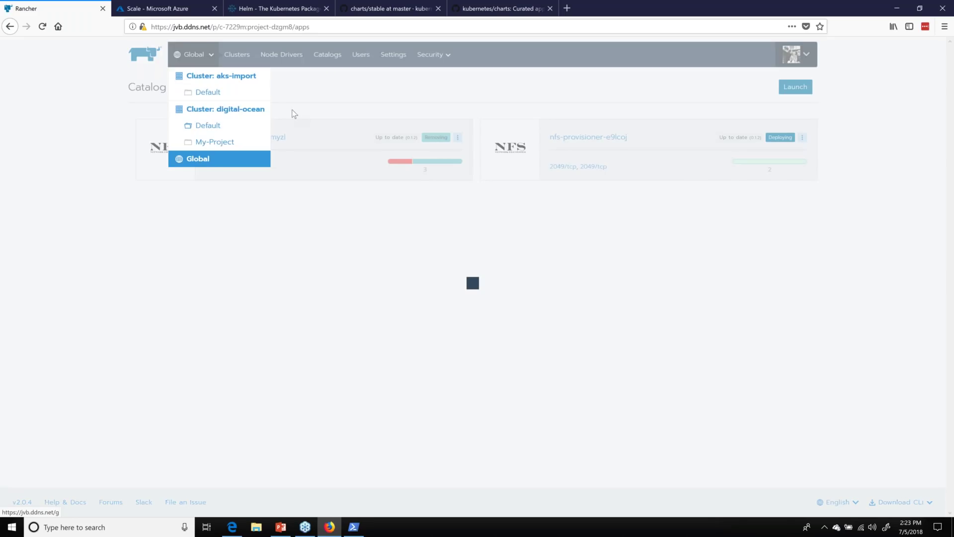
{"action": "left_click", "coordinate": [309, 61]}
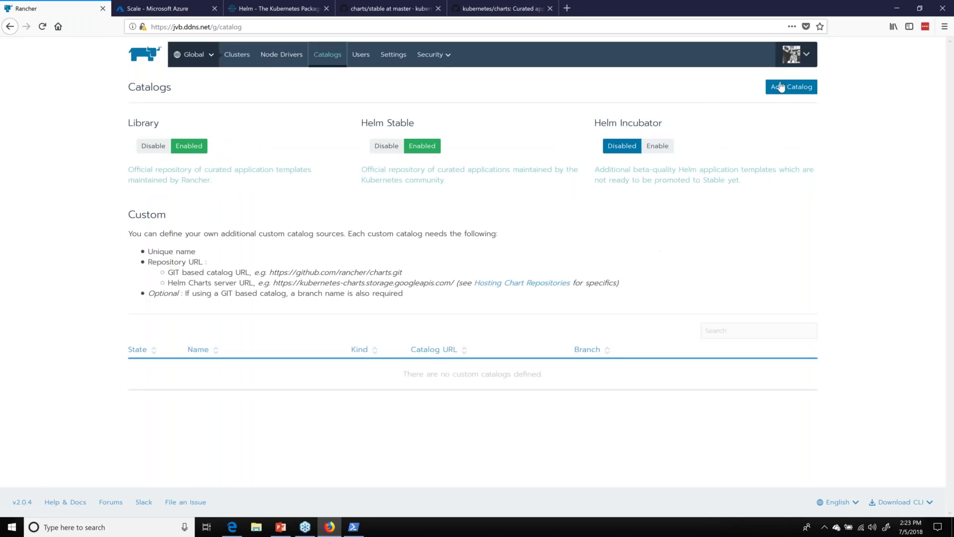
{"action": "left_click", "coordinate": [782, 88]}
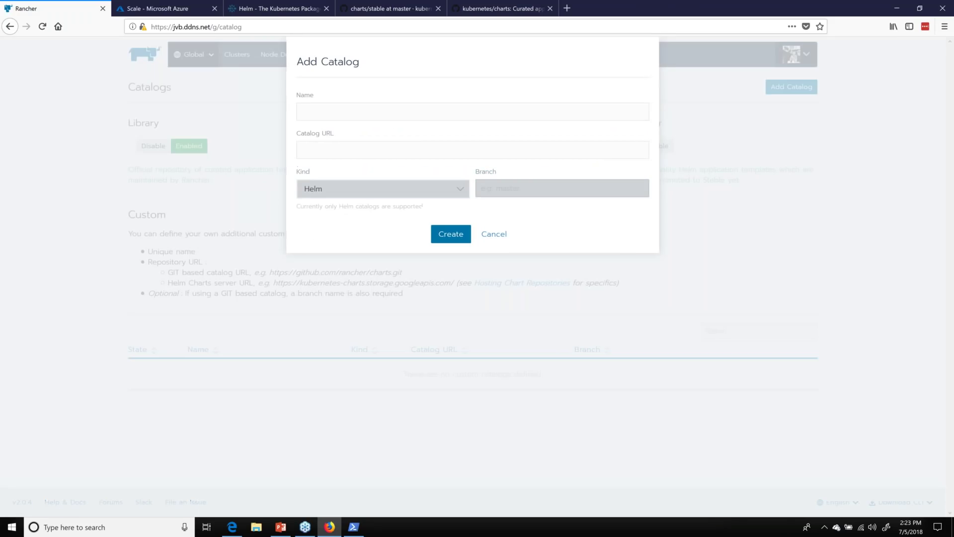
Name the new custom catalog gitlab and move on to its catalog URL.
{"action": "type", "text": "Ty"}
{"action": "key", "text": "BackSpace"}
{"action": "key", "text": "BackSpace"}
{"action": "type", "text": "gi"}
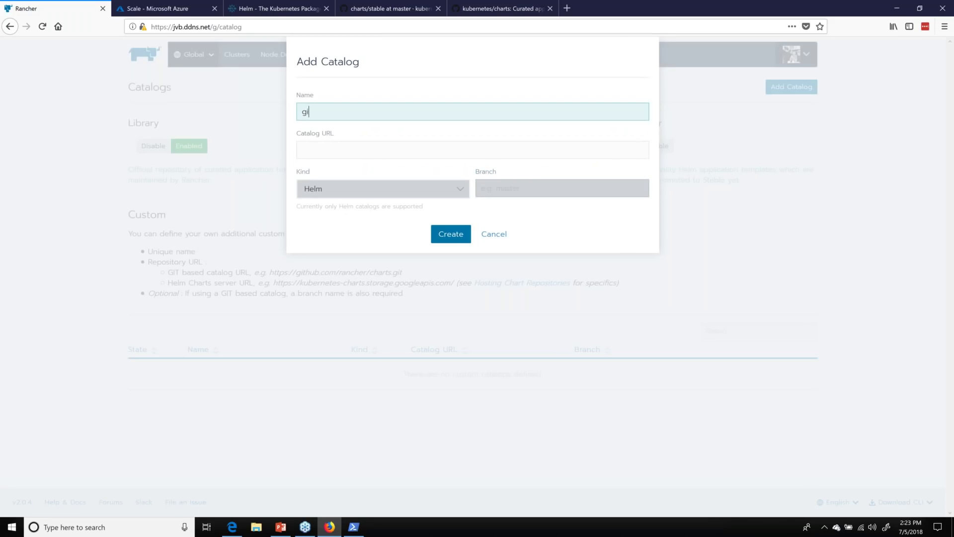
{"action": "type", "text": "tlab"}
{"action": "key", "text": "Tab"}
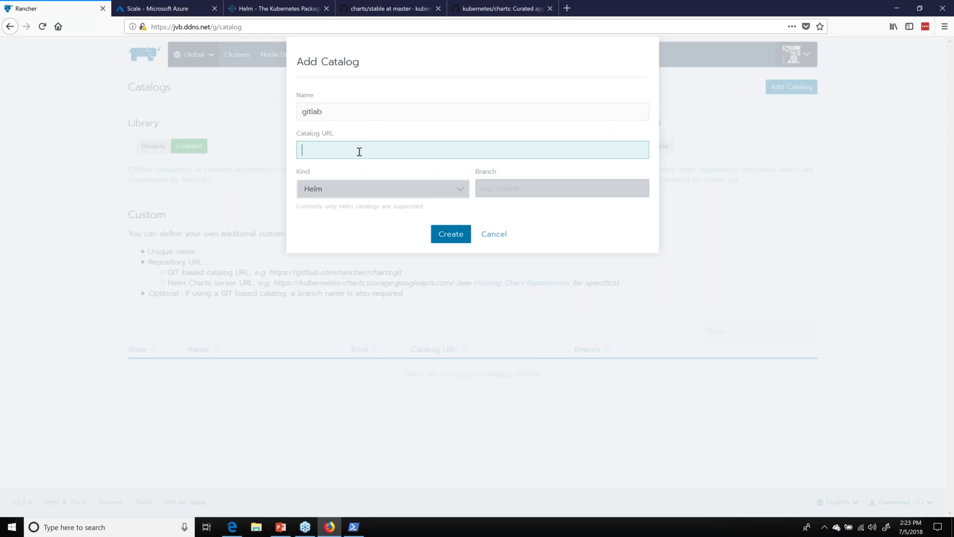
Open the GitHub profile of the helm-rancher-server repository's owner in a new browser tab.
{"action": "key", "text": "ctrl+t"}
{"action": "type", "text": "github.com/"}
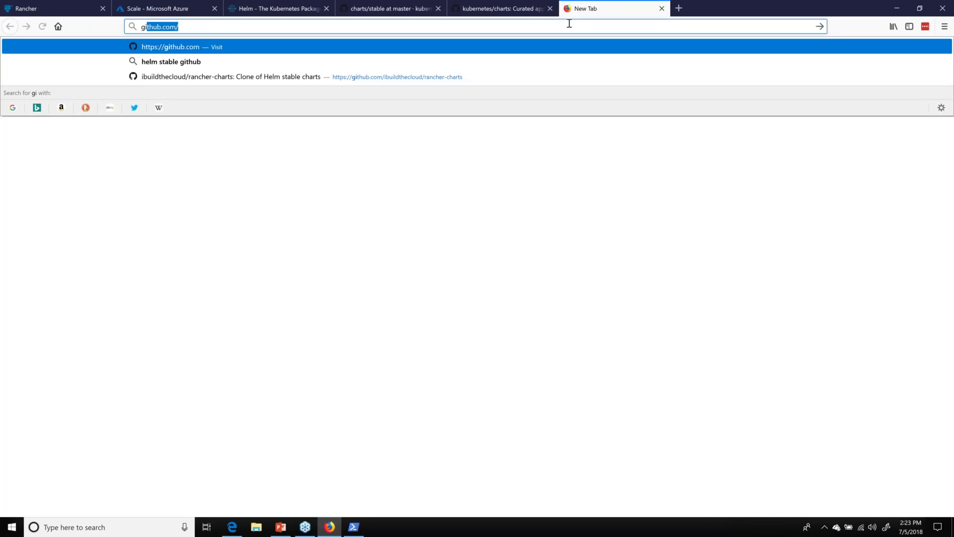
{"action": "key", "text": "Return"}
{"action": "type", "text": "j"}
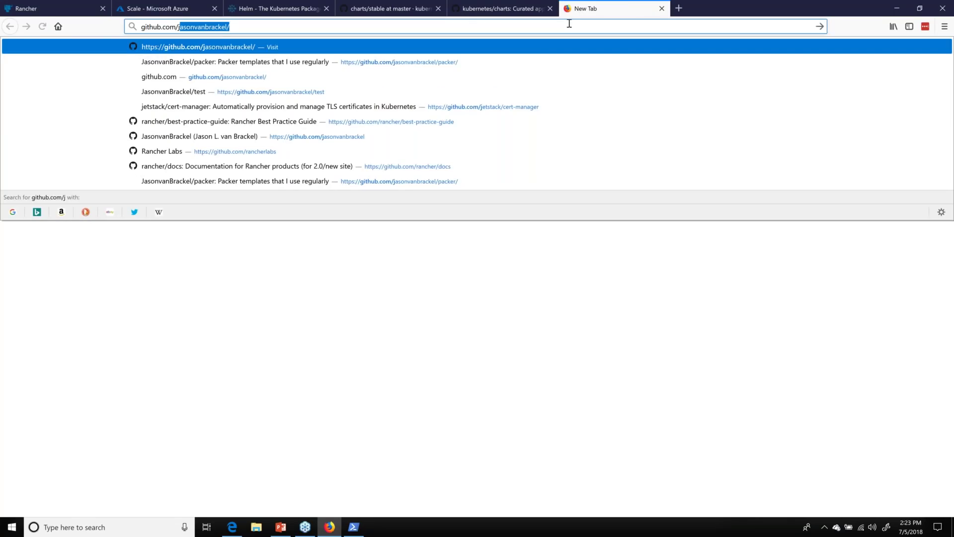
{"action": "type", "text": "great"}
{"action": "key", "text": "Return"}
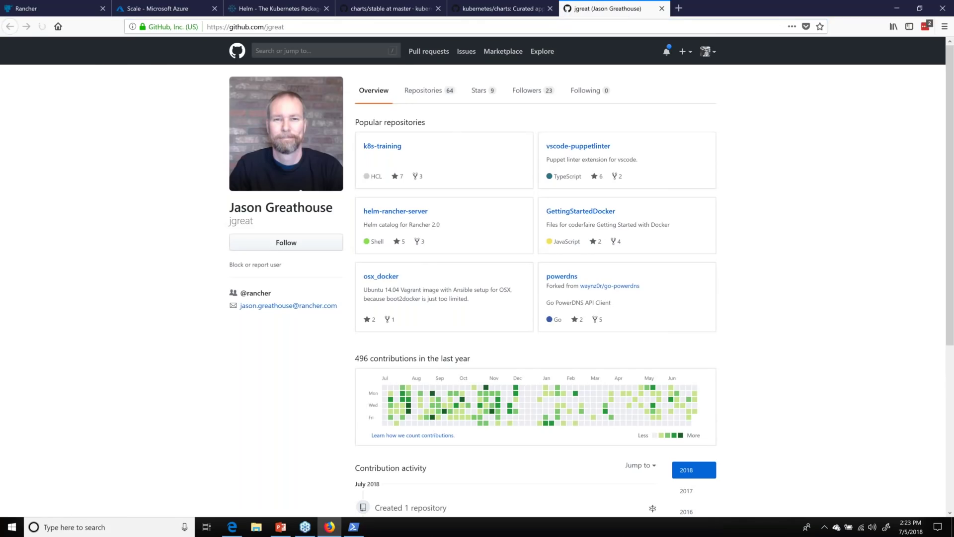
Search the profile owner's repositories for helm and open the helm-rancher-server repository to view its files.
{"action": "key", "text": "s"}
{"action": "key", "text": "Down"}
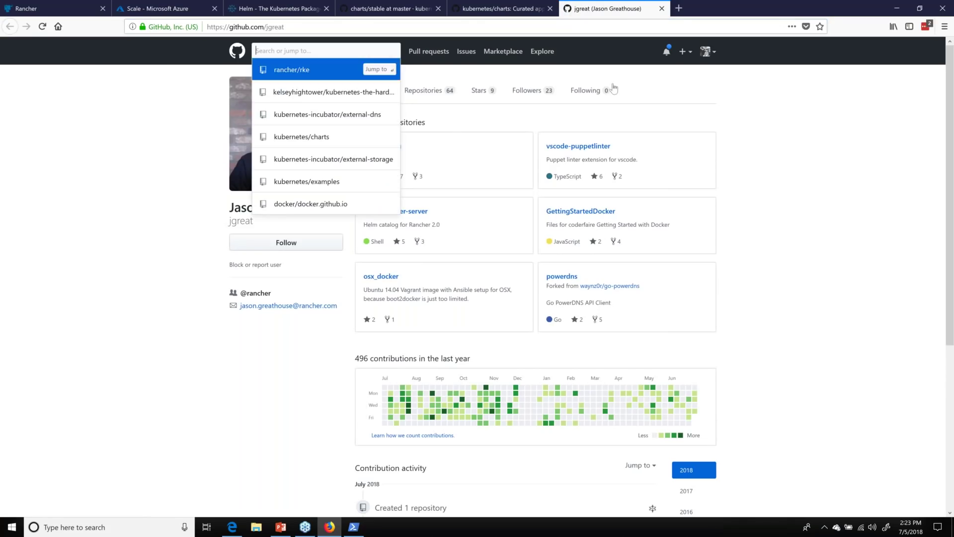
{"action": "key", "text": "Escape"}
{"action": "scroll", "coordinate": [413, 82], "scroll_direction": "down", "scroll_amount": 1}
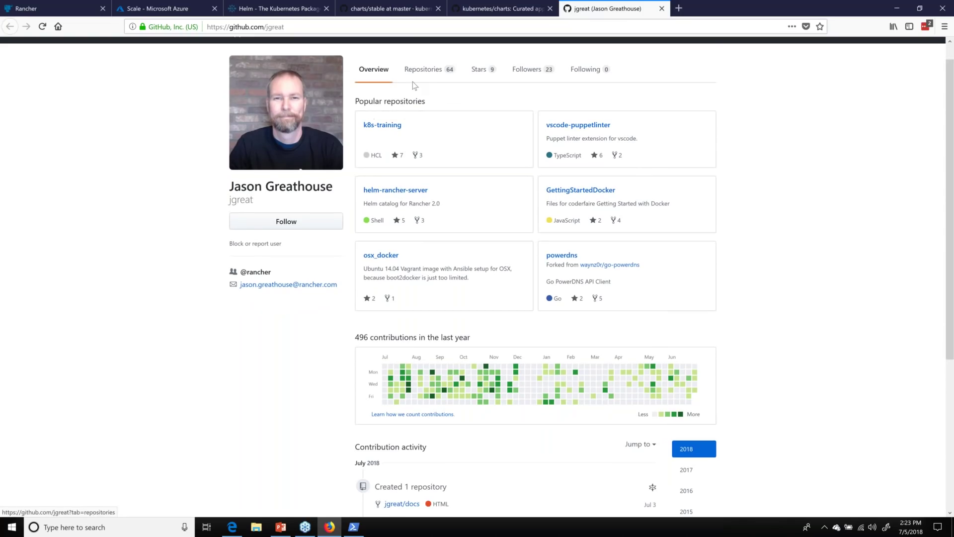
{"action": "scroll", "coordinate": [412, 81], "scroll_direction": "down", "scroll_amount": 1}
{"action": "scroll", "coordinate": [411, 94], "scroll_direction": "up", "scroll_amount": 2}
{"action": "left_click", "coordinate": [411, 93]}
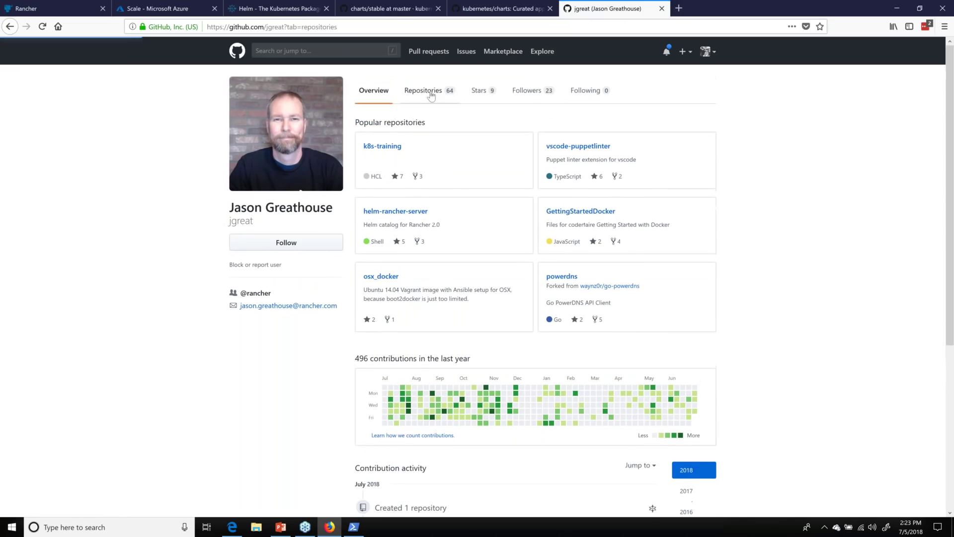
{"action": "left_click", "coordinate": [408, 120]}
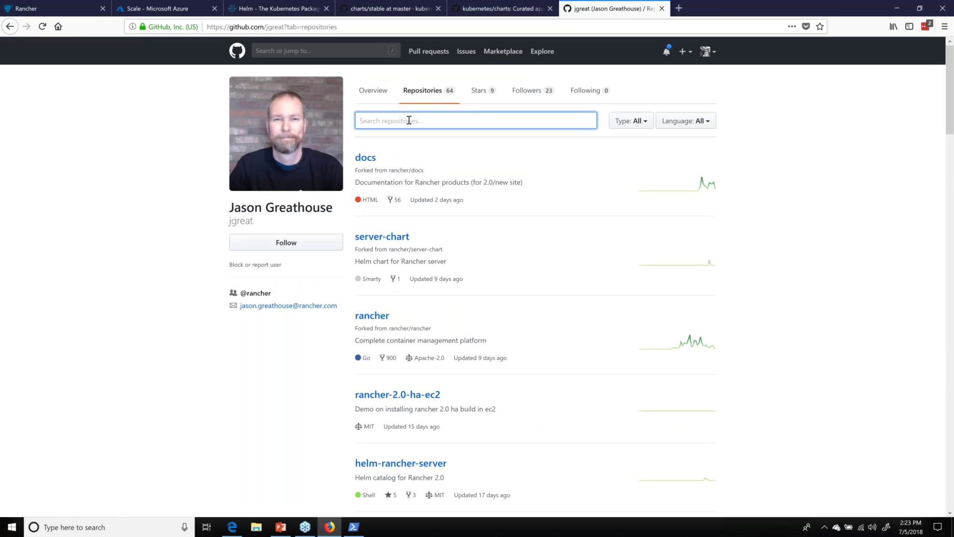
{"action": "type", "text": "helm"}
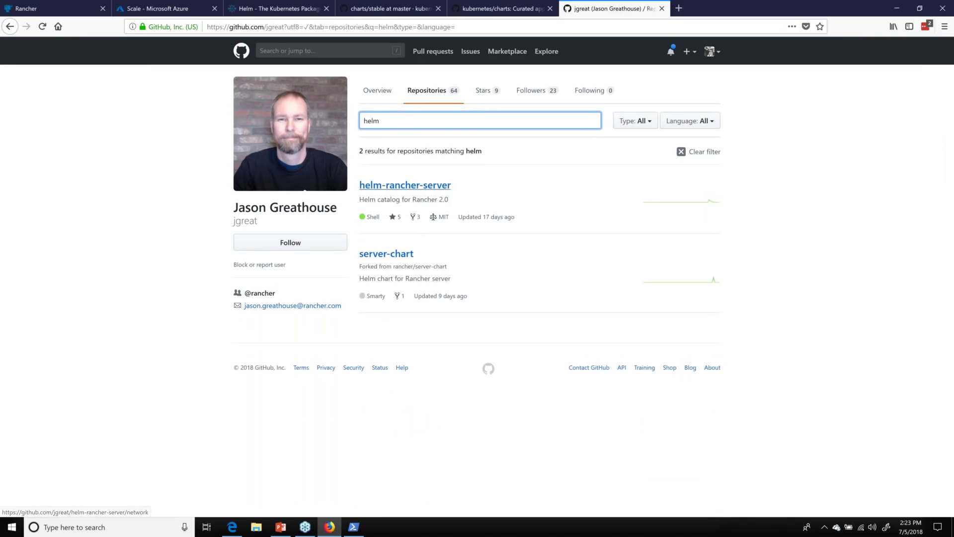
{"action": "left_click", "coordinate": [412, 187]}
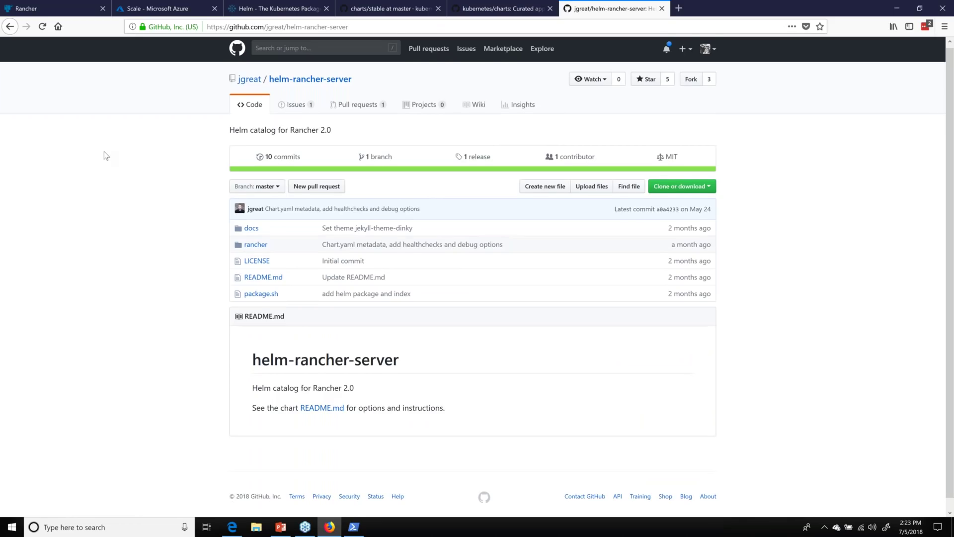
{"action": "scroll", "coordinate": [104, 151], "scroll_direction": "down", "scroll_amount": 1}
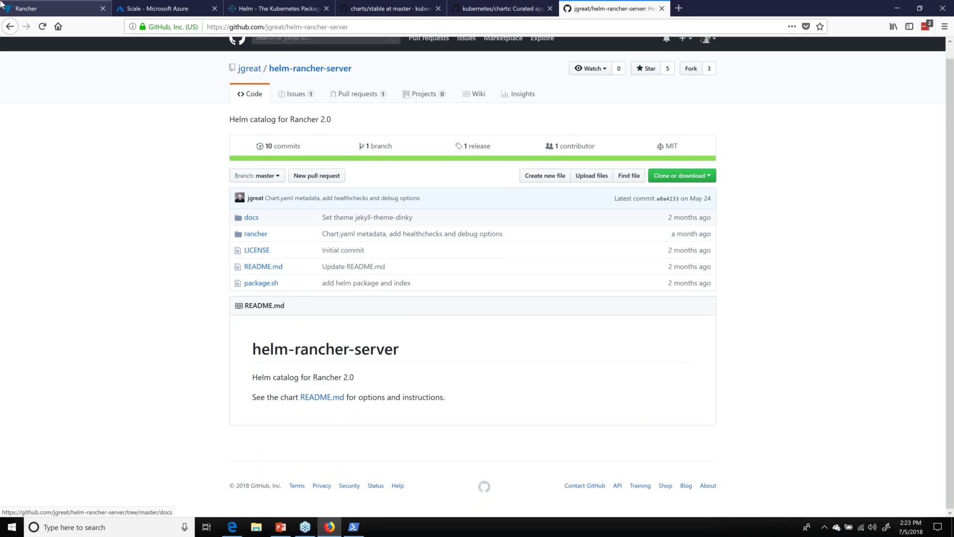
Return to the repository search, open server-chart, and copy the chart repo URL from its README's Add the Chart Repo section.
{"action": "left_click", "coordinate": [10, 27]}
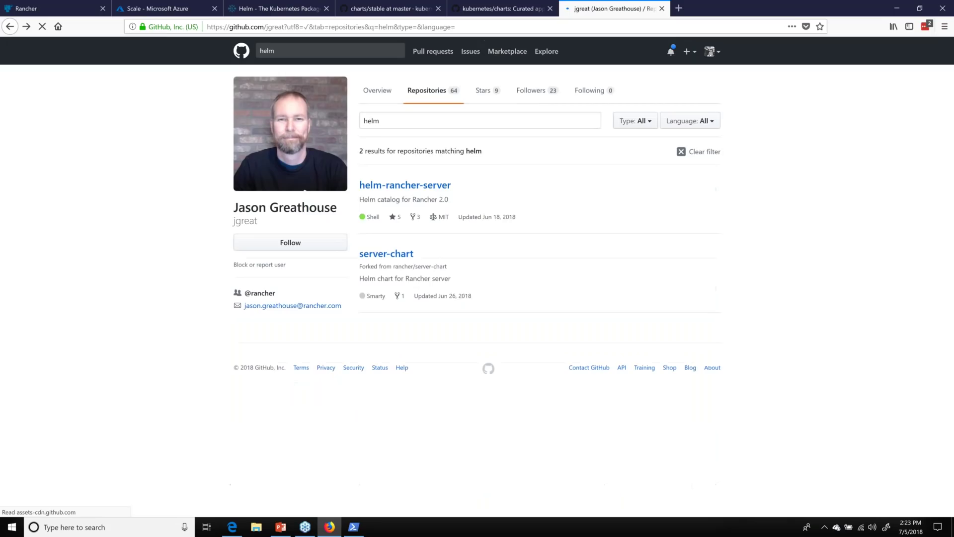
{"action": "left_click", "coordinate": [387, 256]}
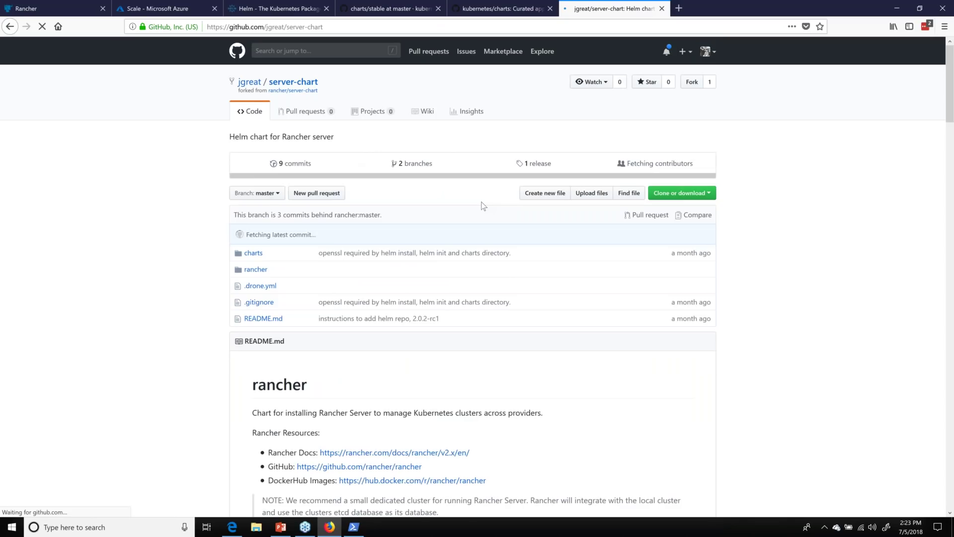
{"action": "scroll", "coordinate": [483, 206], "scroll_direction": "down", "scroll_amount": 4}
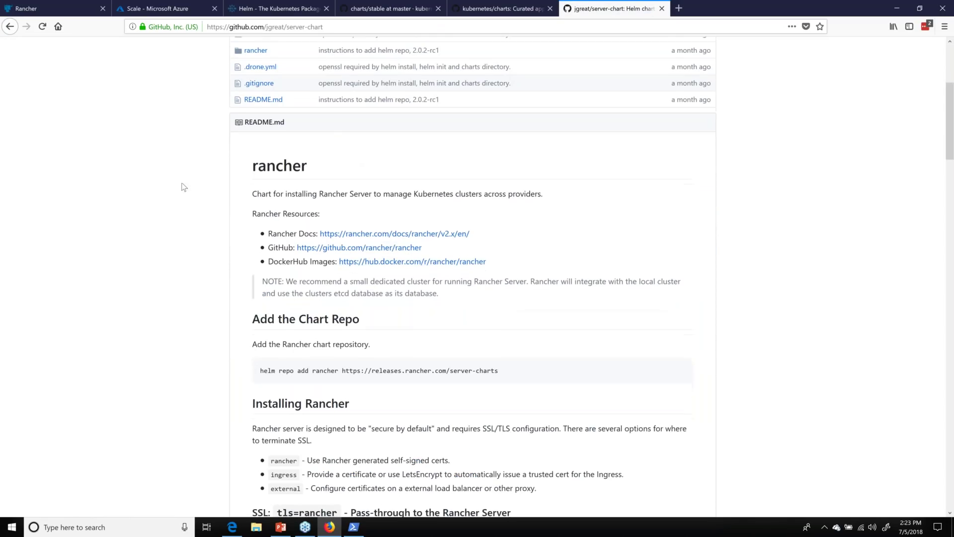
{"action": "scroll", "coordinate": [343, 277], "scroll_direction": "down", "scroll_amount": 2}
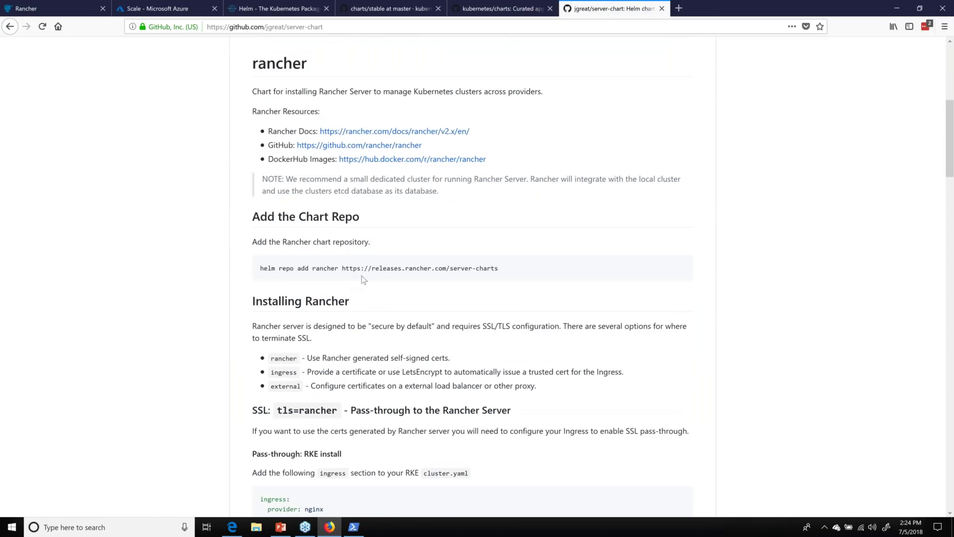
{"action": "mouse_move", "coordinate": [345, 268]}
{"action": "left_mouse_down"}
{"action": "mouse_move", "coordinate": [518, 271]}
{"action": "mouse_move", "coordinate": [342, 268]}
{"action": "left_mouse_up"}
{"action": "right_click", "coordinate": [357, 270]}
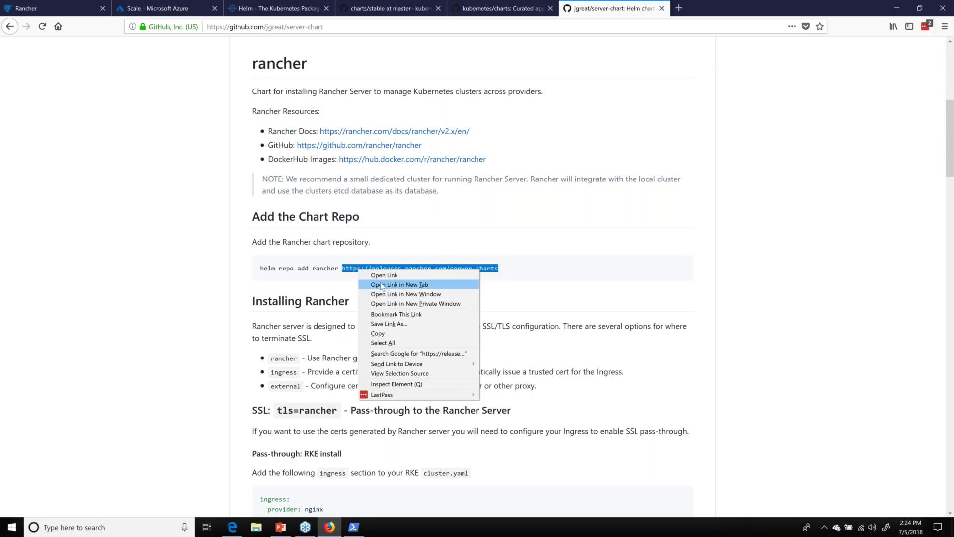
{"action": "left_click", "coordinate": [378, 334]}
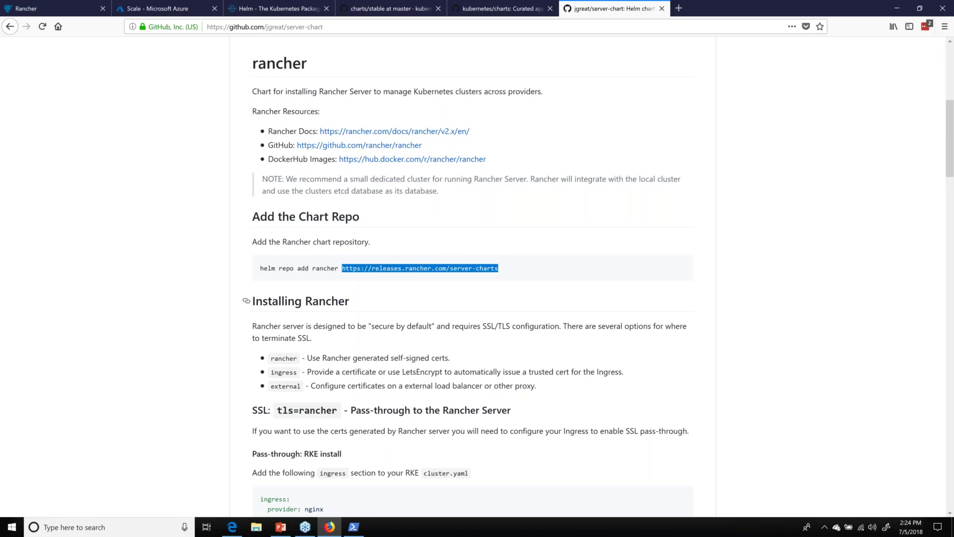
{"action": "double_click", "coordinate": [295, 27]}
{"action": "right_click", "coordinate": [295, 27]}
{"action": "left_click", "coordinate": [314, 33]}
{"action": "left_click", "coordinate": [353, 26]}
{"action": "right_click", "coordinate": [353, 27]}
{"action": "triple_click", "coordinate": [370, 26]}
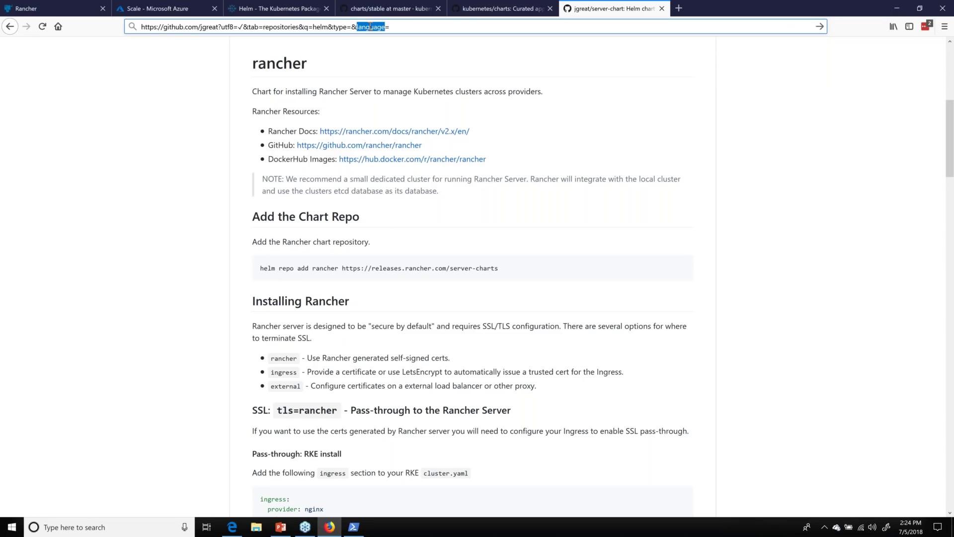
{"action": "right_click", "coordinate": [371, 27]}
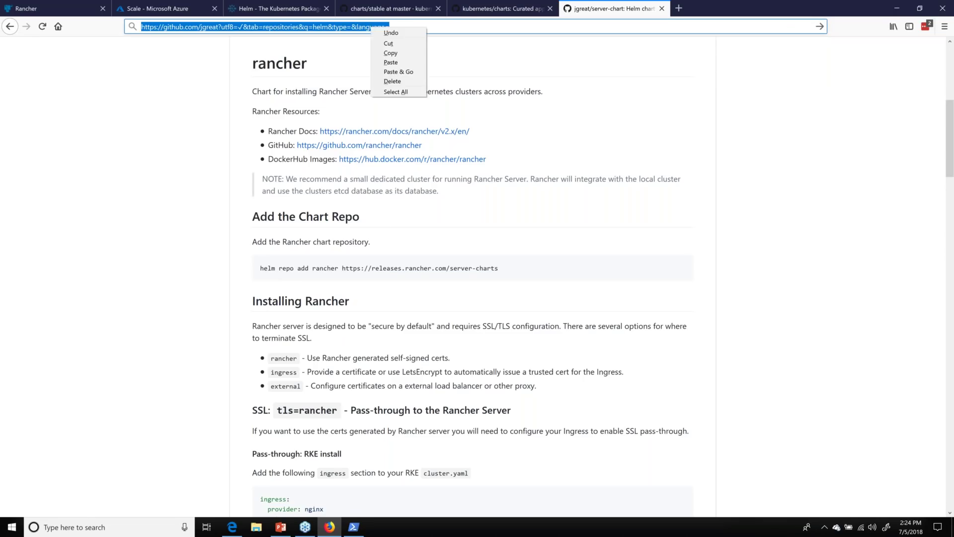
{"action": "left_click", "coordinate": [382, 80]}
{"action": "right_click", "coordinate": [371, 30]}
{"action": "left_click", "coordinate": [390, 74]}
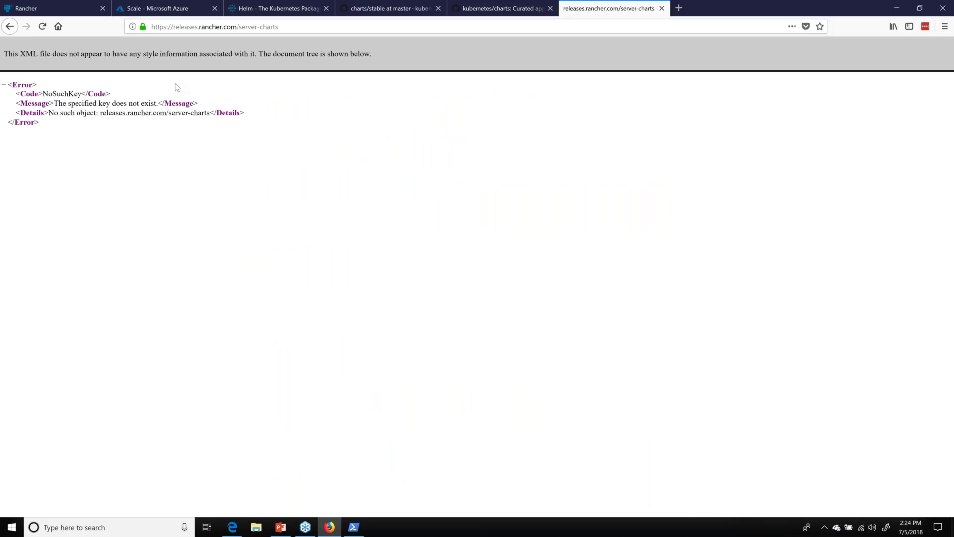
Go back to the server-chart README, return to the Rancher tab, and cancel the Add Catalog form.
{"action": "left_click", "coordinate": [13, 31]}
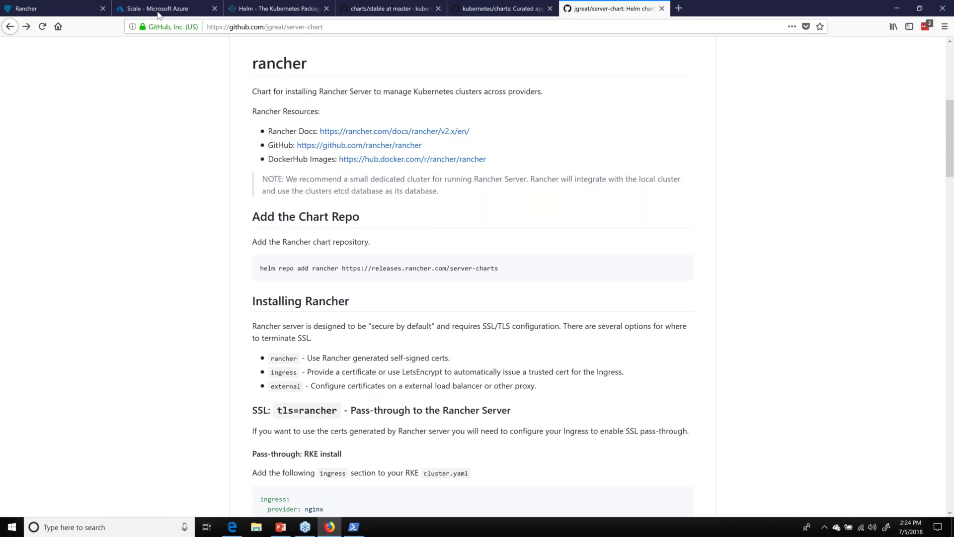
{"action": "left_click", "coordinate": [63, 8]}
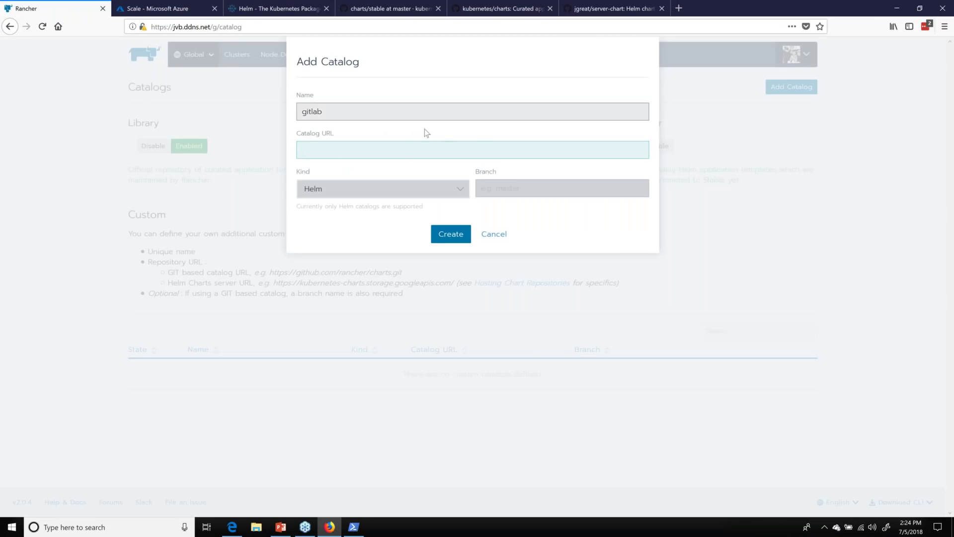
{"action": "left_click", "coordinate": [494, 235]}
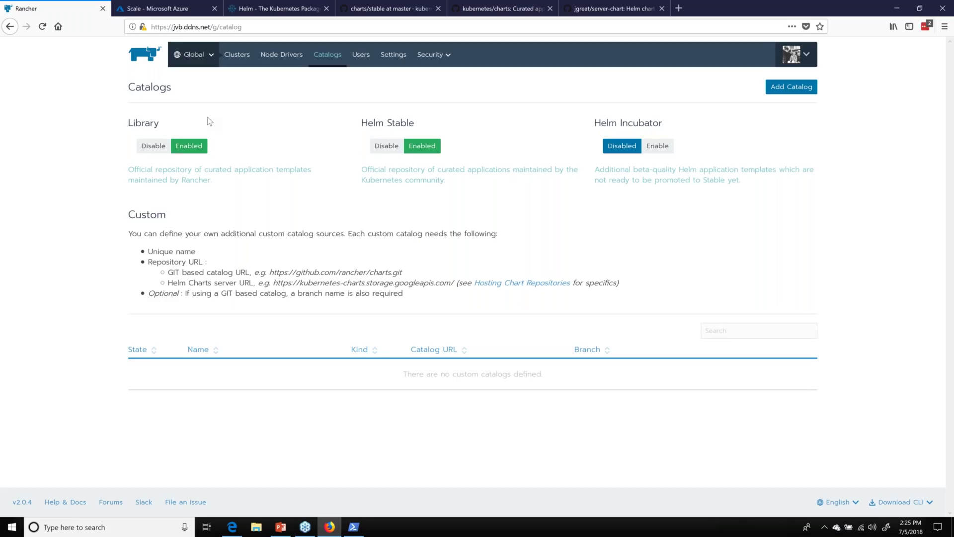
Switch to the Global cluster list and open the nodes of the aks-import cluster.
{"action": "left_click", "coordinate": [195, 54]}
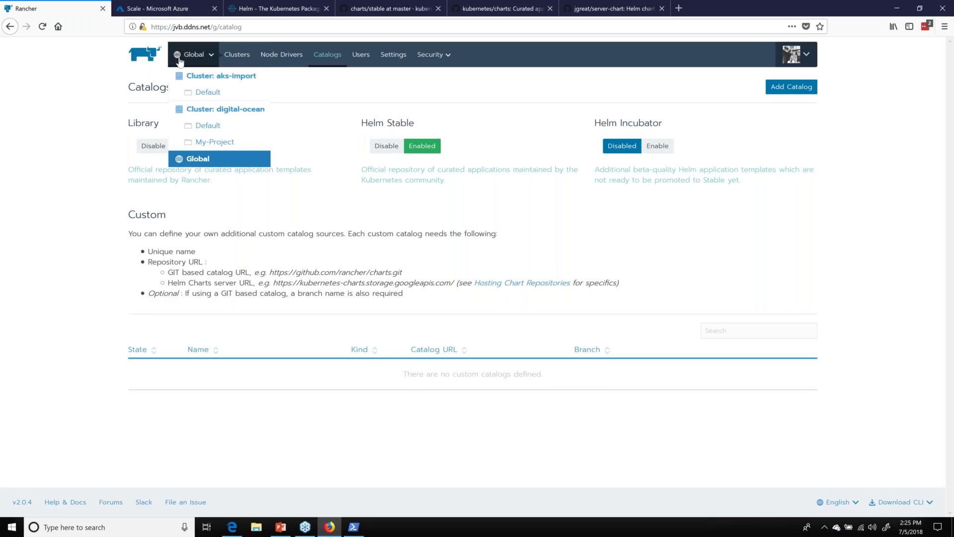
{"action": "left_click", "coordinate": [228, 159]}
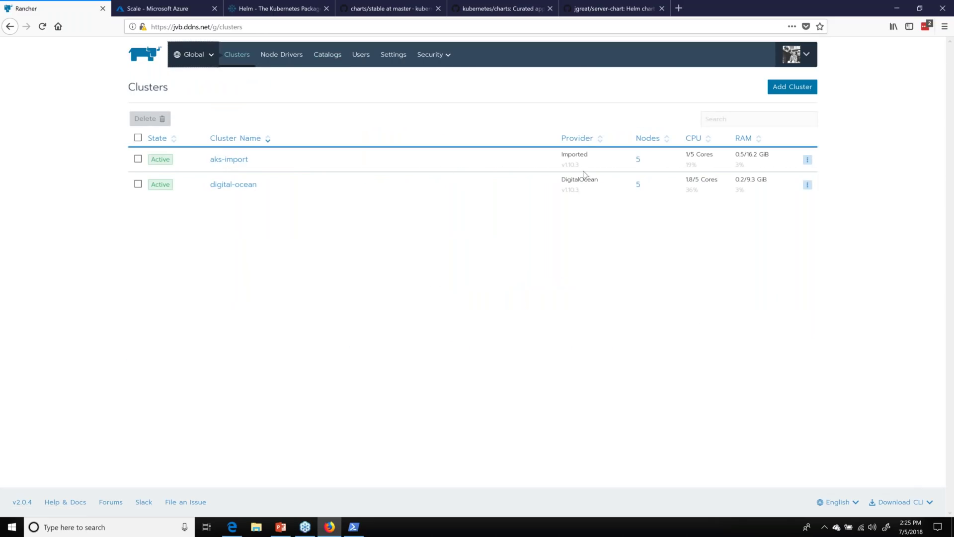
{"action": "left_click", "coordinate": [639, 160]}
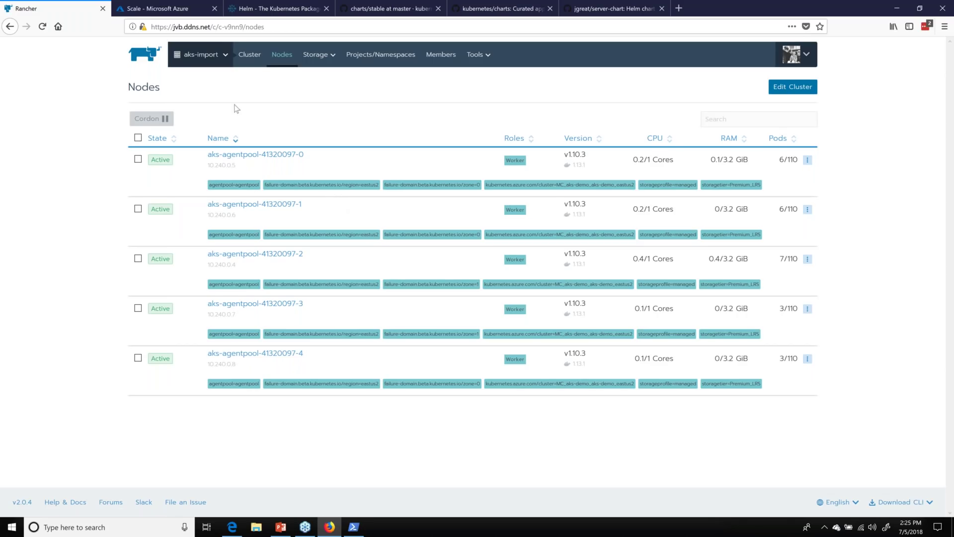
Check the Rancher 2.0 101 agenda slide in PowerPoint and minimize the presentation.
{"action": "left_click", "coordinate": [281, 531]}
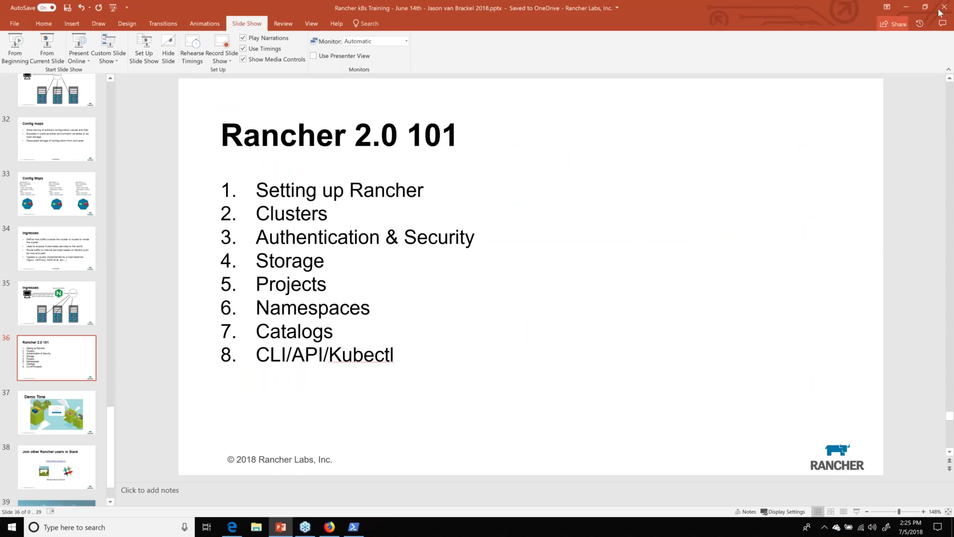
{"action": "left_click", "coordinate": [907, 11]}
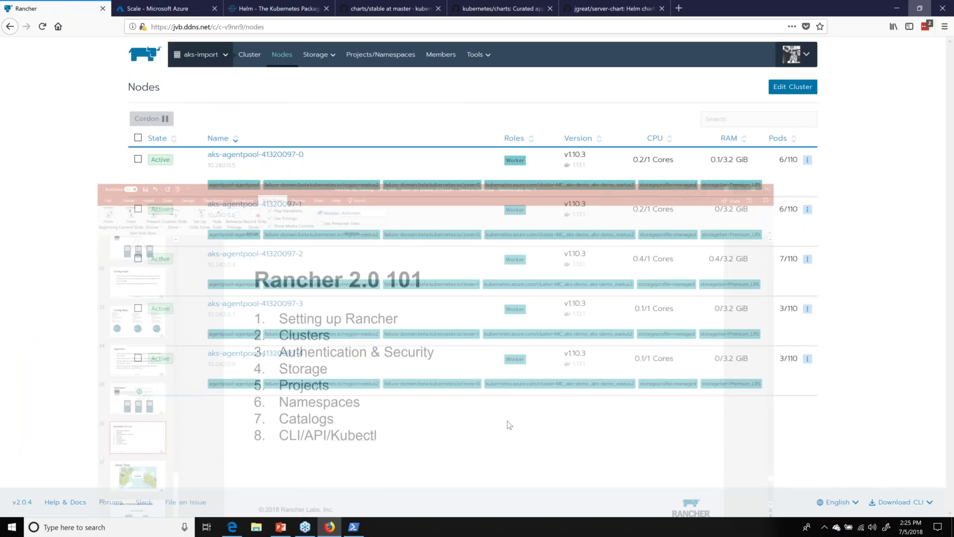
Switch to the OpenSSH terminal, change to a cleared home directory, and list its contents.
{"action": "left_click", "coordinate": [354, 528]}
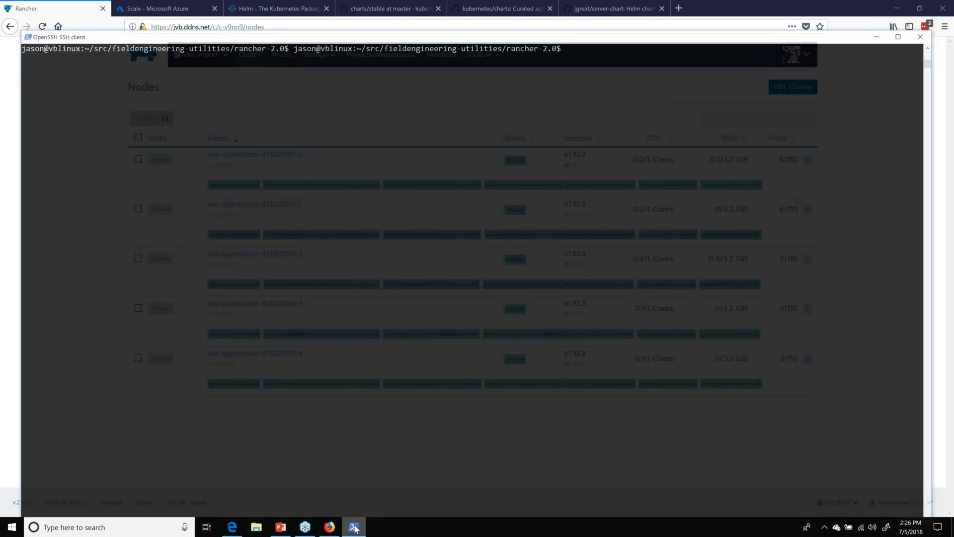
{"action": "type", "text": "cd "}
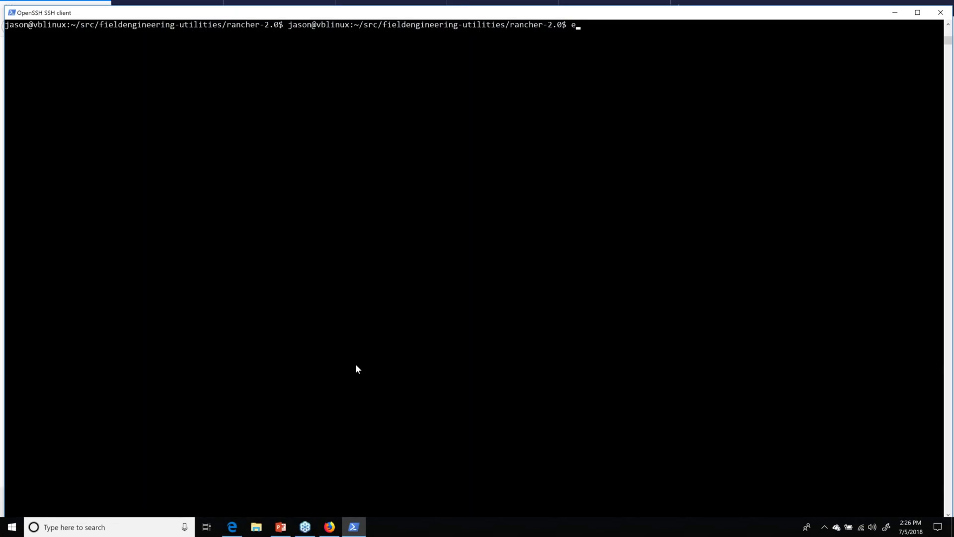
{"action": "type", "text": "~"}
{"action": "key", "text": "Return"}
{"action": "type", "text": "clear"}
{"action": "key", "text": "Return"}
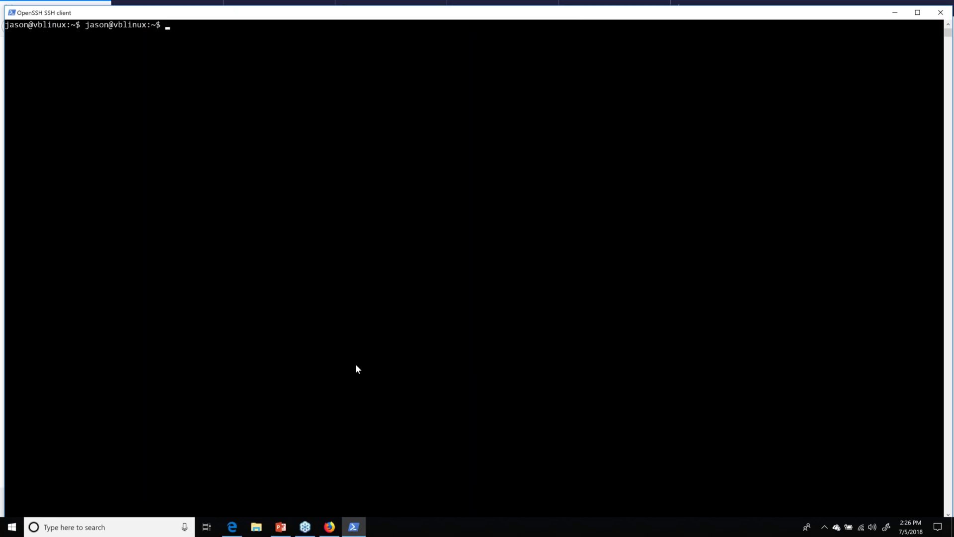
{"action": "type", "text": "ls"}
{"action": "key", "text": "Return"}
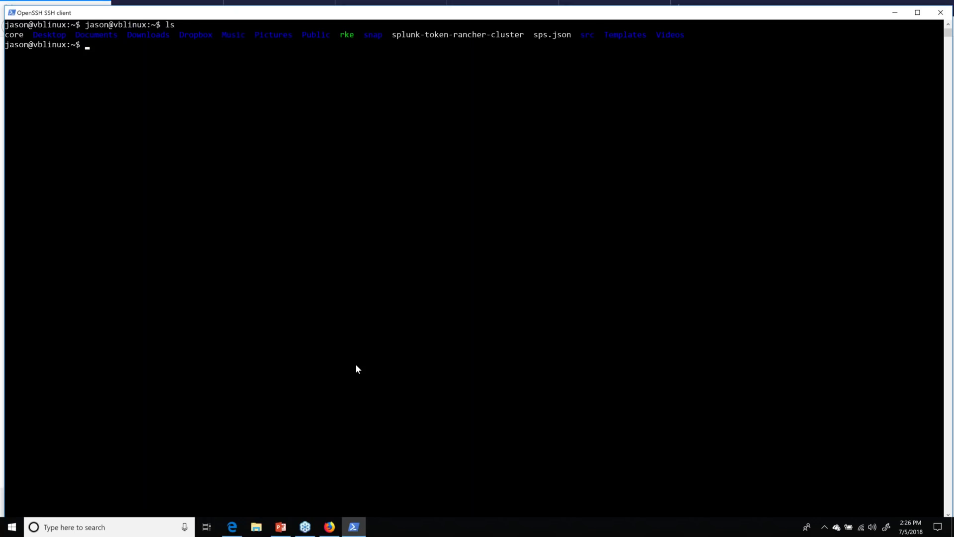
Try to run the kubeon command, and start a tmux session.
{"action": "type", "text": "kubeon"}
{"action": "key", "text": "Return"}
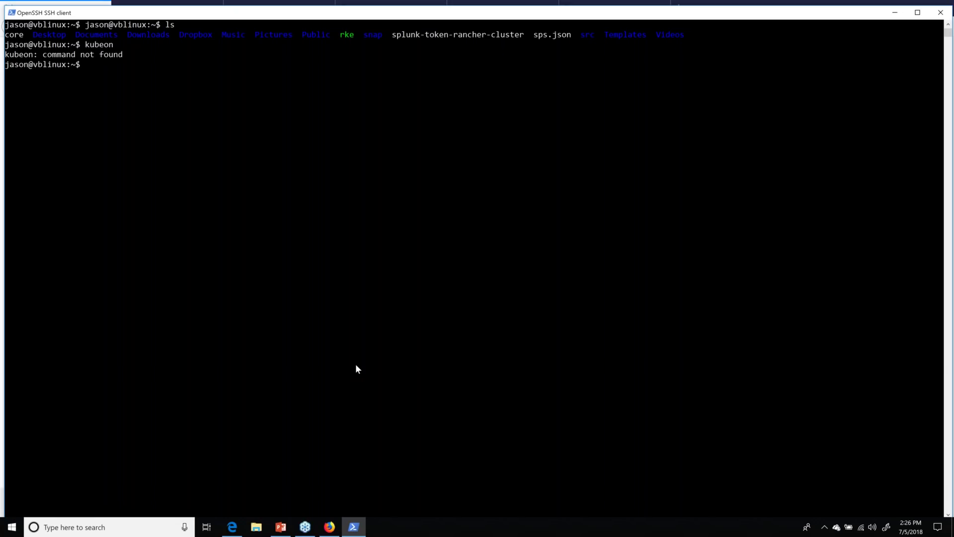
{"action": "type", "text": "tmux"}
{"action": "key", "text": "Return"}
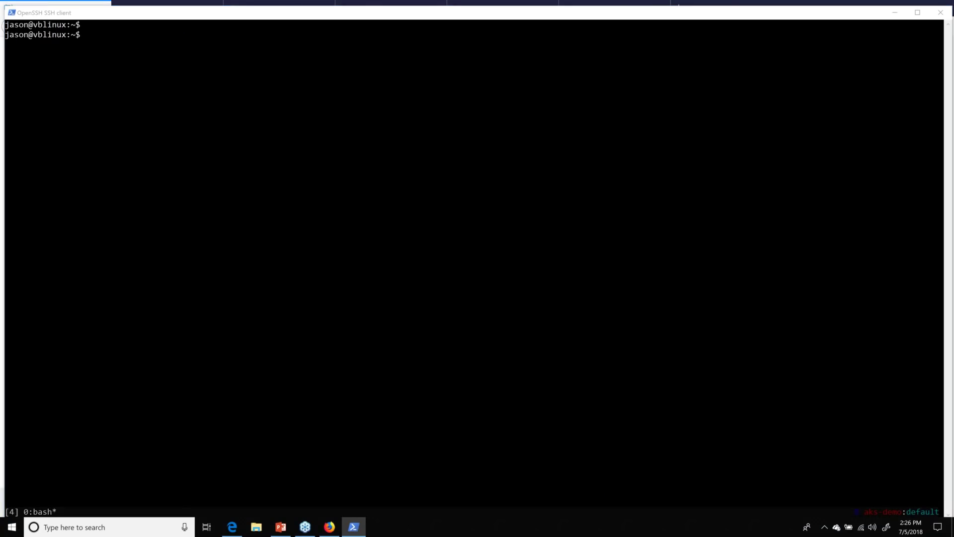
Return to Rancher in Firefox, open the digital-ocean cluster's kubeconfig file, and copy its contents to the clipboard.
{"action": "key", "text": "alt+Tab"}
{"action": "left_click", "coordinate": [201, 54]}
{"action": "left_click", "coordinate": [221, 120]}
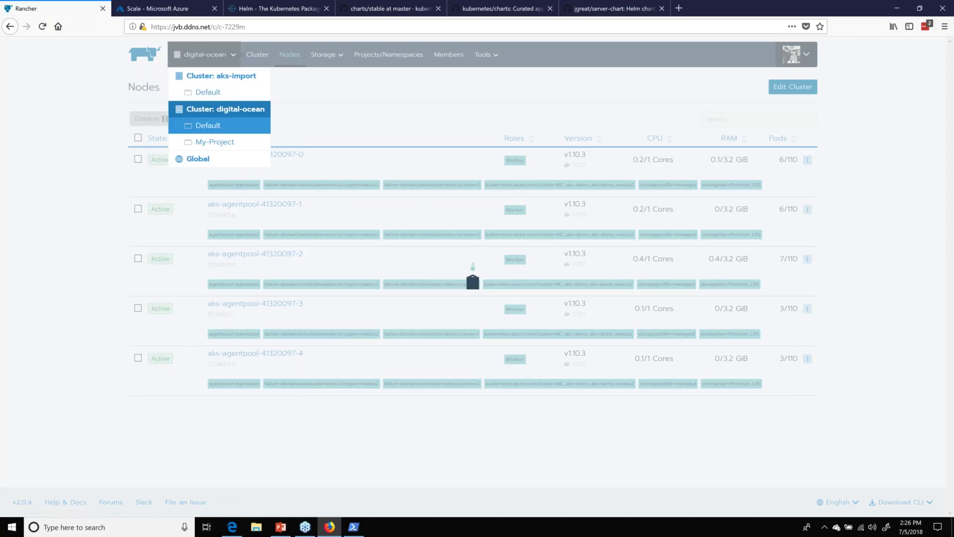
{"action": "left_click", "coordinate": [765, 87]}
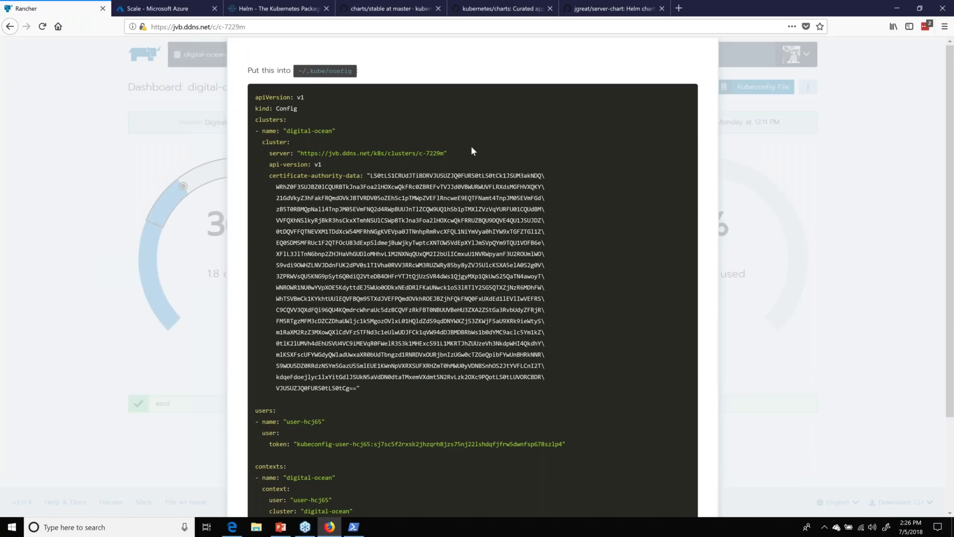
{"action": "left_click_drag", "start_coordinate": [255, 97], "coordinate": [353, 410]}
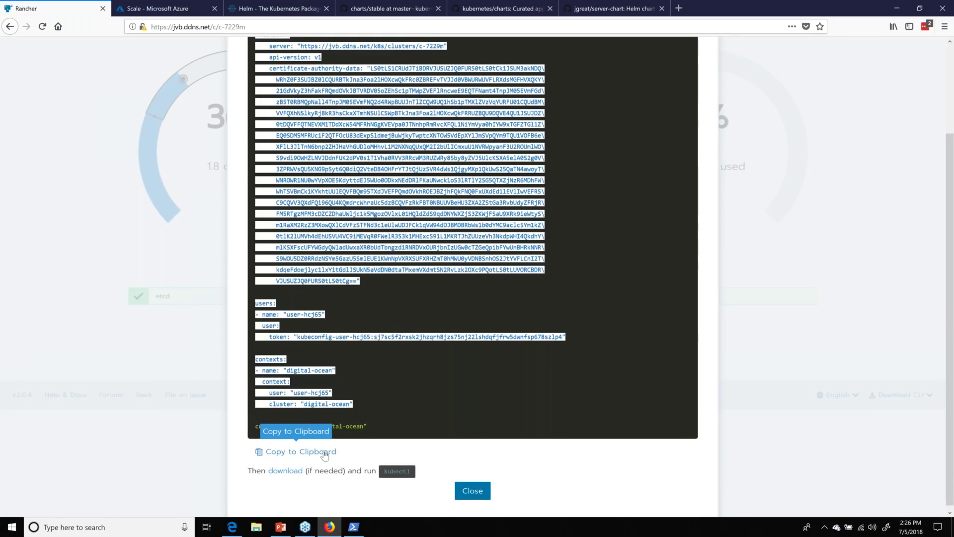
{"action": "left_click", "coordinate": [324, 453]}
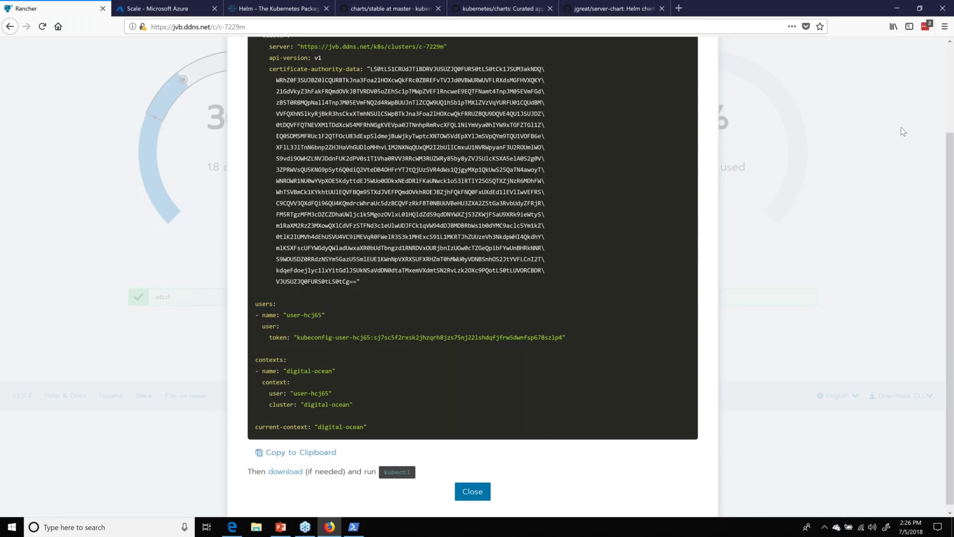
{"action": "scroll", "coordinate": [903, 132], "scroll_direction": "up", "scroll_amount": 2}
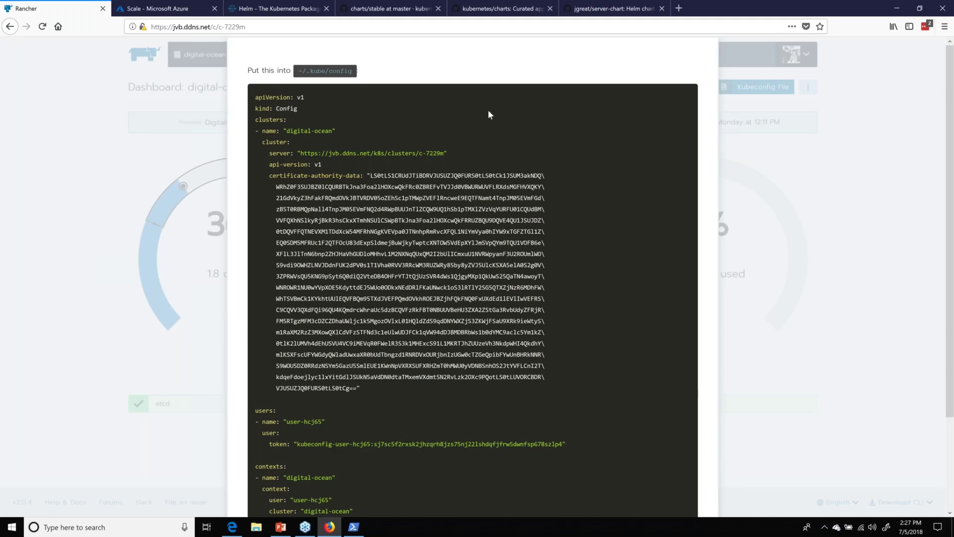
Switch to the OpenSSH terminal and try to open the path ~\.kube\ in vi.
{"action": "left_click", "coordinate": [350, 530]}
{"action": "type", "text": "v"}
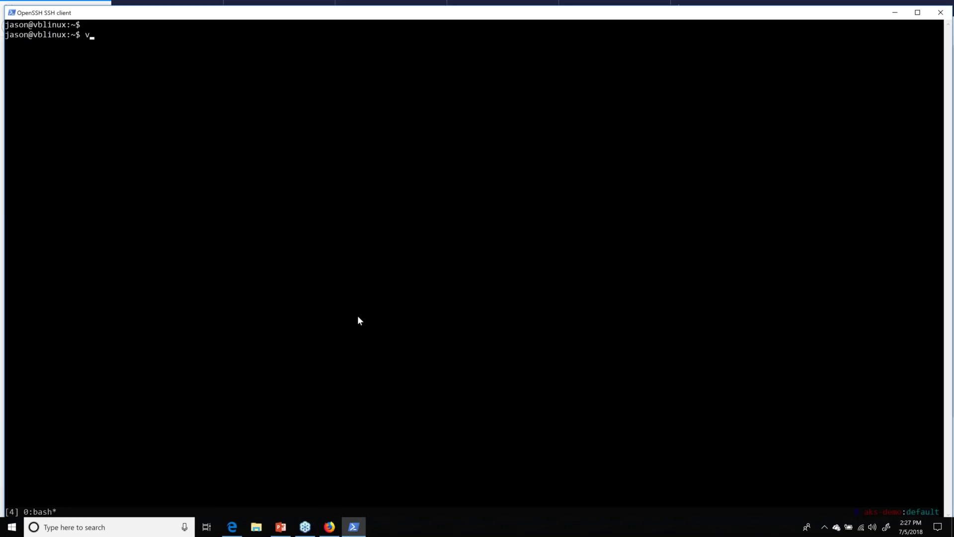
{"action": "type", "text": "i ~\\.."}
{"action": "key", "text": "BackSpace"}
{"action": "type", "text": "kube\\"}
{"action": "key", "text": "Return"}
{"action": "key", "text": "ctrl+c"}
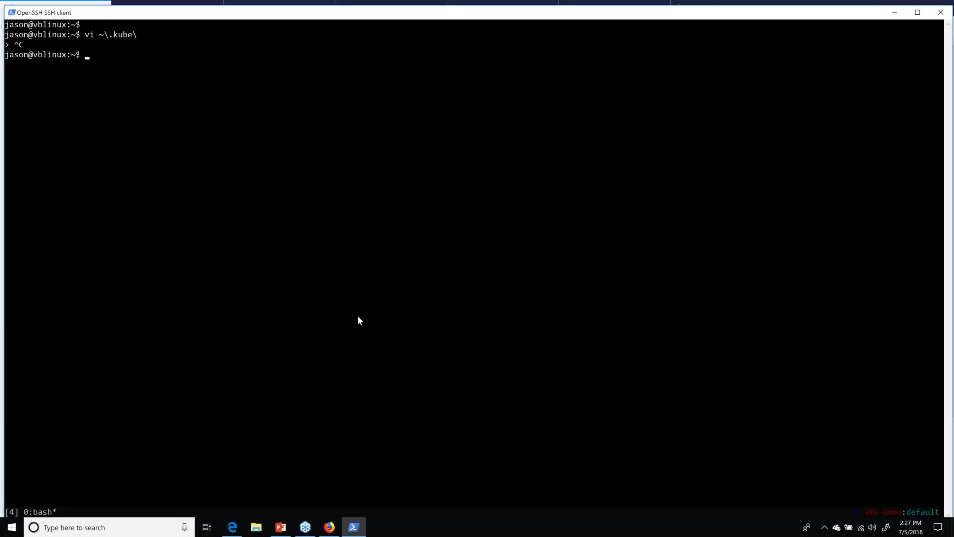
Try to change to the directory by reusing the previous path as cd ~\.kube\.
{"action": "key", "text": "Up"}
{"action": "key", "text": "Delete"}
{"action": "key", "text": "Delete"}
{"action": "type", "text": "cd"}
{"action": "key", "text": "Return"}
{"action": "key", "text": "Return"}
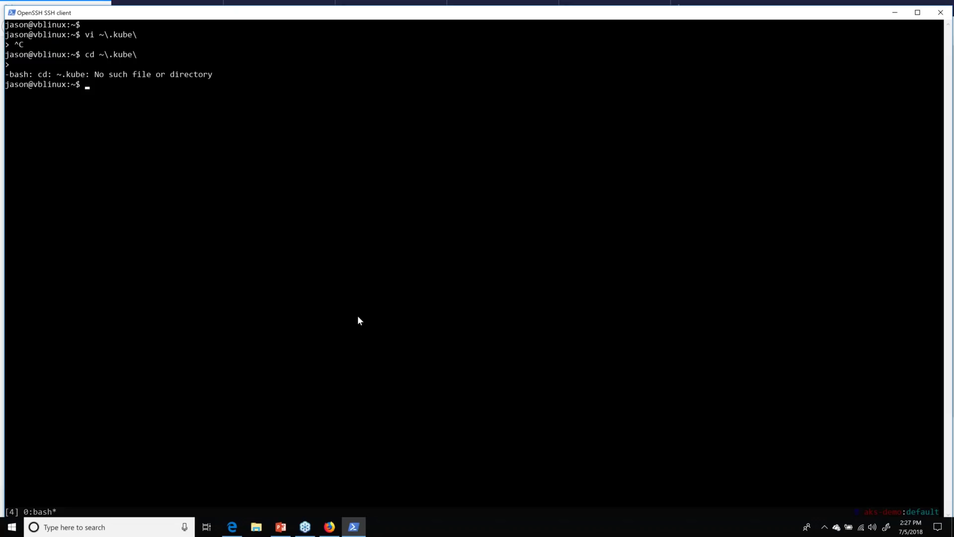
Change to the ~/.kube/ directory and list its contents.
{"action": "type", "text": "cd ~/k"}
{"action": "key", "text": "BackSpace"}
{"action": "type", "text": ".kube/"}
{"action": "key", "text": "Return"}
{"action": "type", "text": "l"}
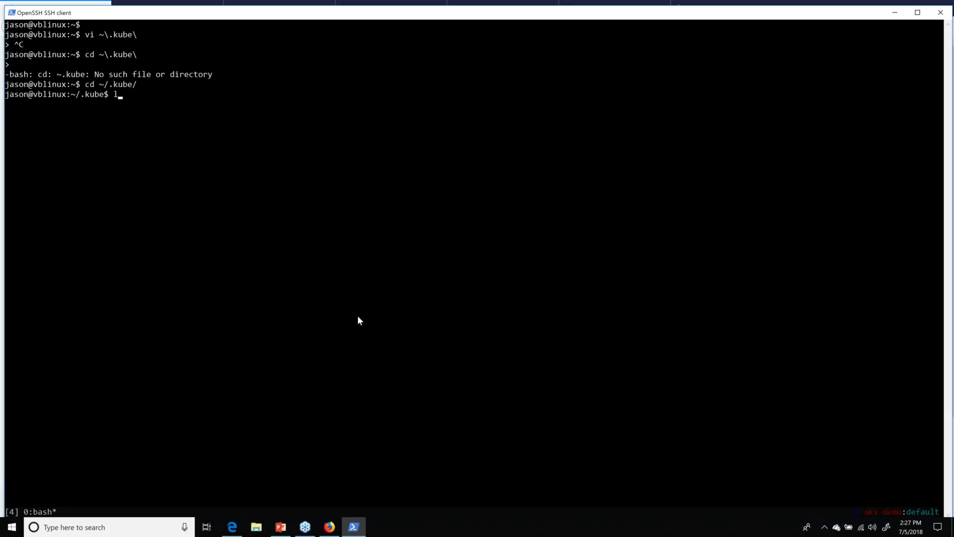
{"action": "type", "text": "s"}
{"action": "key", "text": "Return"}
Print the contents of the config file in the terminal with cat.
{"action": "type", "text": "c"}
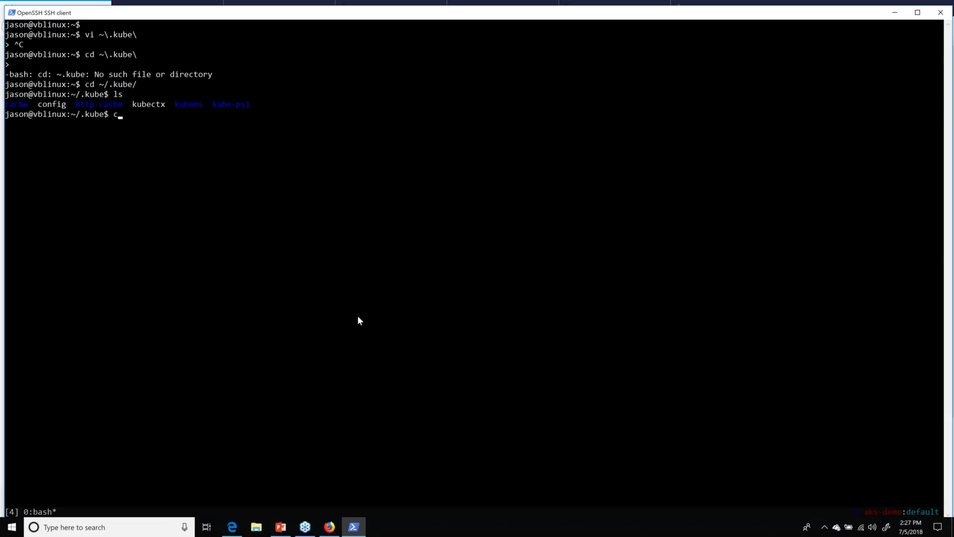
{"action": "type", "text": "at config"}
{"action": "key", "text": "Return"}
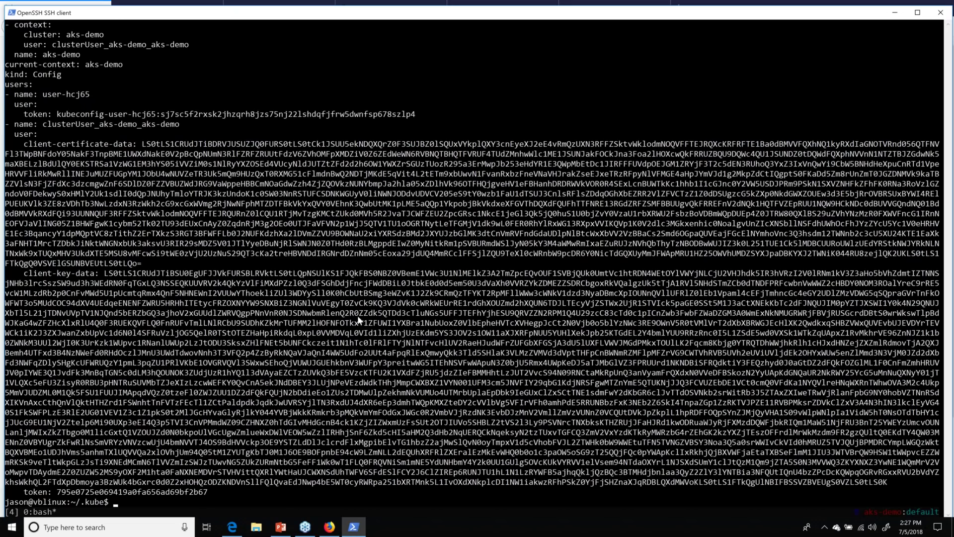
Examine the cluster and context entries of the config file in vi, quit without changes, and clear the terminal.
{"action": "type", "text": "vi config"}
{"action": "key", "text": "Return"}
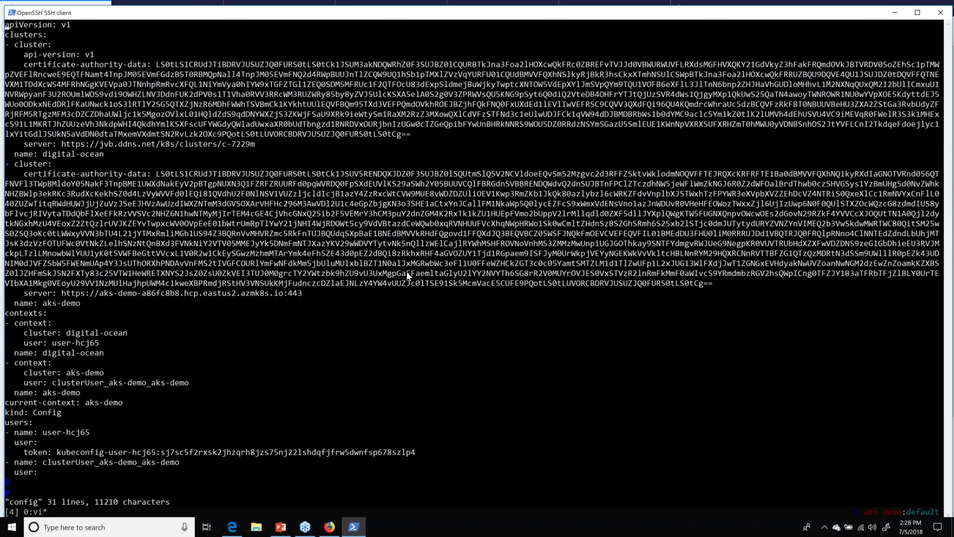
{"action": "type", "text": ":"}
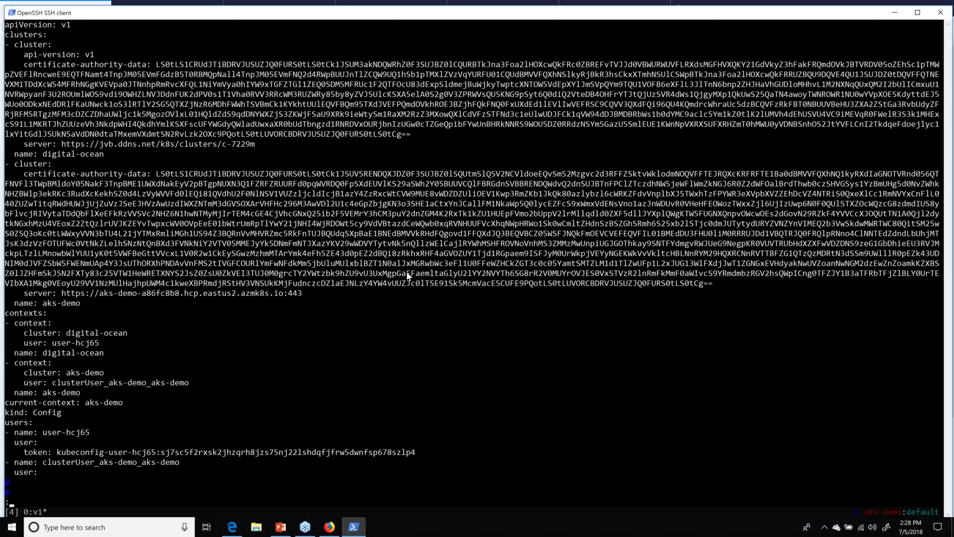
{"action": "type", "text": "q"}
{"action": "key", "text": "Return"}
{"action": "type", "text": "clear"}
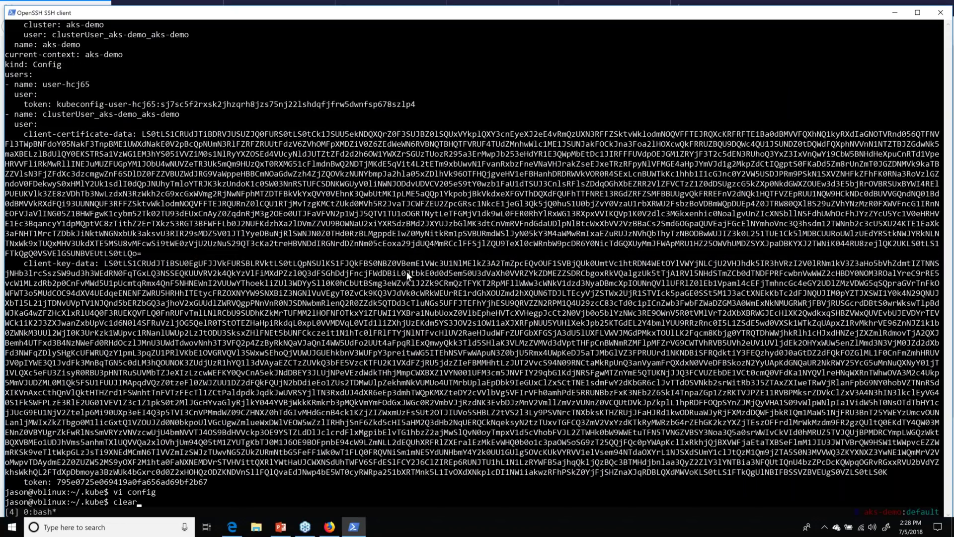
{"action": "key", "text": "Return"}
{"action": "type", "text": "k"}
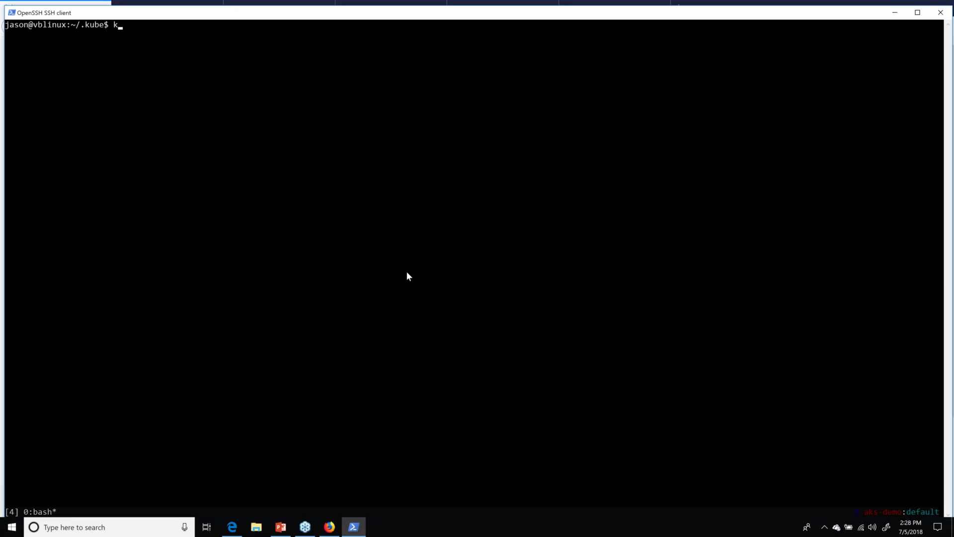
{"action": "type", "text": "ube-ps"}
{"action": "key", "text": "BackSpace"}
{"action": "key", "text": "BackSpace"}
{"action": "key", "text": "BackSpace"}
{"action": "key", "text": "BackSpace"}
{"action": "key", "text": "BackSpace"}
{"action": "key", "text": "BackSpace"}
{"action": "key", "text": "BackSpace"}
Switch the Kubernetes context to digital-ocean with kubectx.
{"action": "type", "text": "kuben"}
{"action": "type", "text": "s kubect"}
{"action": "key", "text": "BackSpace"}
{"action": "key", "text": "BackSpace"}
{"action": "key", "text": "BackSpace"}
{"action": "key", "text": "BackSpace"}
{"action": "key", "text": "BackSpace"}
{"action": "key", "text": "BackSpace"}
{"action": "key", "text": "BackSpace"}
{"action": "key", "text": "BackSpace"}
{"action": "key", "text": "BackSpace"}
{"action": "type", "text": "ct"}
{"action": "key", "text": "Tab"}
{"action": "key", "text": "Tab"}
{"action": "type", "text": "x"}
{"action": "key", "text": "Tab"}
{"action": "key", "text": "Tab"}
{"action": "type", "text": "d"}
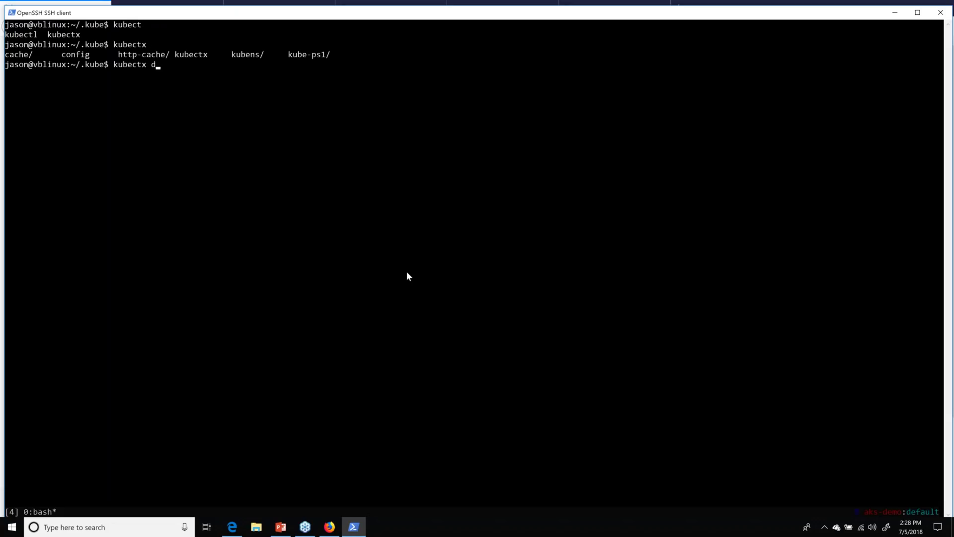
{"action": "key", "text": "BackSpace"}
{"action": "type", "text": "digital-ocean"}
{"action": "key", "text": "Return"}
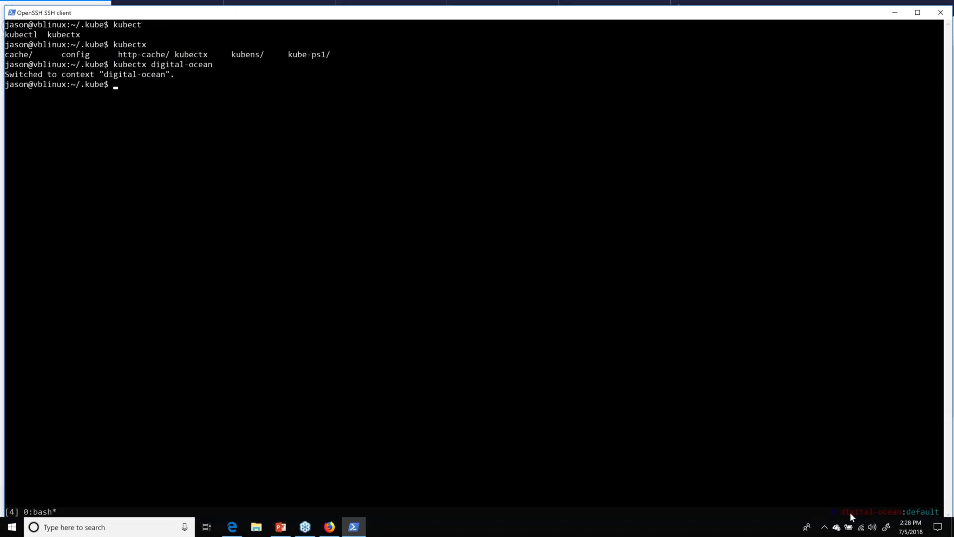
Clear the terminal and list the cluster's namespaces with kubectl get ns.
{"action": "type", "text": "clear"}
{"action": "key", "text": "Return"}
{"action": "type", "text": "kubectl get ns"}
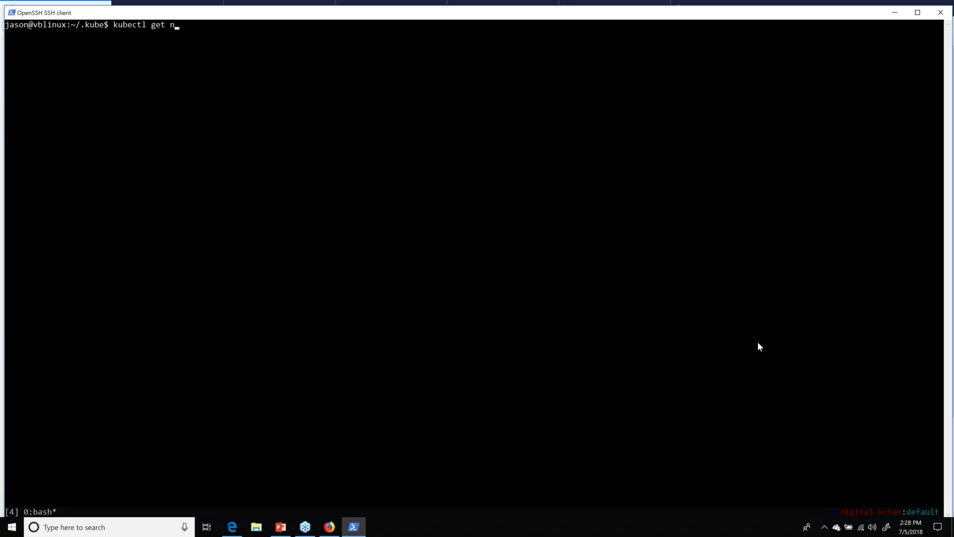
{"action": "key", "text": "Return"}
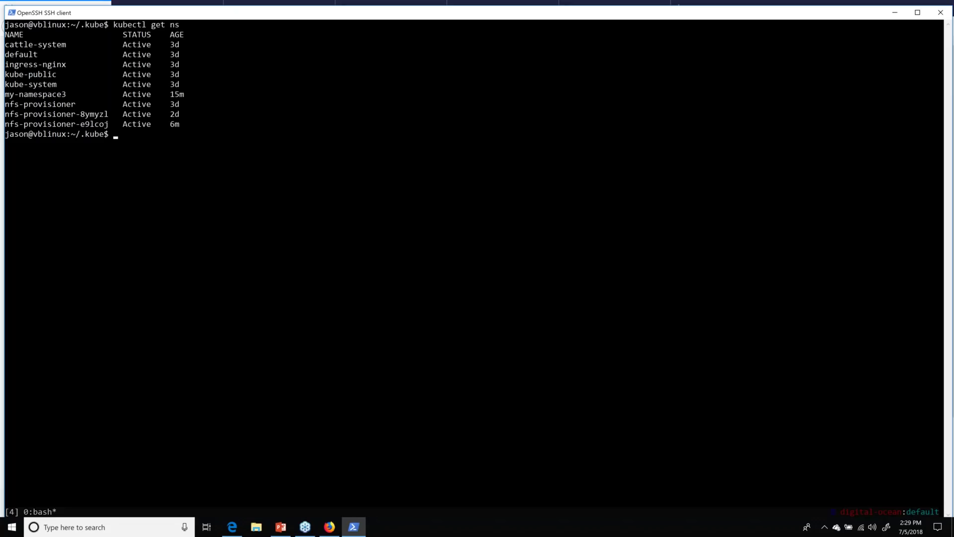
Return to Firefox, clear the text selection on the Rancher page, and open a new browser tab.
{"action": "left_click", "coordinate": [330, 527]}
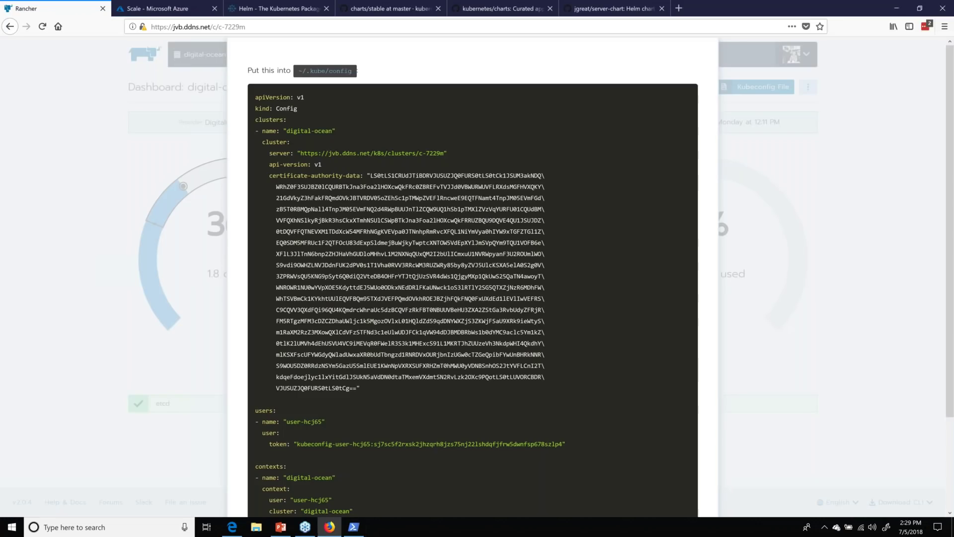
{"action": "triple_click", "coordinate": [820, 197]}
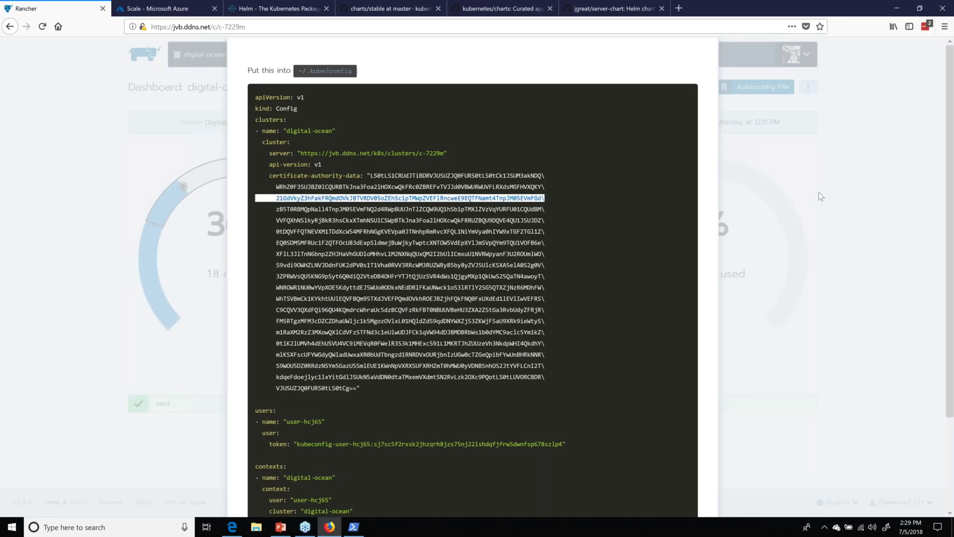
{"action": "left_click", "coordinate": [828, 195]}
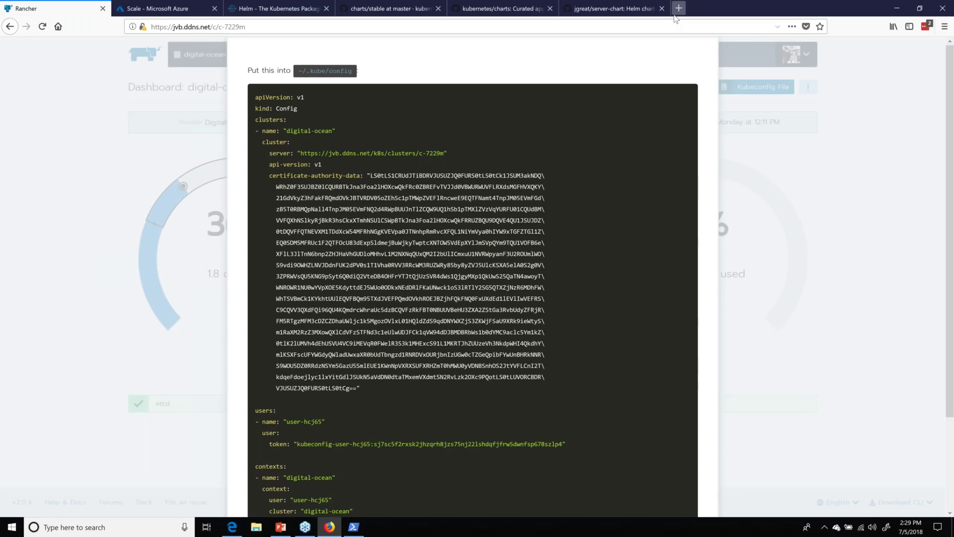
{"action": "left_click", "coordinate": [661, 24]}
{"action": "left_click", "coordinate": [679, 8]}
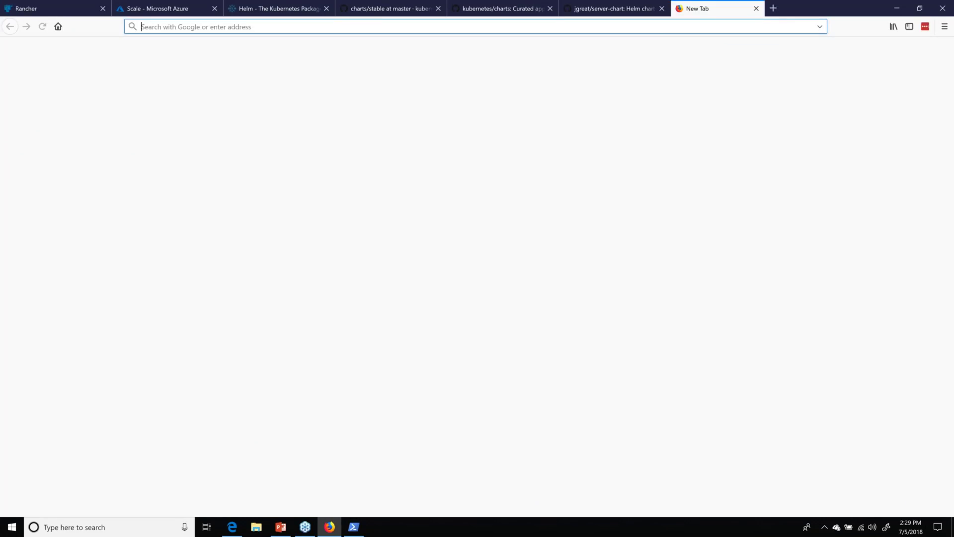
Look up "kubernetes kubeconfig" and open the suggested Kubernetes page "Organizing Cluster Access Using kubeconfig Files" at its merging section.
{"action": "type", "text": "Ku"}
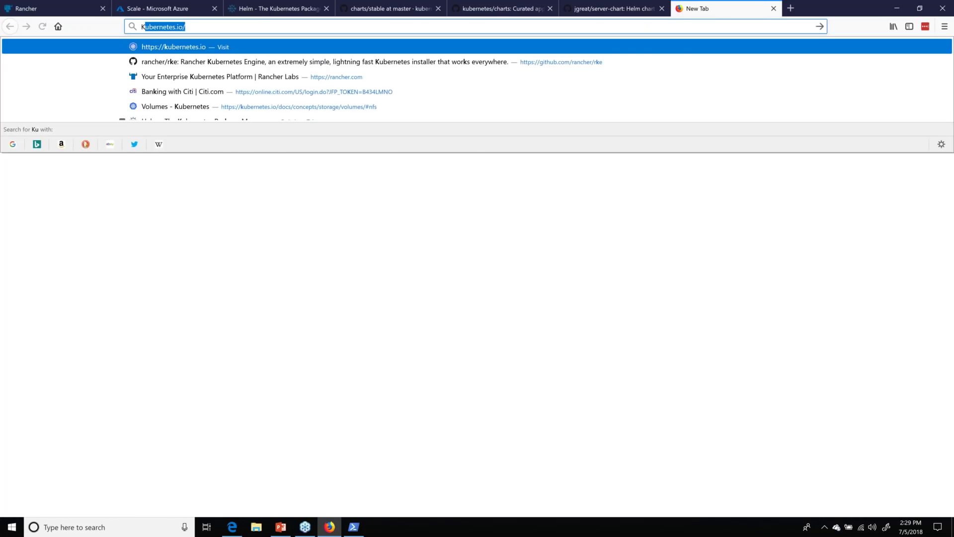
{"action": "type", "text": "bernetes kubeconfig e"}
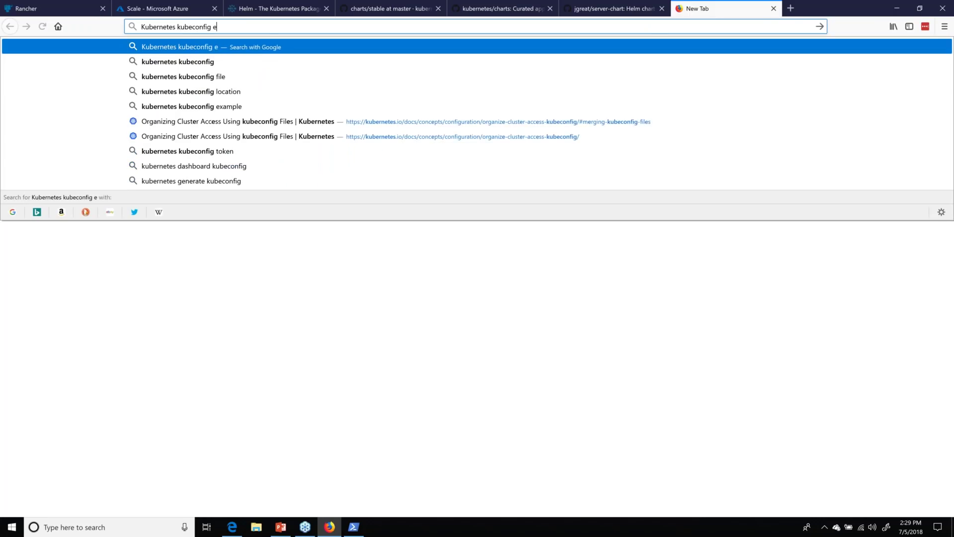
{"action": "type", "text": "x"}
{"action": "key", "text": "BackSpace"}
{"action": "key", "text": "BackSpace"}
{"action": "key", "text": "BackSpace"}
{"action": "key", "text": "Down"}
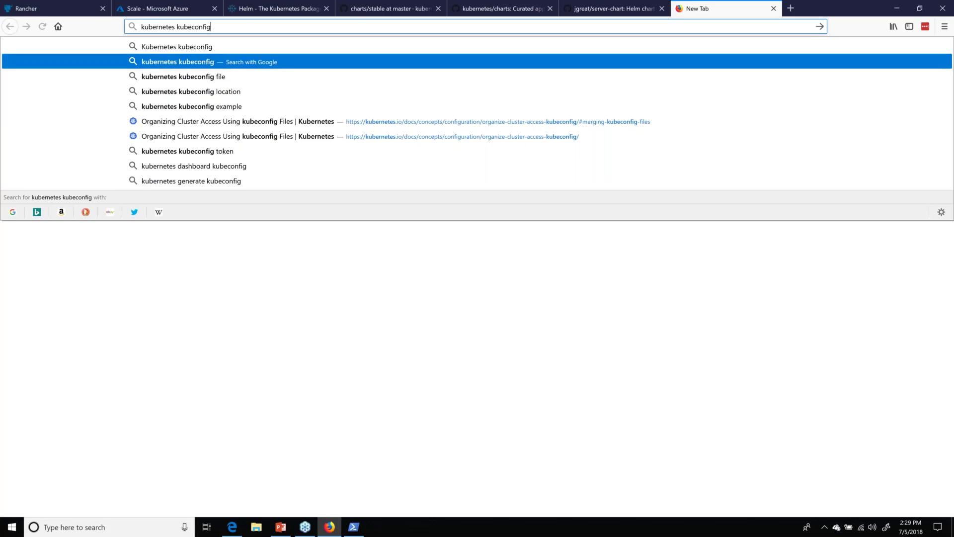
{"action": "key", "text": "Down"}
{"action": "key", "text": "Down"}
{"action": "key", "text": "Down"}
{"action": "key", "text": "Down"}
{"action": "key", "text": "Return"}
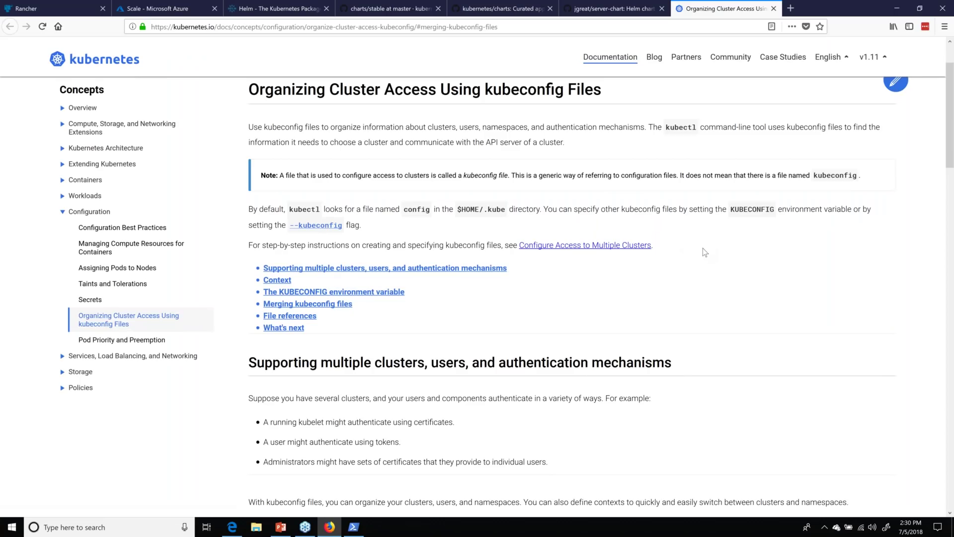
Go to the section on the KUBECONFIG environment variable and highlight the variable's name in its first paragraph.
{"action": "left_click", "coordinate": [335, 293]}
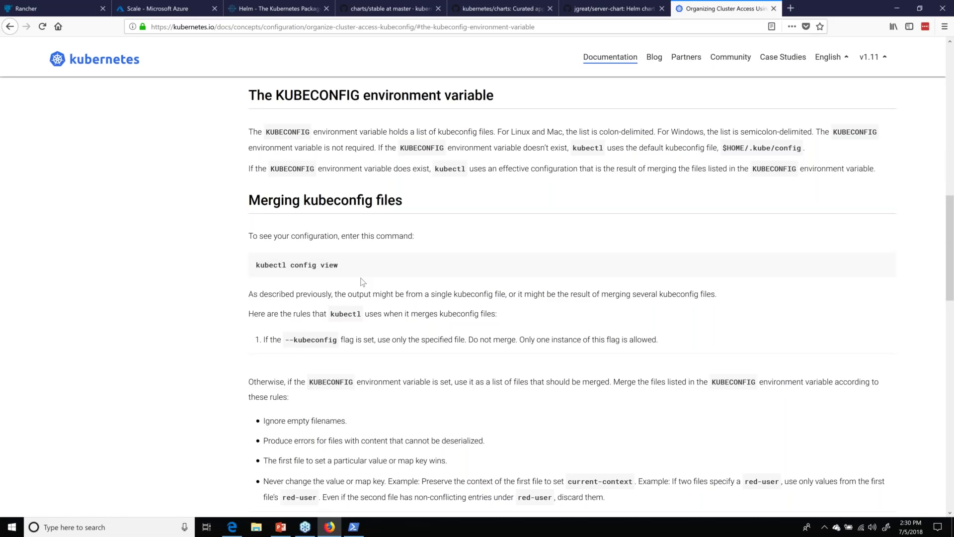
{"action": "double_click", "coordinate": [272, 131]}
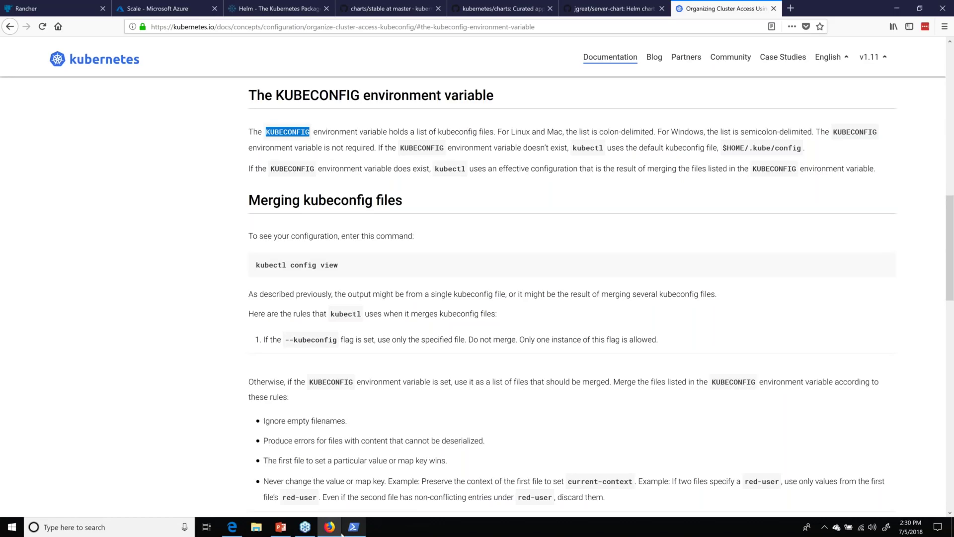
Check the terminal briefly and minimize it, then return to Rancher in Firefox and close the kubeconfig file view.
{"action": "left_click", "coordinate": [347, 533]}
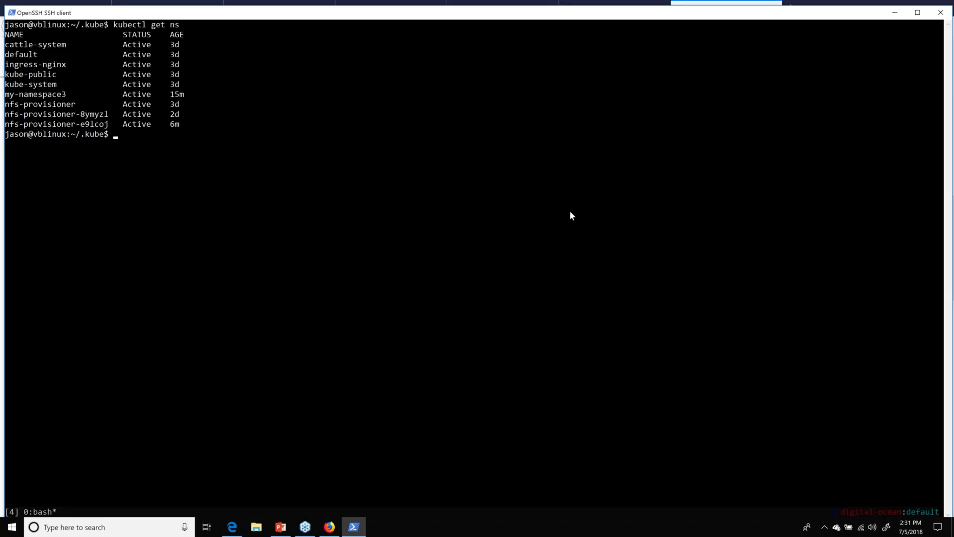
{"action": "left_click", "coordinate": [895, 15]}
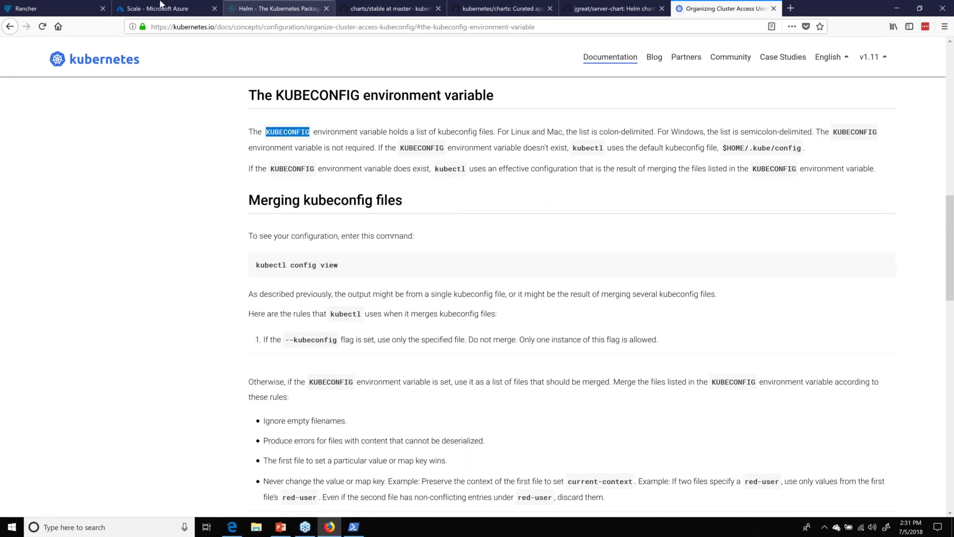
{"action": "left_click", "coordinate": [61, 6]}
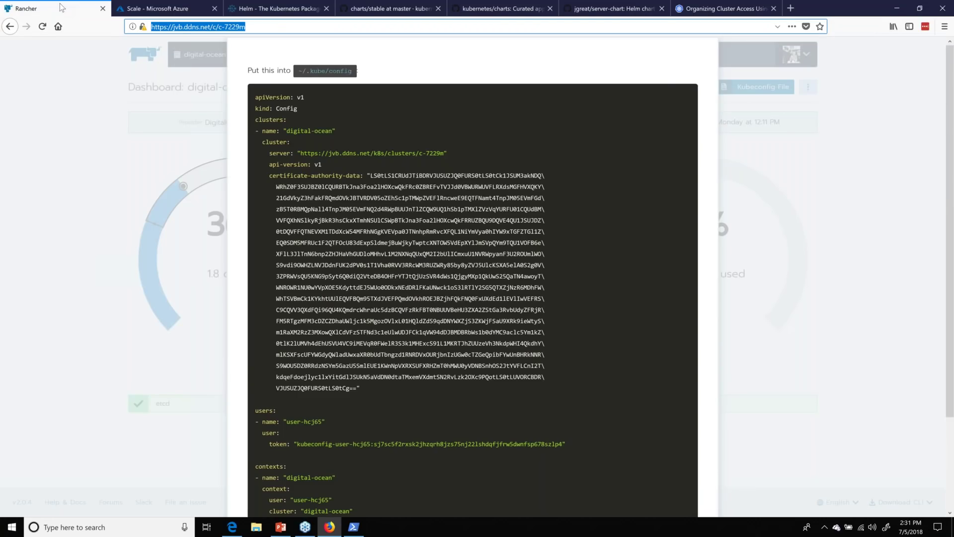
{"action": "left_click", "coordinate": [842, 214]}
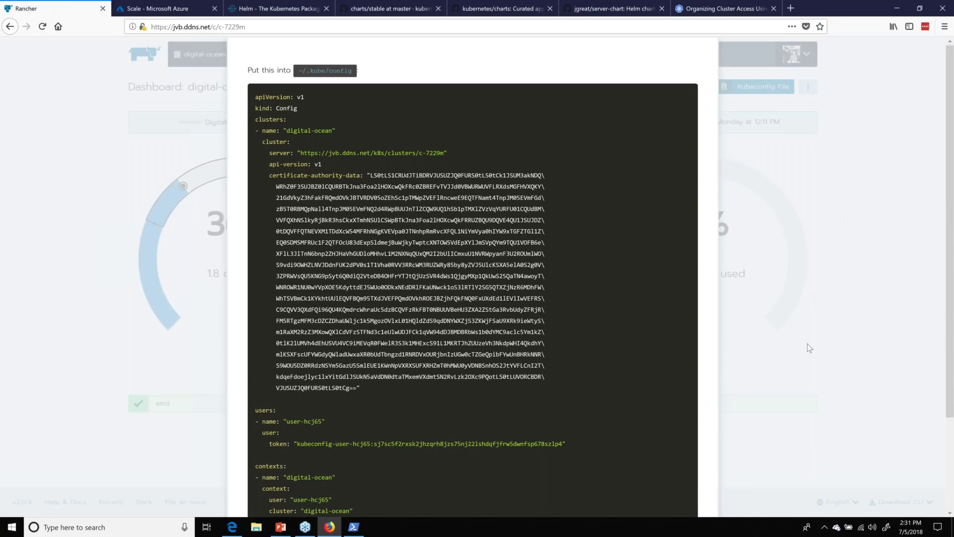
{"action": "scroll", "coordinate": [807, 343], "scroll_direction": "down", "scroll_amount": 3}
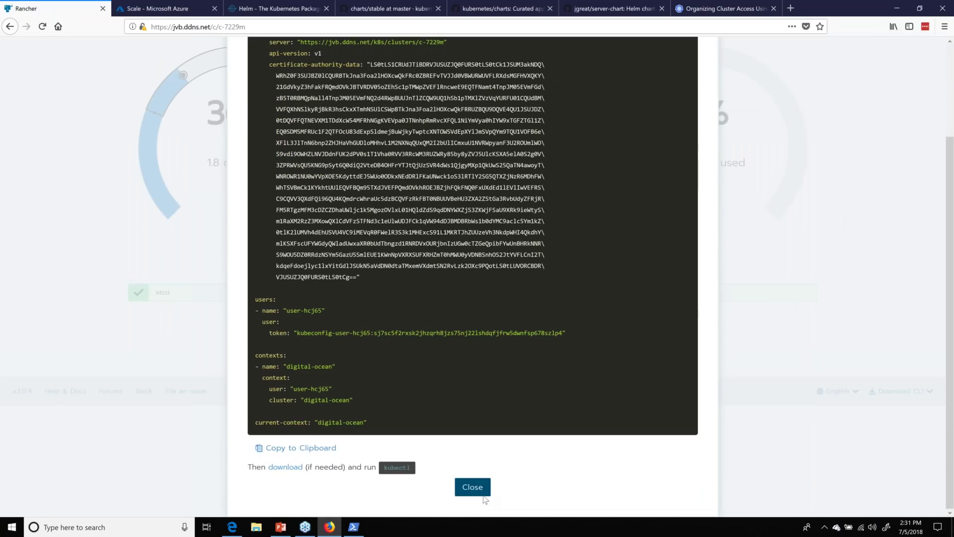
{"action": "left_click", "coordinate": [481, 493]}
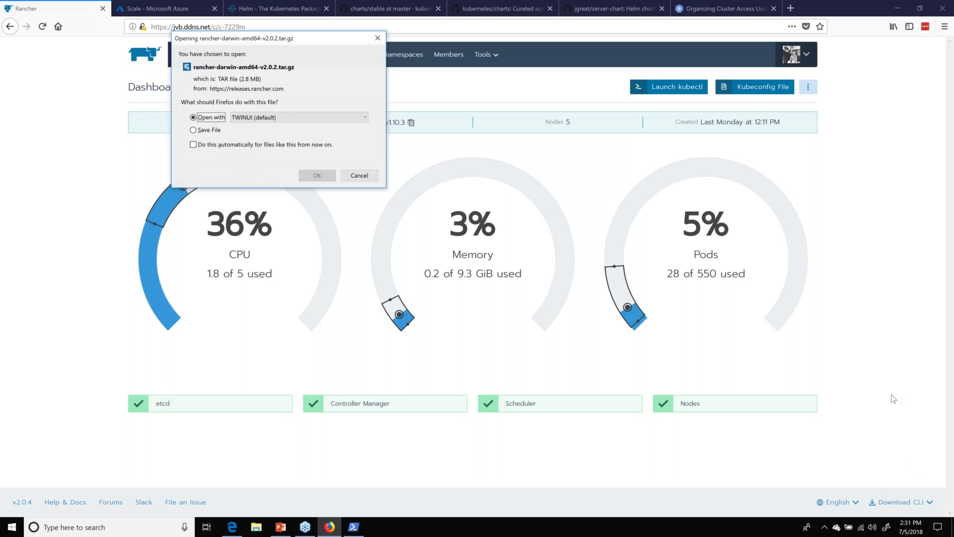
Cancel the macOS Rancher CLI download, save the Windows archive rancher-windows-386-v2.0.2.zip instead, and show it in its containing folder.
{"action": "left_click", "coordinate": [359, 176]}
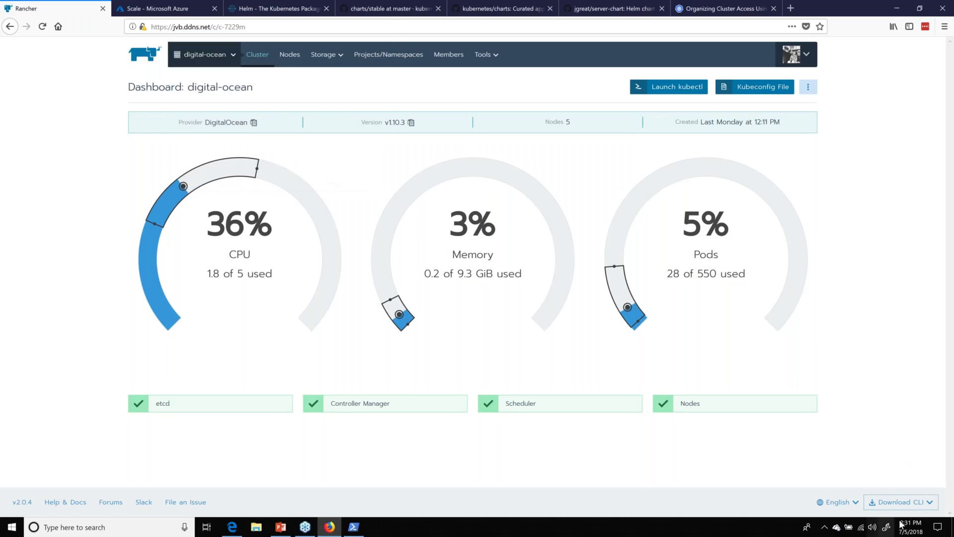
{"action": "mouse_move", "coordinate": [892, 503]}
{"action": "left_click", "coordinate": [900, 471]}
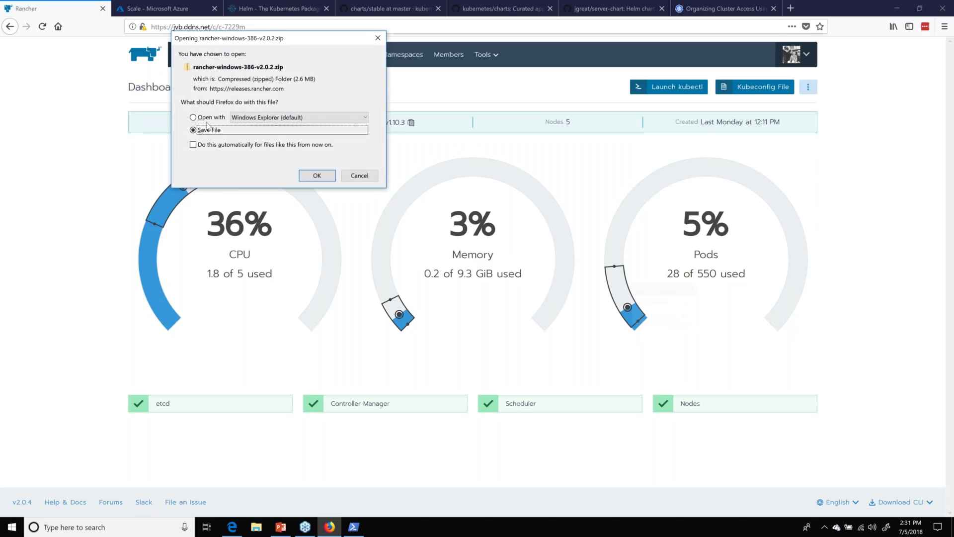
{"action": "left_click", "coordinate": [316, 176]}
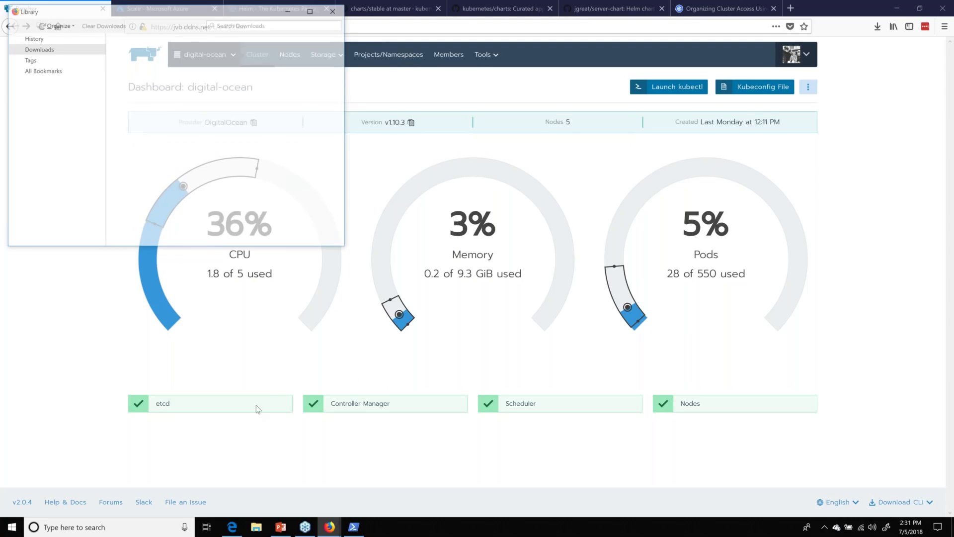
{"action": "right_click", "coordinate": [175, 41]}
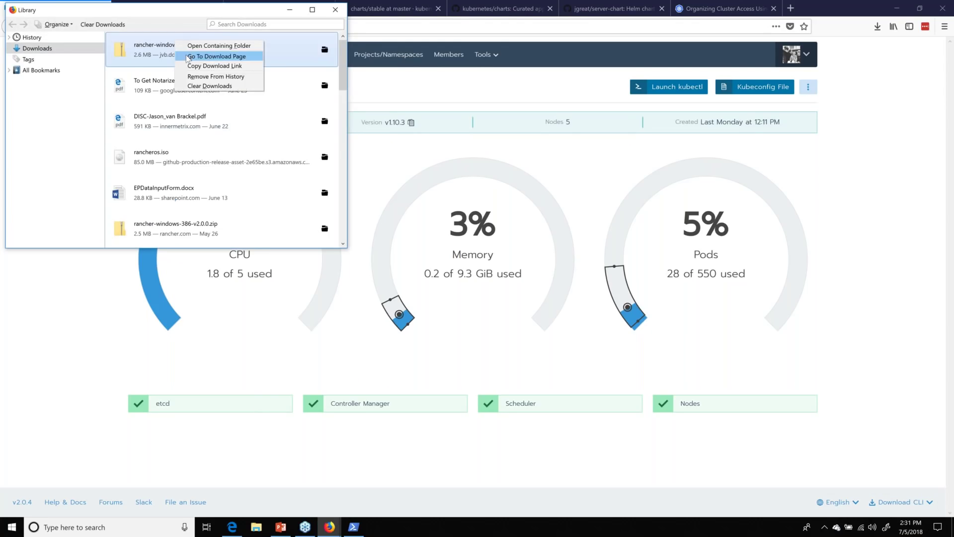
{"action": "left_click", "coordinate": [187, 56]}
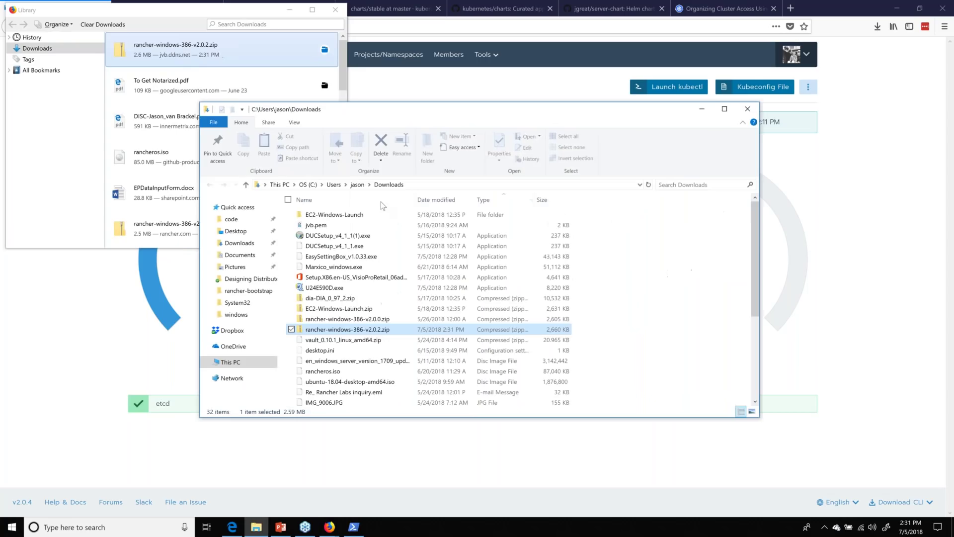
Unblock the downloaded rancher-windows-386-v2.0.2.zip in its file properties and apply the change.
{"action": "right_click", "coordinate": [357, 329]}
{"action": "left_click", "coordinate": [339, 321]}
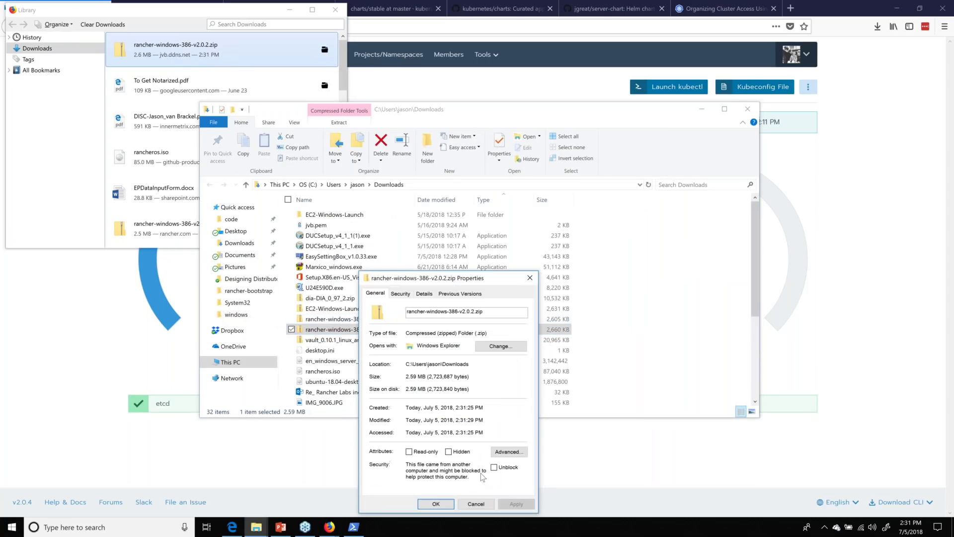
{"action": "left_click", "coordinate": [500, 468]}
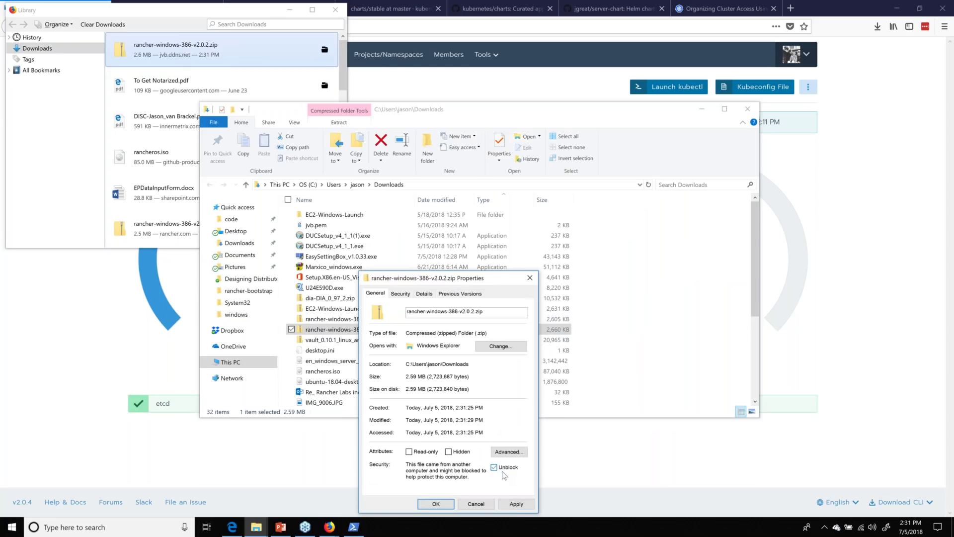
{"action": "left_click", "coordinate": [516, 504]}
{"action": "left_click", "coordinate": [435, 503]}
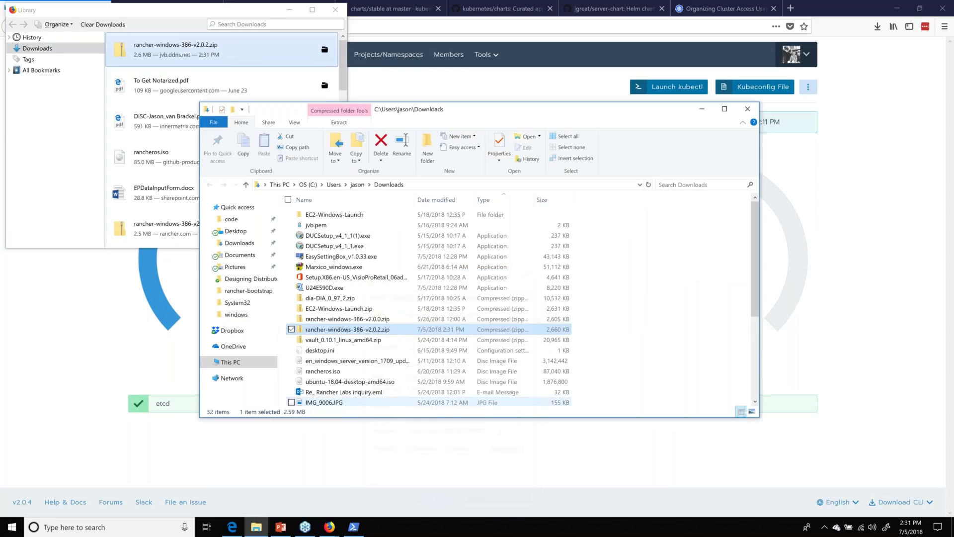
Extract rancher-windows-386-v2.0.2.zip to the suggested rancher-windows-386-v2.0.2 folder in Downloads.
{"action": "right_click", "coordinate": [323, 330]}
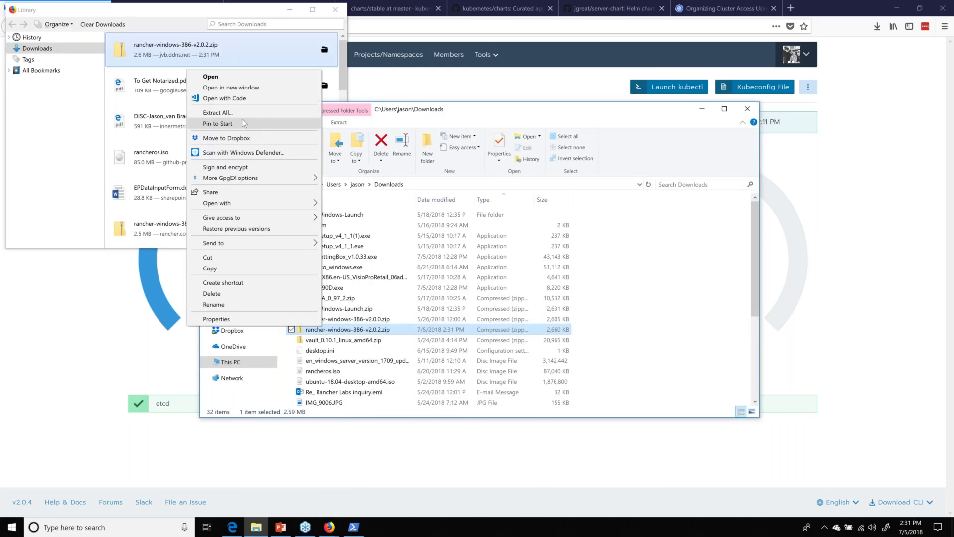
{"action": "left_click", "coordinate": [242, 116]}
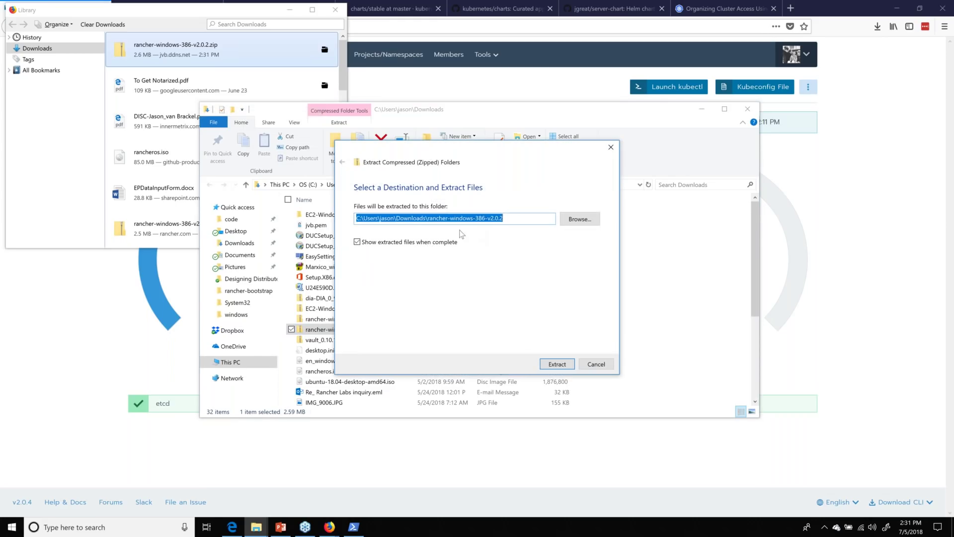
{"action": "left_click", "coordinate": [564, 361]}
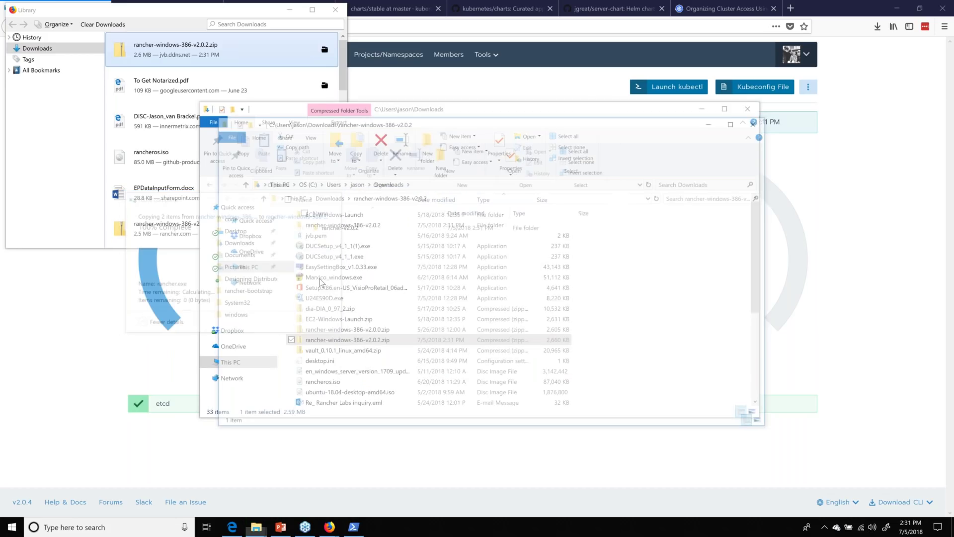
Open the extracted rancher-v2.0.2 folder and copy its full path.
{"action": "double_click", "coordinate": [340, 225]}
{"action": "right_click", "coordinate": [357, 286]}
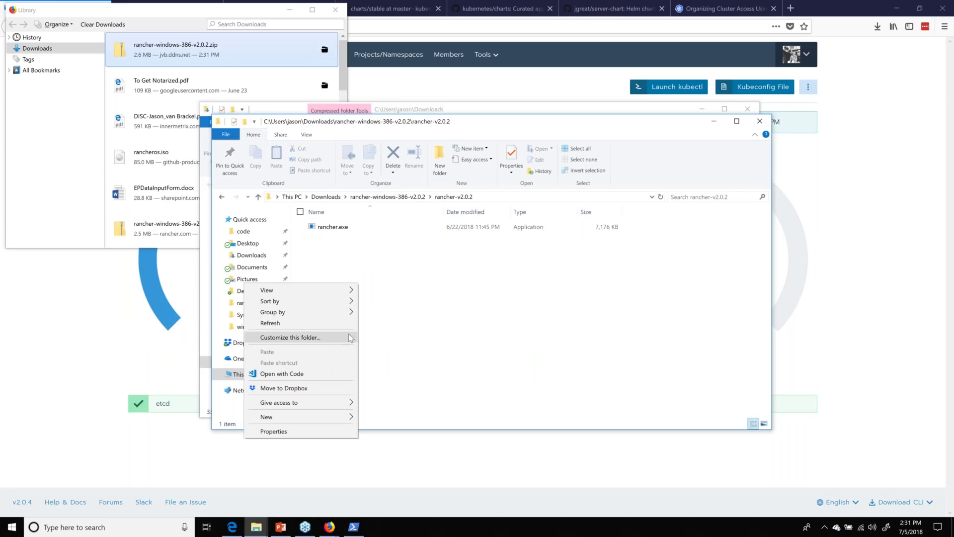
{"action": "left_click", "coordinate": [396, 315]}
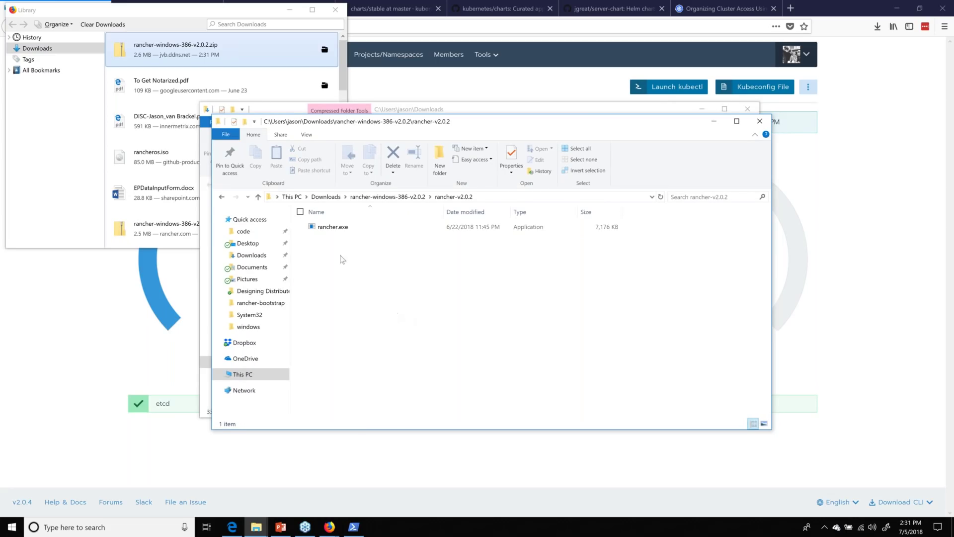
{"action": "left_click", "coordinate": [479, 196]}
{"action": "key", "text": "ctrl+c"}
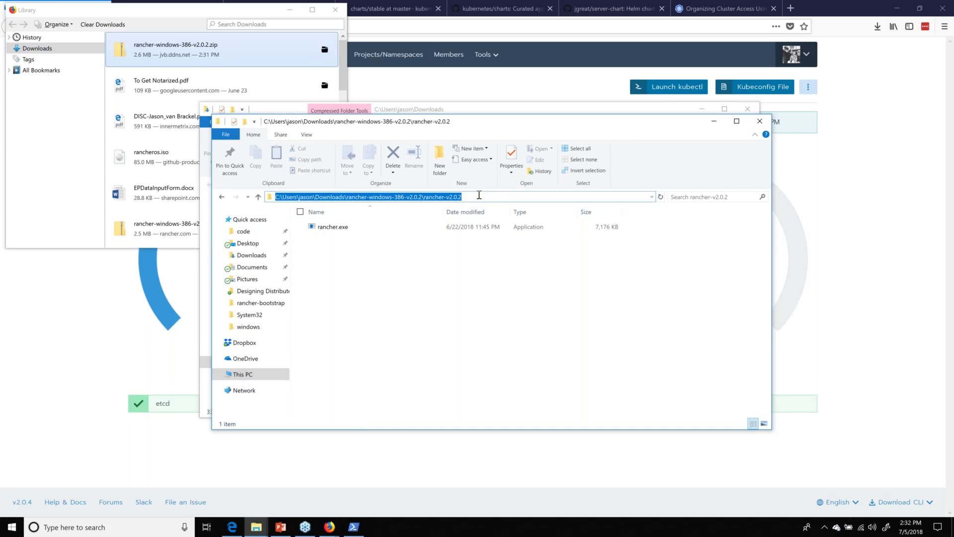
Switch to the terminal and try to change to the copied Windows folder path inside the Linux SSH session.
{"action": "left_click", "coordinate": [353, 527]}
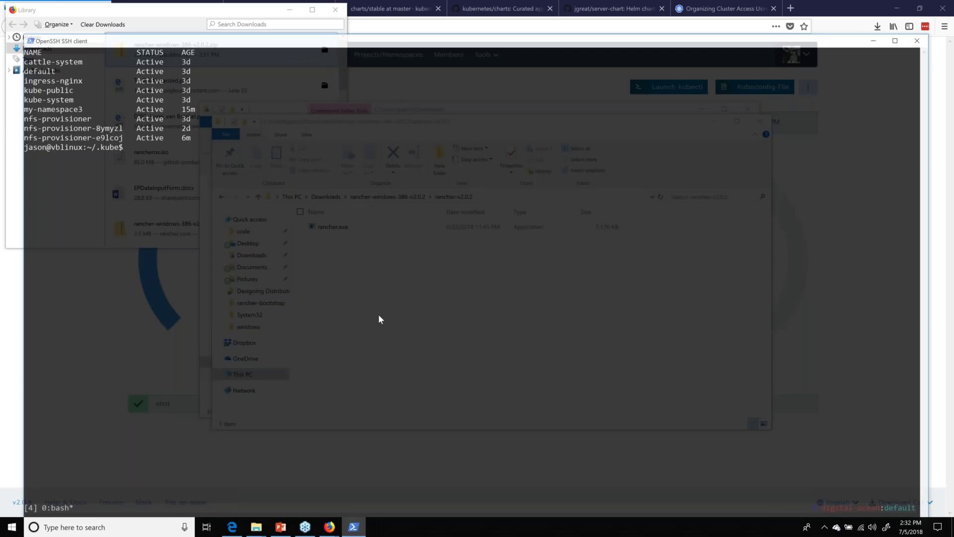
{"action": "type", "text": "cd \\"}
{"action": "key", "text": "ctrl+v"}
{"action": "key", "text": "Return"}
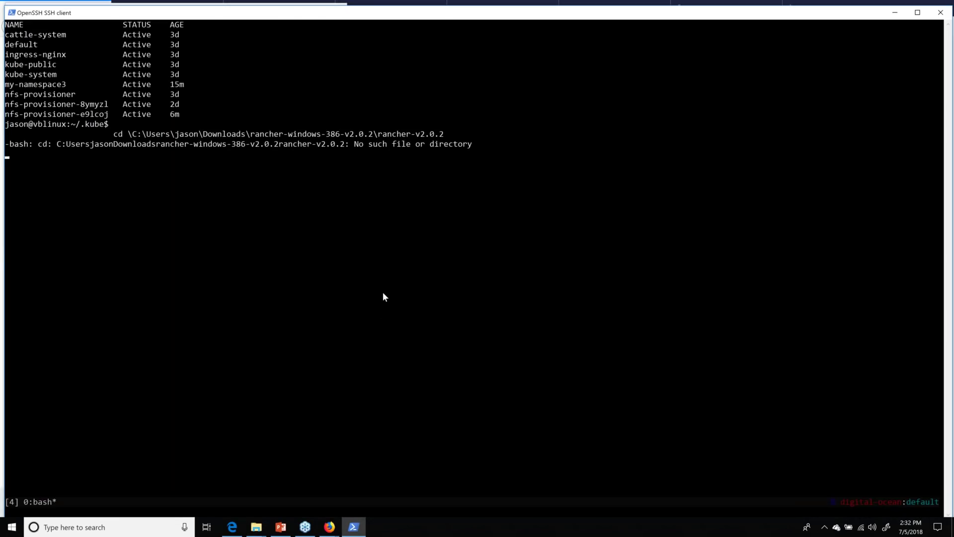
{"action": "type", "text": "cde"}
{"action": "key", "text": "ctrl+v"}
{"action": "key", "text": "Left"}
{"action": "key", "text": "Left"}
{"action": "key", "text": "Left"}
{"action": "key", "text": "Left"}
{"action": "key", "text": "Left"}
{"action": "key", "text": "Left"}
{"action": "key", "text": "Left"}
{"action": "key", "text": "Left"}
{"action": "key", "text": "Left"}
{"action": "key", "text": "Left"}
{"action": "key", "text": "Left"}
{"action": "key", "text": "Left"}
{"action": "key", "text": "Left"}
{"action": "key", "text": "Left"}
{"action": "key", "text": "Left"}
{"action": "key", "text": "Left"}
{"action": "key", "text": "Left"}
{"action": "key", "text": "Left"}
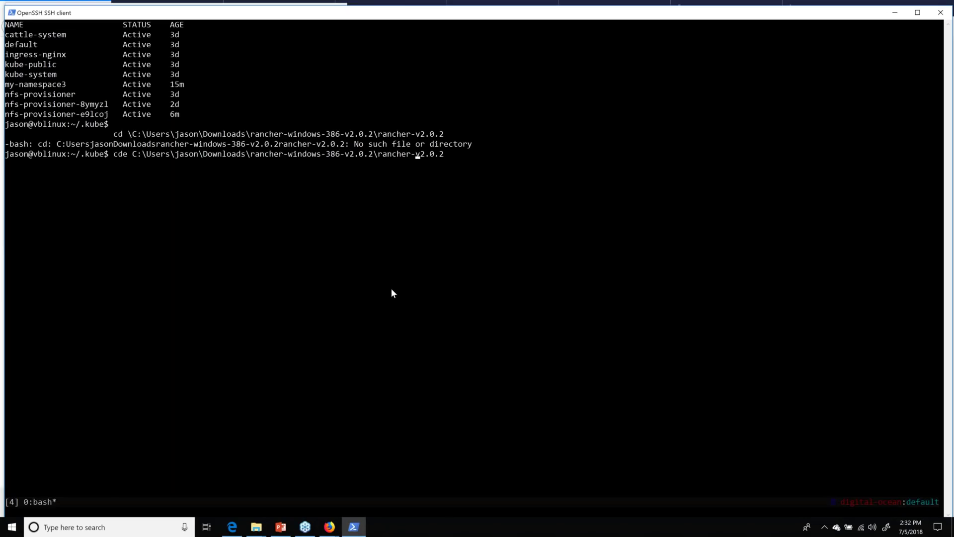
{"action": "key", "text": "Left"}
{"action": "key", "text": "BackSpace"}
{"action": "key", "text": "Return"}
Exit the bash session and the SSH connection to return to Windows PowerShell, and clear the screen.
{"action": "type", "text": "e"}
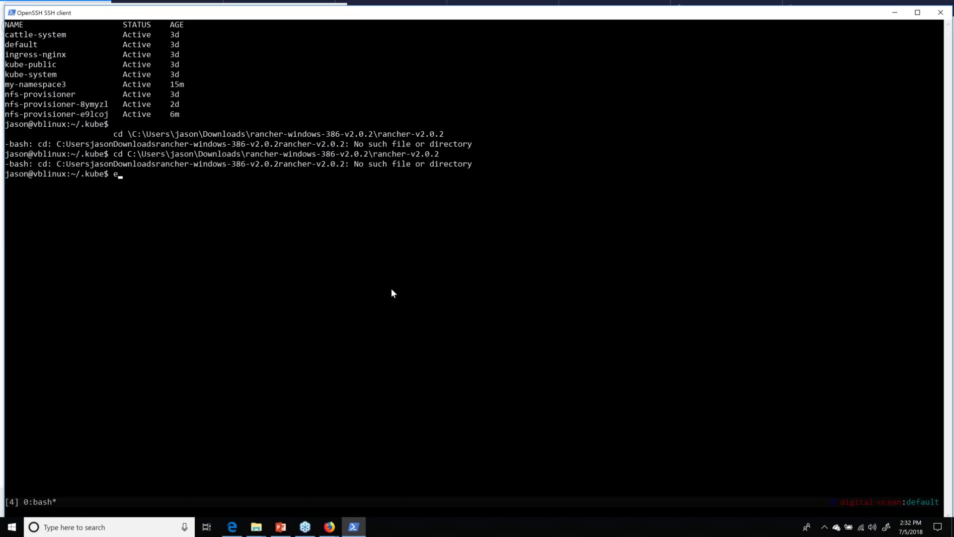
{"action": "type", "text": "xit"}
{"action": "key", "text": "Return"}
{"action": "type", "text": "x"}
{"action": "key", "text": "BackSpace"}
{"action": "type", "text": "exit"}
{"action": "key", "text": "Return"}
{"action": "type", "text": "clear"}
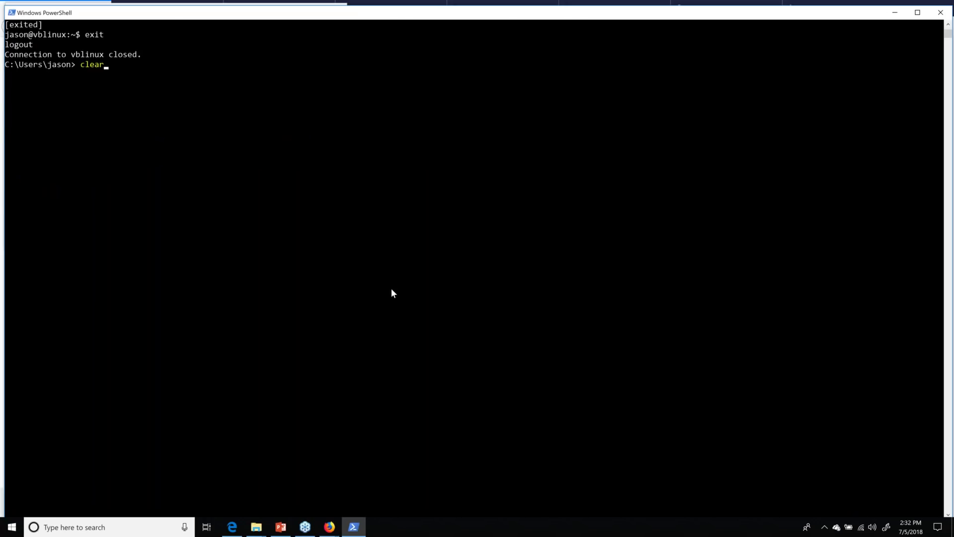
{"action": "key", "text": "Return"}
Change to the extracted rancher-v2.0.2 folder in PowerShell, list its contents and run .\rancher.exe without arguments.
{"action": "type", "text": "cd"}
{"action": "key", "text": "ctrl+v"}
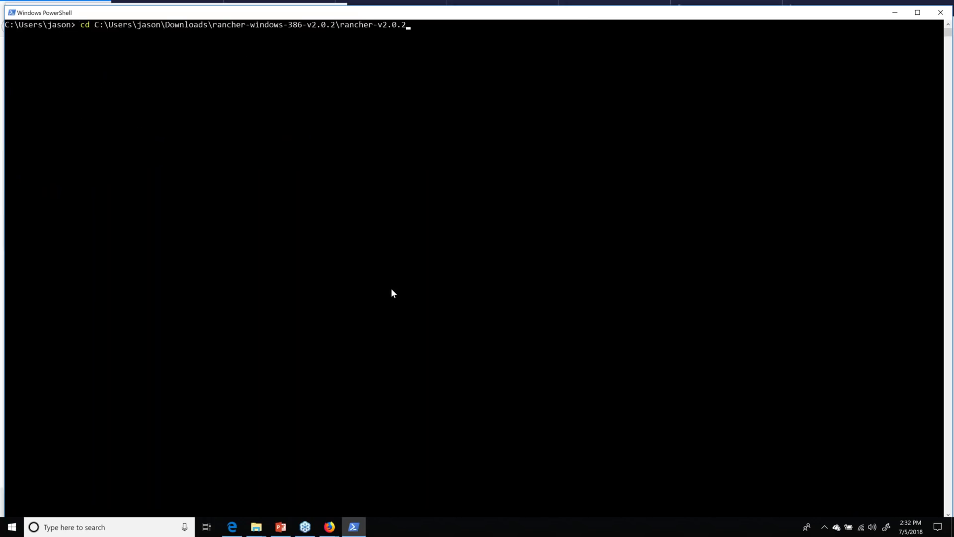
{"action": "key", "text": "Return"}
{"action": "type", "text": "l"}
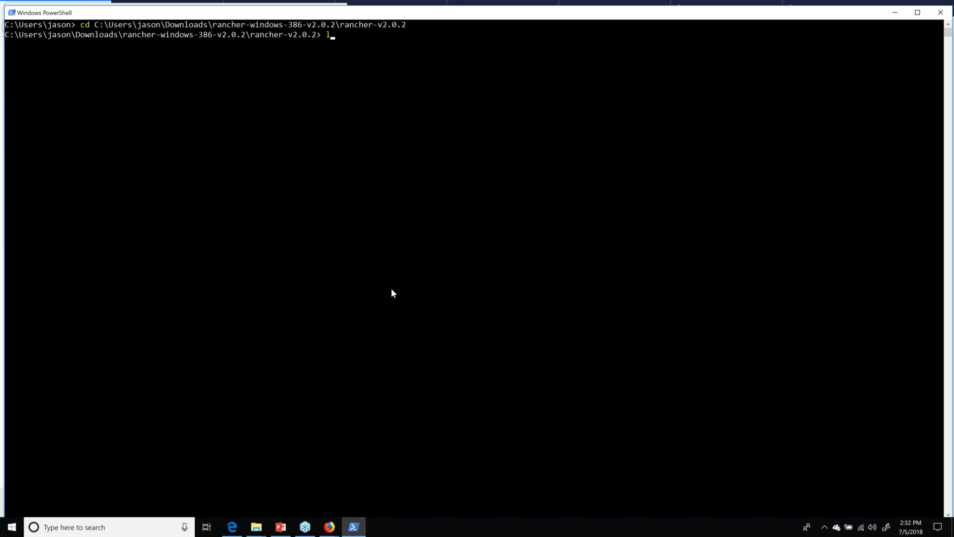
{"action": "type", "text": "s"}
{"action": "key", "text": "Return"}
{"action": "type", "text": ".\ran"}
{"action": "key", "text": "Tab"}
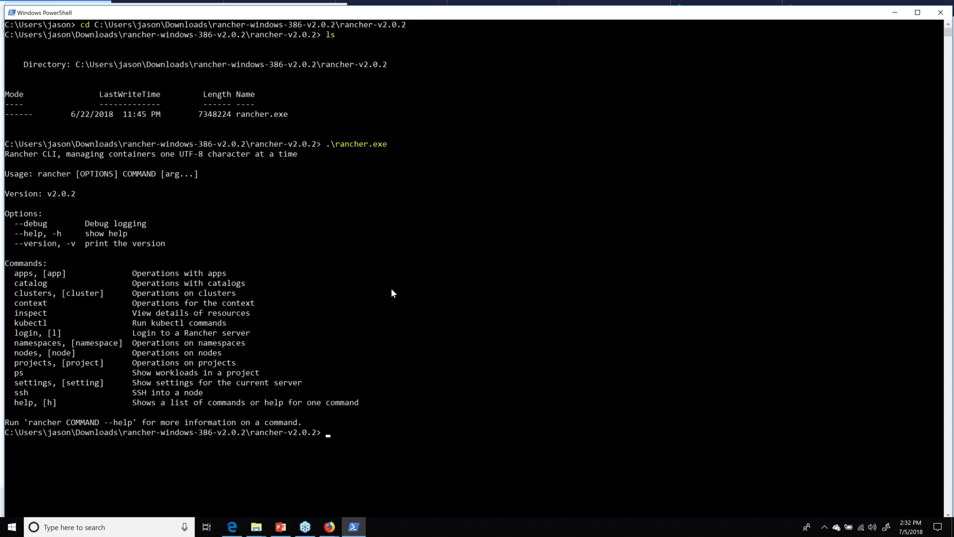
Try to run "rancher login" without a path prefix.
{"action": "type", "text": "r"}
{"action": "type", "text": "anch"}
{"action": "key", "text": "BackSpace"}
{"action": "key", "text": "BackSpace"}
{"action": "key", "text": "BackSpace"}
{"action": "key", "text": "BackSpace"}
{"action": "type", "text": "ancher login"}
{"action": "key", "text": "Return"}
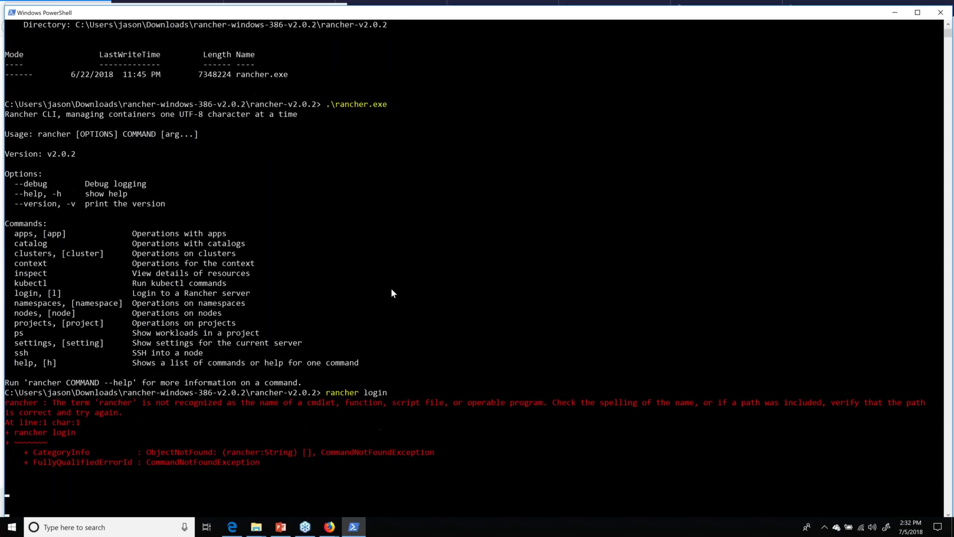
Run ".\rancher.exe login" without options to view the usage of the login command.
{"action": "type", "text": "."}
{"action": "key", "text": "Tab"}
{"action": "type", "text": "login"}
{"action": "key", "text": "Return"}
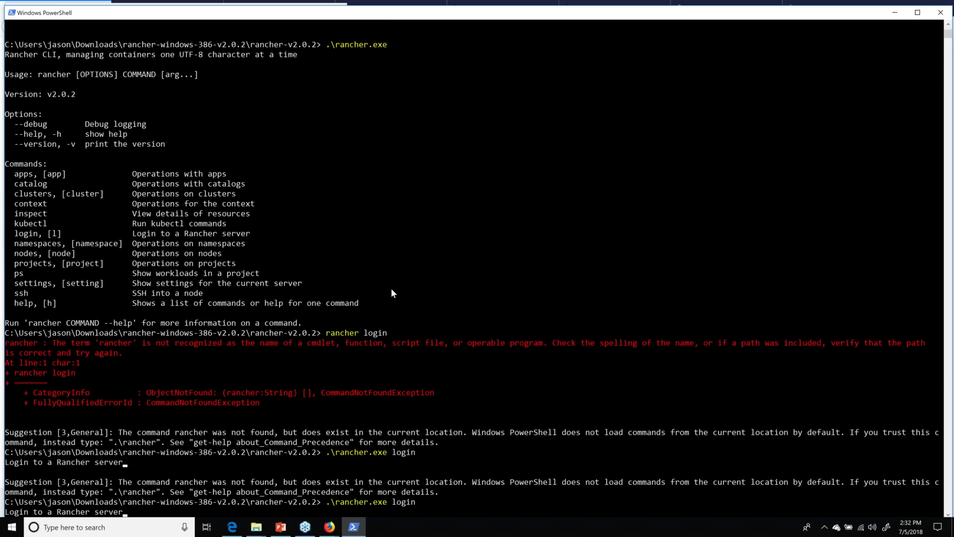
{"action": "key", "text": "alt+Tab"}
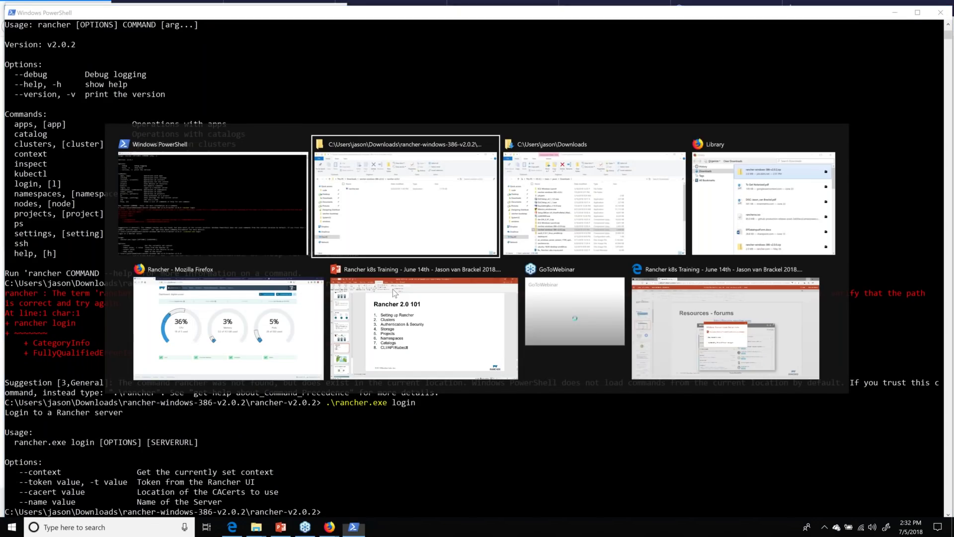
{"action": "key", "text": "Escape"}
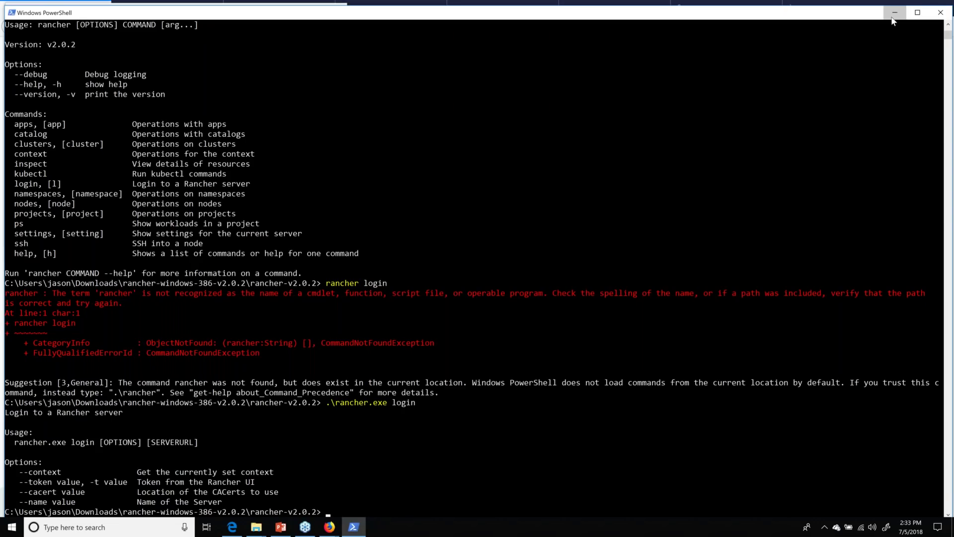
Minimize PowerShell and close both File Explorer windows and the Firefox downloads library to return to Rancher.
{"action": "left_click", "coordinate": [892, 18]}
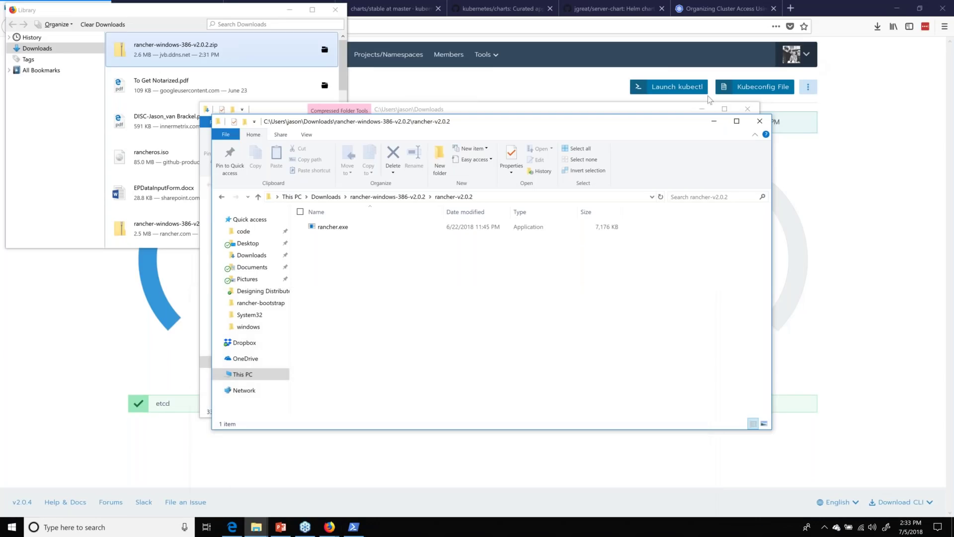
{"action": "left_click", "coordinate": [759, 120]}
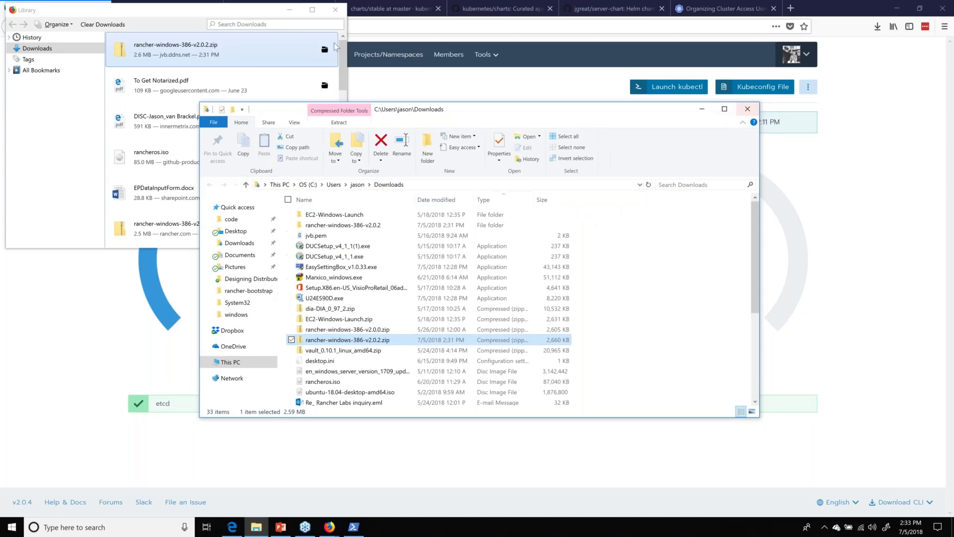
{"action": "left_click", "coordinate": [748, 109]}
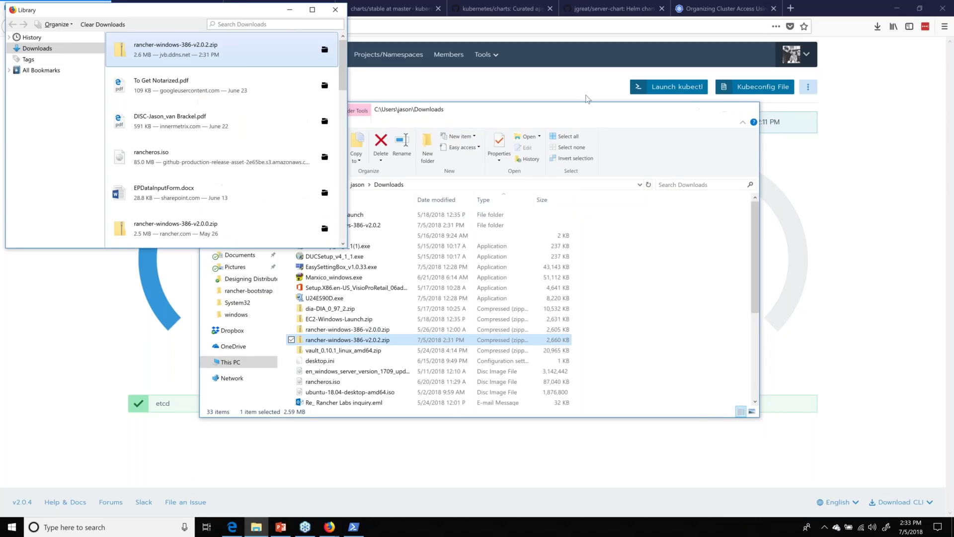
{"action": "left_click", "coordinate": [336, 10]}
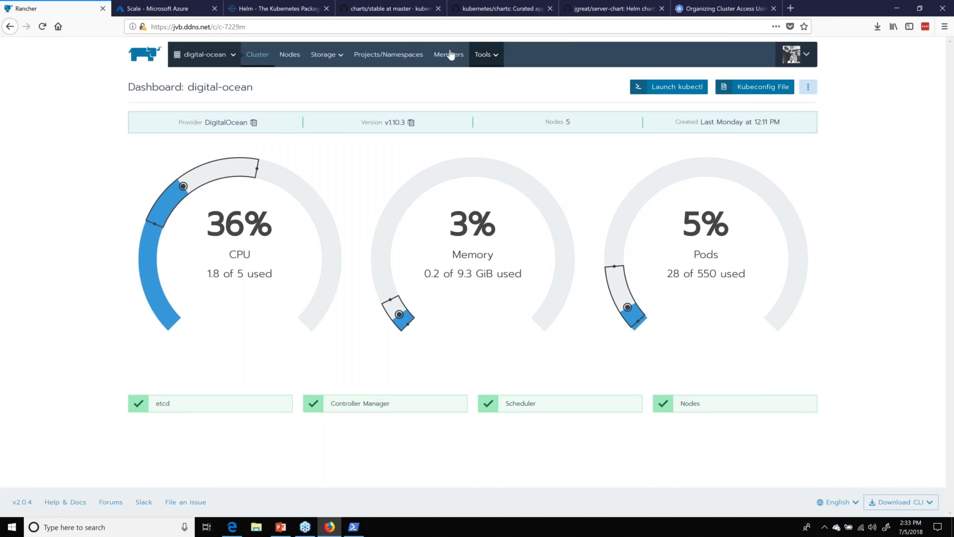
Go to the Global settings, show the cacerts value and highlight the whole certificate.
{"action": "mouse_move", "coordinate": [212, 58]}
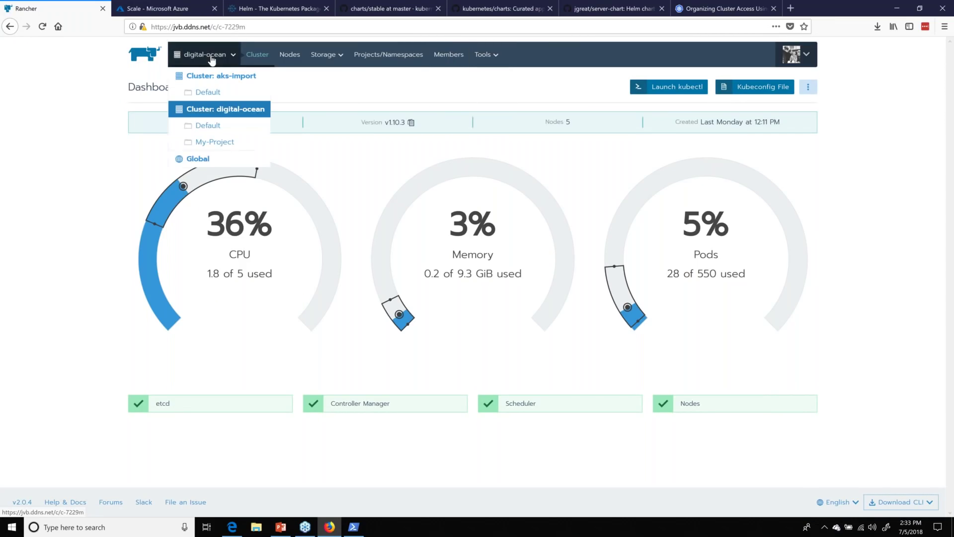
{"action": "left_click", "coordinate": [213, 159]}
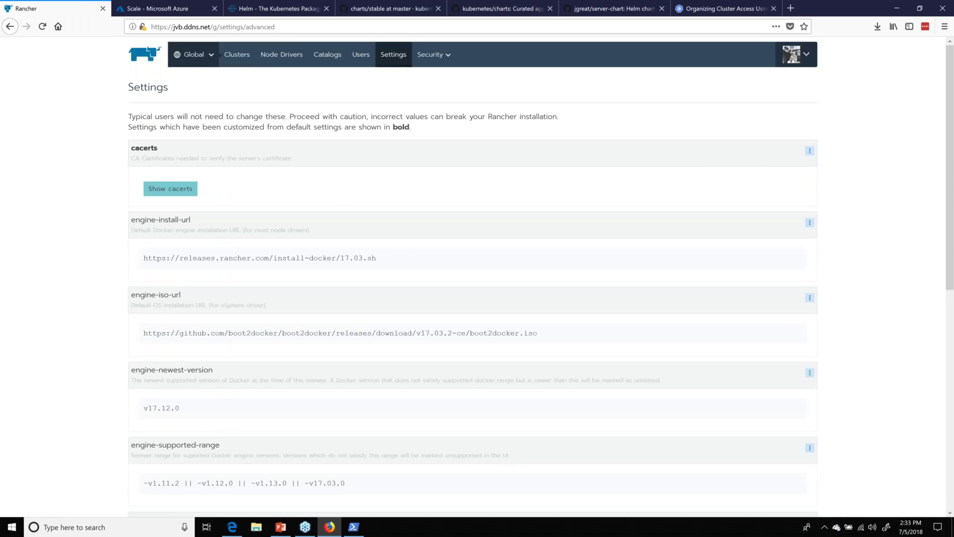
{"action": "left_click", "coordinate": [179, 188]}
{"action": "left_click_drag", "start_coordinate": [270, 370], "coordinate": [100, 178]}
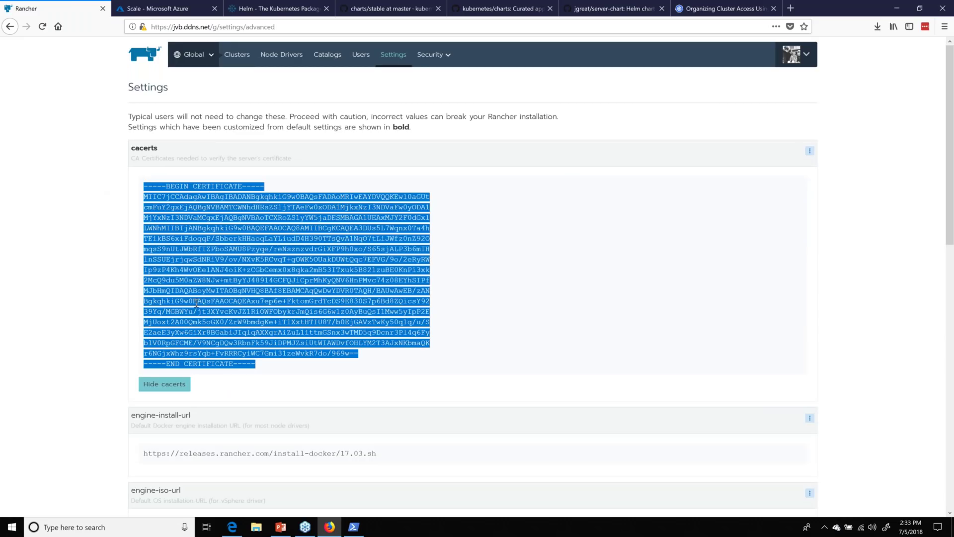
Create an API key that never expires, with a first name as its description, and close the generated key details.
{"action": "left_click", "coordinate": [430, 55]}
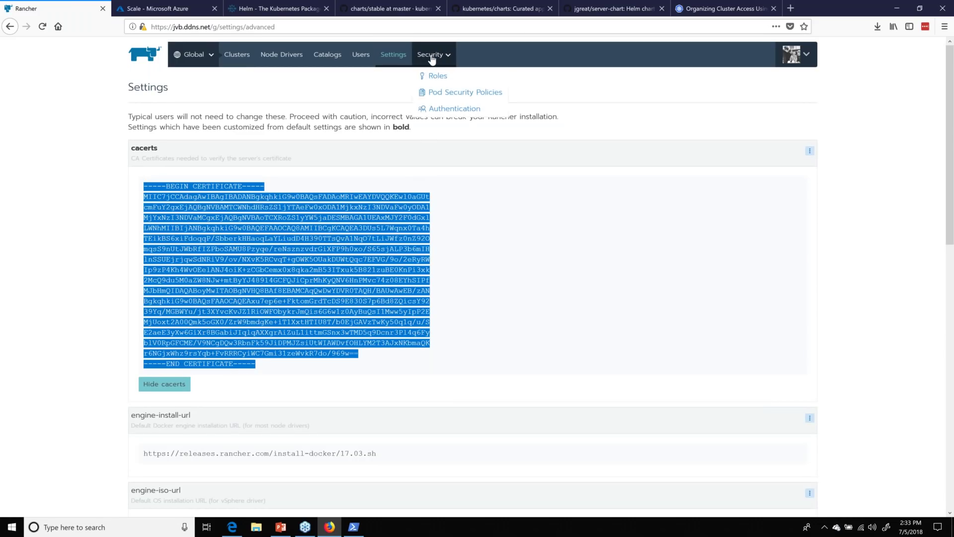
{"action": "left_click", "coordinate": [806, 58]}
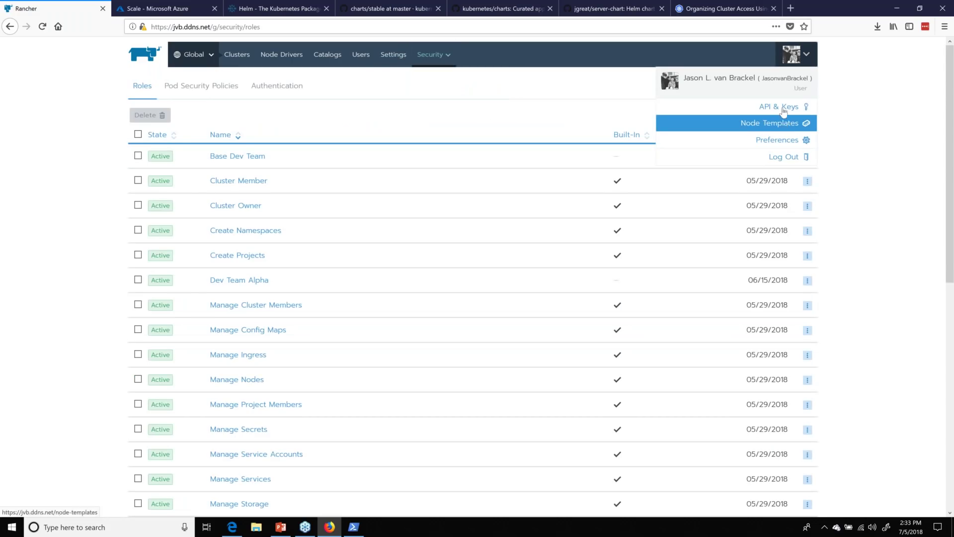
{"action": "left_click", "coordinate": [735, 102]}
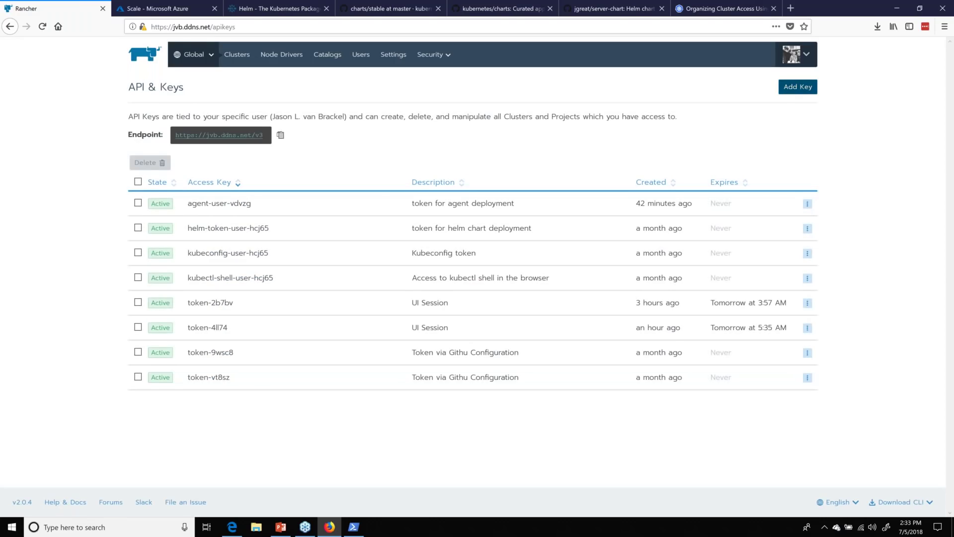
{"action": "left_click", "coordinate": [790, 87]}
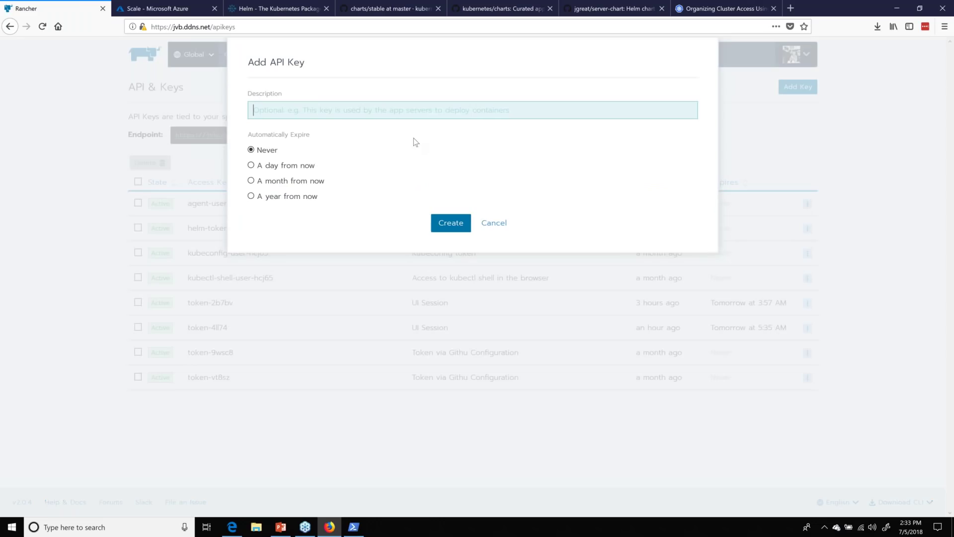
{"action": "type", "text": "jason"}
{"action": "left_click", "coordinate": [450, 225]}
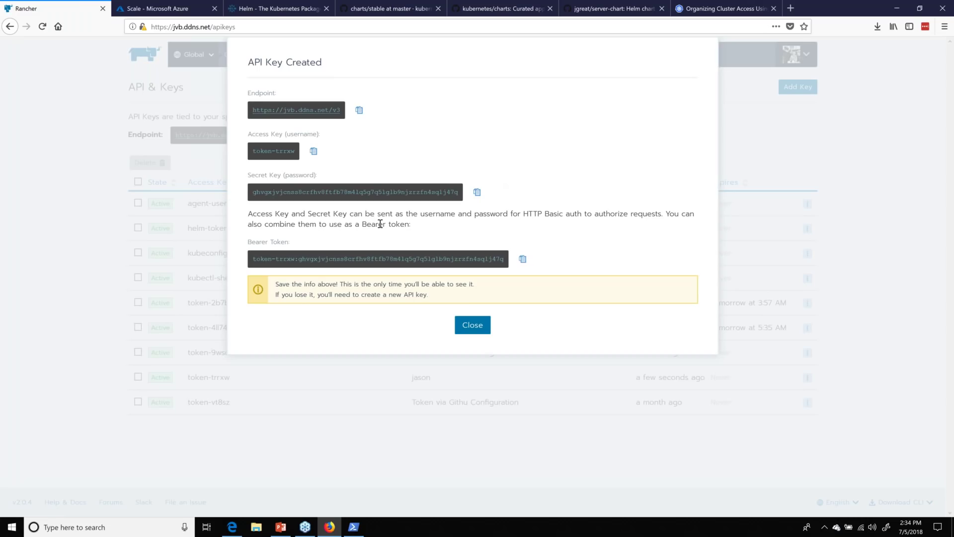
{"action": "left_click", "coordinate": [481, 325]}
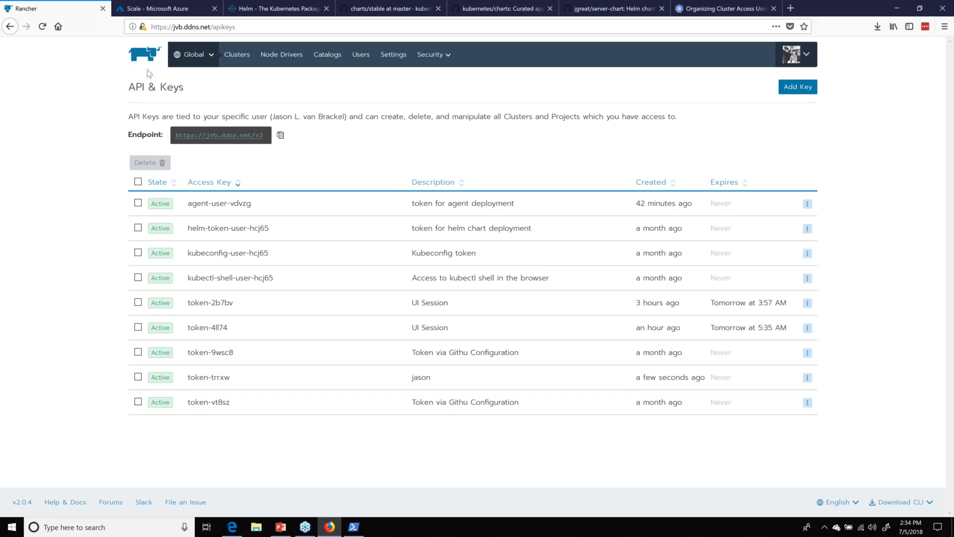
Switch to the Default project of the digital-ocean cluster and show its registry credentials.
{"action": "left_click", "coordinate": [189, 65]}
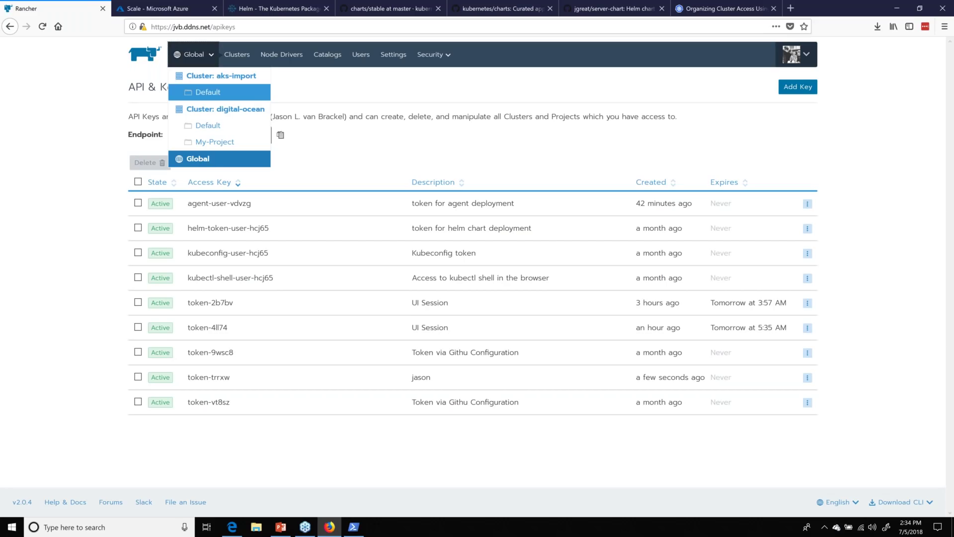
{"action": "mouse_move", "coordinate": [189, 59]}
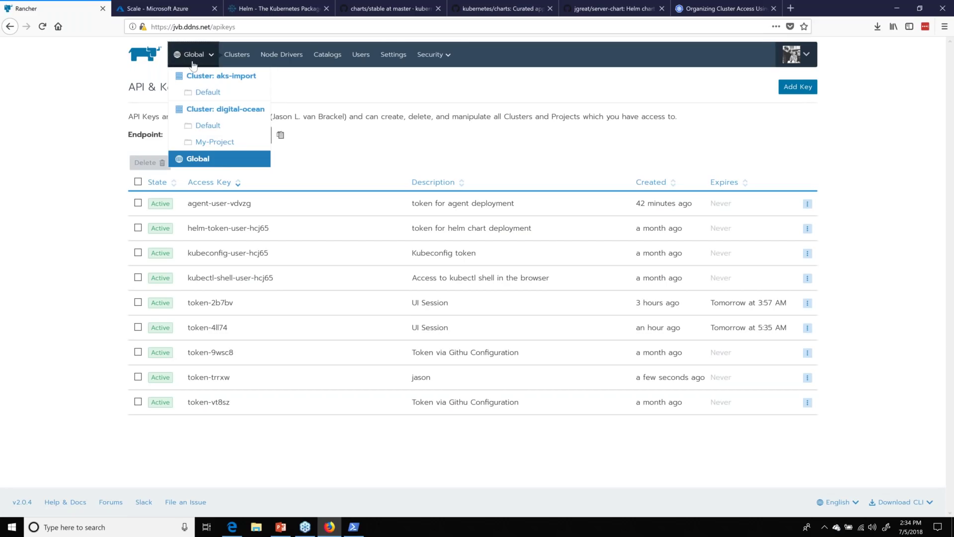
{"action": "left_click", "coordinate": [208, 109]}
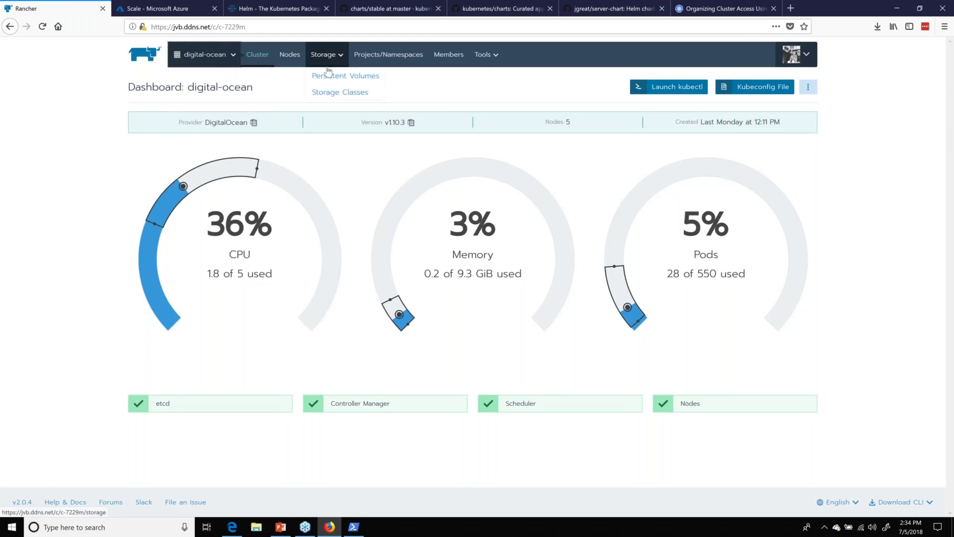
{"action": "mouse_move", "coordinate": [204, 54]}
{"action": "left_click", "coordinate": [218, 129]}
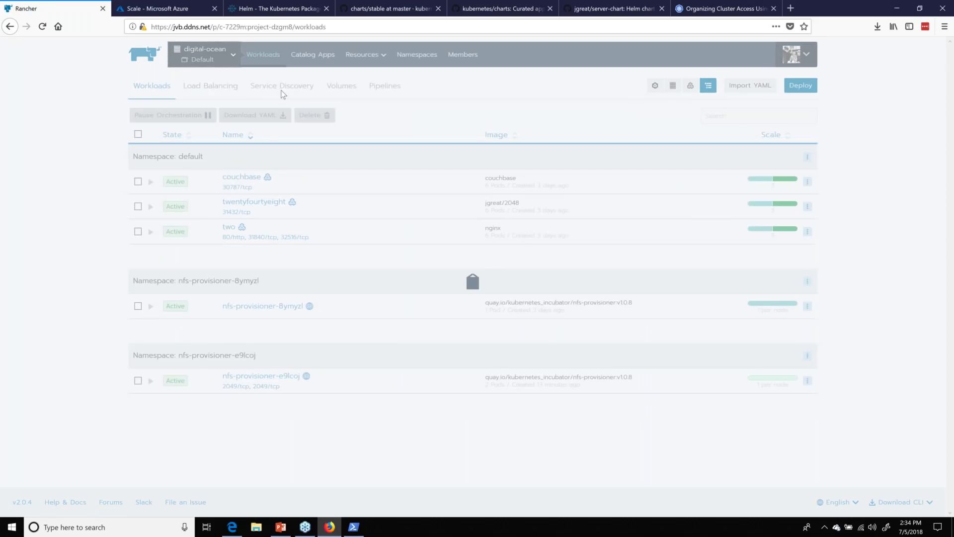
{"action": "mouse_move", "coordinate": [362, 55]}
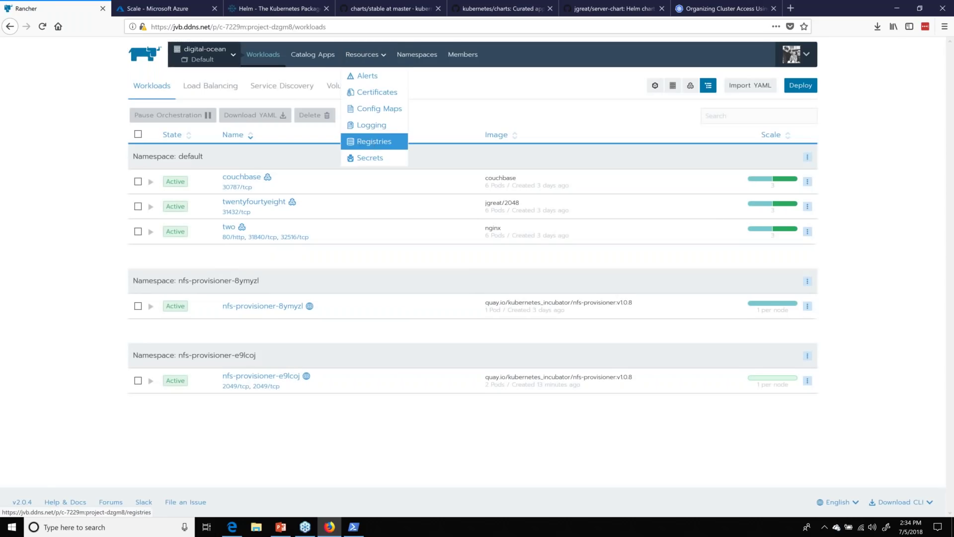
{"action": "left_click", "coordinate": [370, 142]}
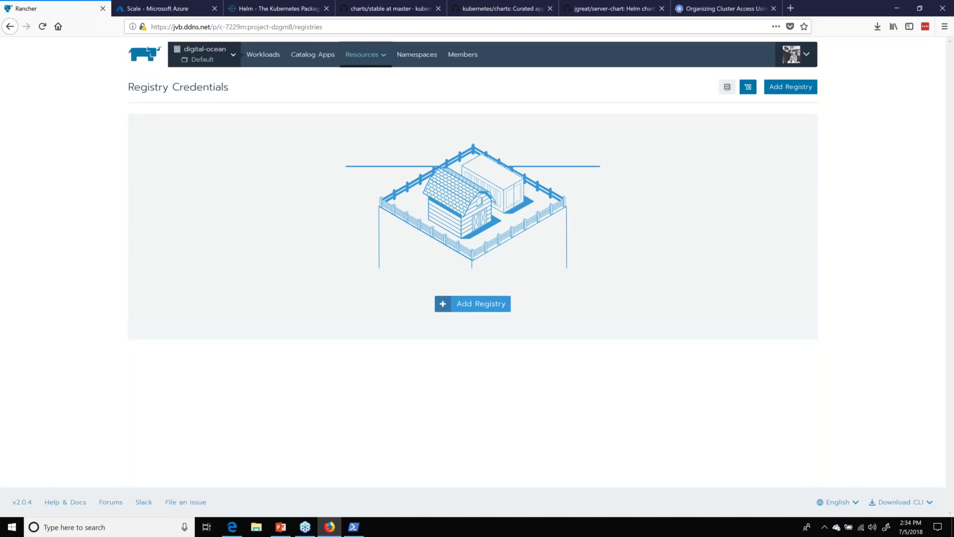
Start adding a registry named my-private-repo, compare the address options, choose Custom, highlight the index.docker.io address, and cancel the form.
{"action": "left_click", "coordinate": [465, 308]}
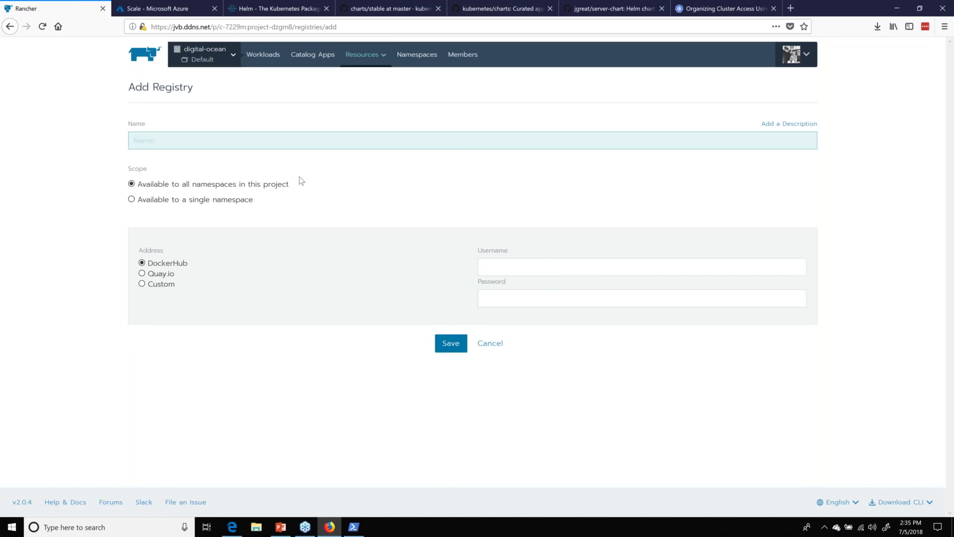
{"action": "type", "text": "my-private-repo"}
{"action": "left_click", "coordinate": [160, 272]}
{"action": "left_click", "coordinate": [163, 264]}
{"action": "left_click", "coordinate": [162, 275]}
{"action": "left_click", "coordinate": [164, 287]}
{"action": "left_click", "coordinate": [214, 300]}
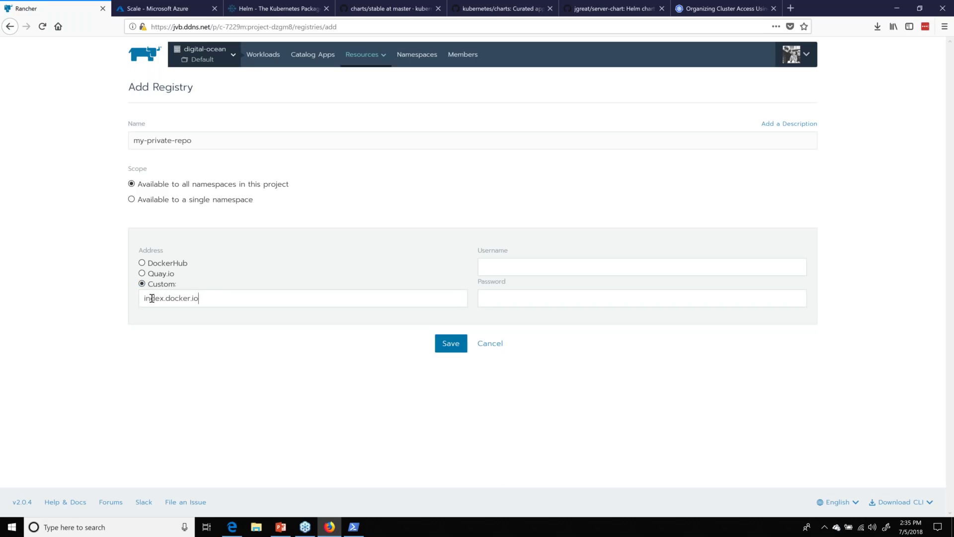
{"action": "left_click_drag", "start_coordinate": [206, 298], "coordinate": [127, 297]}
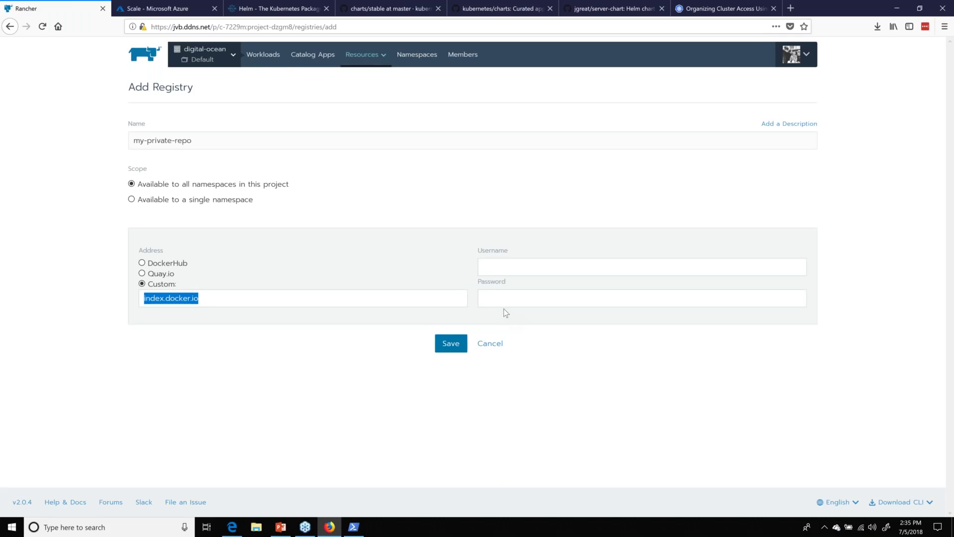
{"action": "left_click", "coordinate": [489, 343]}
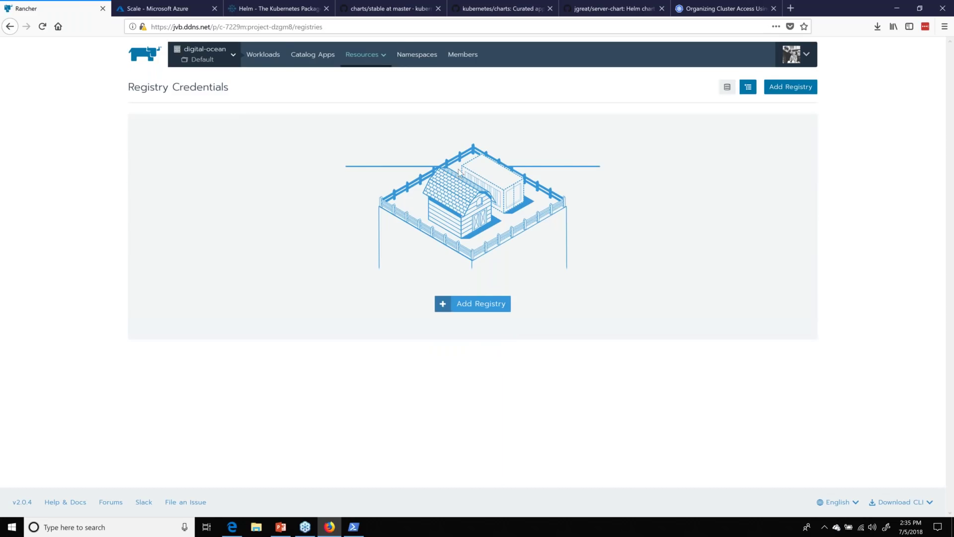
Start deploying a workload in the Default project, prefix the ubuntu:xenial Docker image with myrepo.io/, and cancel the deployment.
{"action": "left_click", "coordinate": [260, 57]}
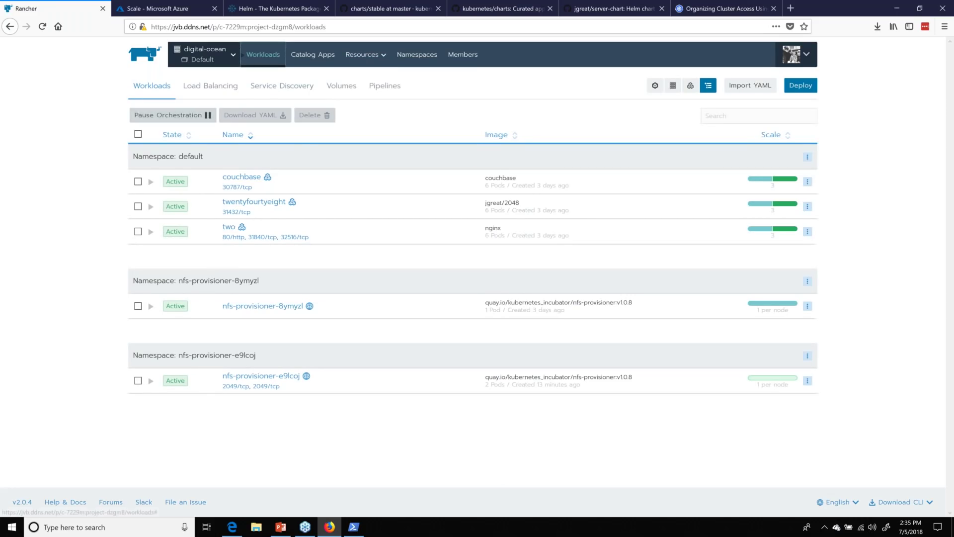
{"action": "left_click", "coordinate": [801, 86]}
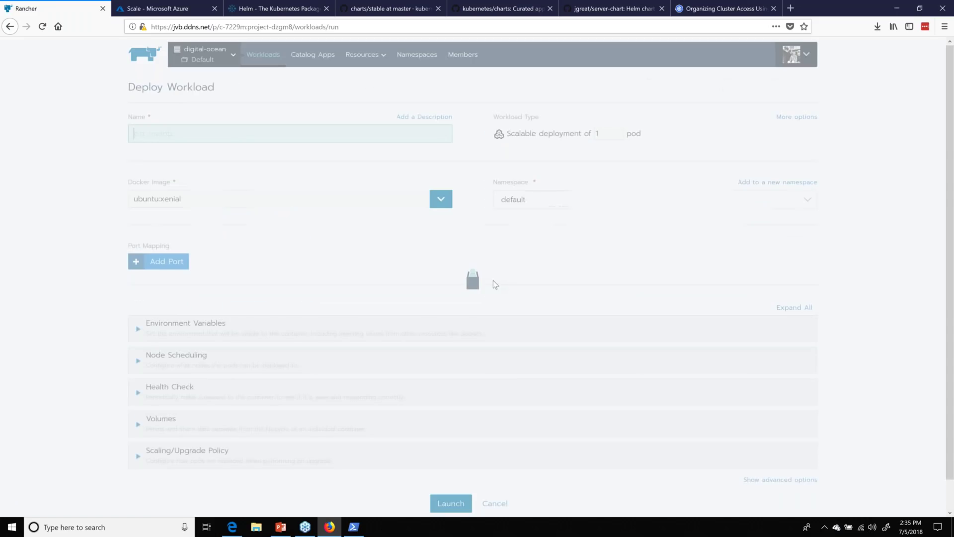
{"action": "scroll", "coordinate": [272, 229], "scroll_direction": "down", "scroll_amount": 1}
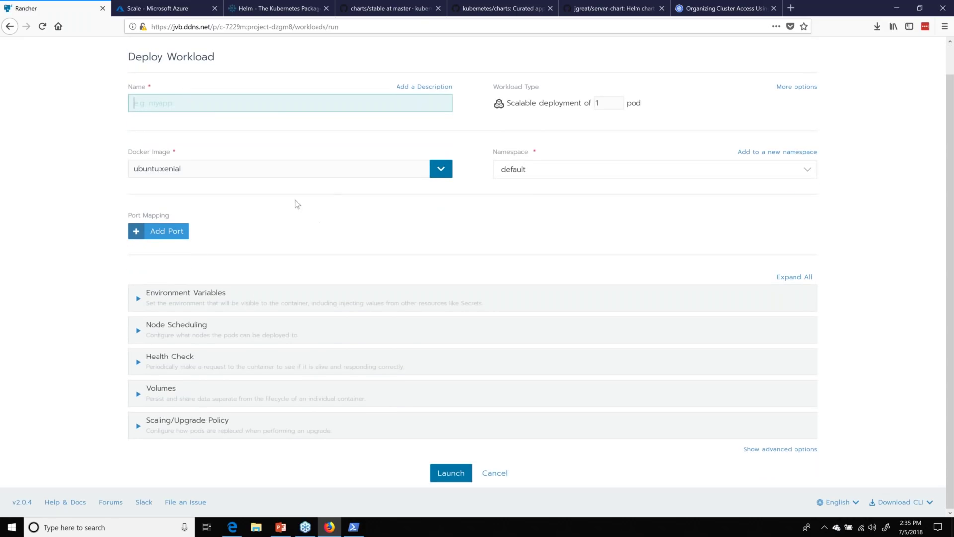
{"action": "left_click", "coordinate": [132, 169]}
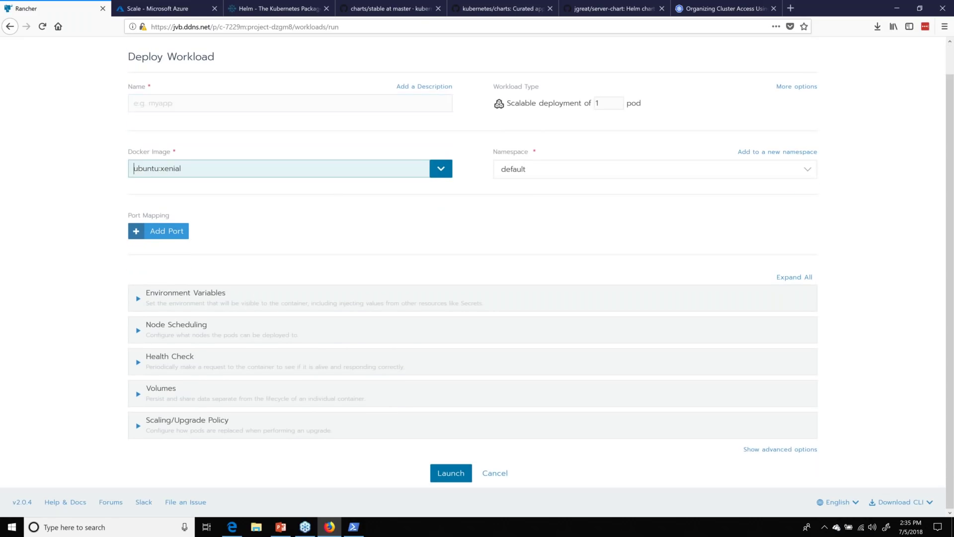
{"action": "type", "text": "myrepo.io/"}
{"action": "left_click", "coordinate": [500, 477]}
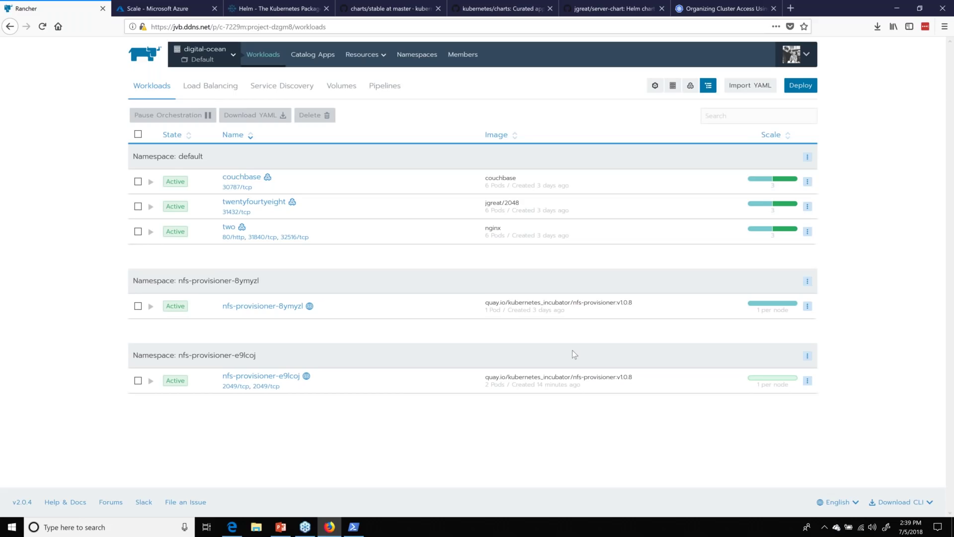
Close the Firefox window together with all of its open tabs.
{"action": "left_click", "coordinate": [605, 26]}
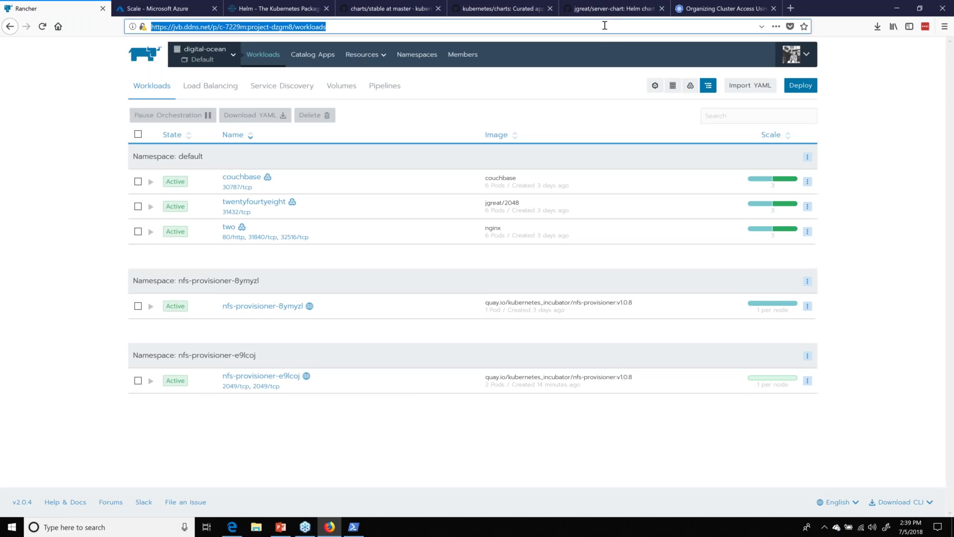
{"action": "left_click", "coordinate": [943, 6]}
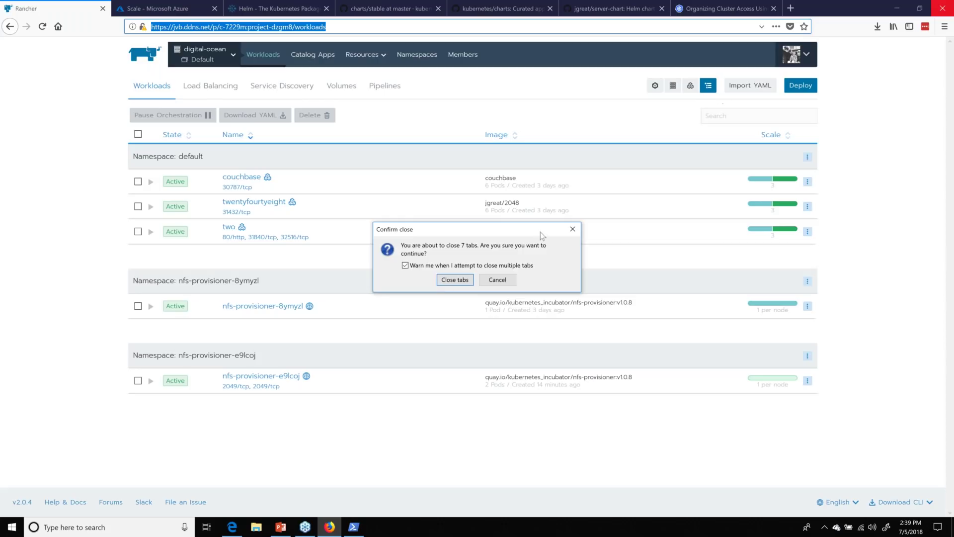
{"action": "left_click", "coordinate": [447, 282]}
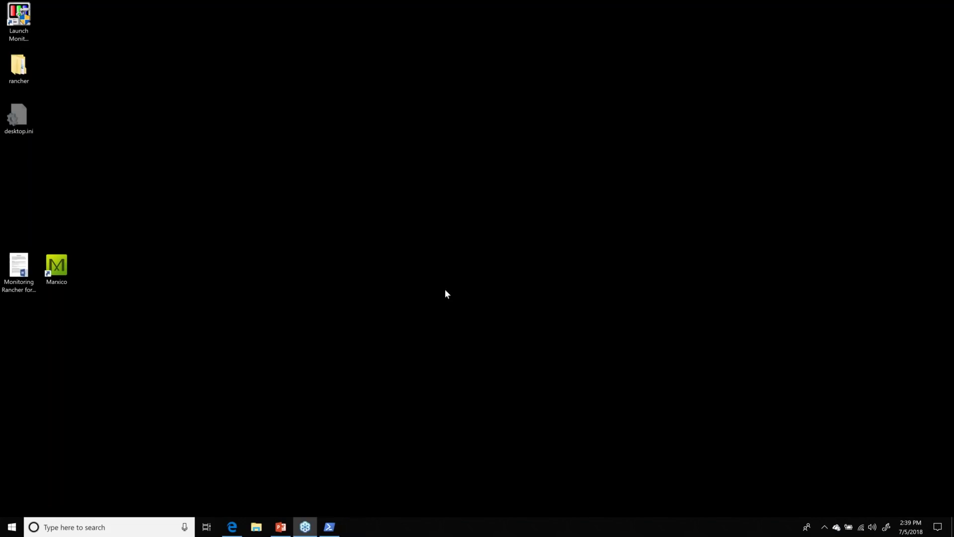